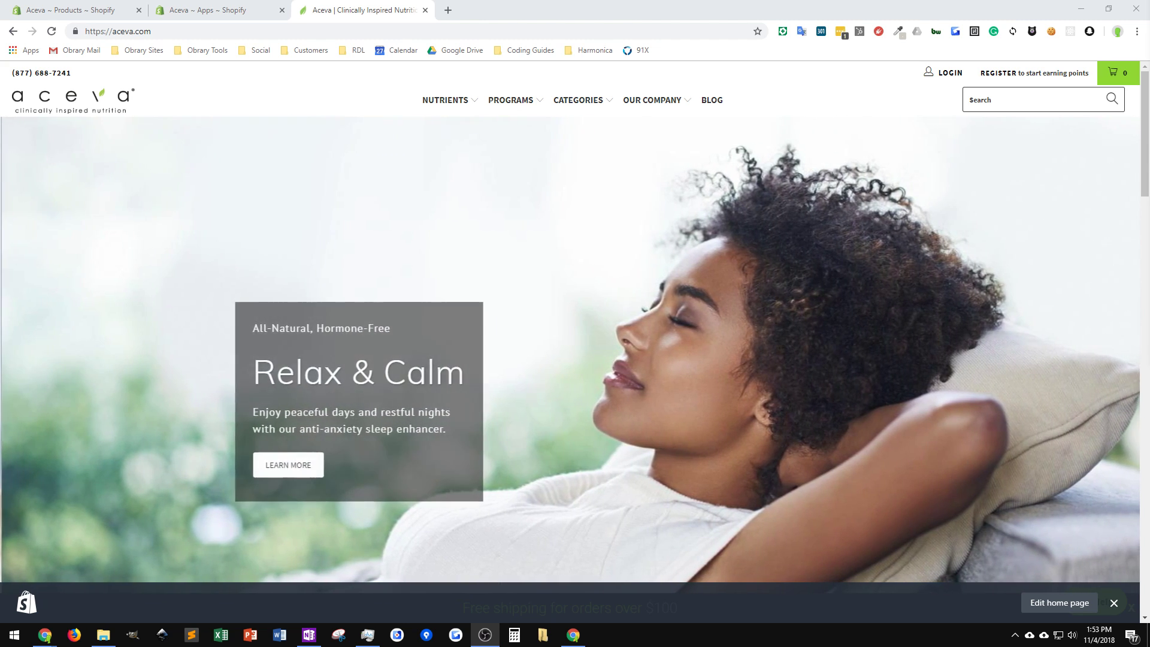
Open the Omega 3 Plus product page from the storefront's list of nutrients.
mouse_move(442, 101)
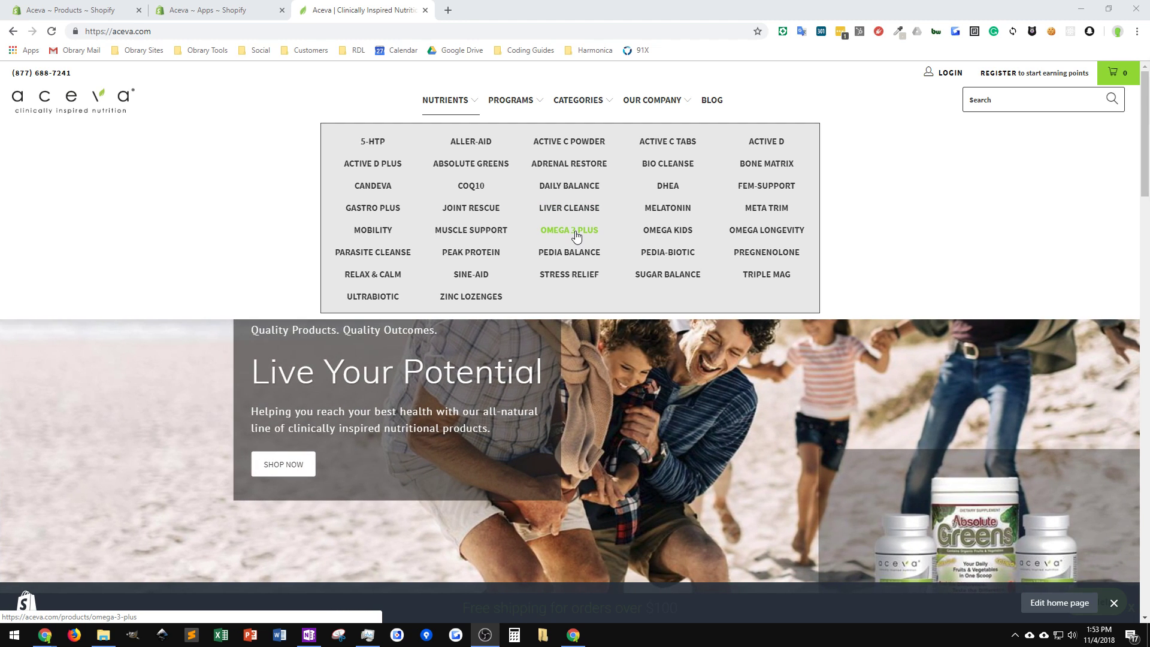
click(577, 233)
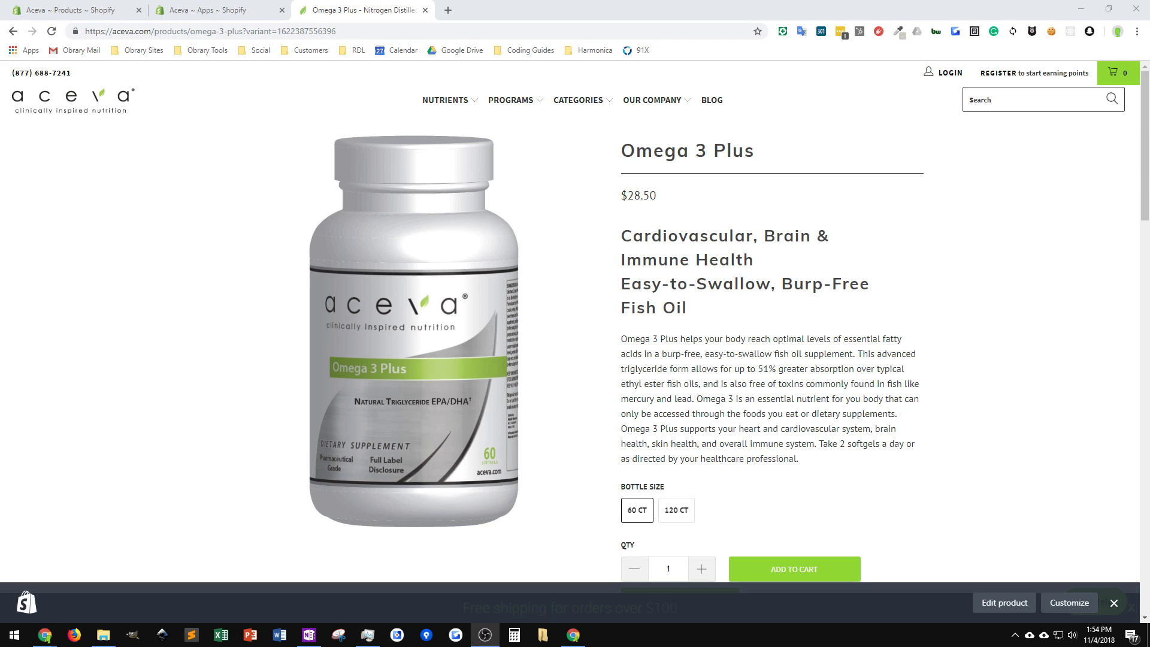
Switch to the Shopify product admin and start a new product titled "Example Nutrient".
click(203, 10)
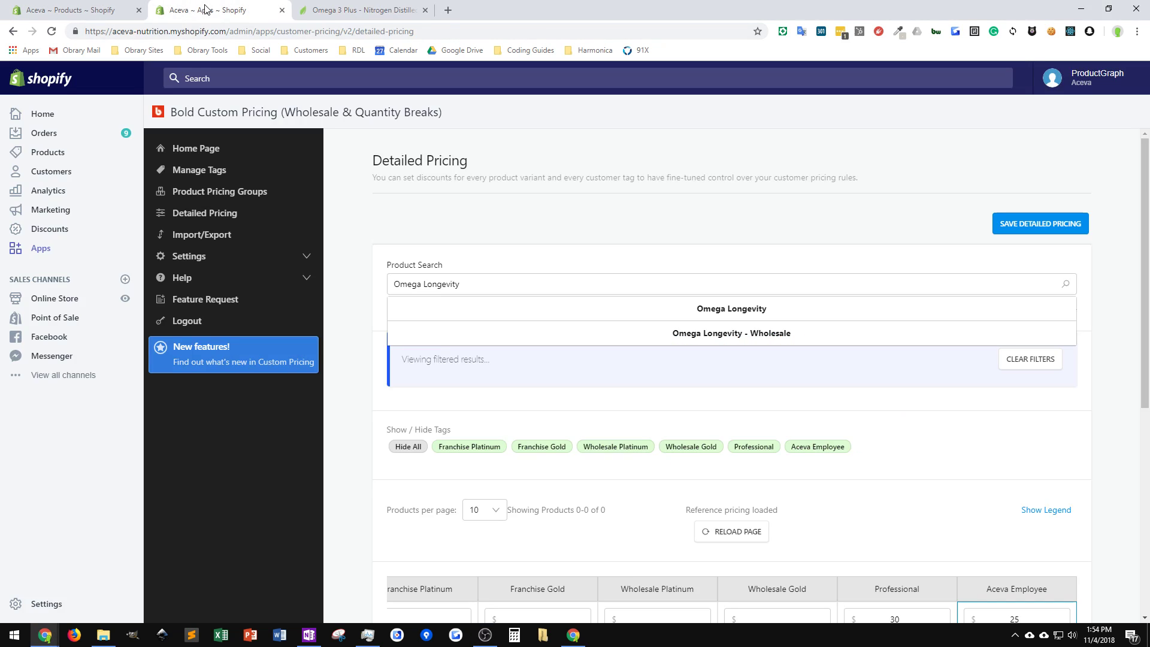
click(63, 7)
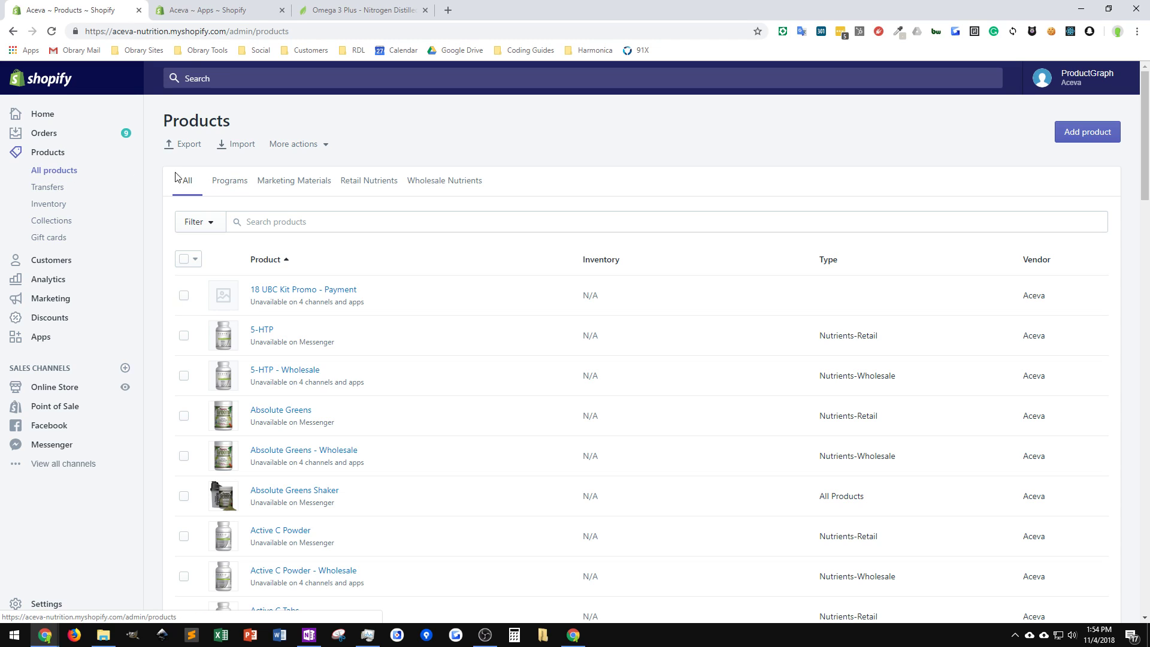
click(1092, 135)
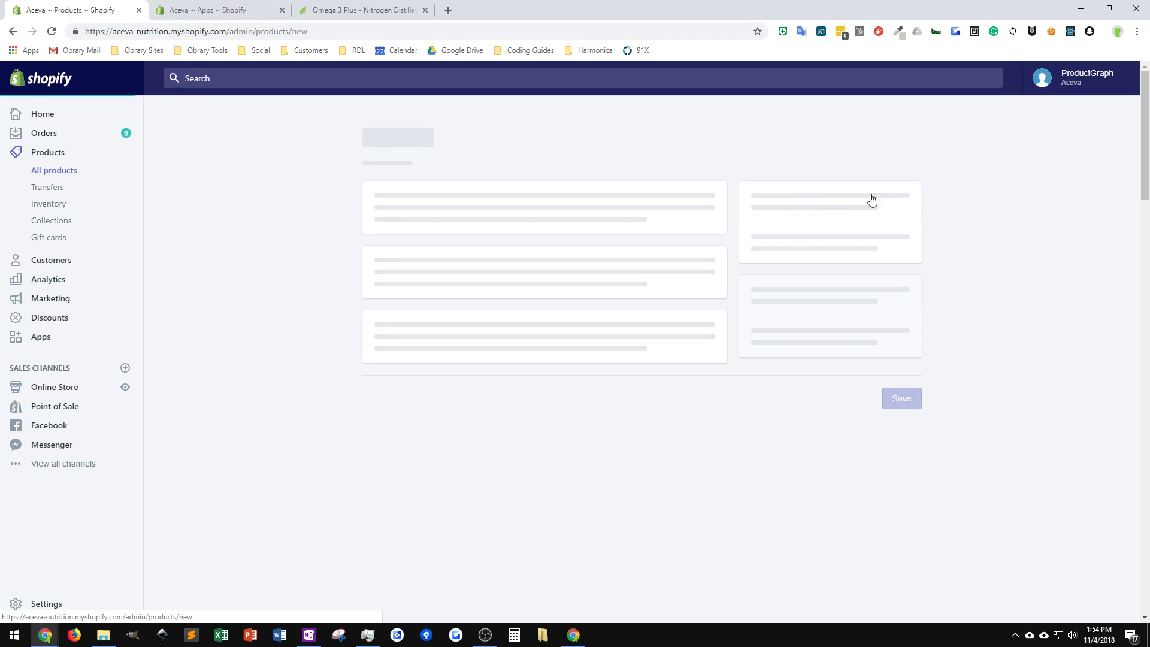
click(401, 203)
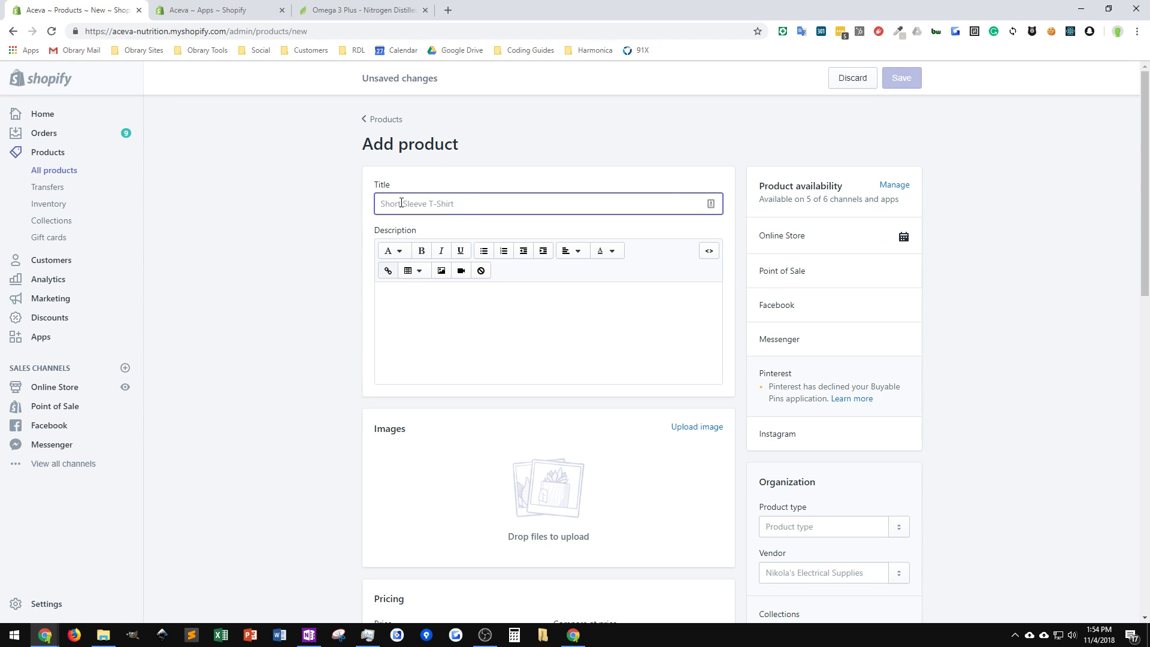
text(Example Nutrient)
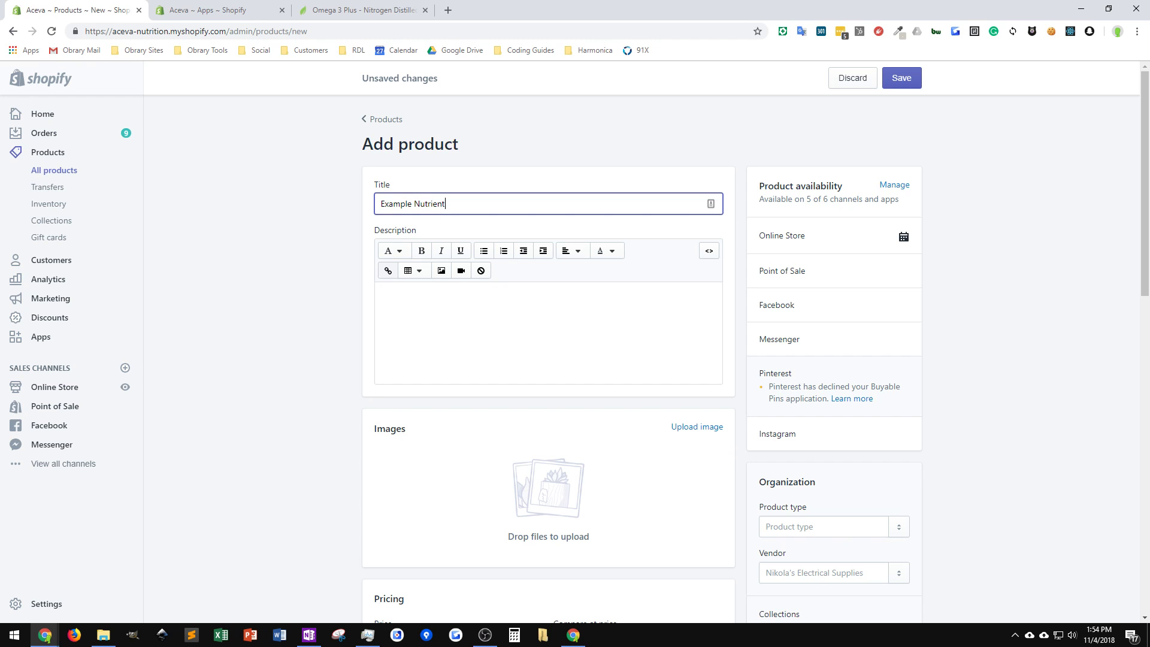
Copy the image address of the bottle picture from the Omega 3 Plus storefront page.
click(340, 7)
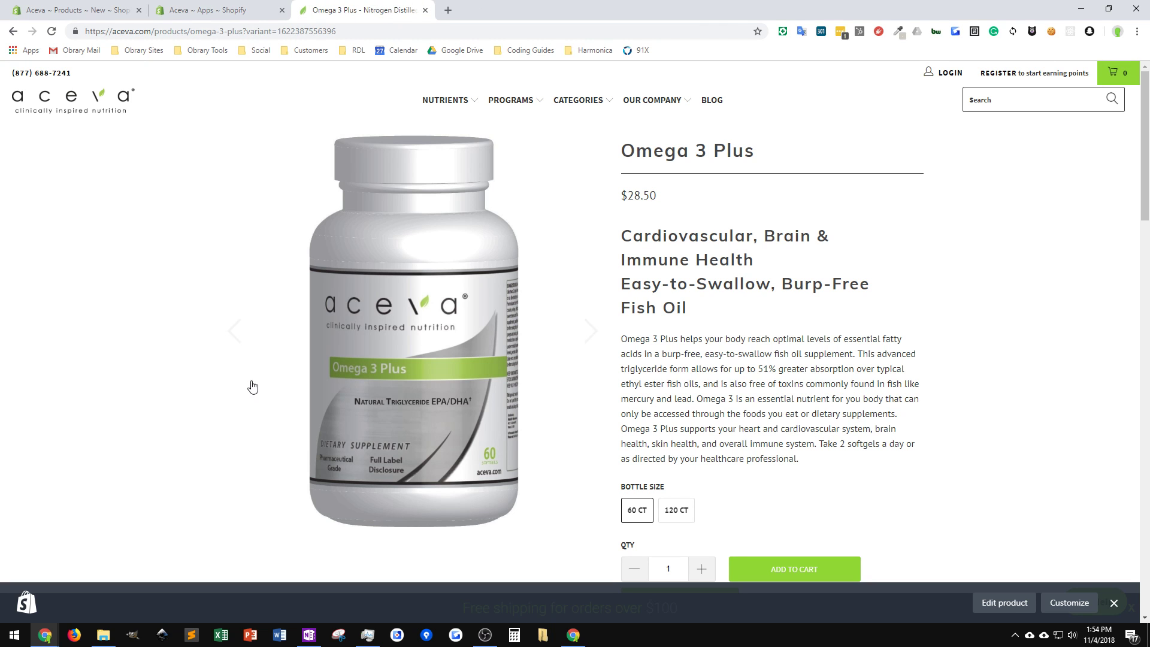
right_click(388, 322)
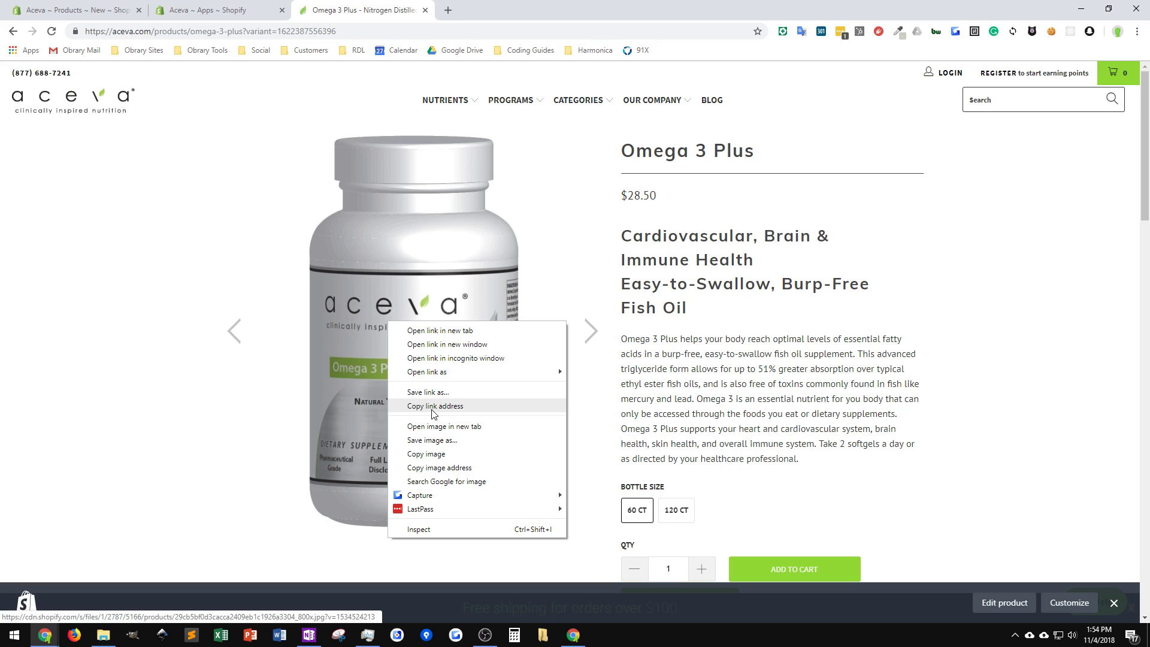
click(435, 468)
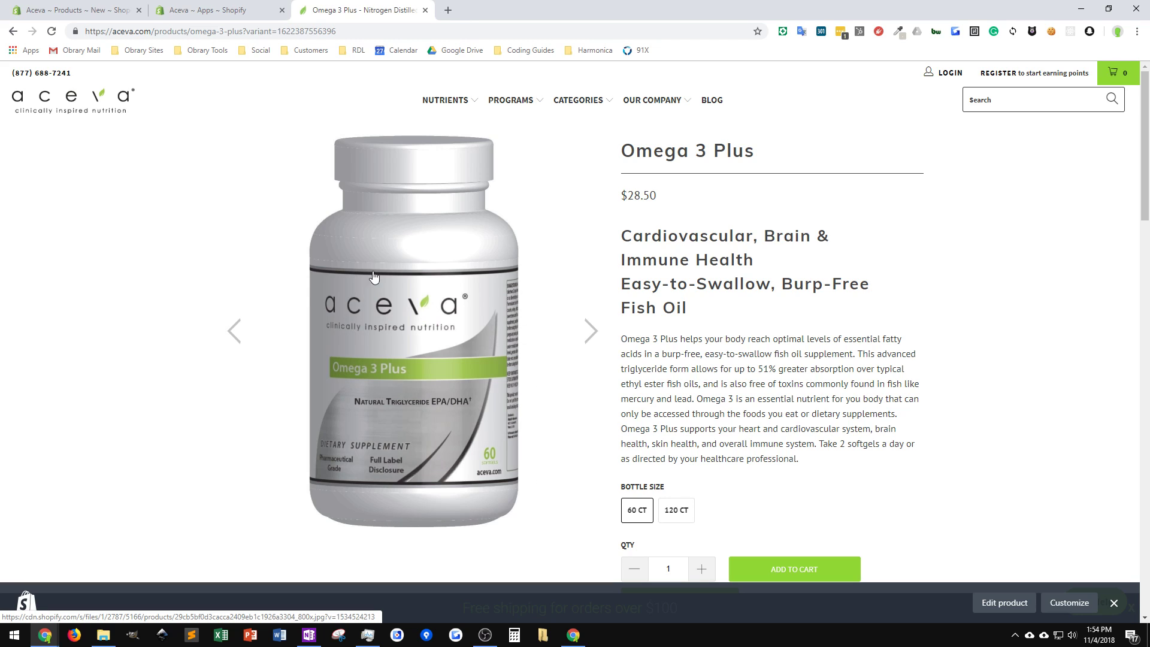
Back in the new product, upload the bottle picture by using the copied image address as the file to open.
click(63, 11)
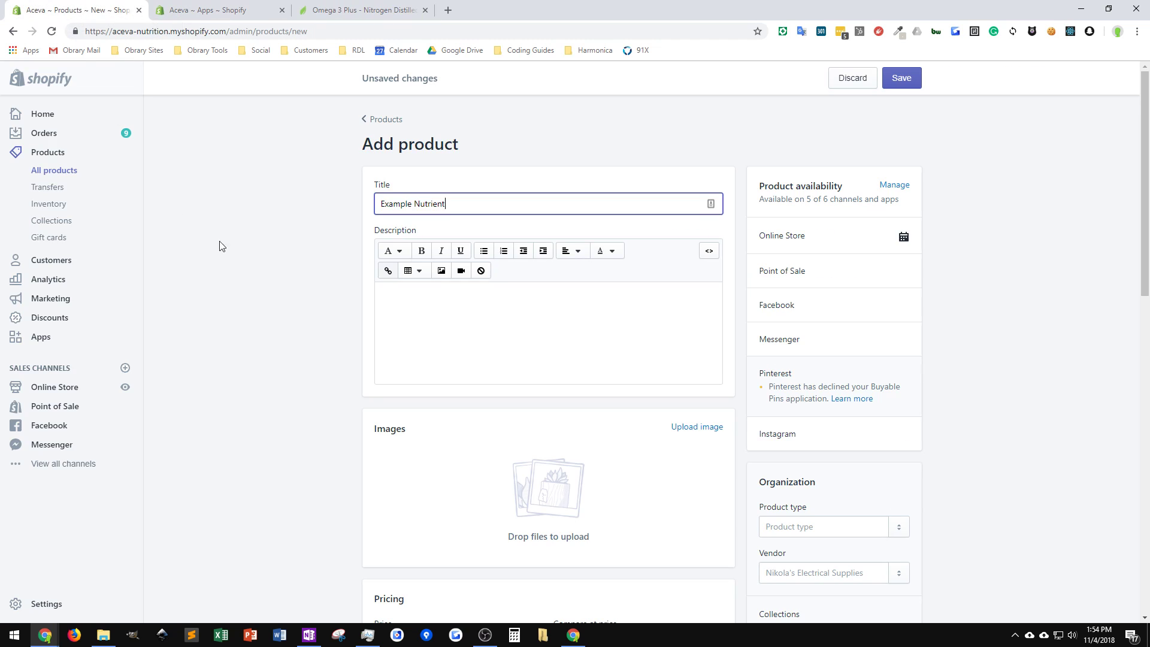
click(703, 420)
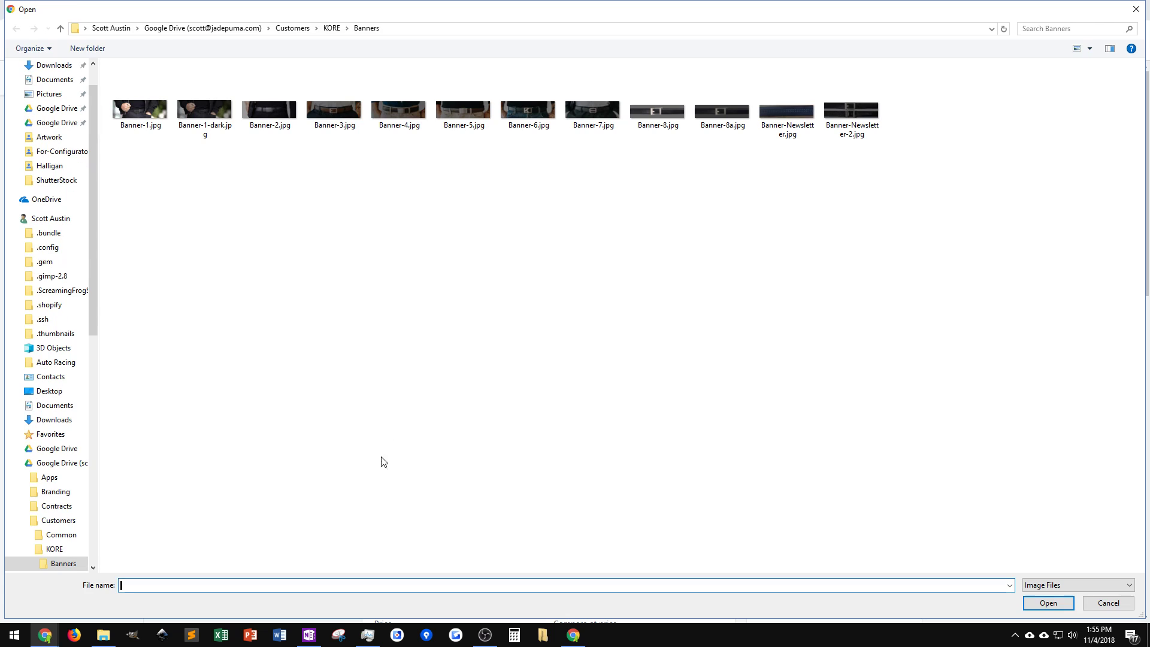
click(139, 591)
right_click(139, 591)
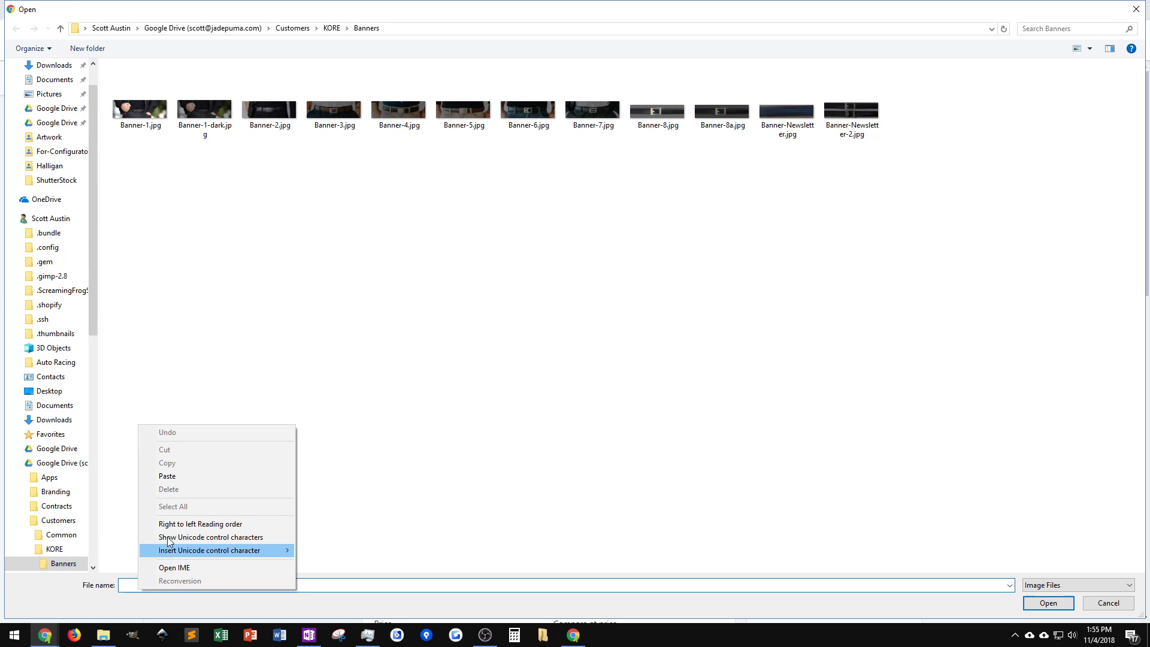
click(170, 477)
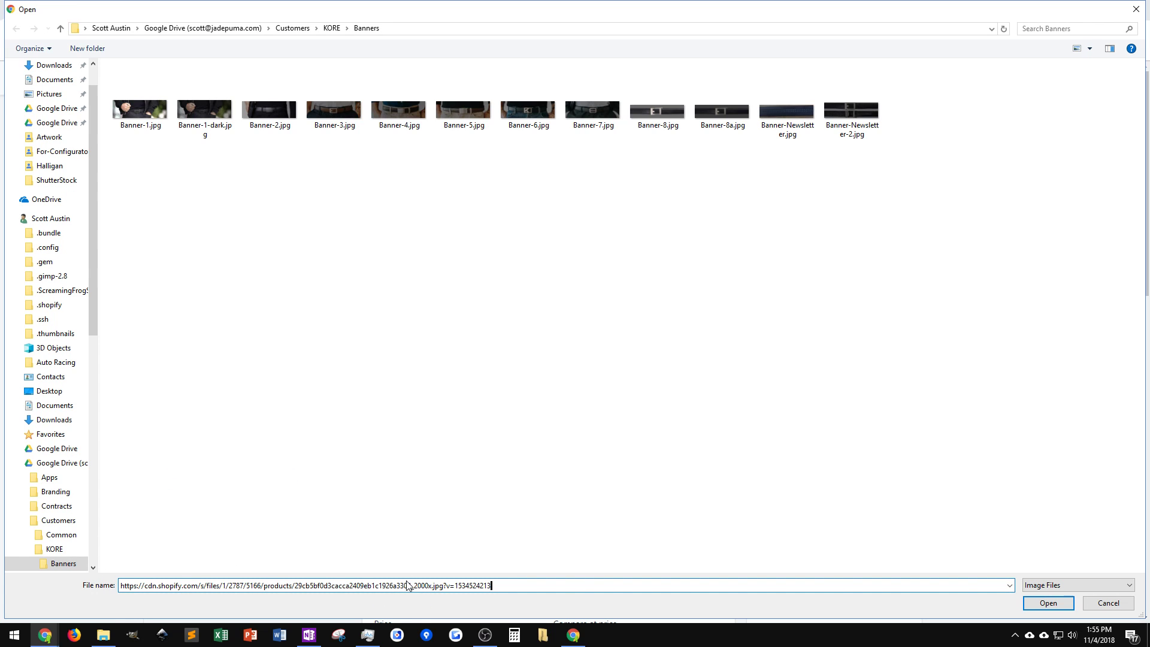
click(1049, 603)
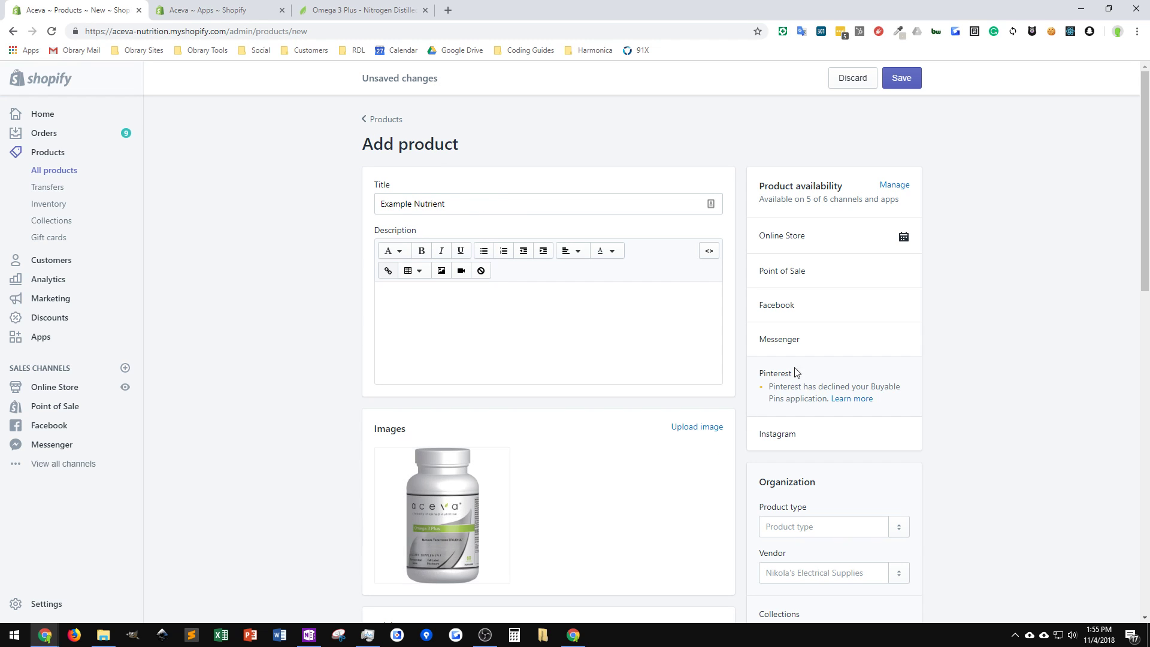
Limit the product's availability to Online Store by removing Point of Sale, Facebook, Messenger, Pinterest and Instagram.
click(901, 185)
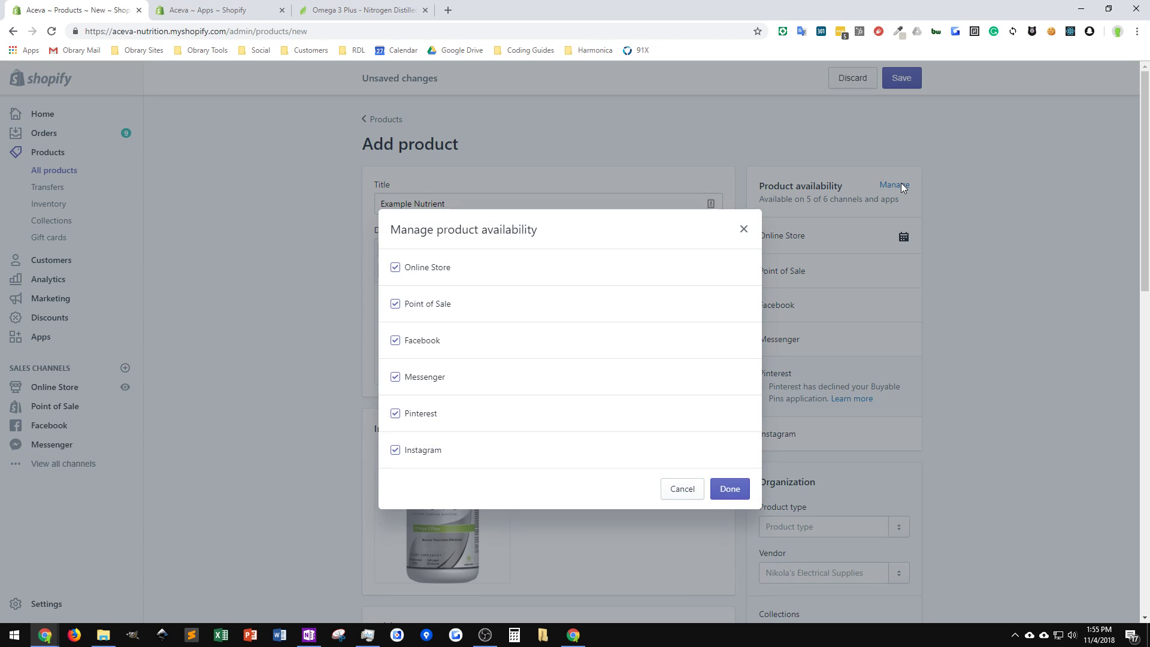
click(396, 304)
click(396, 340)
click(394, 379)
click(395, 415)
click(395, 452)
click(735, 490)
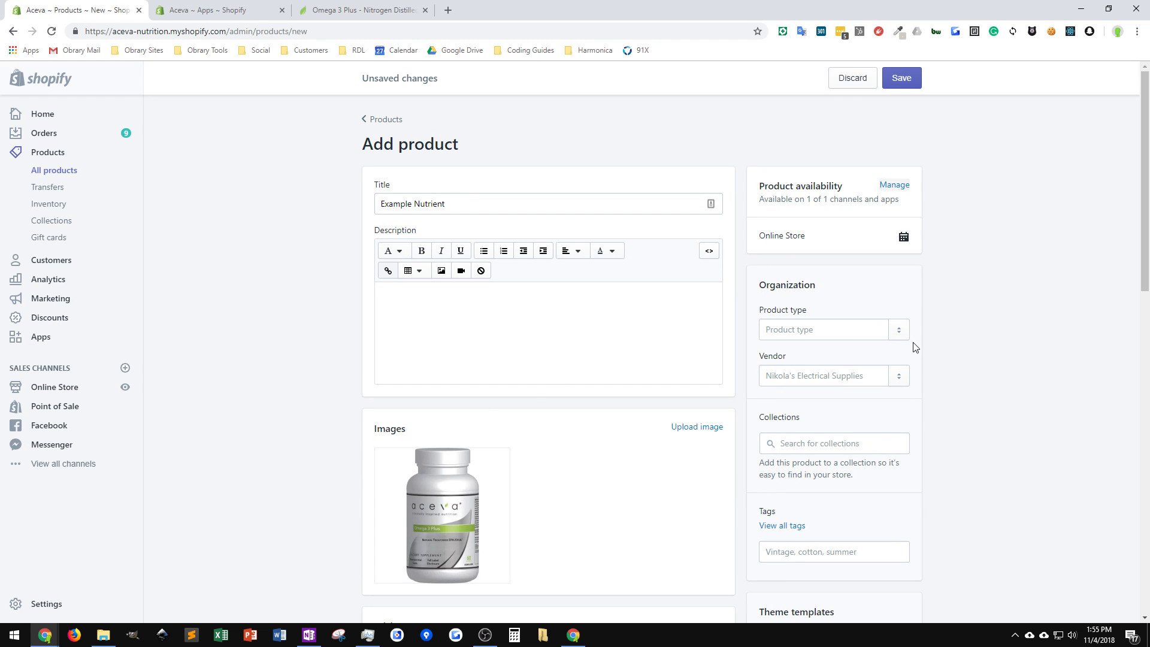
Assign the product type Nutrients-Retail and the vendor Aceva to the new product.
click(901, 330)
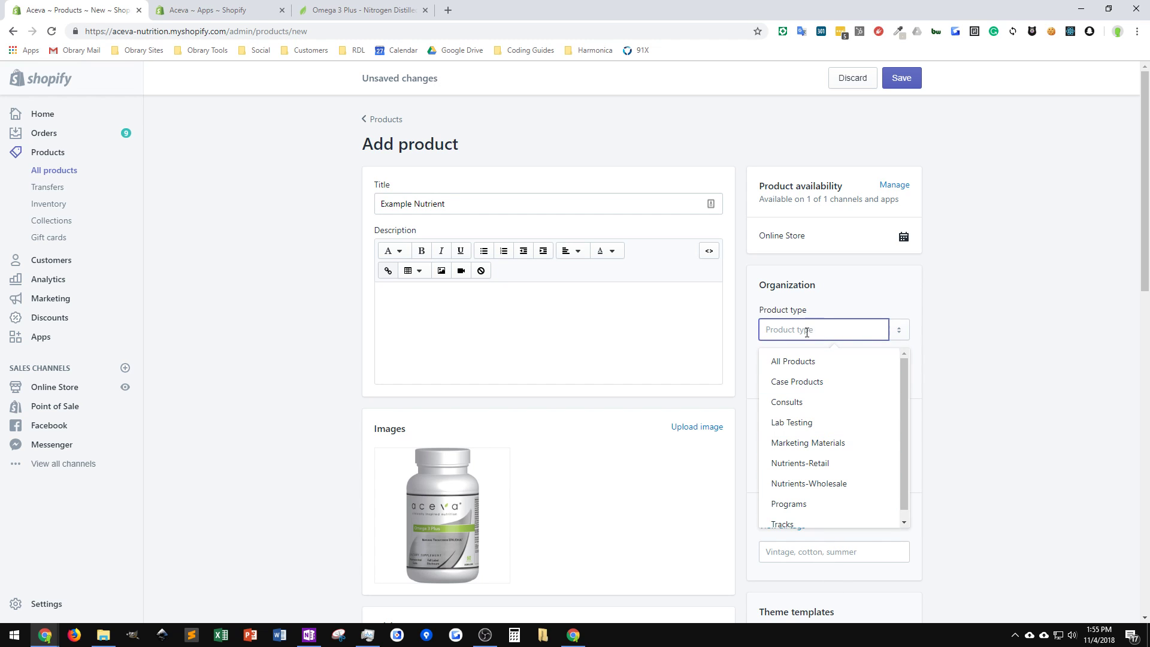
click(803, 467)
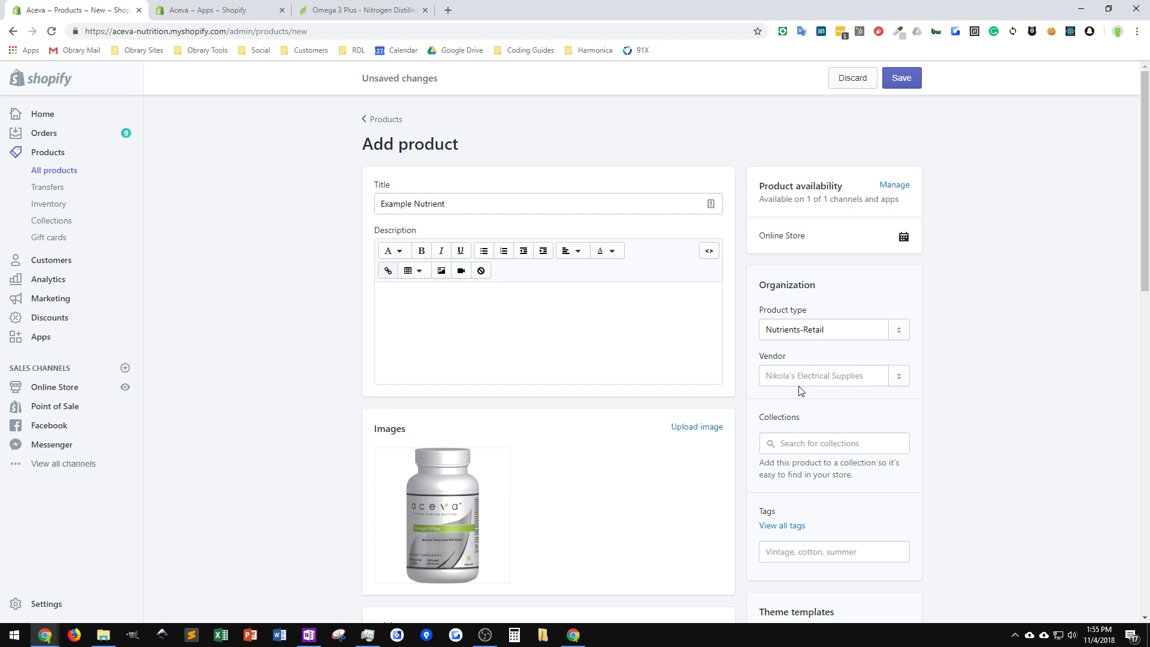
click(898, 376)
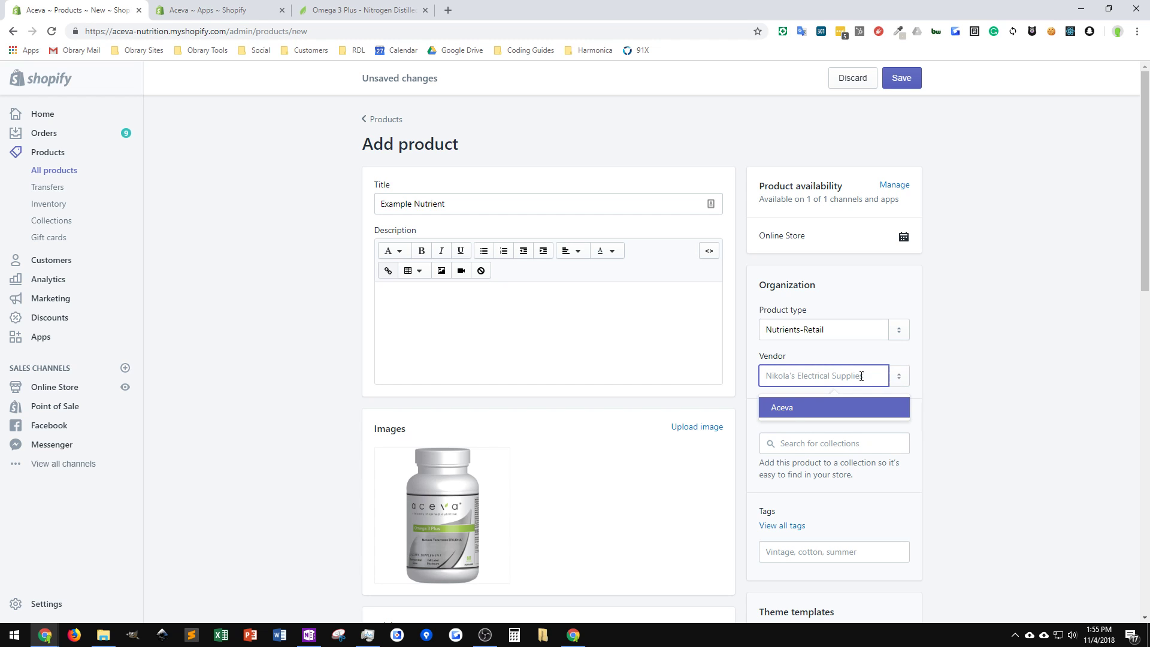
click(778, 407)
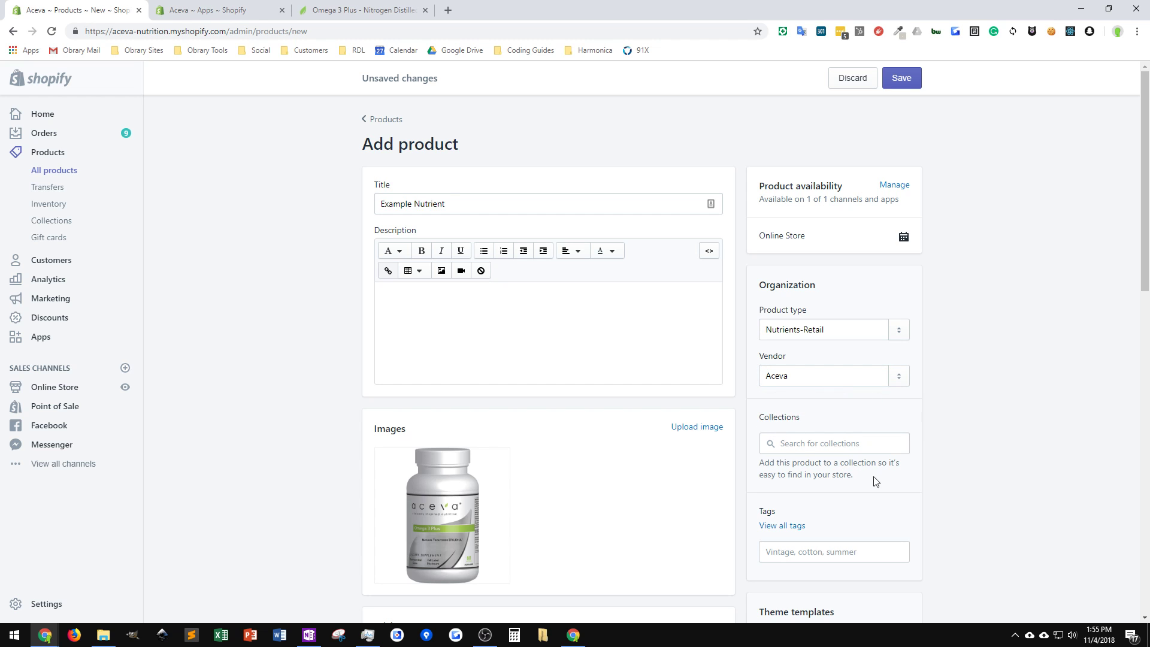
Set the product's price to $50 and its SKU to "Test".
scroll(951, 434, down, 5)
scroll(951, 434, up, 3)
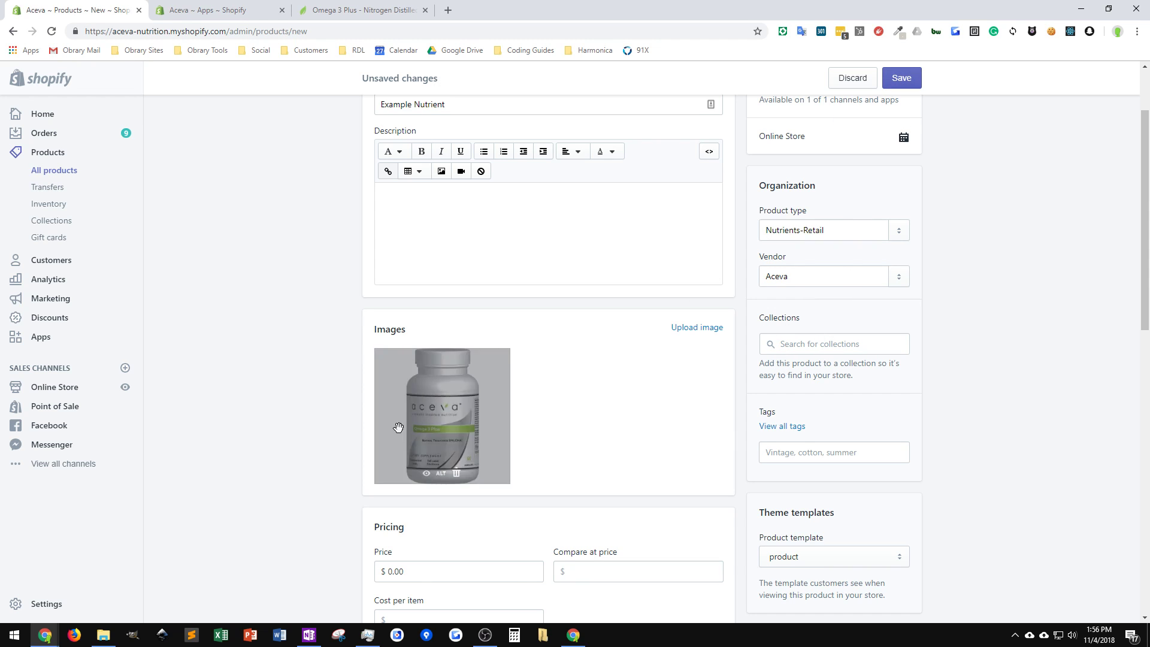
click(427, 571)
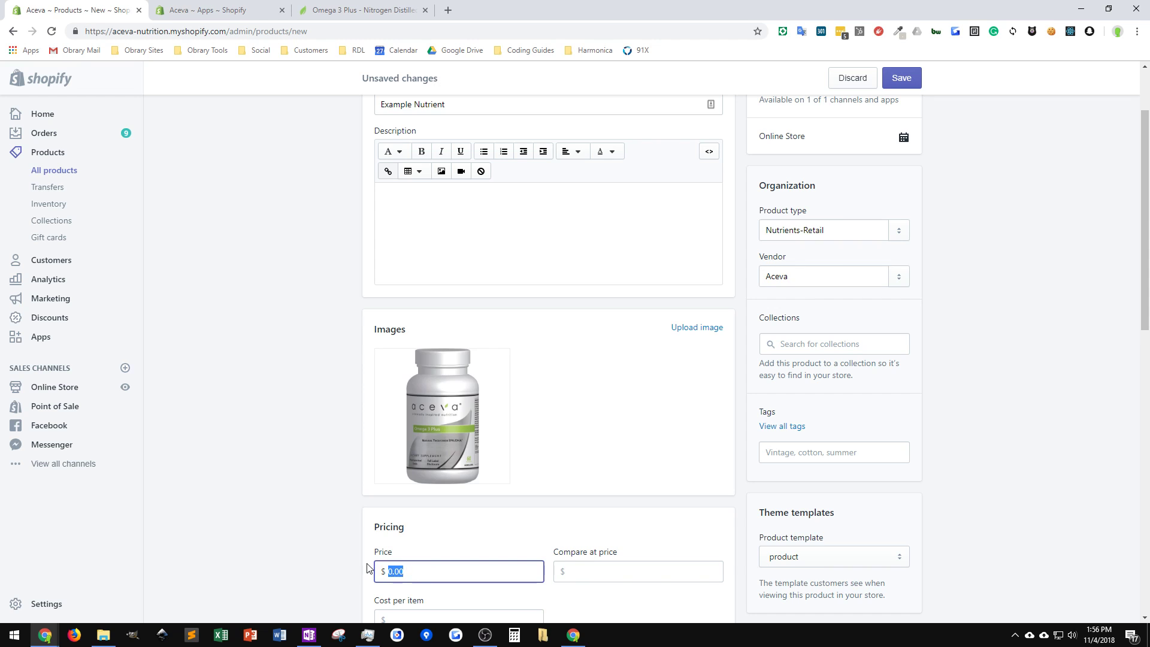
text(50)
scroll(461, 563, down, 3)
click(397, 533)
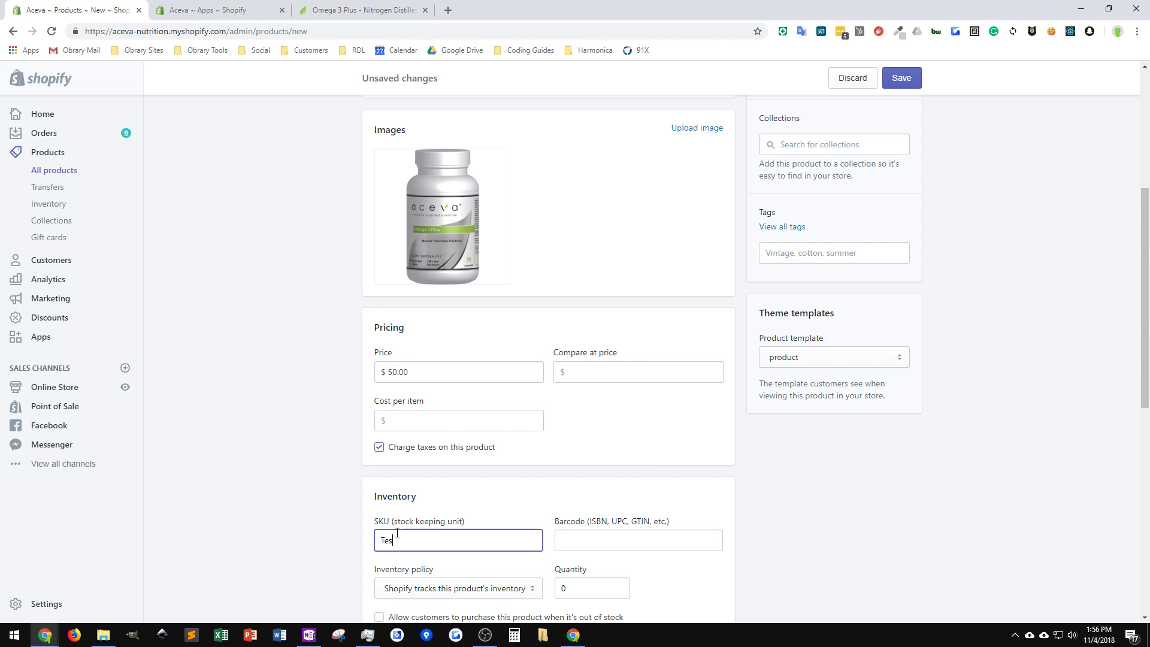
Set the inventory policy to "Don't track inventory" and the shipping weight to .2 lb.
scroll(504, 465, down, 3)
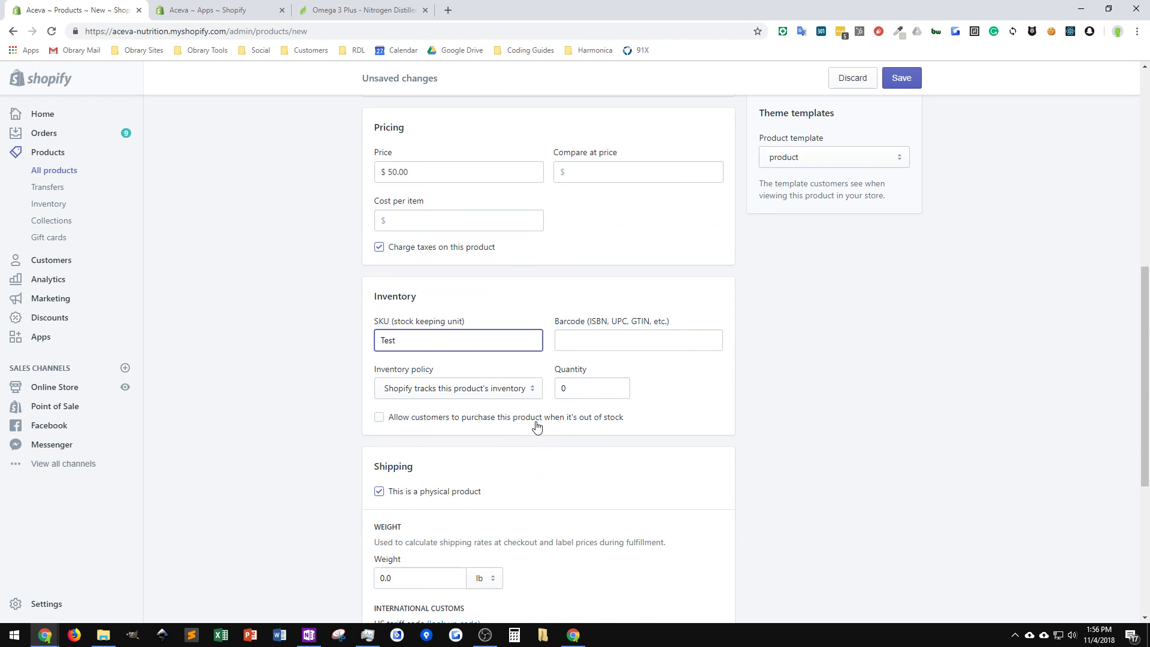
click(535, 388)
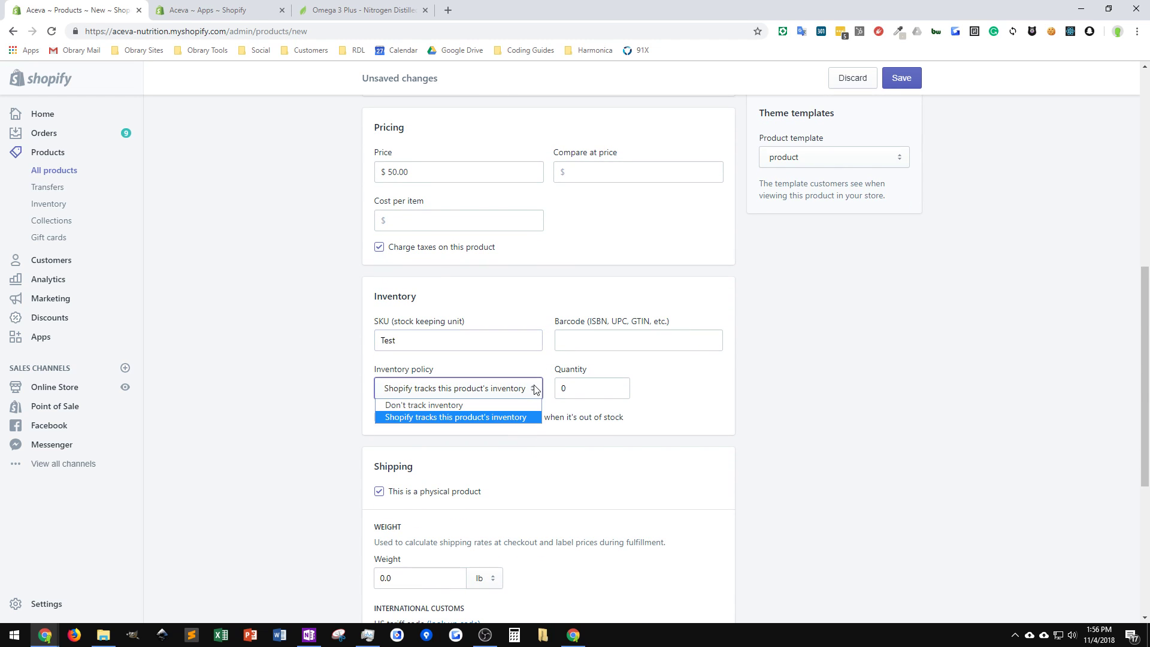
click(438, 406)
click(417, 558)
key(ctrl+a)
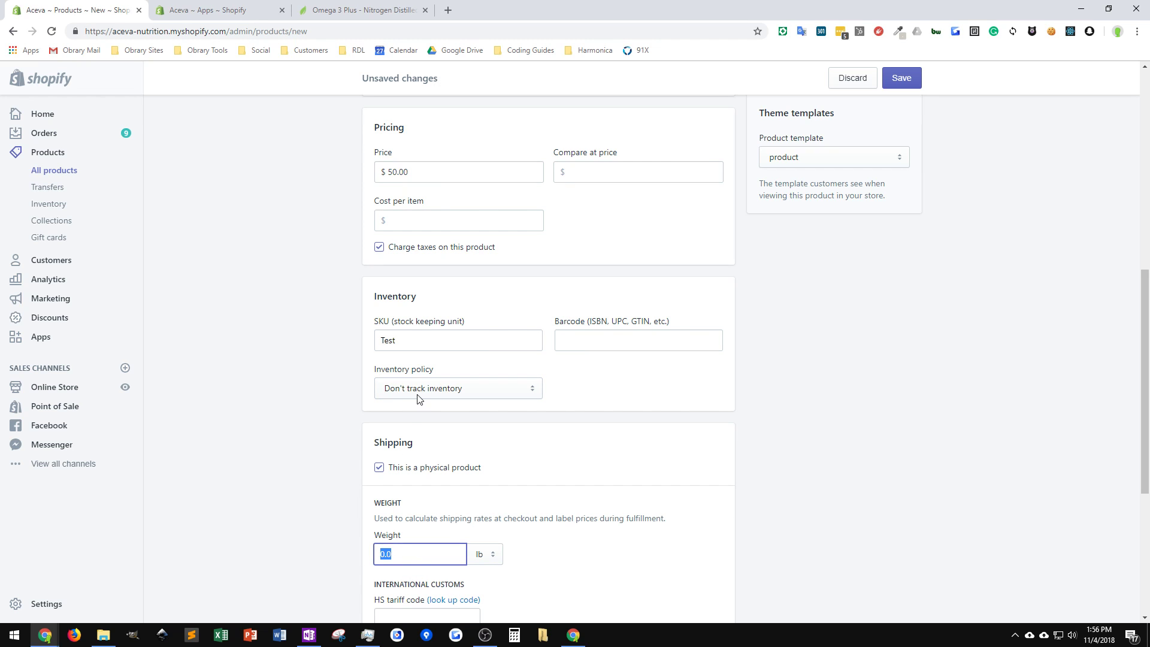
text(.2)
click(692, 479)
Check the remaining shipping settings and save the new product.
scroll(534, 500, down, 2)
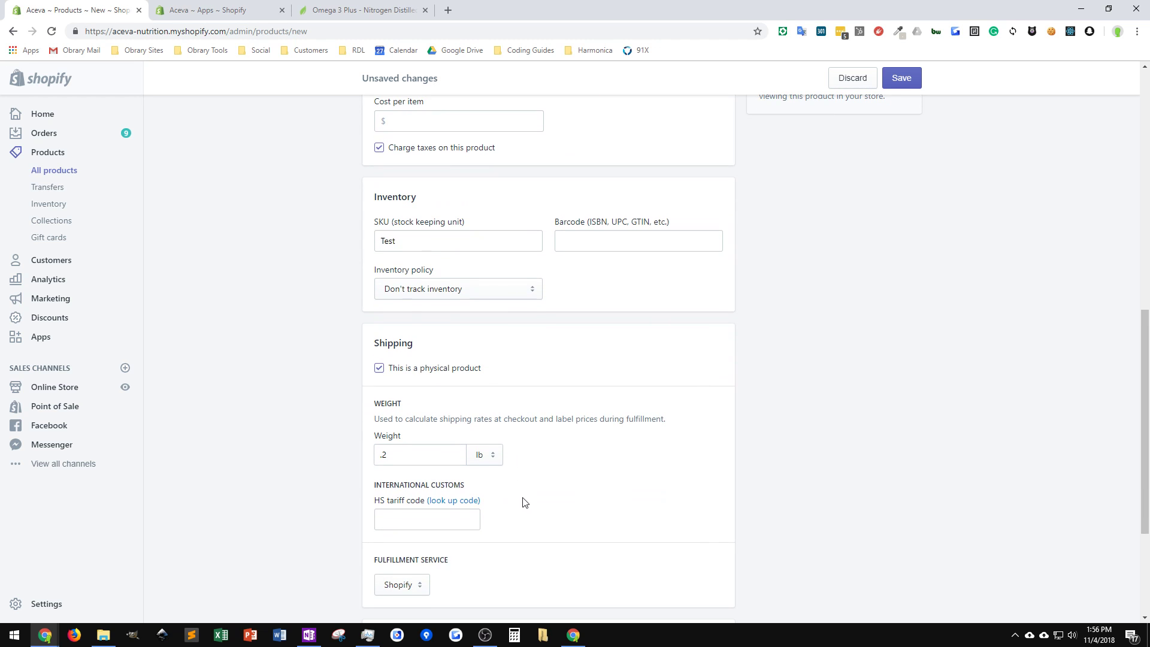
scroll(521, 501, up, 5)
click(901, 79)
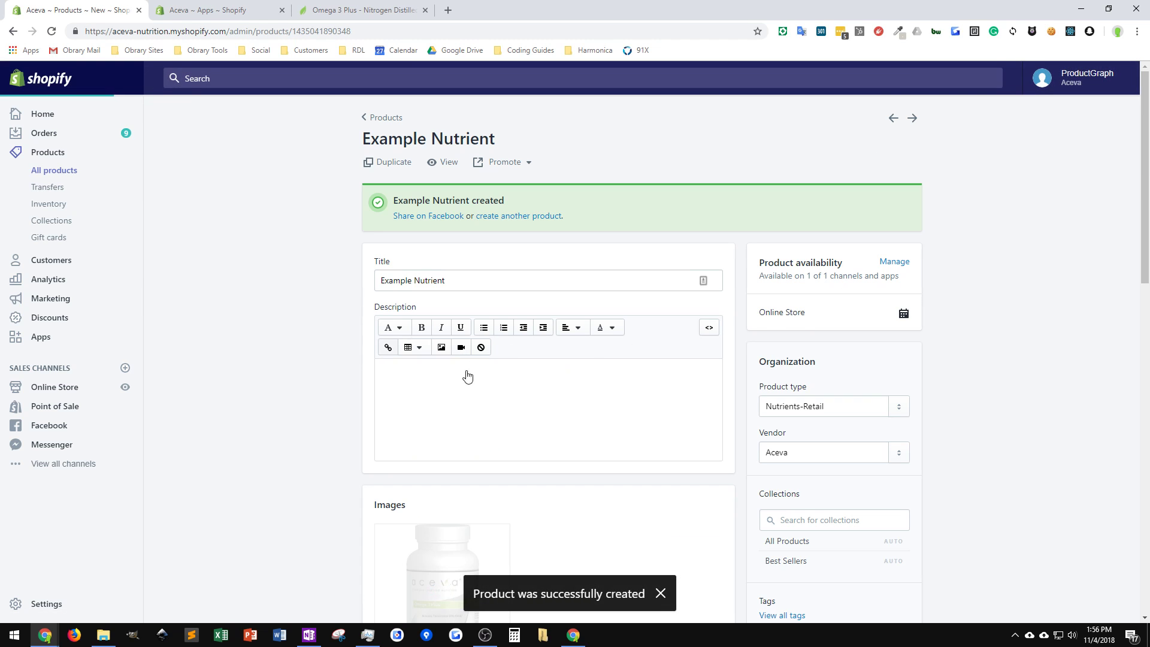
Review the saved product's image, pricing, organization and collection assignments.
scroll(571, 411, down, 5)
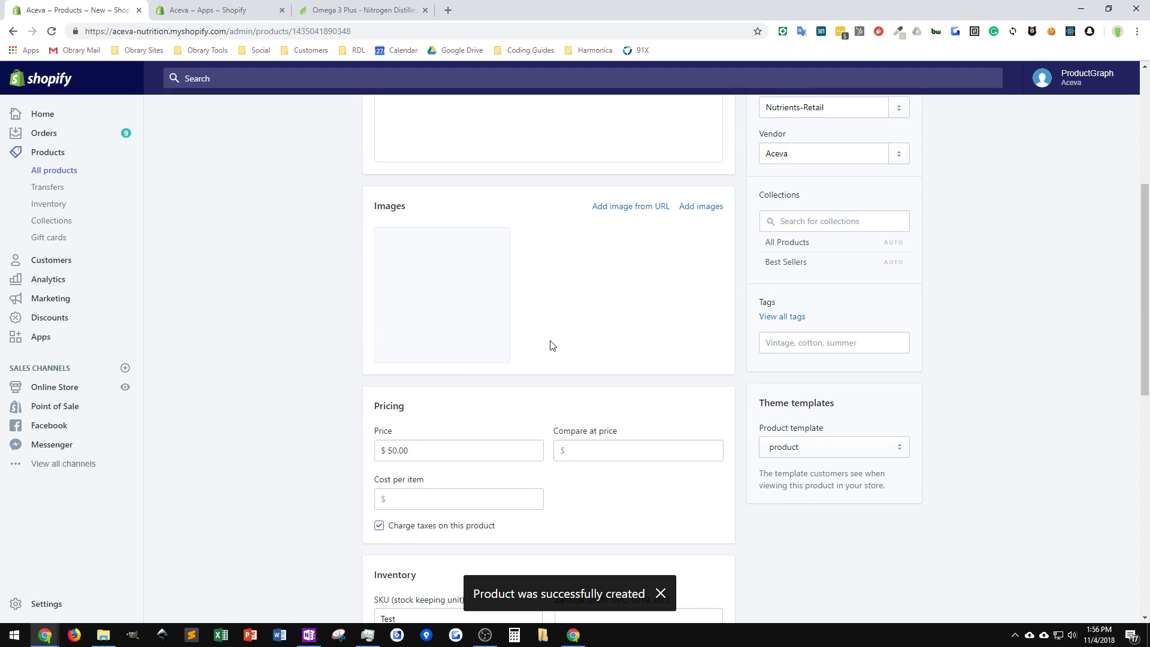
scroll(548, 369, up, 3)
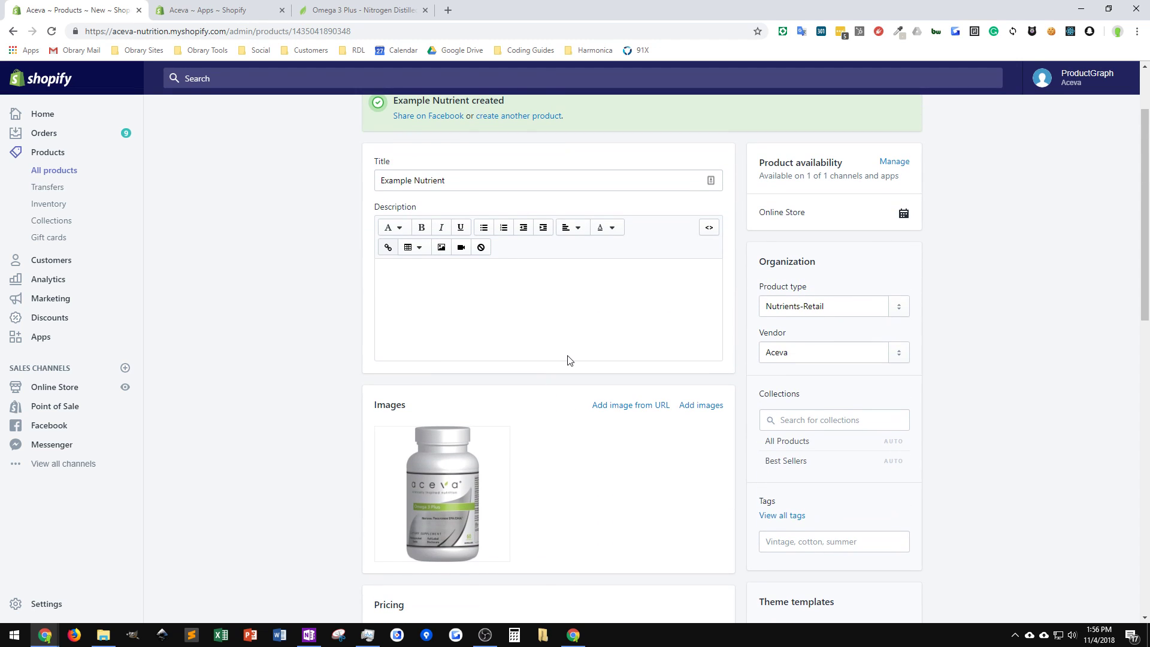
scroll(776, 420, down, 3)
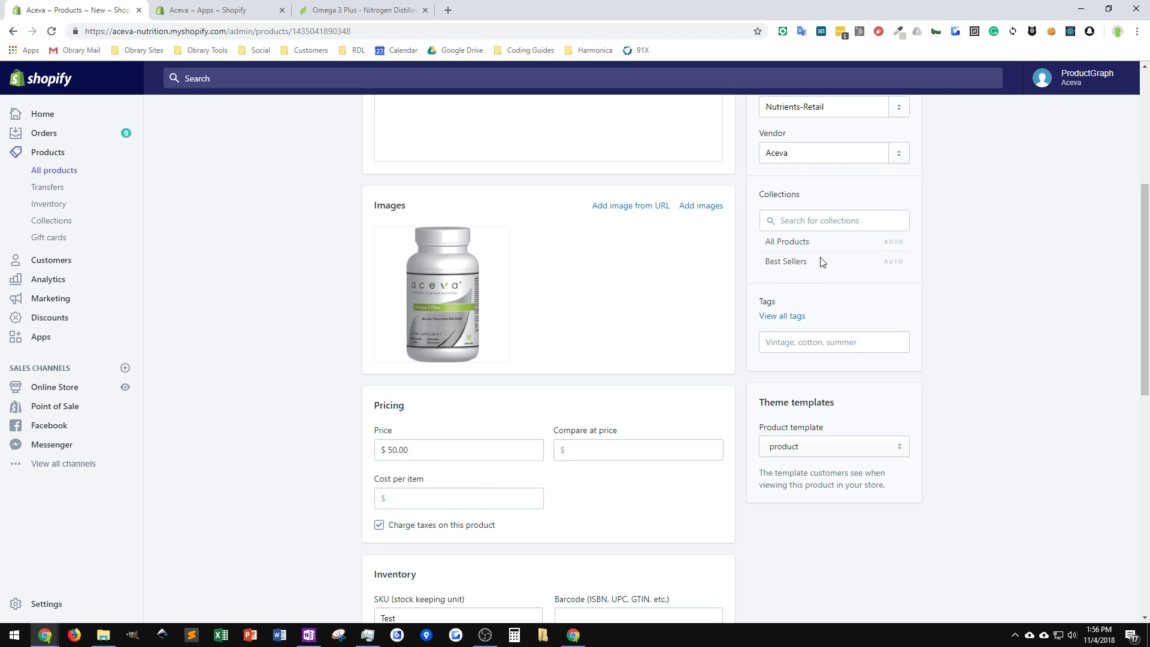
scroll(888, 288, up, 3)
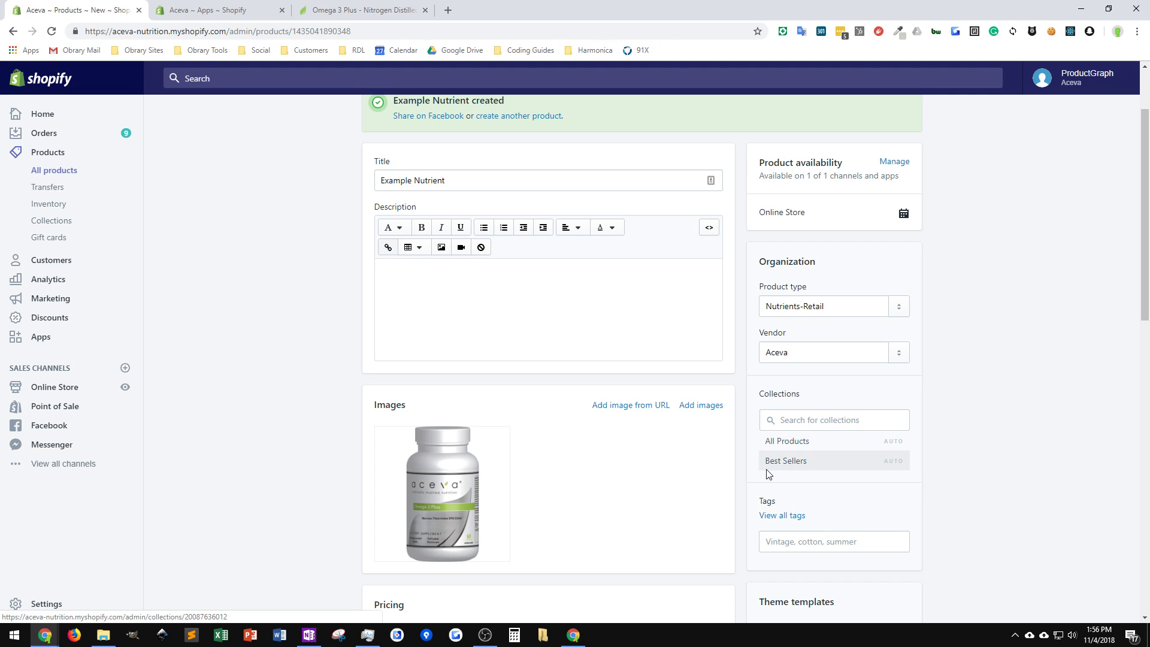
scroll(899, 420, down, 3)
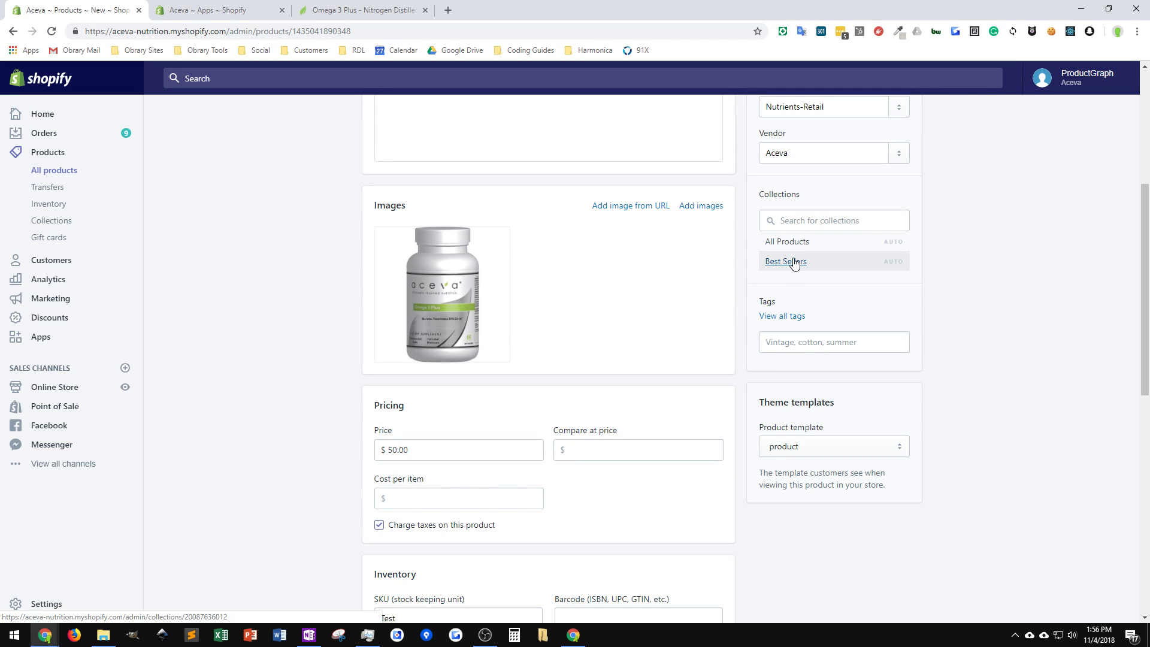
scroll(971, 294, up, 5)
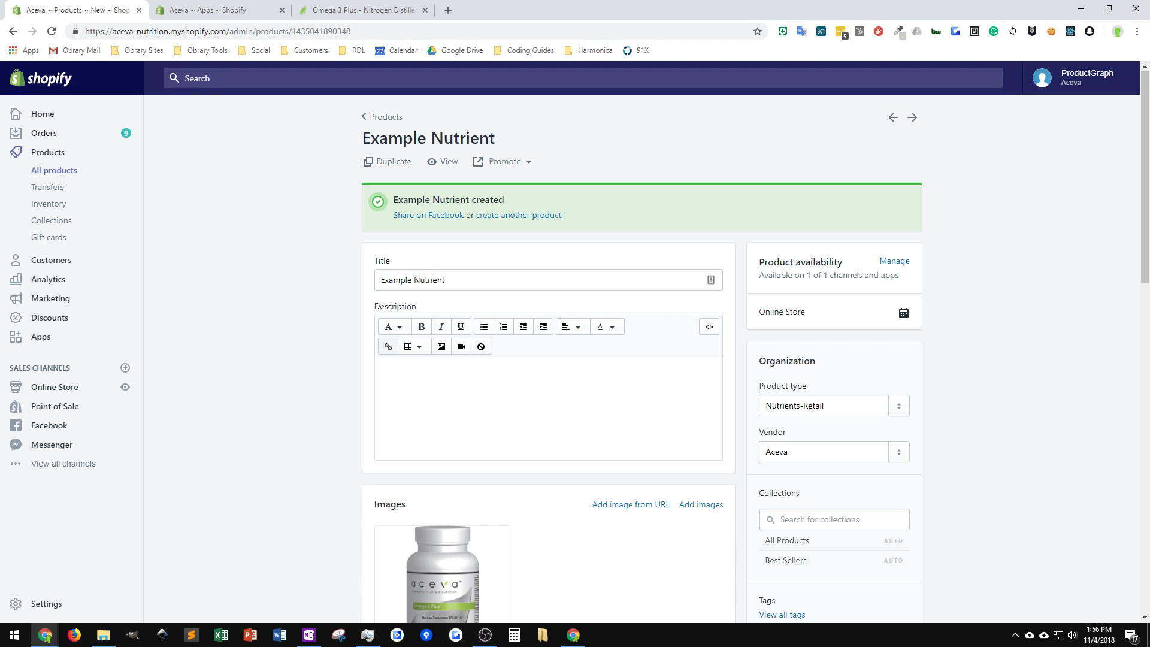
Look through the existing Omega 3 Plus product's collections, variants, tags and product template in the other browser window.
drag(1149, 285, 444, 62)
scroll(926, 273, down, 5)
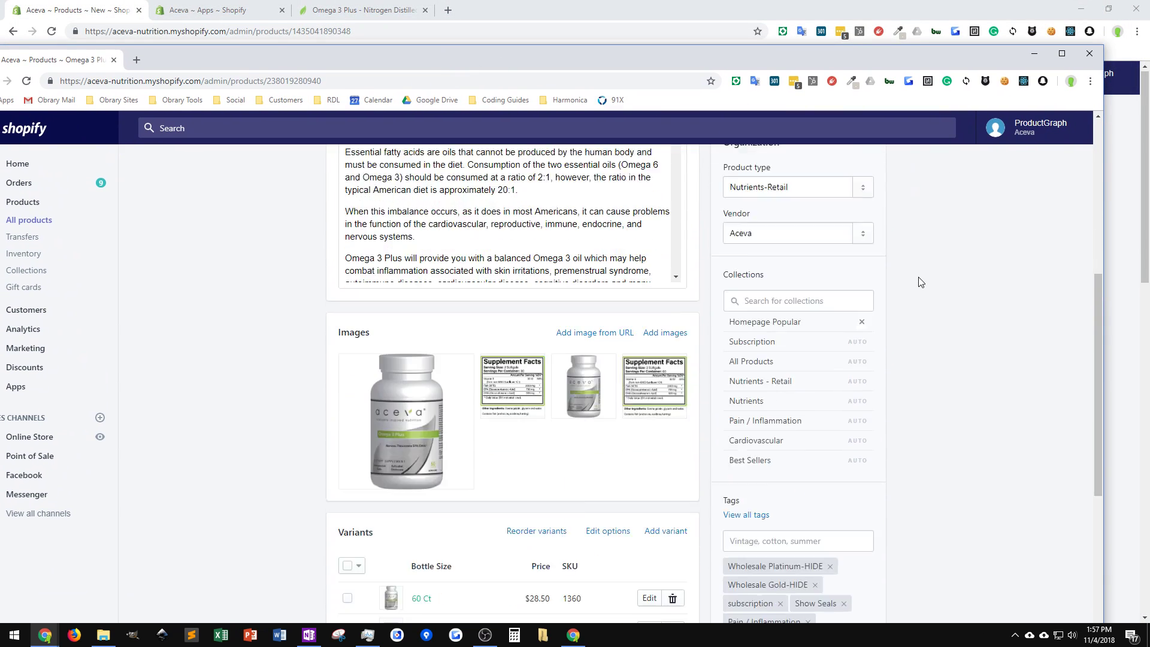
scroll(921, 282, down, 6)
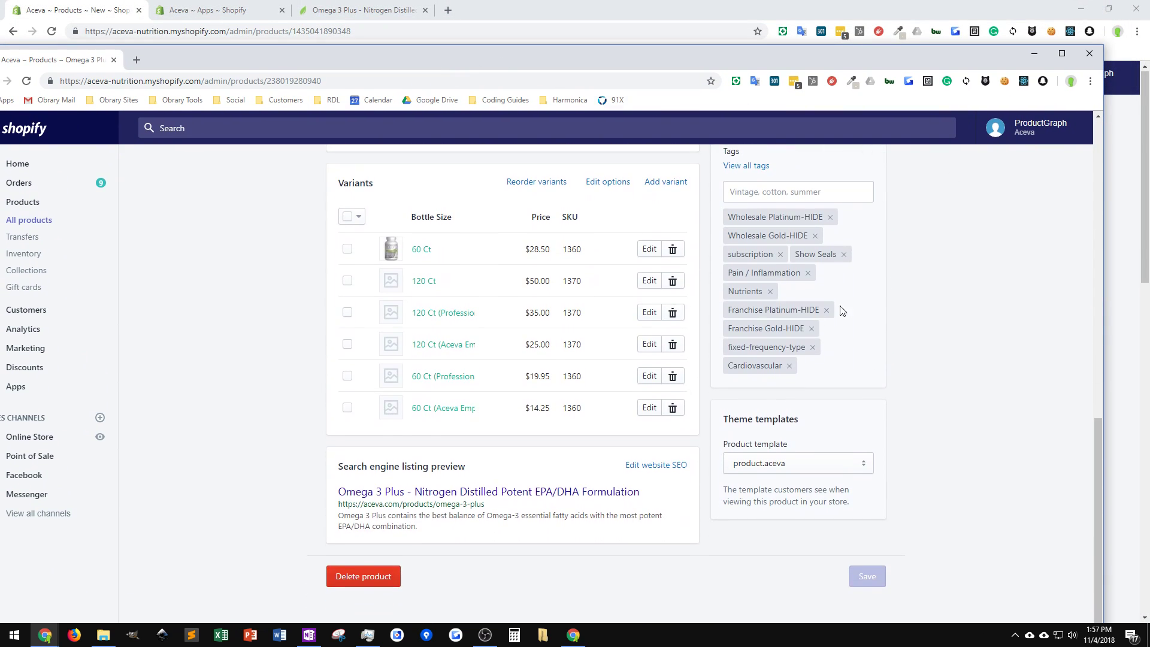
drag(338, 63, 791, 0)
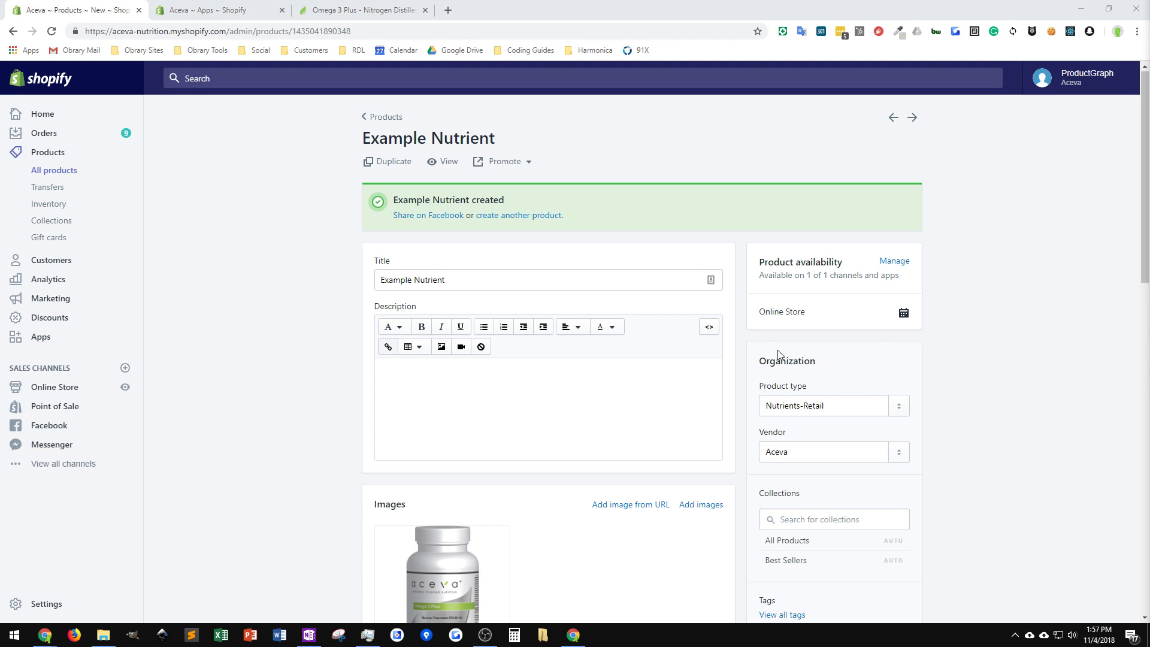
Add the existing tag "Nutrients" to the Example Nutrient product.
scroll(821, 227, down, 3)
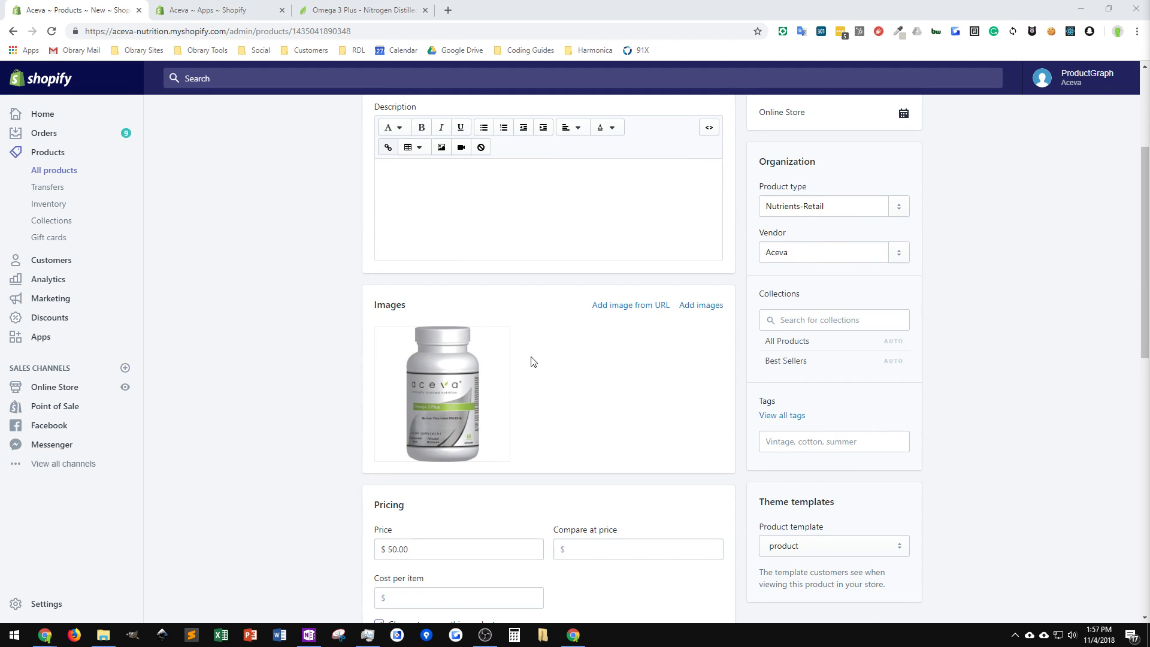
scroll(779, 374, down, 3)
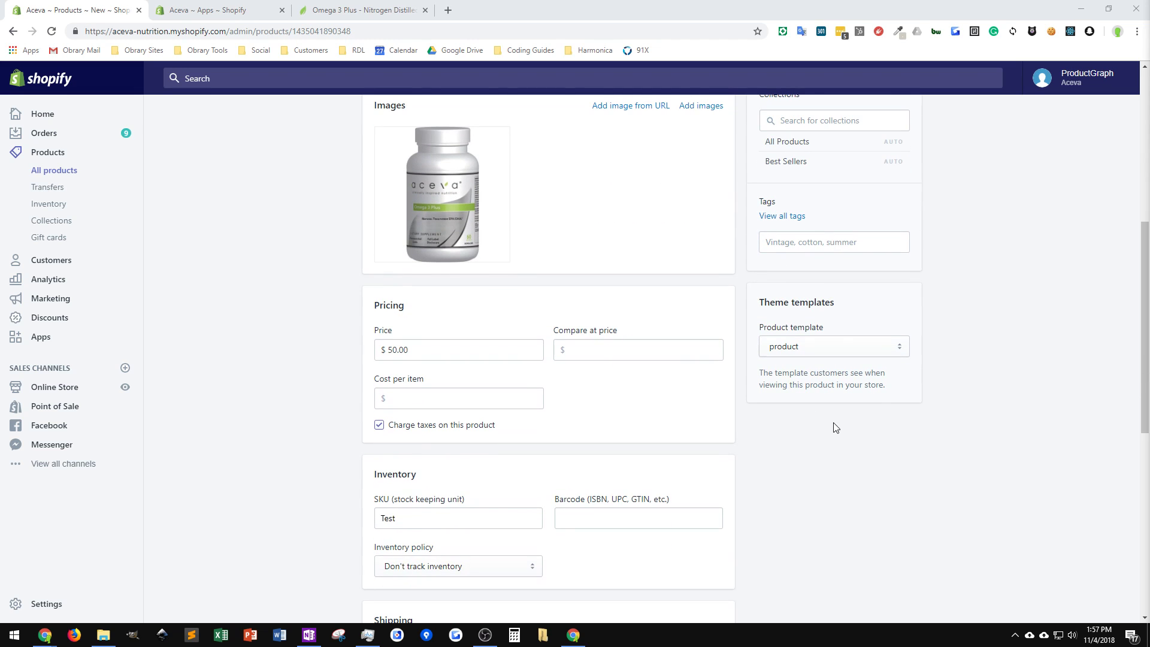
click(796, 247)
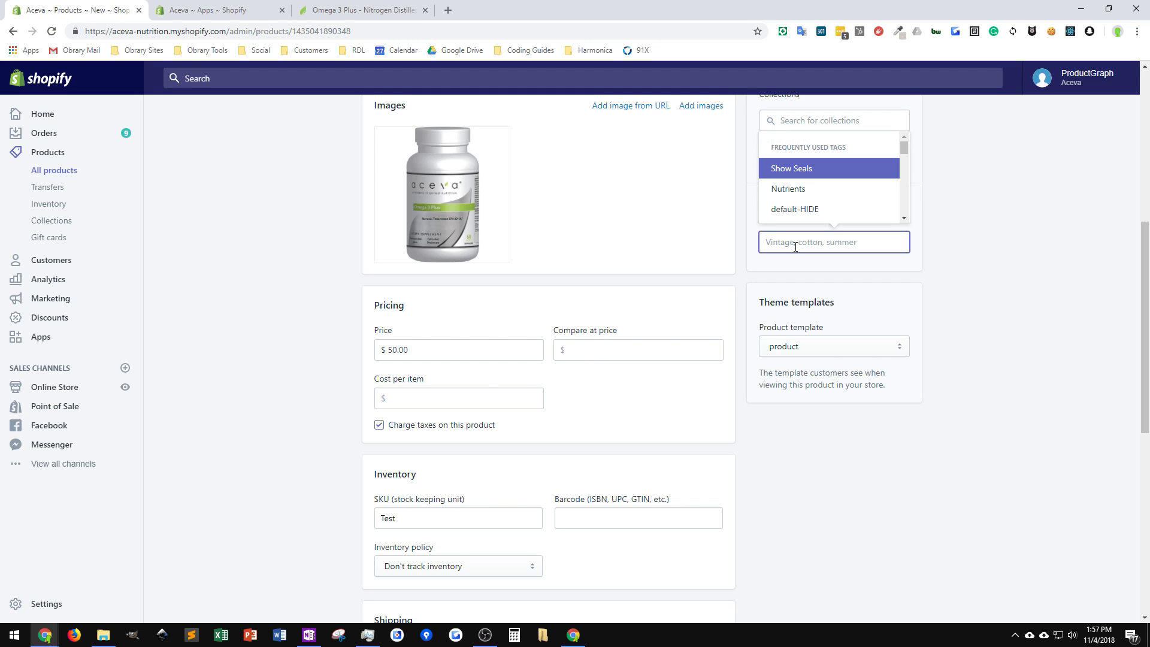
text(Nutrients)
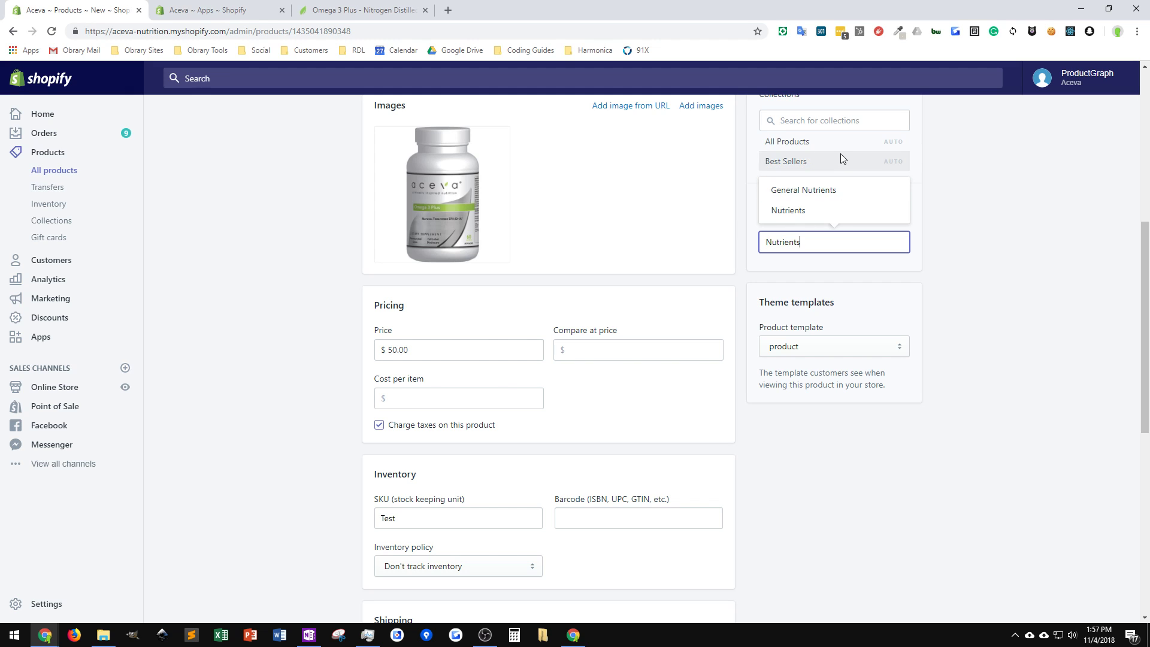
click(807, 211)
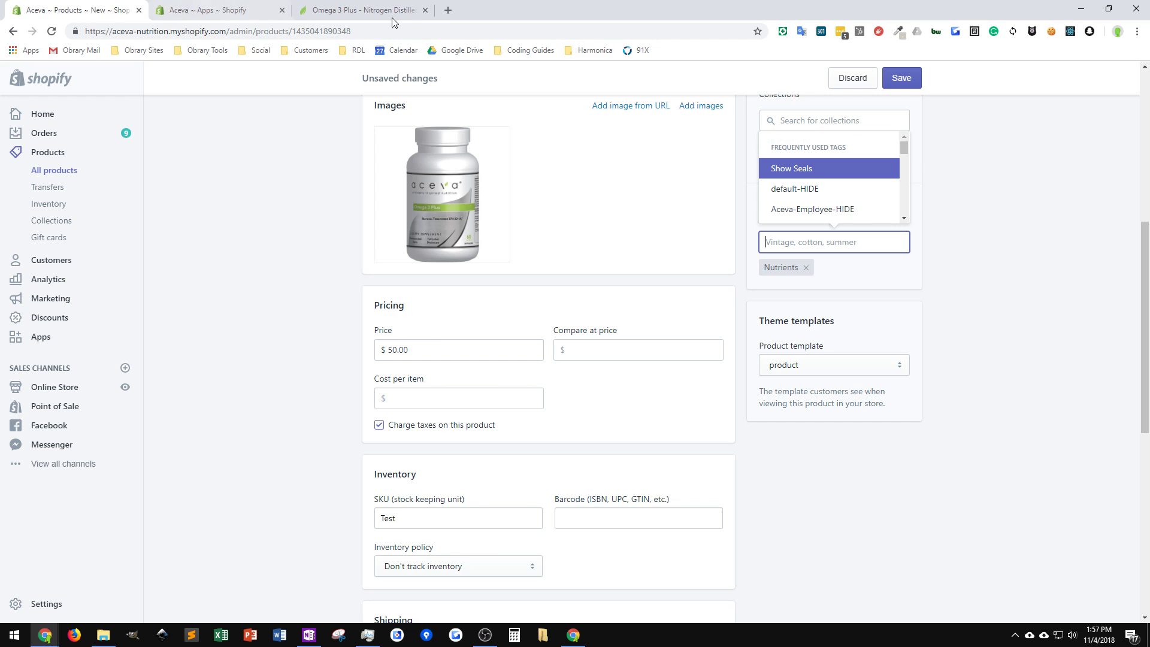
Find Example Nutrient in the storefront's Nutrients collection and look over its product page.
click(363, 11)
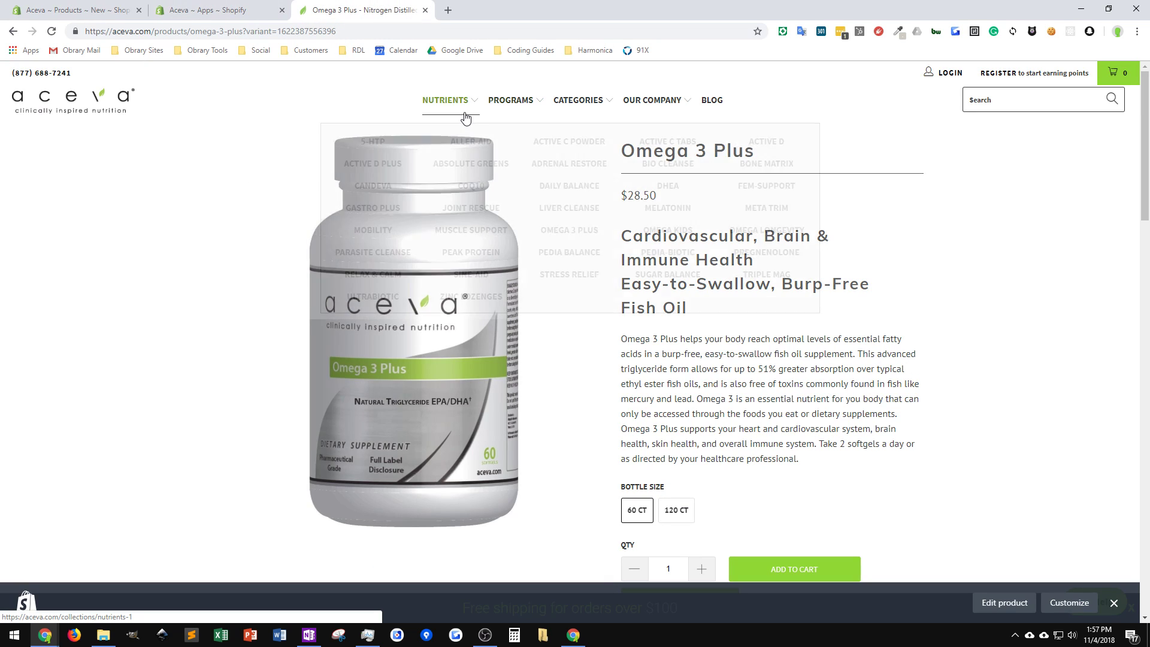
click(466, 118)
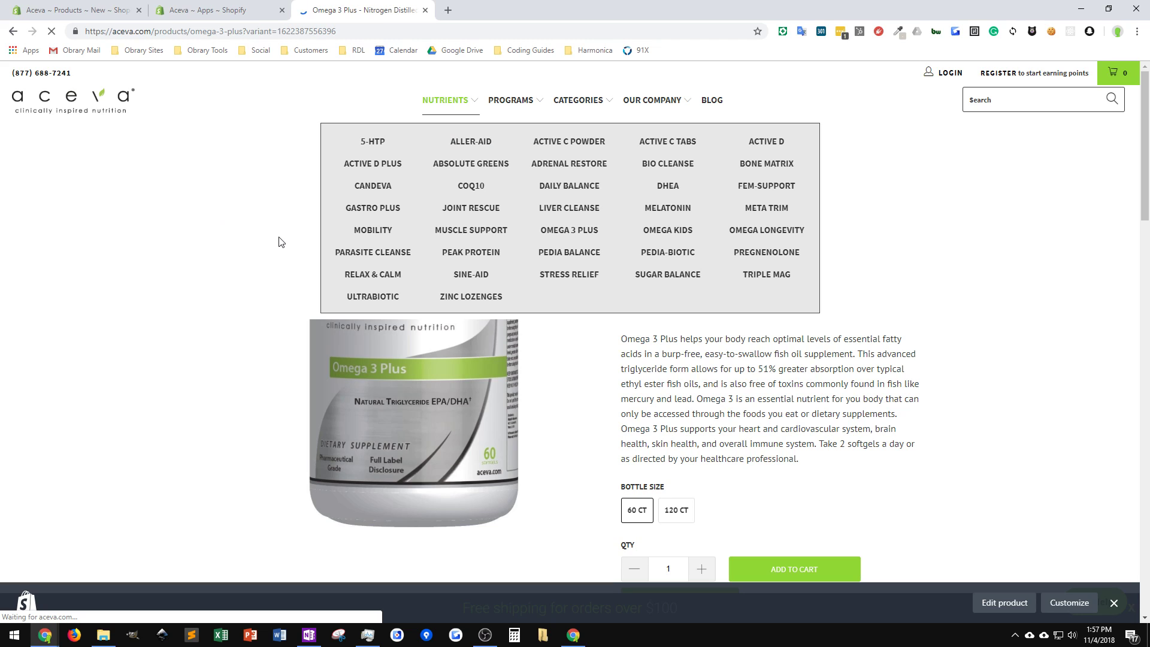
click(1114, 603)
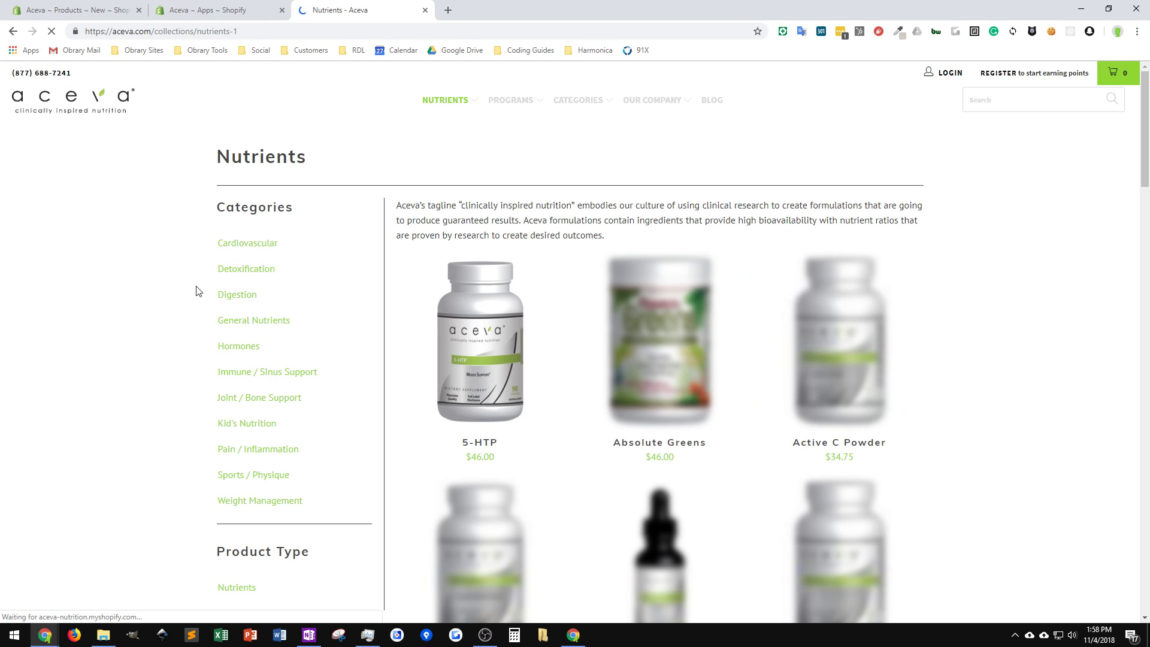
scroll(561, 319, down, 8)
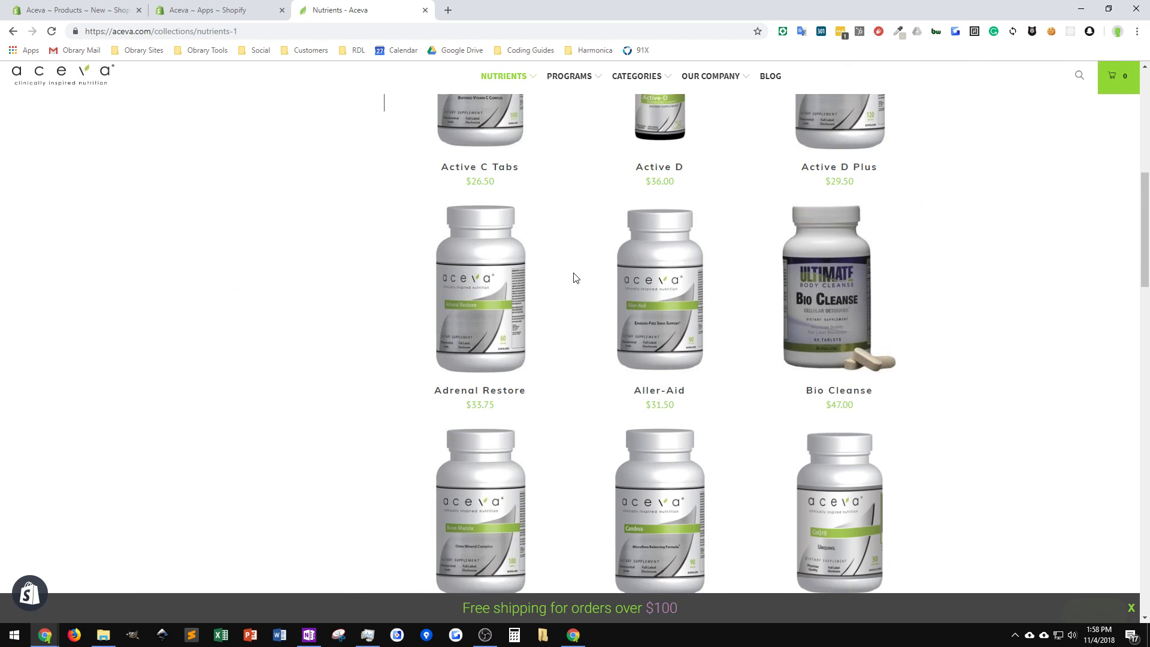
scroll(574, 278, down, 2)
scroll(572, 273, down, 5)
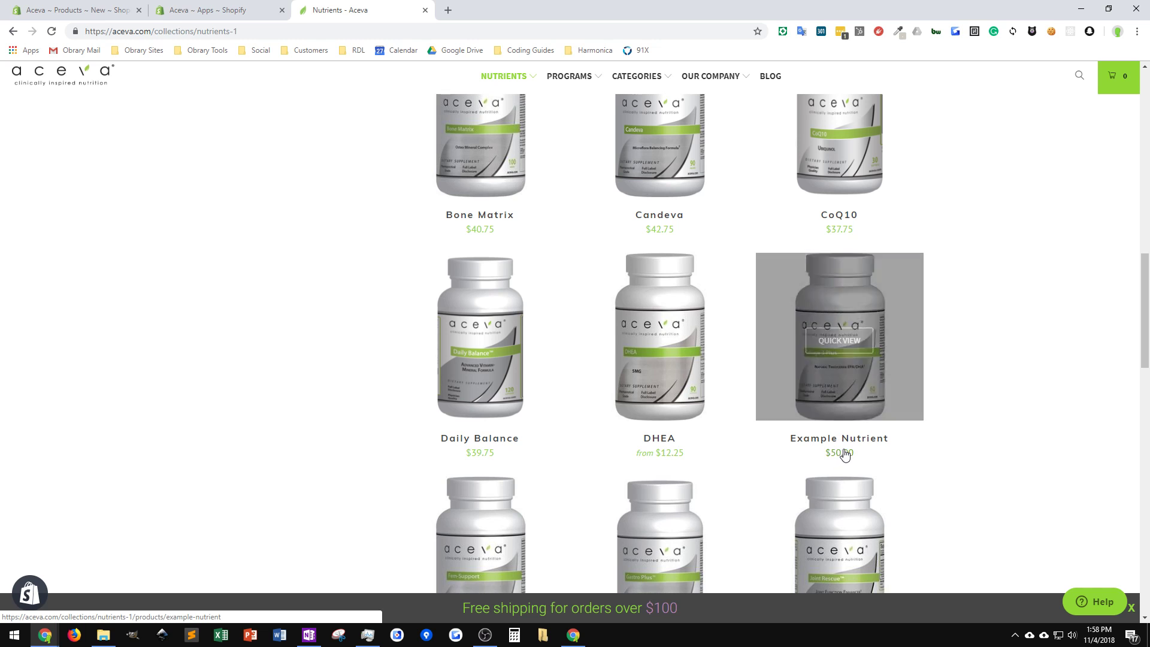
click(832, 308)
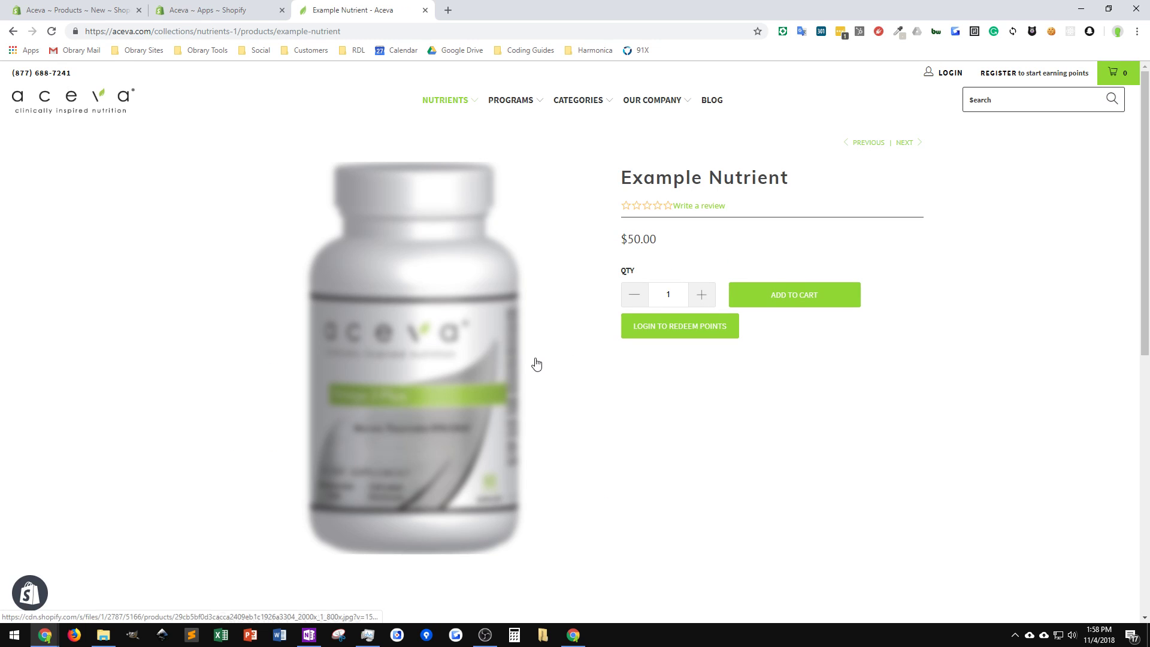
scroll(640, 365, down, 7)
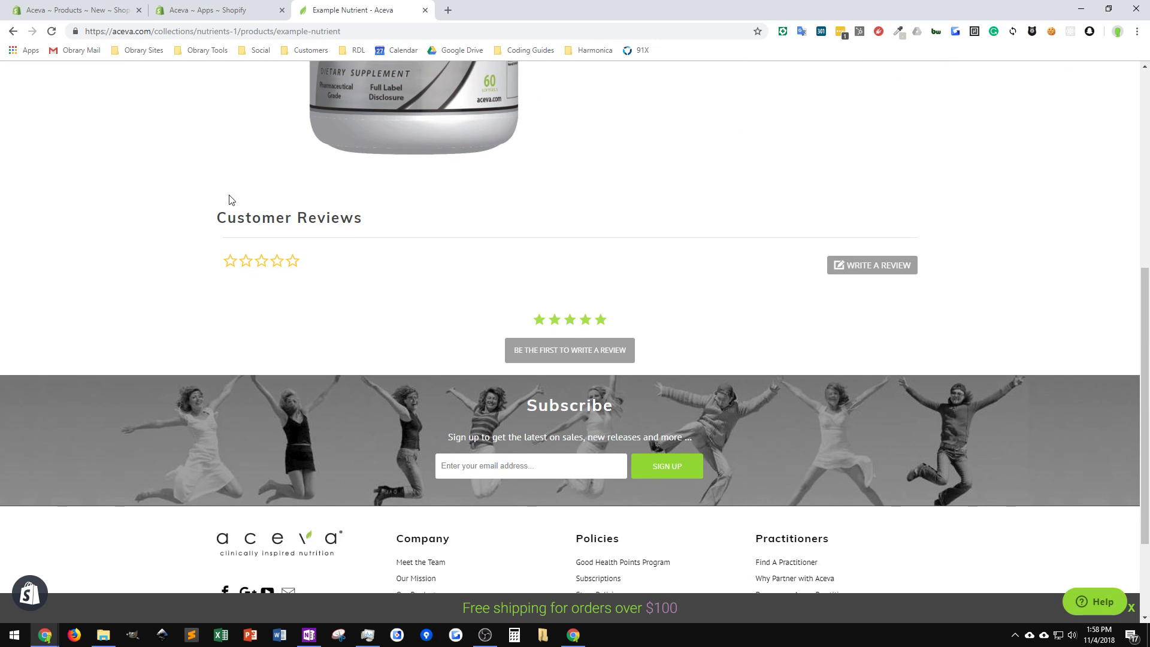
scroll(713, 279, up, 7)
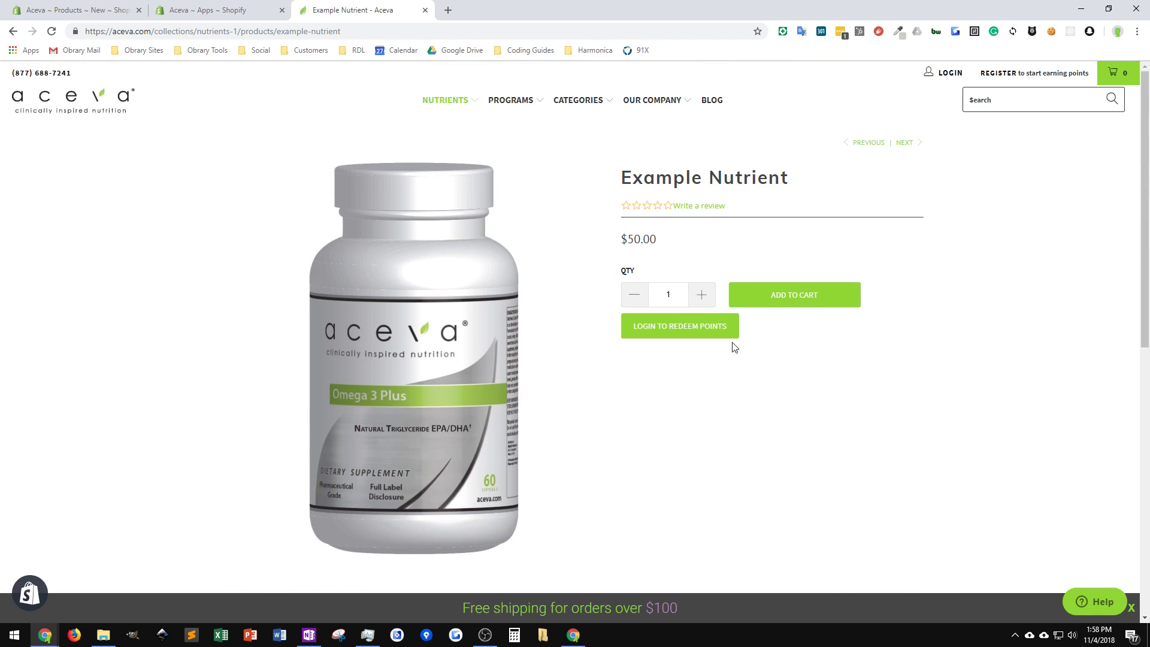
In the Shopify admin, set Example Nutrient's product template to product.aceva and save the product.
click(75, 12)
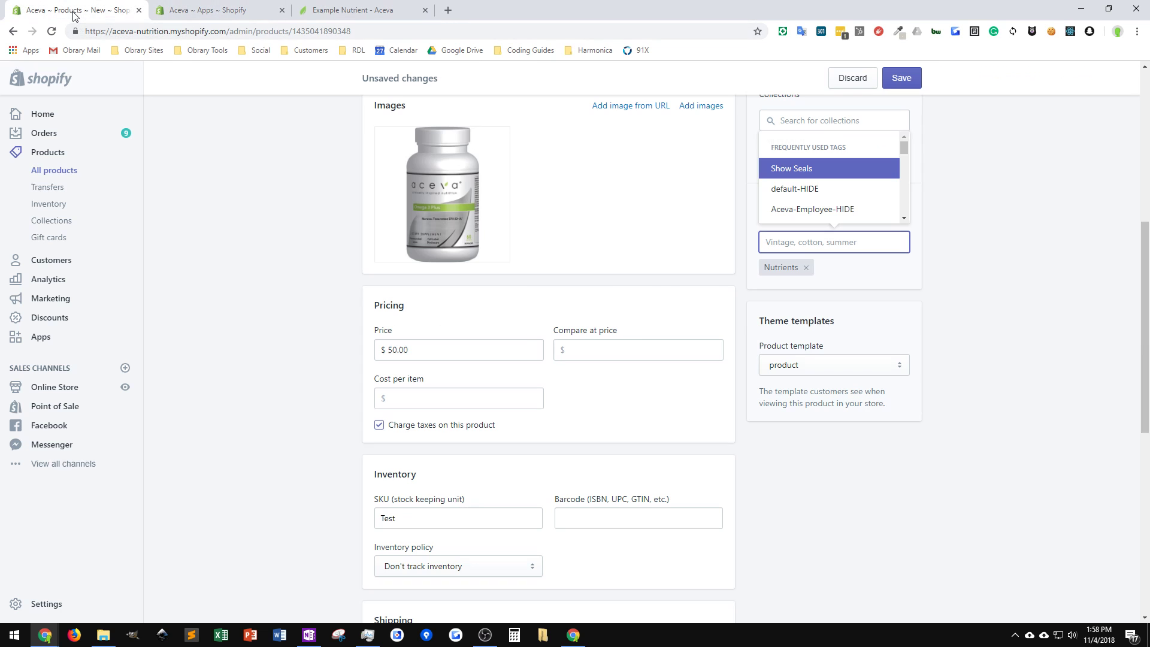
click(219, 226)
click(905, 366)
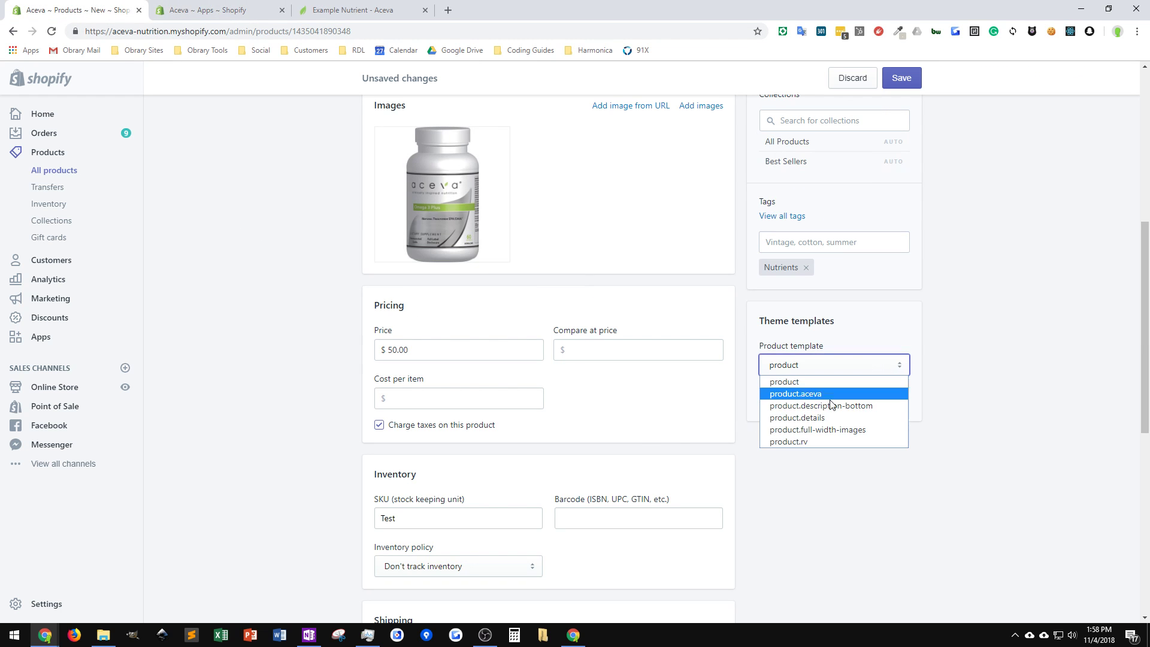
click(814, 394)
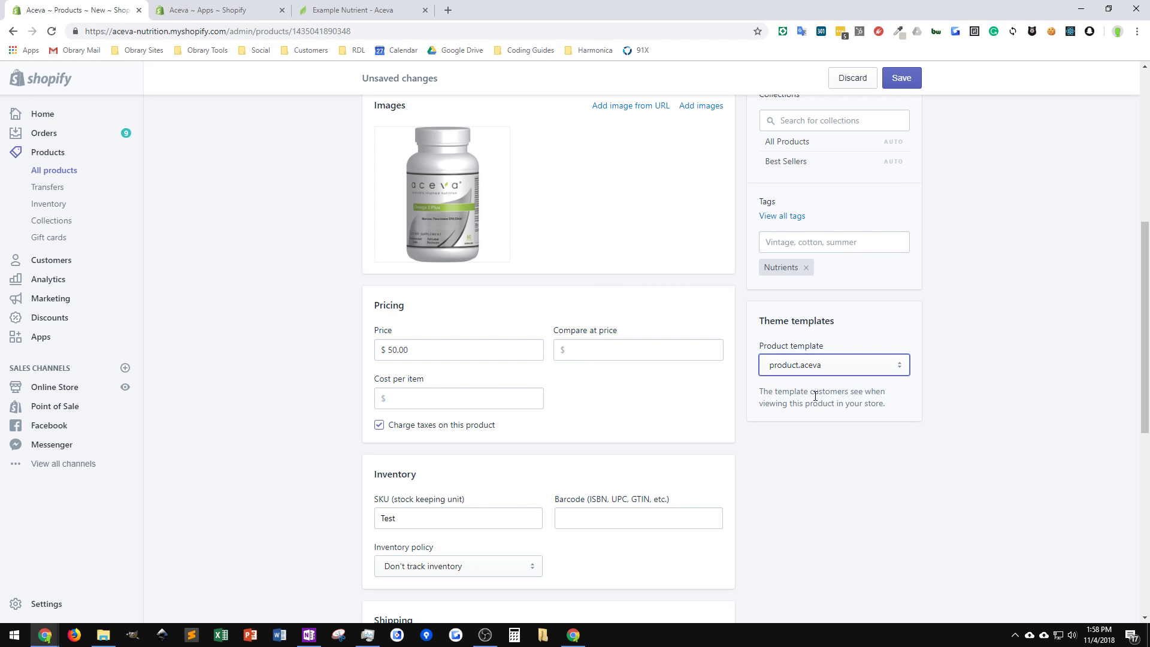
click(899, 82)
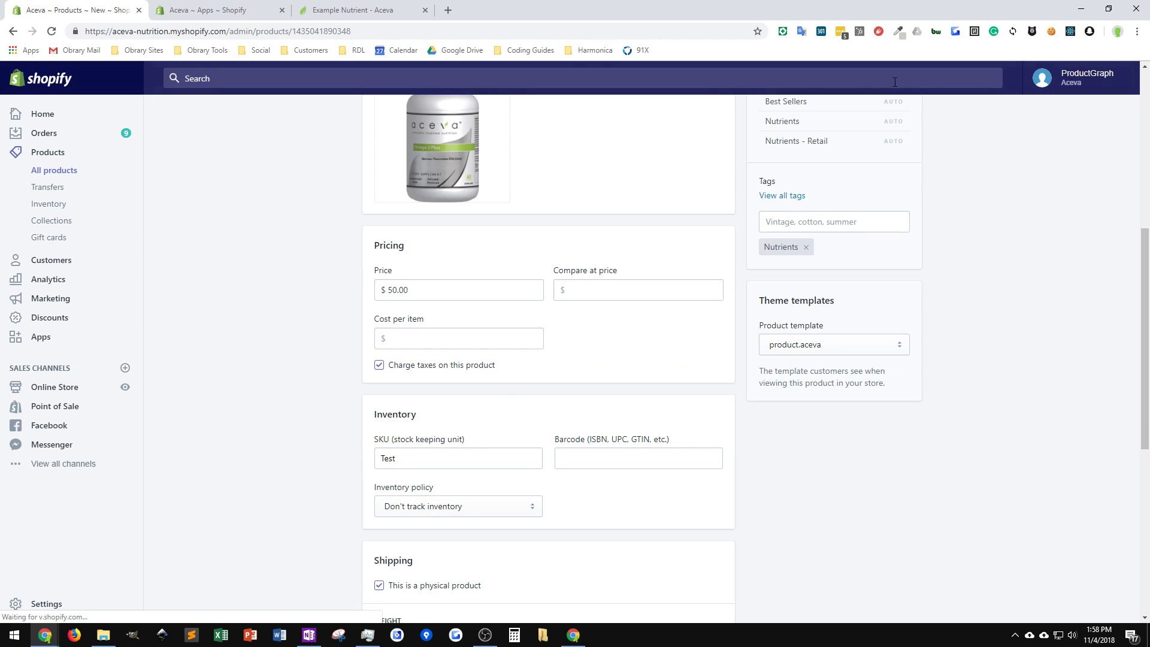
Reload the Example Nutrient storefront page and check its layout with the new template.
click(343, 10)
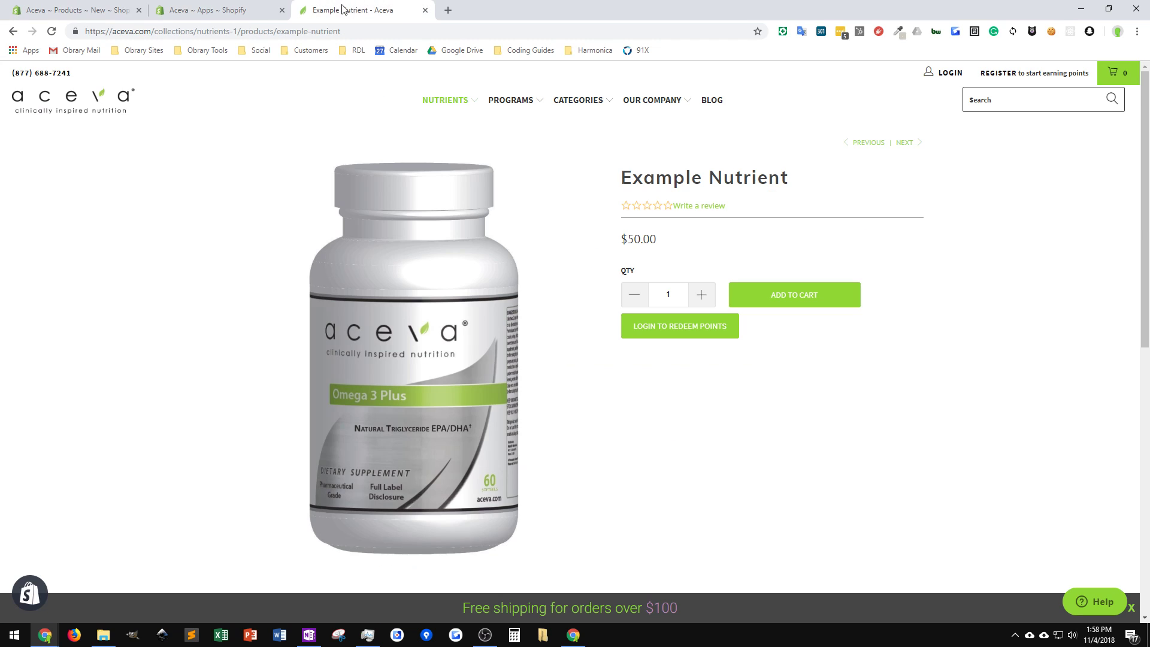
click(52, 32)
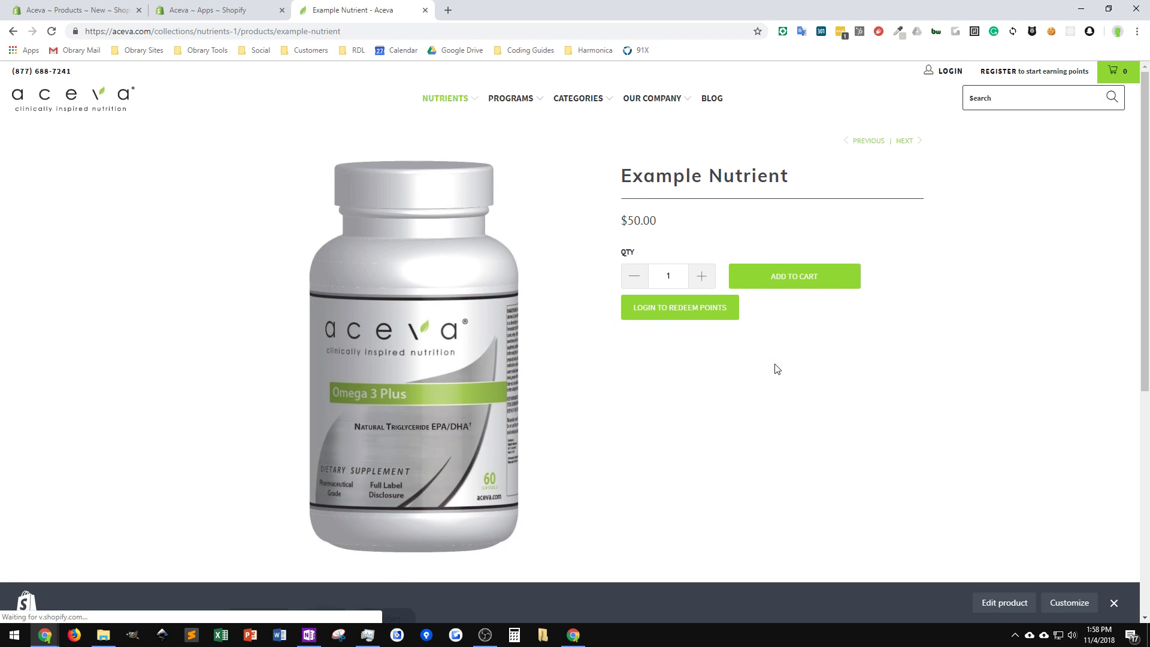
scroll(775, 367, down, 5)
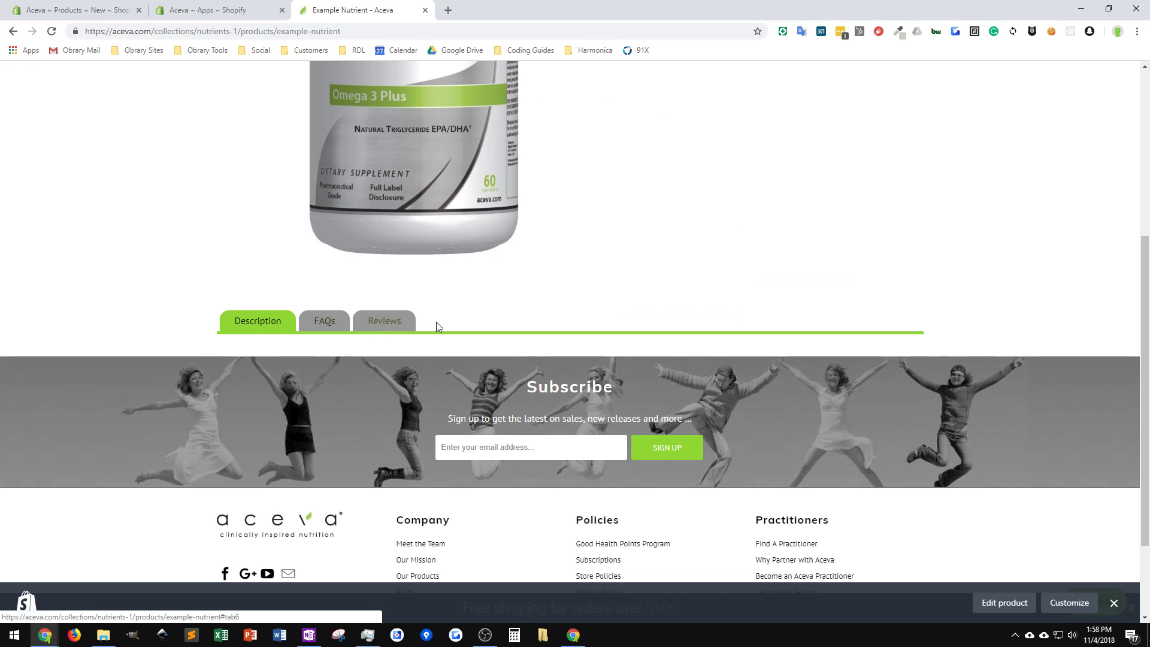
scroll(753, 359, up, 5)
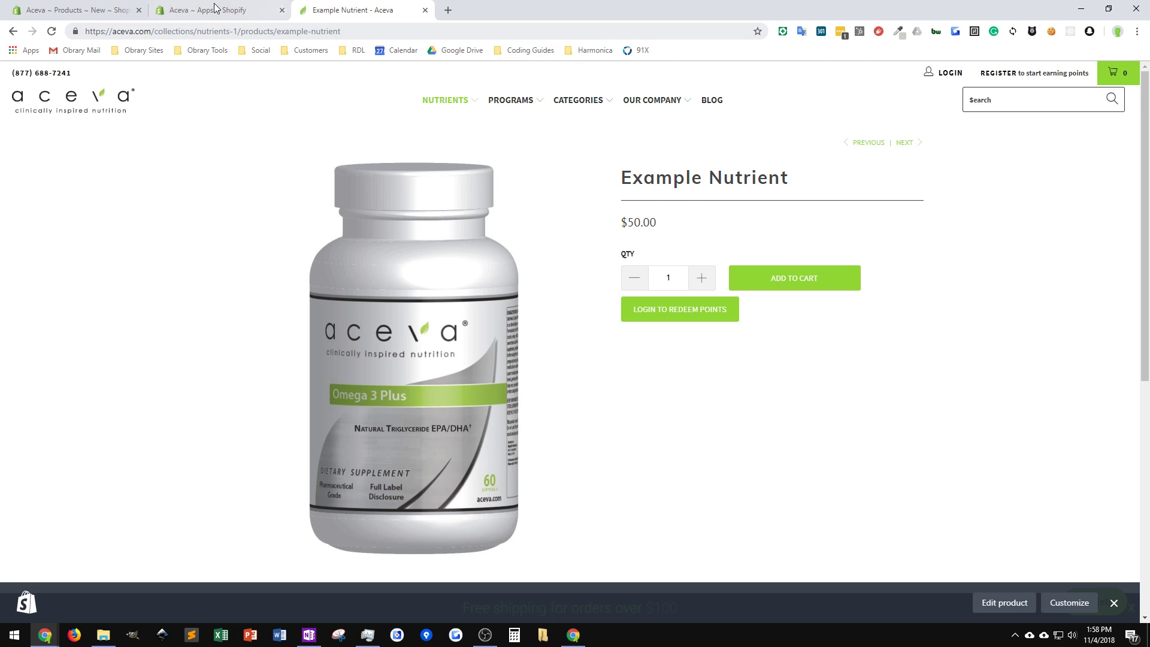
Add the tag "Show Seals" to Example Nutrient in the Shopify admin and save the product.
click(92, 12)
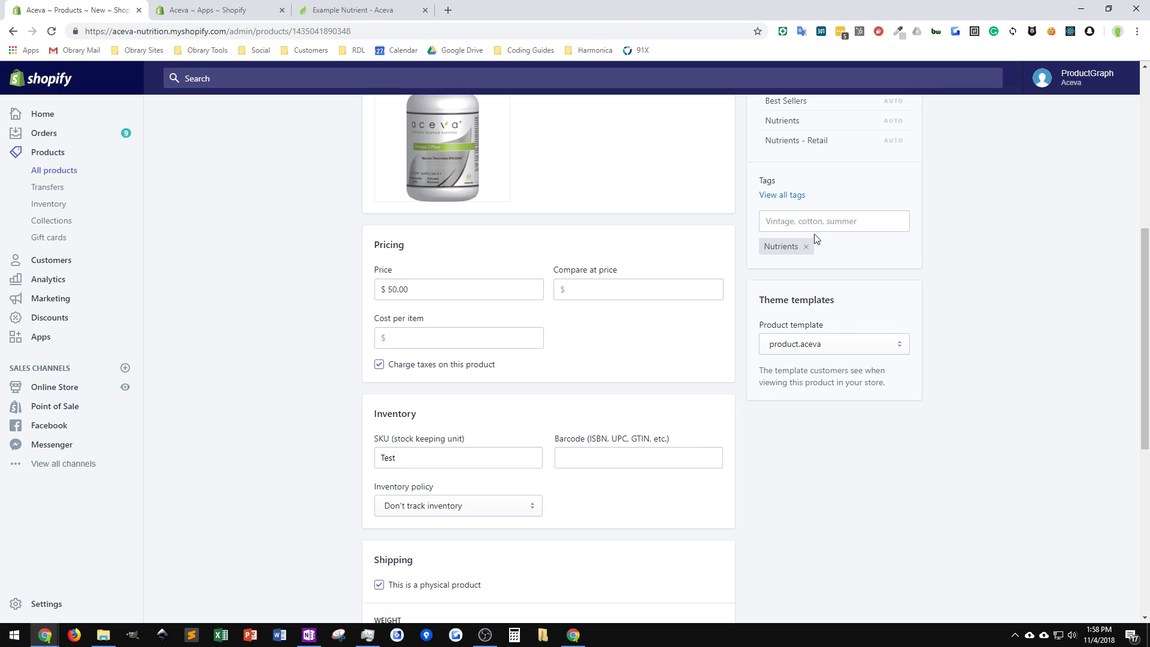
click(786, 219)
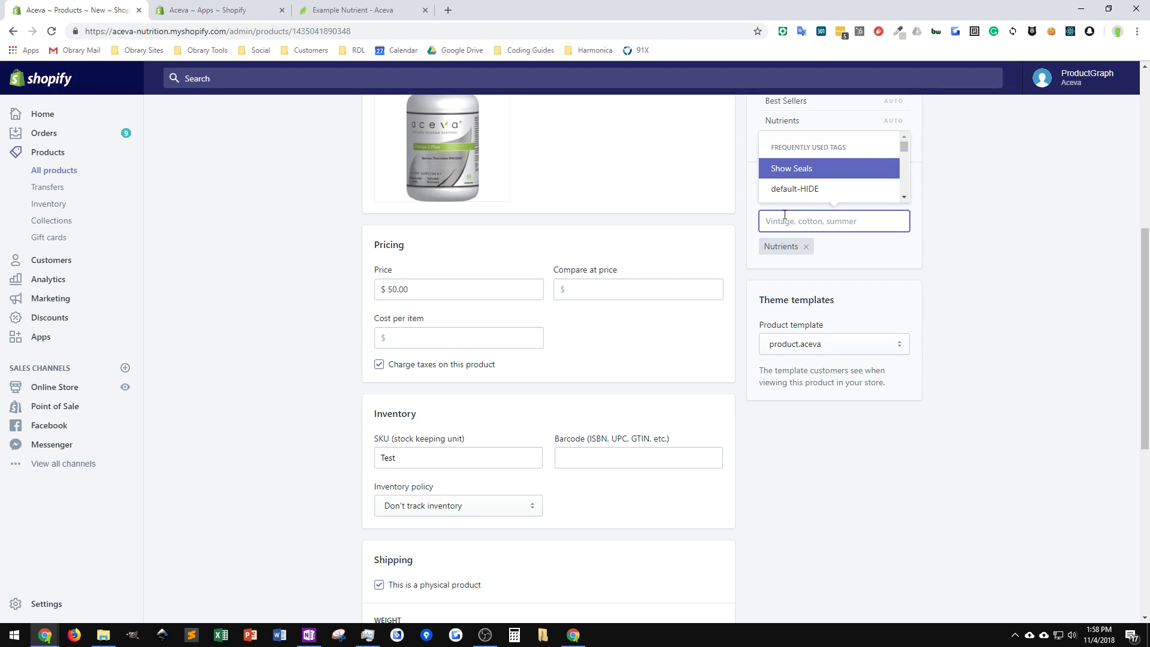
text(Show)
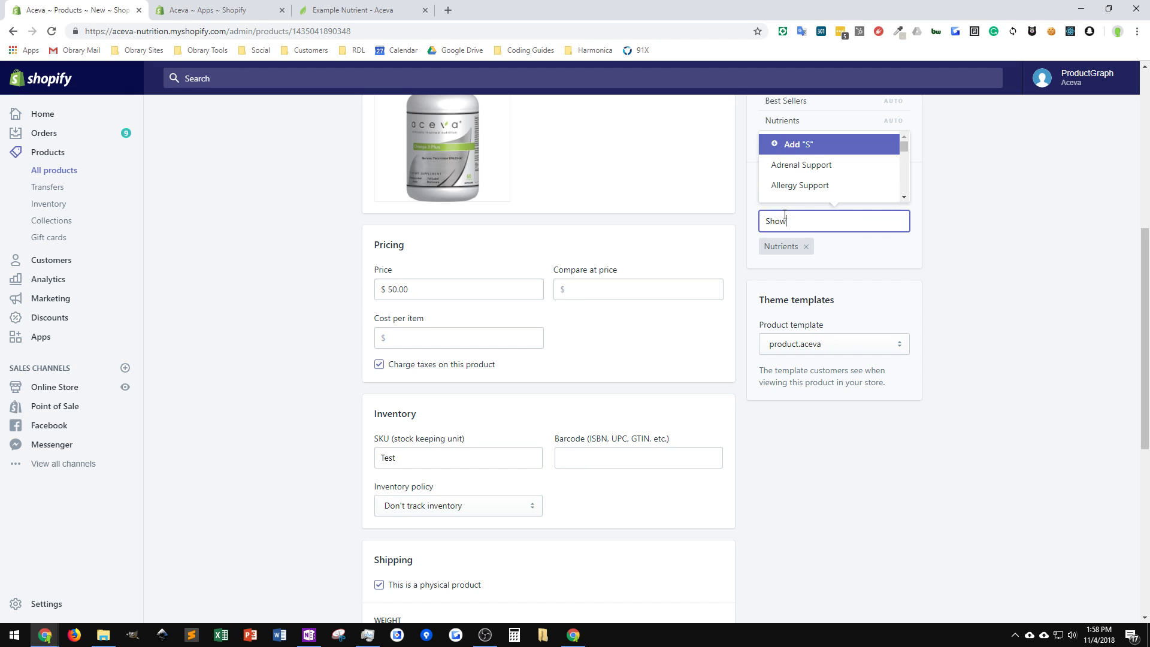
text( Seals)
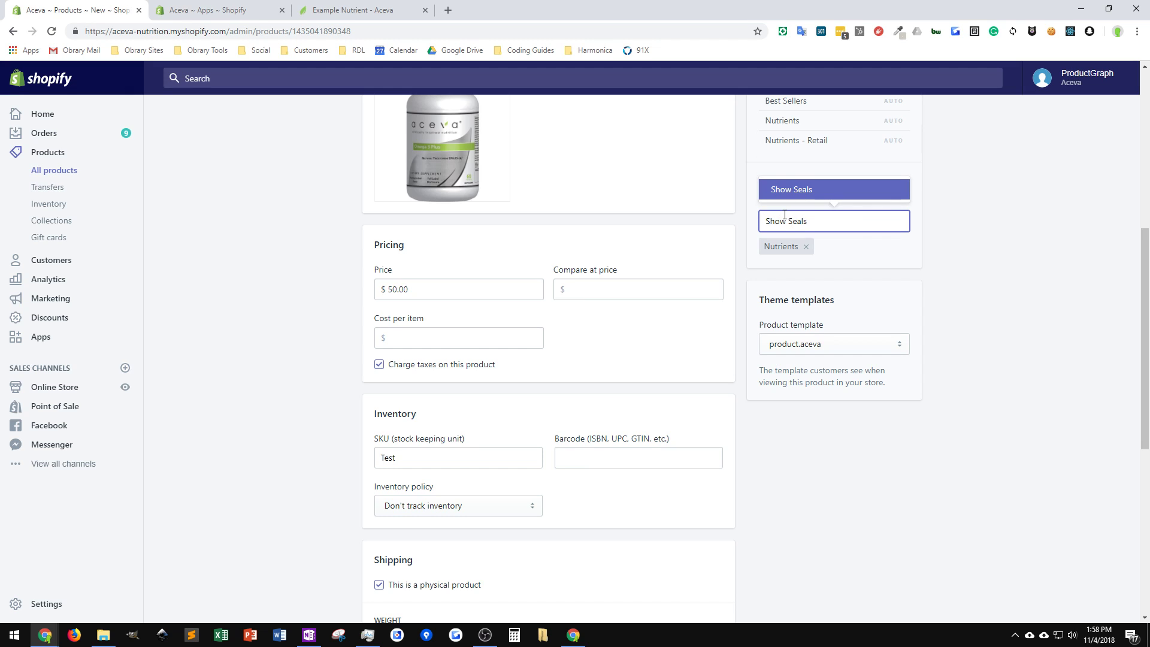
click(772, 199)
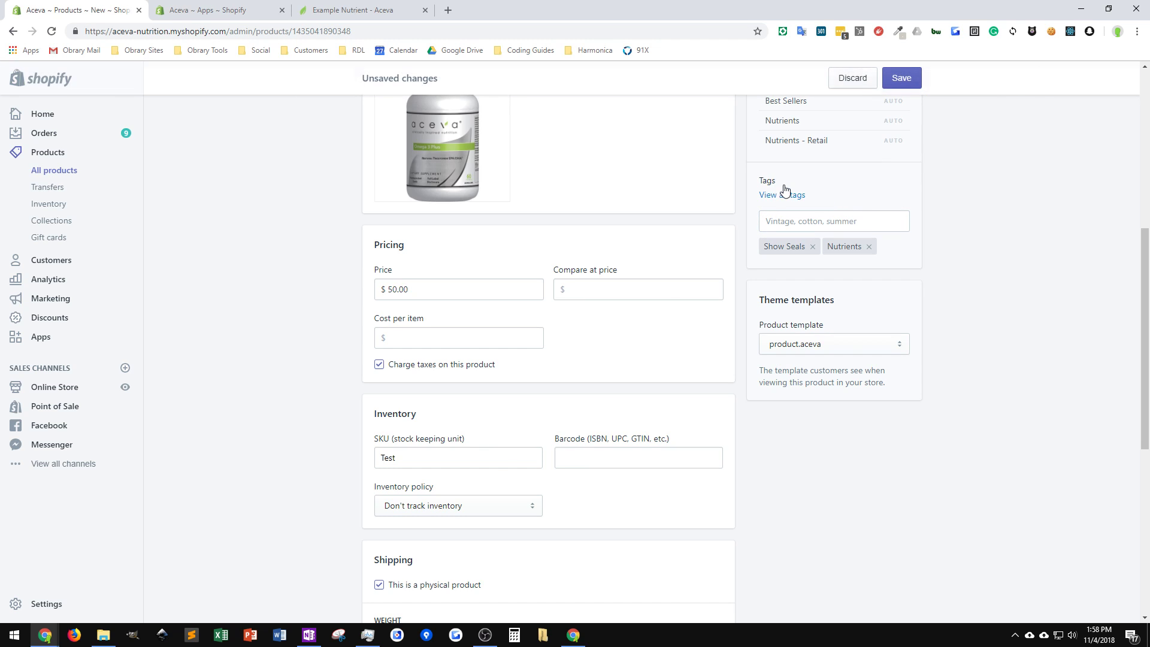
click(902, 78)
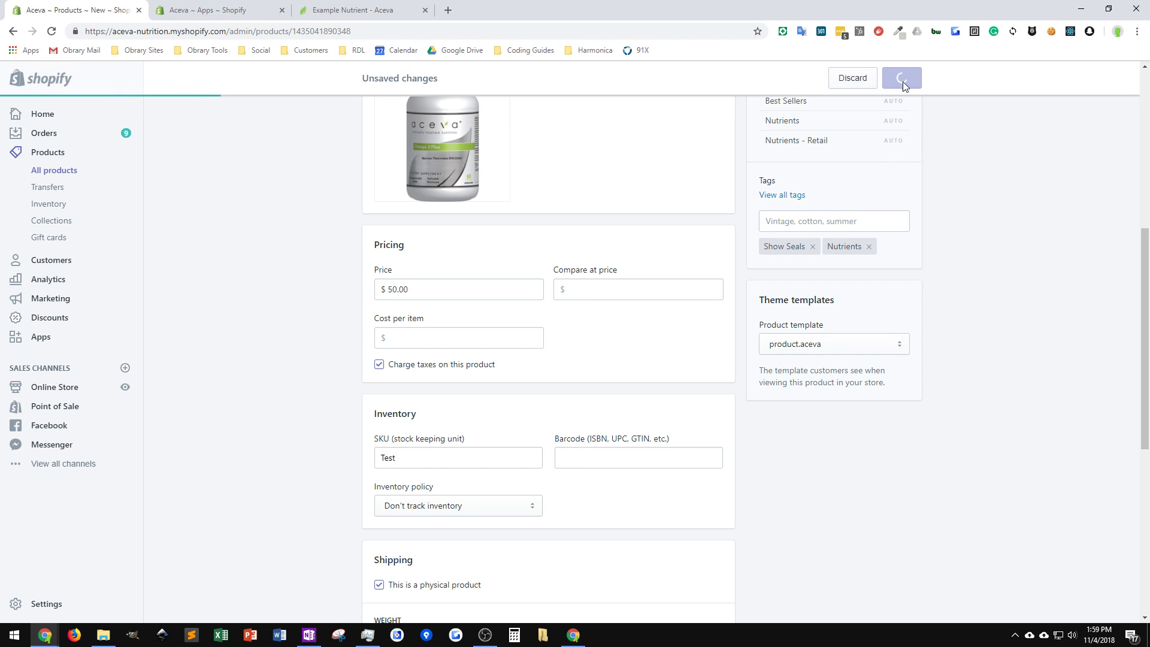
Reload the Example Nutrient storefront page to check the effect of the "Show Seals" tag.
click(367, 10)
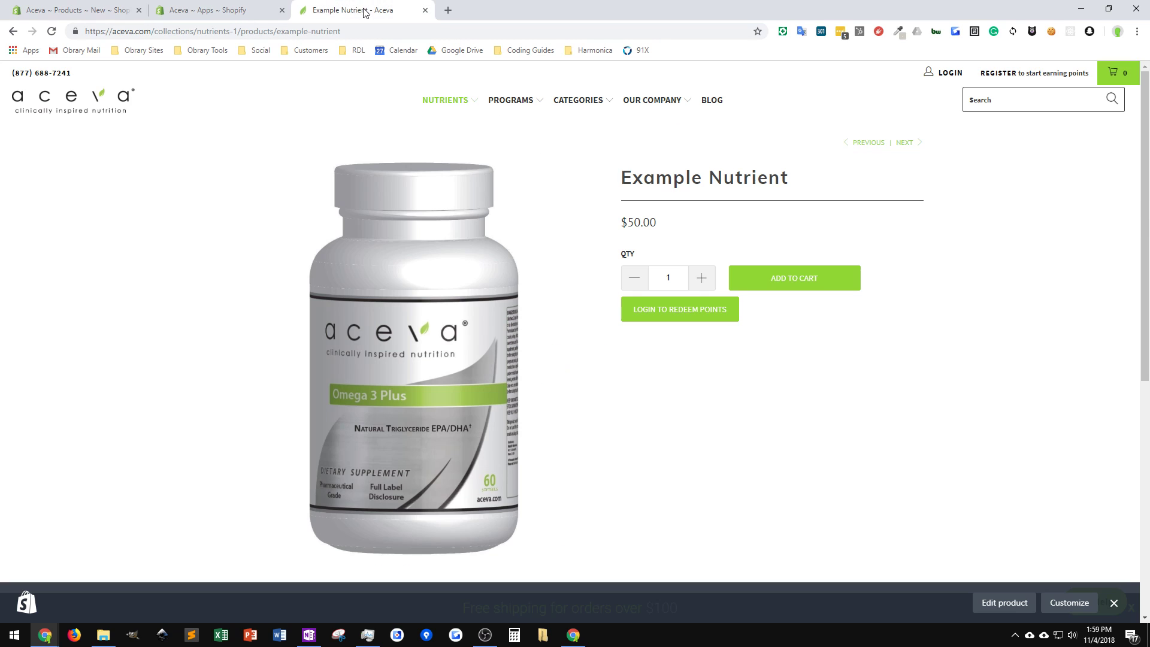
click(52, 32)
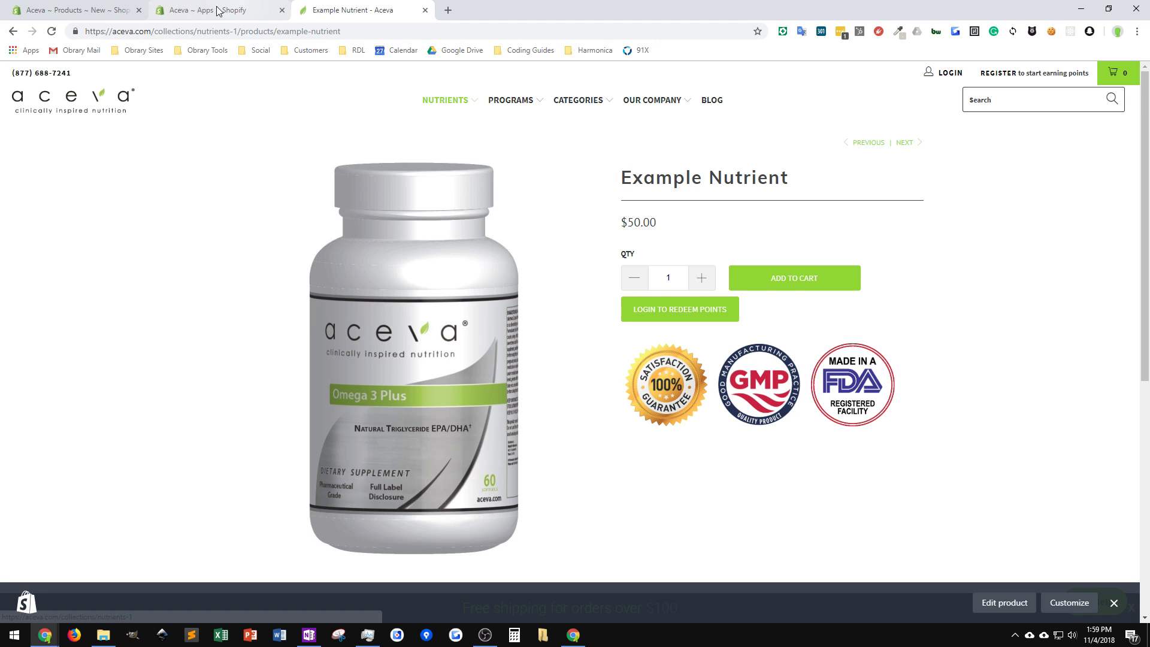
Recheck Example Nutrient's collections and tags in the admin, and open the storefront's Nutrients collection to view its categories.
click(66, 10)
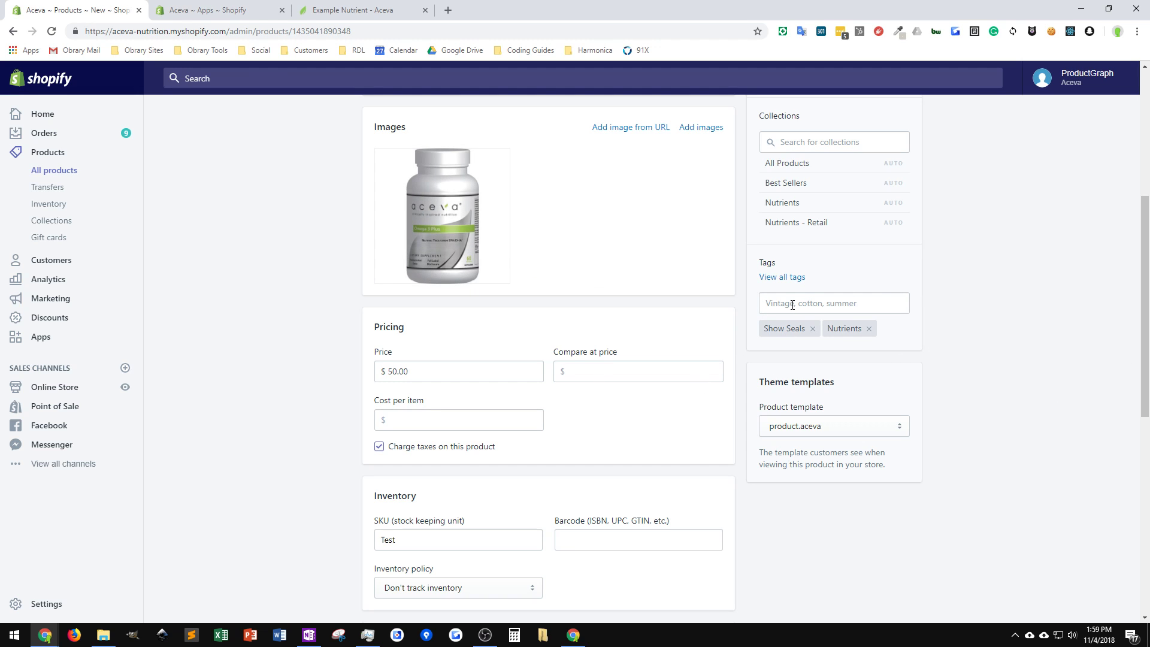
click(361, 12)
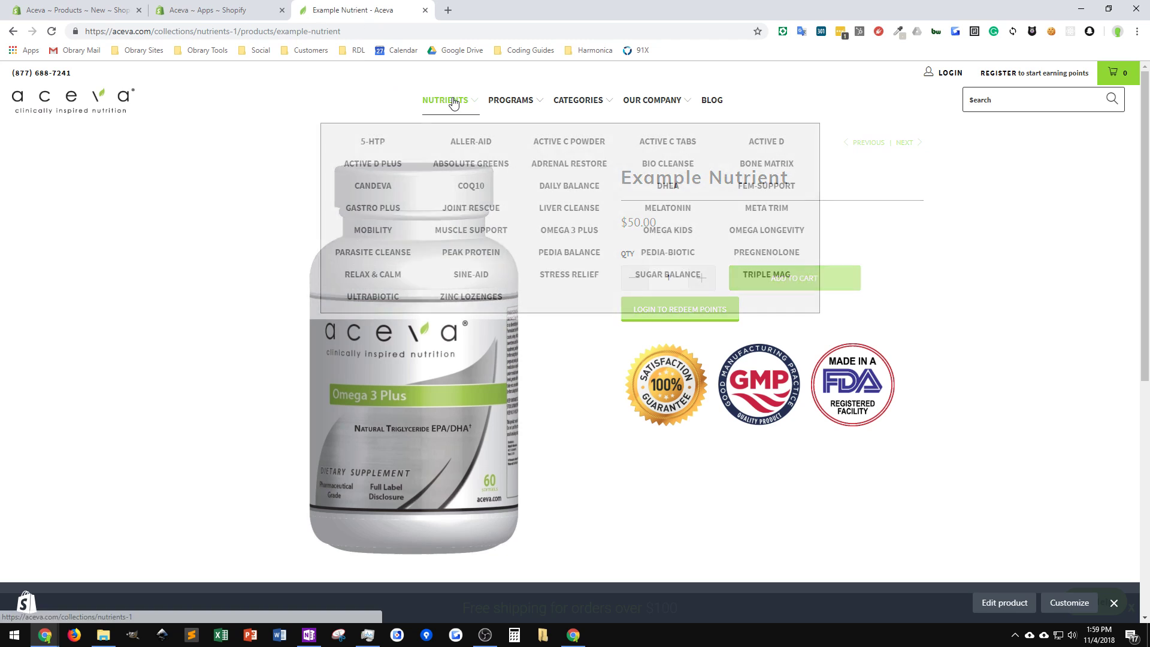
click(454, 103)
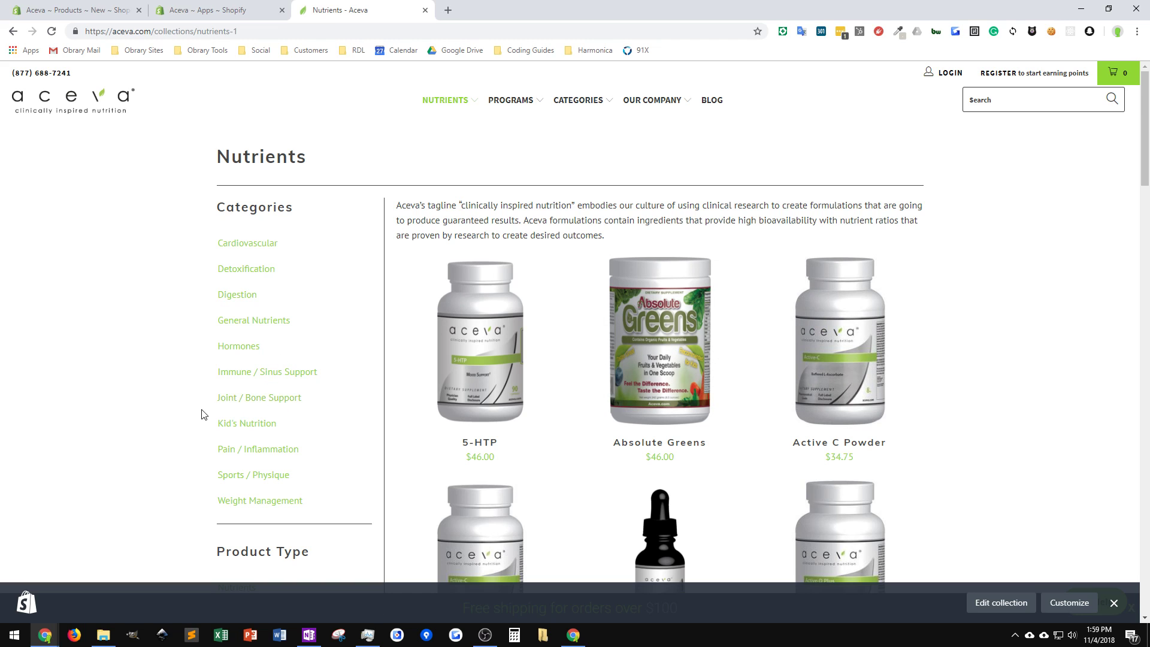
Review the category list and products of the storefront's Nutrients collection, and reload the page.
scroll(255, 414, down, 3)
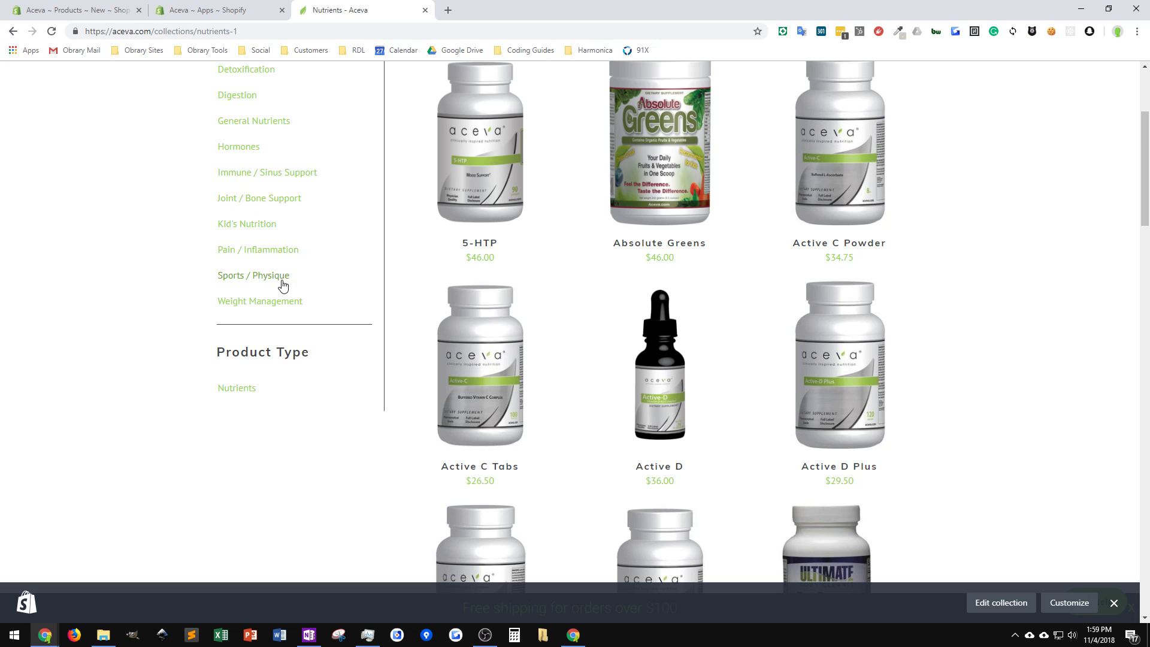
scroll(284, 285, up, 1)
scroll(285, 287, up, 2)
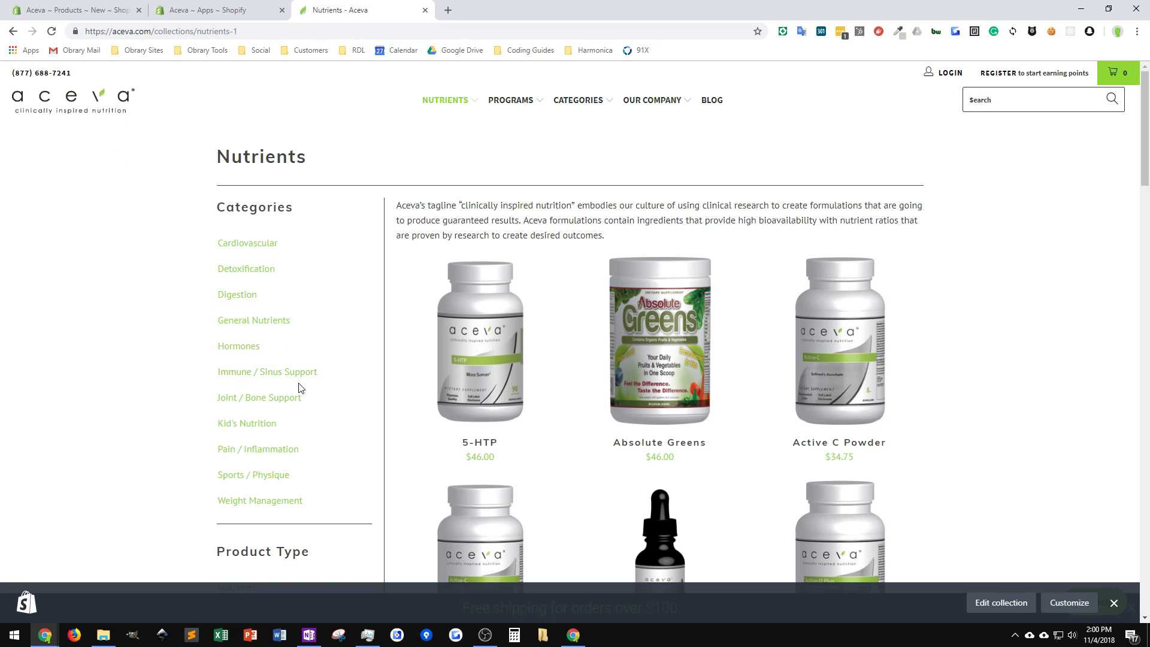
click(52, 32)
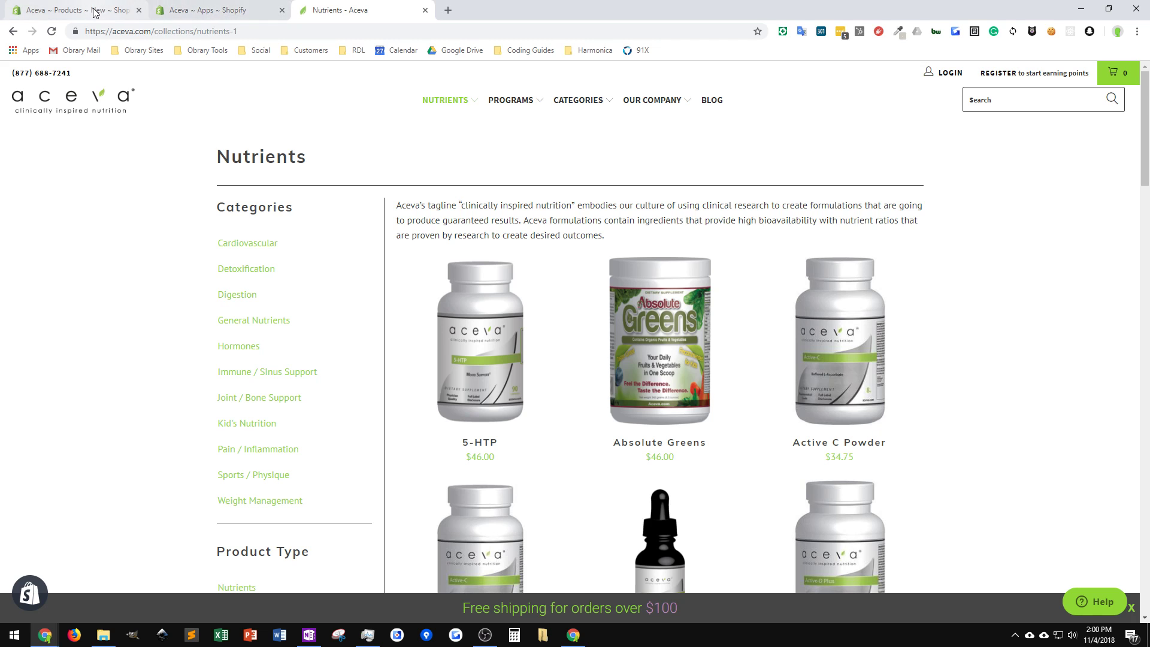
Add the existing tag "Joint / Bone Support" to Example Nutrient in the Shopify admin and save the product.
click(75, 10)
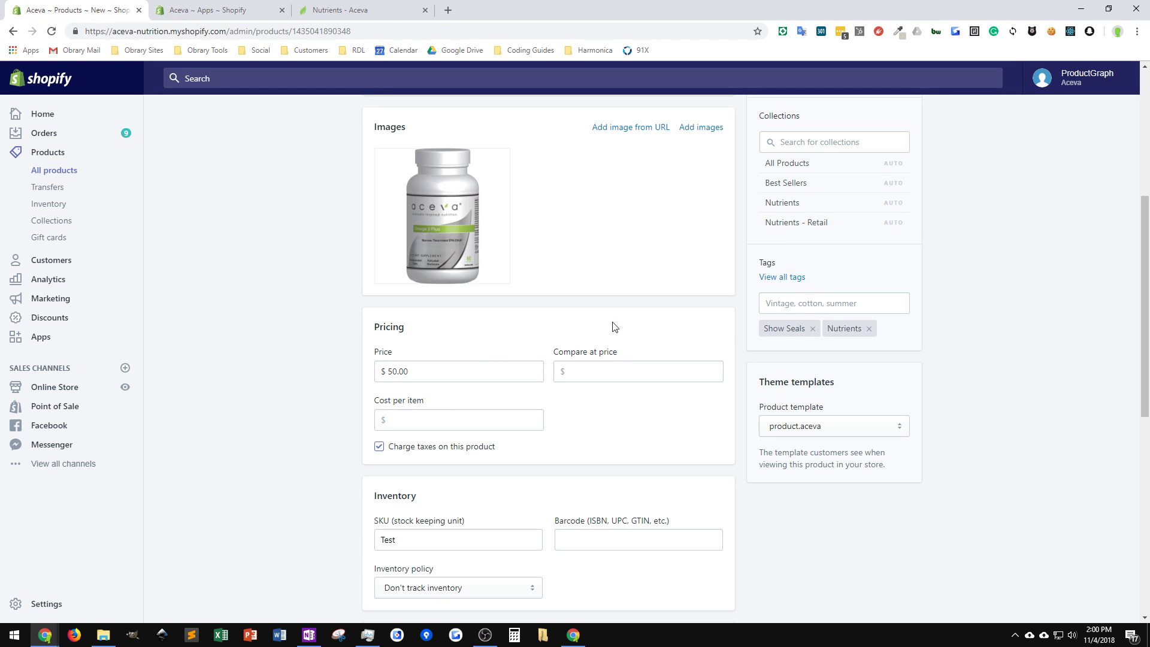
click(810, 307)
text(Jo)
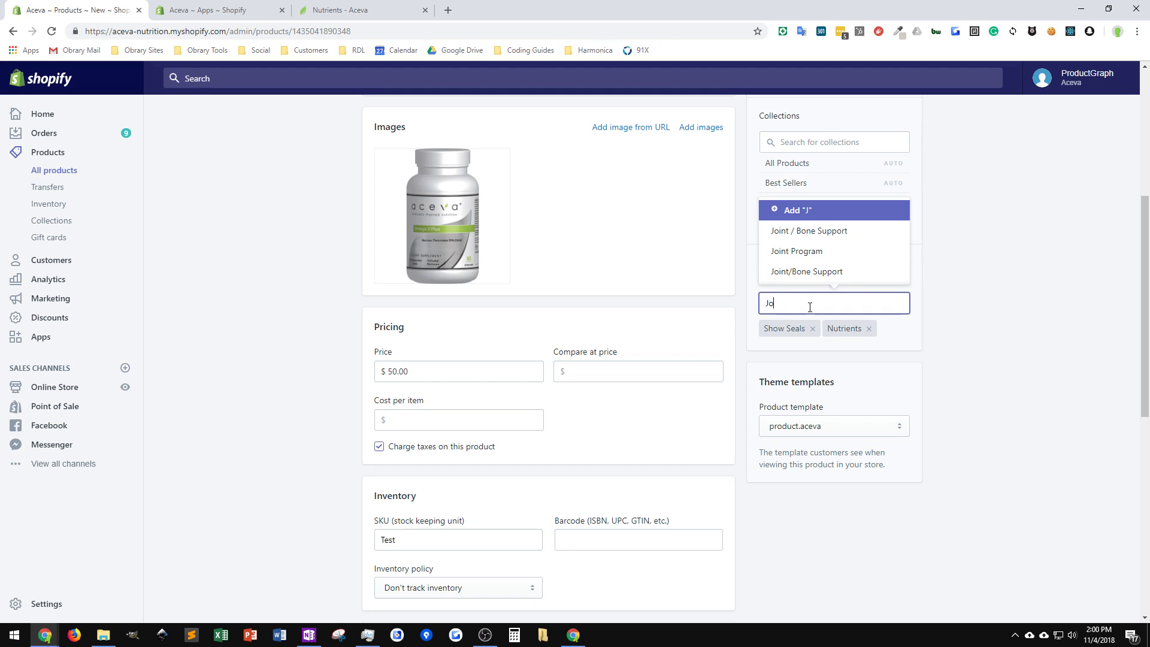
click(821, 232)
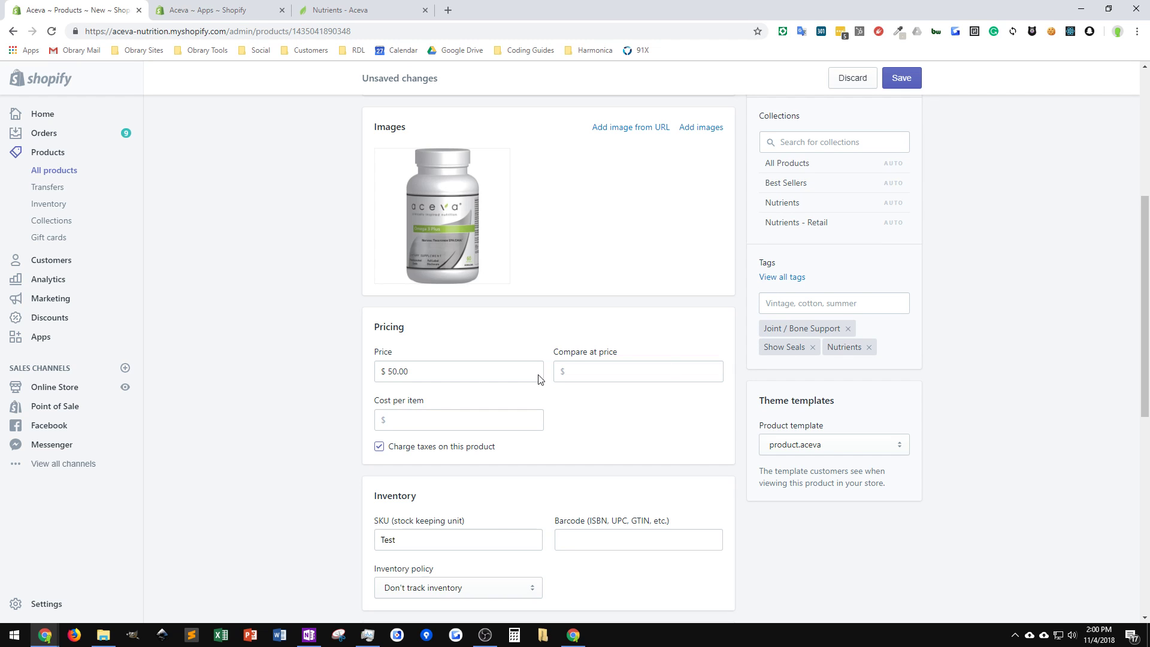
scroll(539, 375, up, 5)
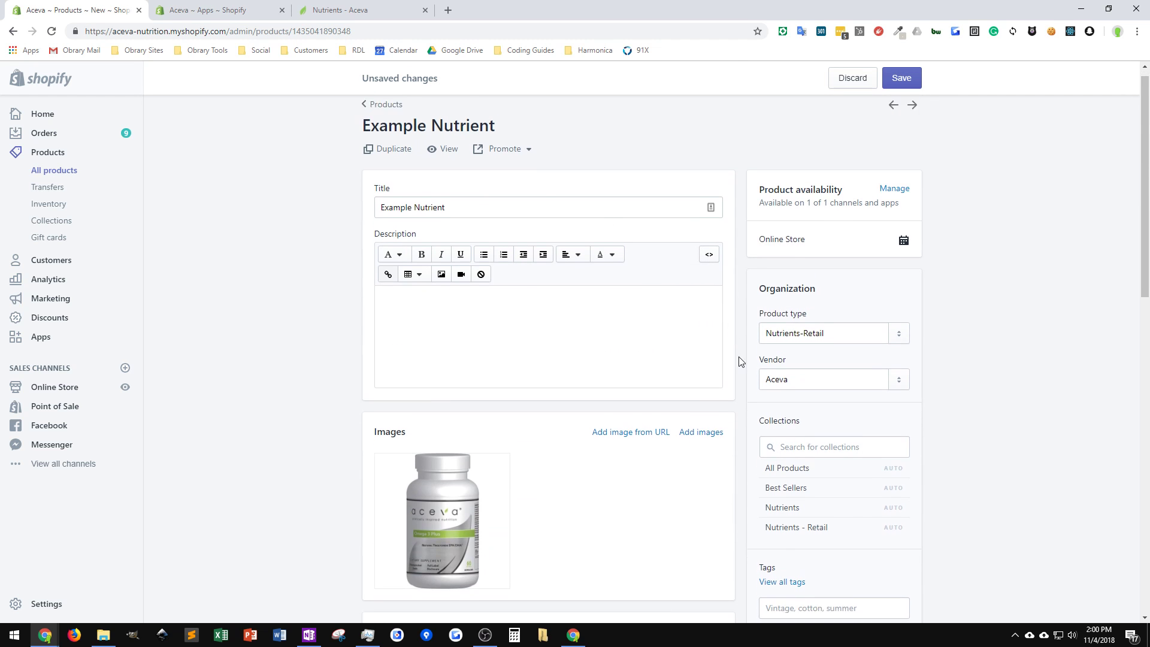
scroll(738, 361, down, 3)
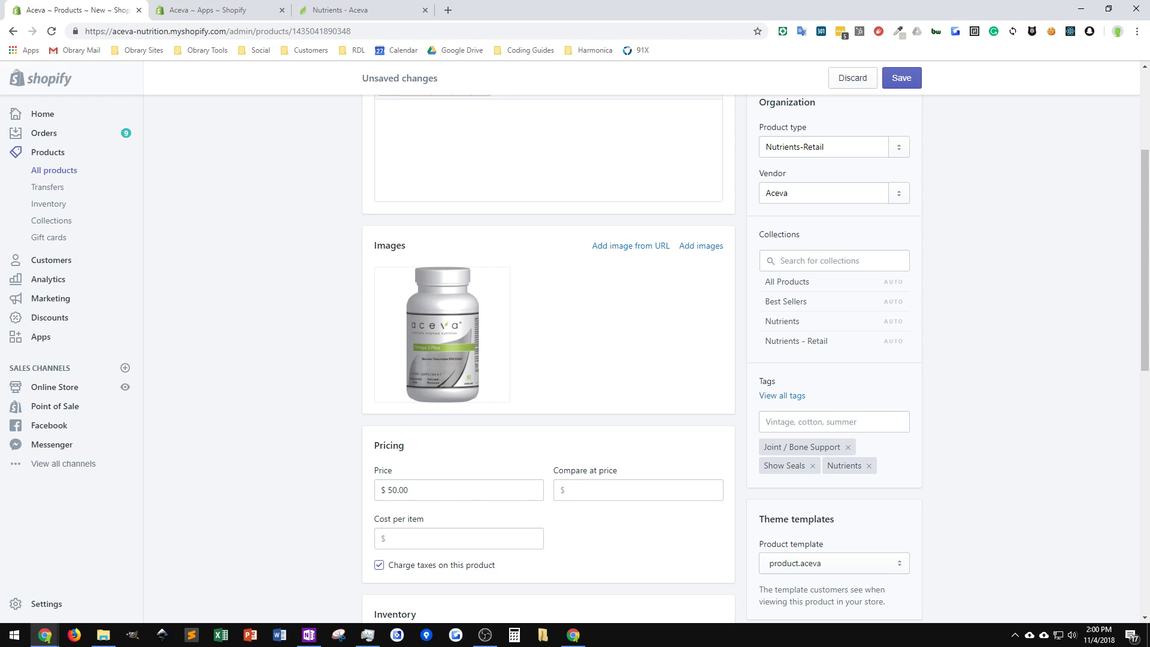
click(907, 79)
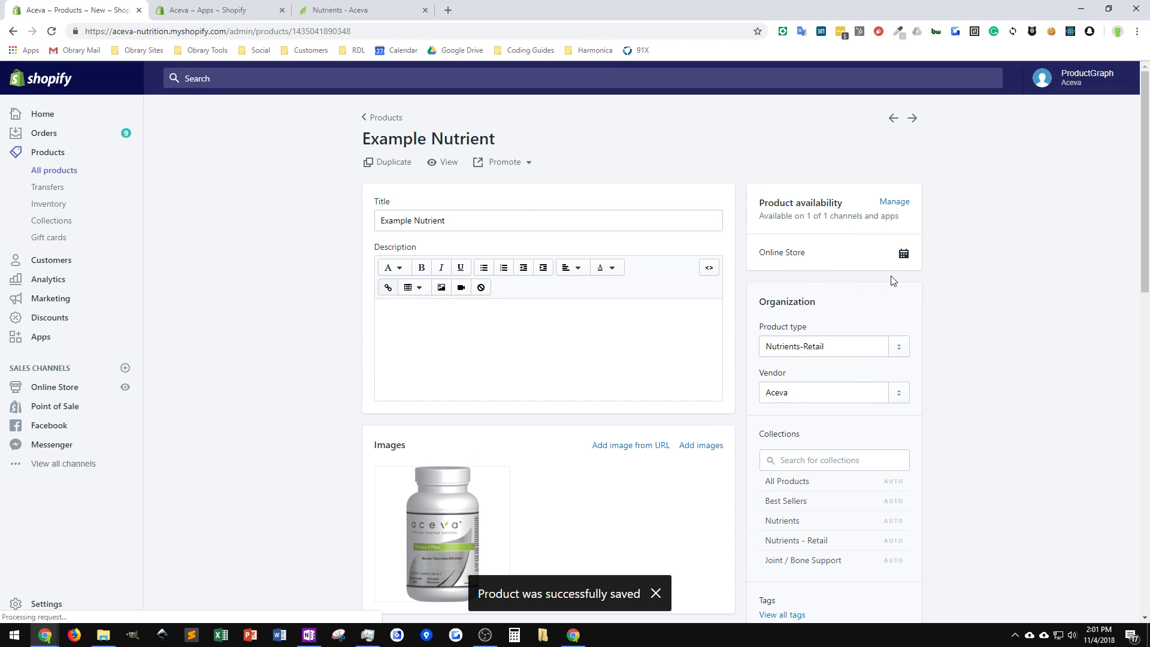
Load ShopifyFD on the Example Nutrient admin page and check its list of existing metafields.
click(783, 33)
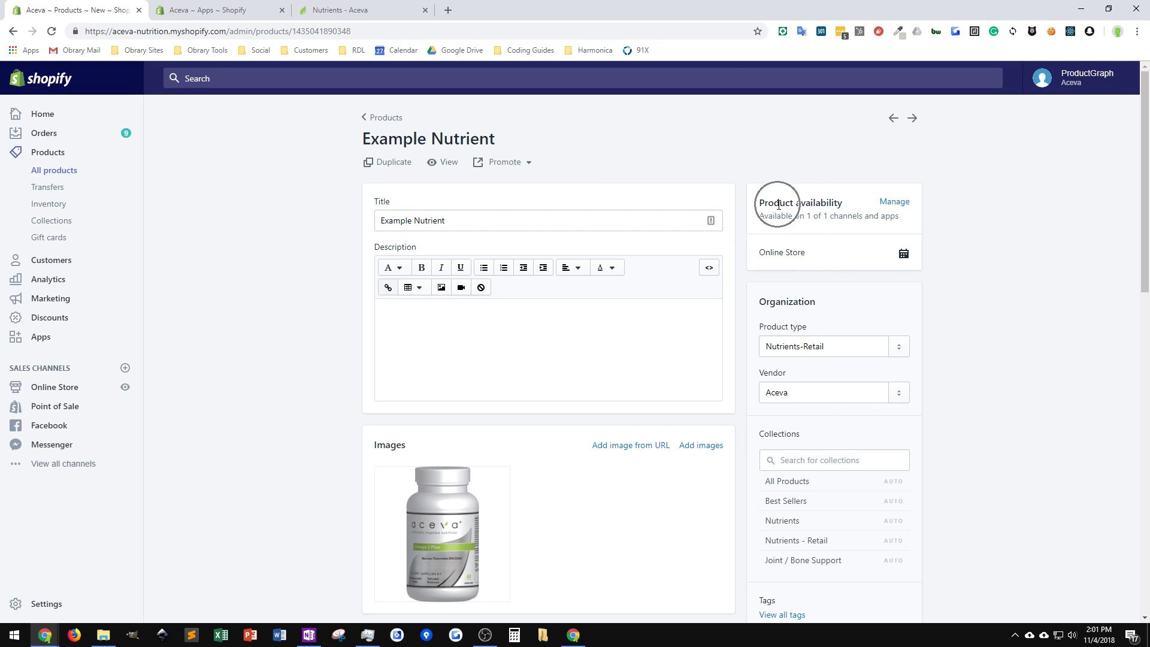
click(783, 32)
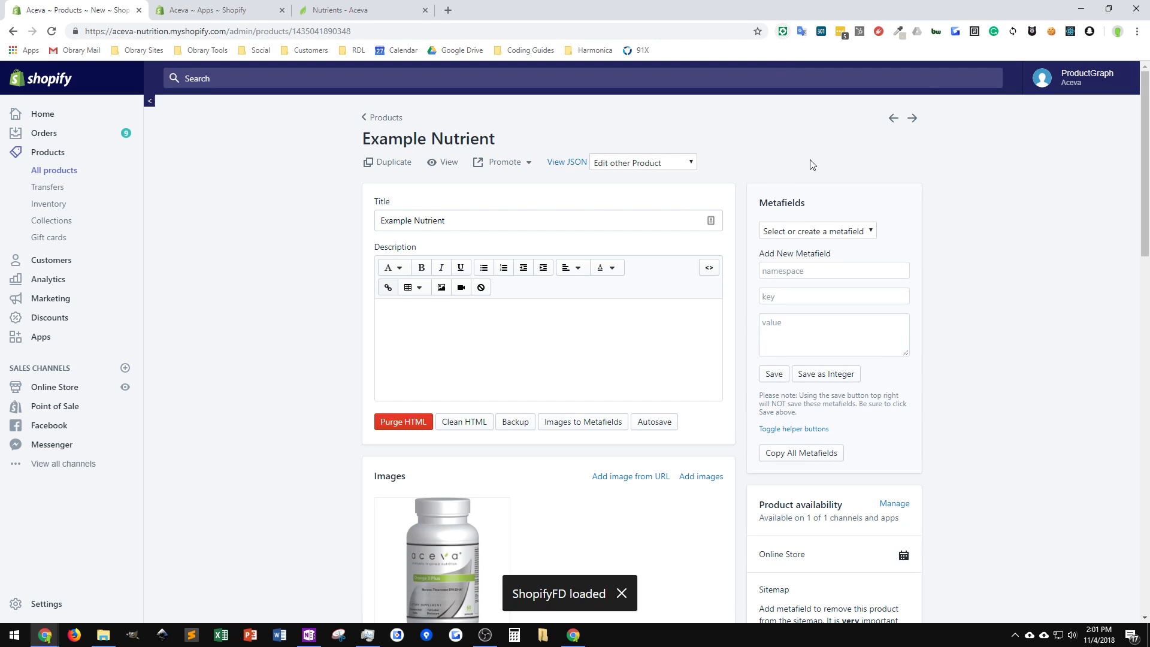
click(799, 519)
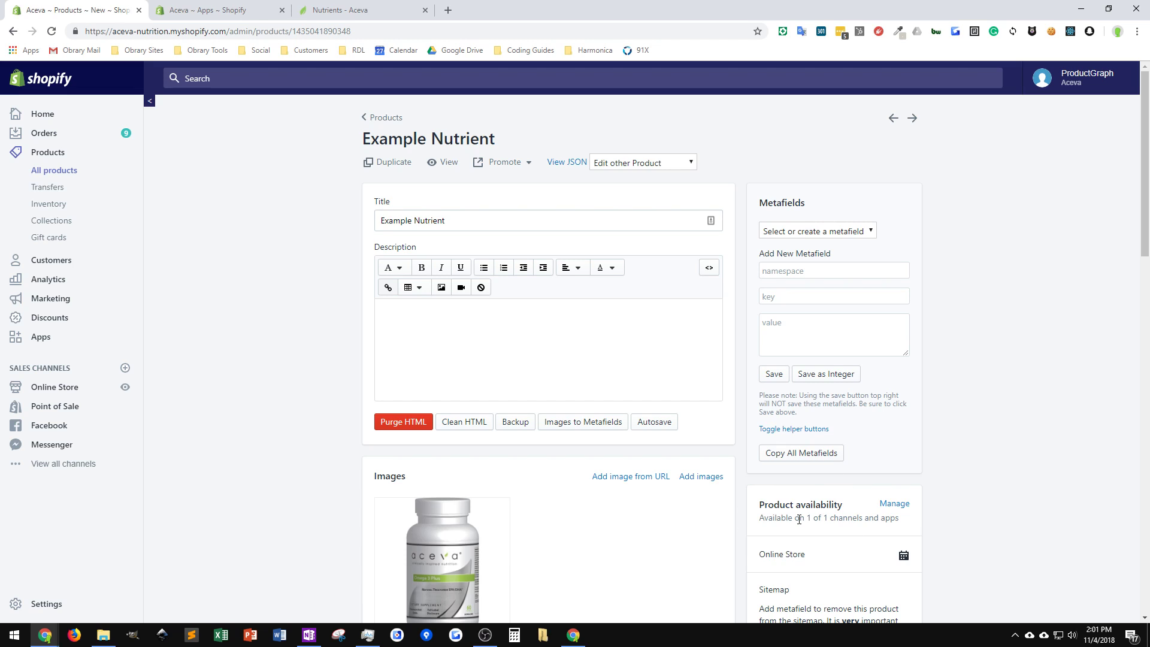
click(792, 203)
click(792, 203)
click(818, 231)
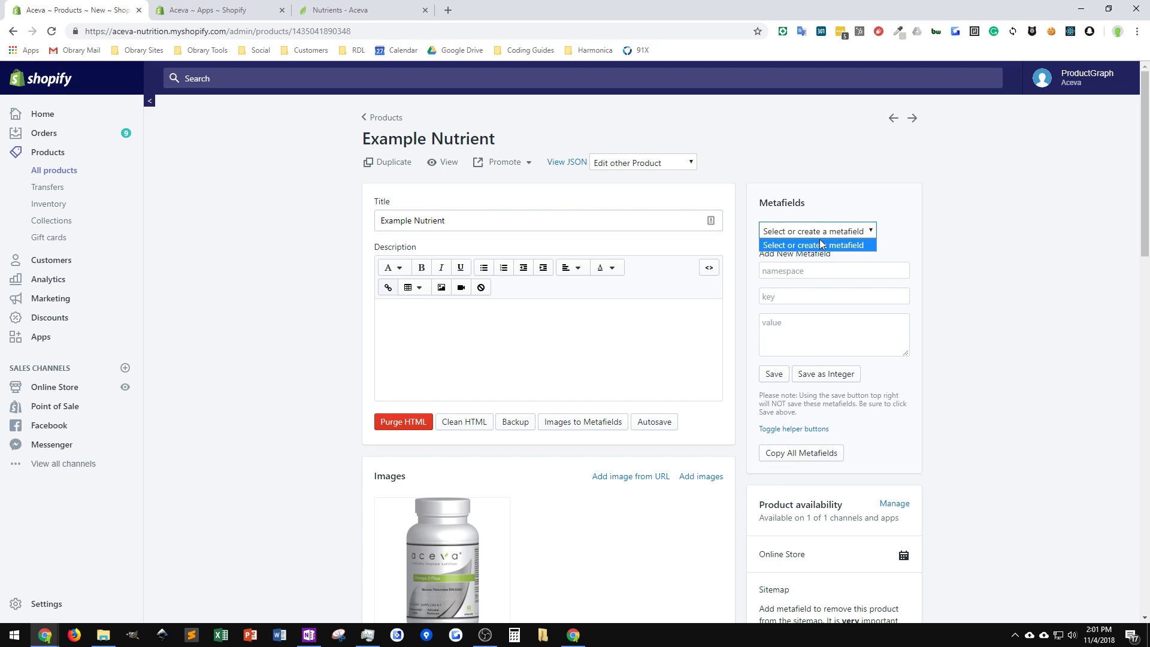
click(975, 211)
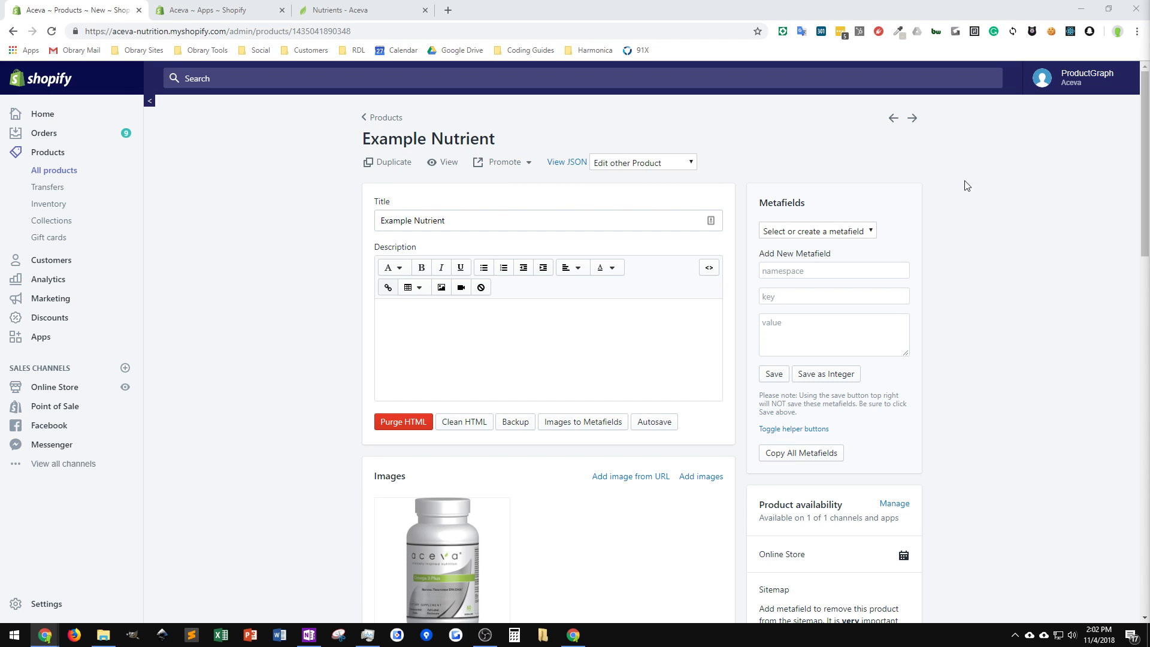
Enter "Placeholder product description." as Example Nutrient's description and save the product.
click(430, 319)
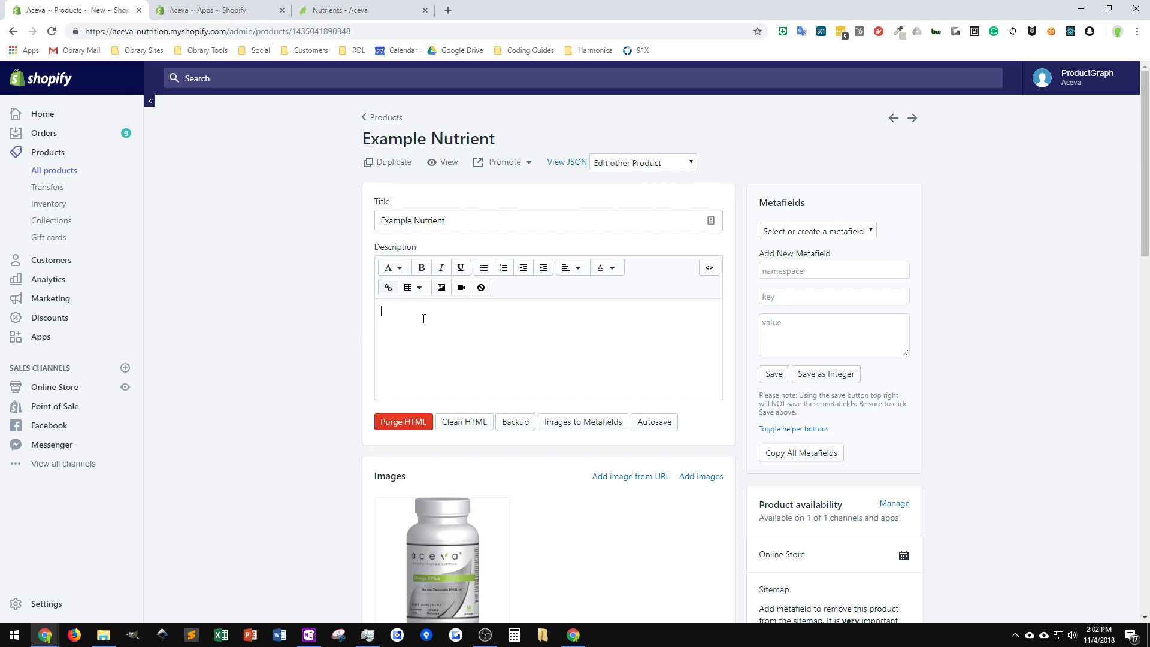
text(Placeh)
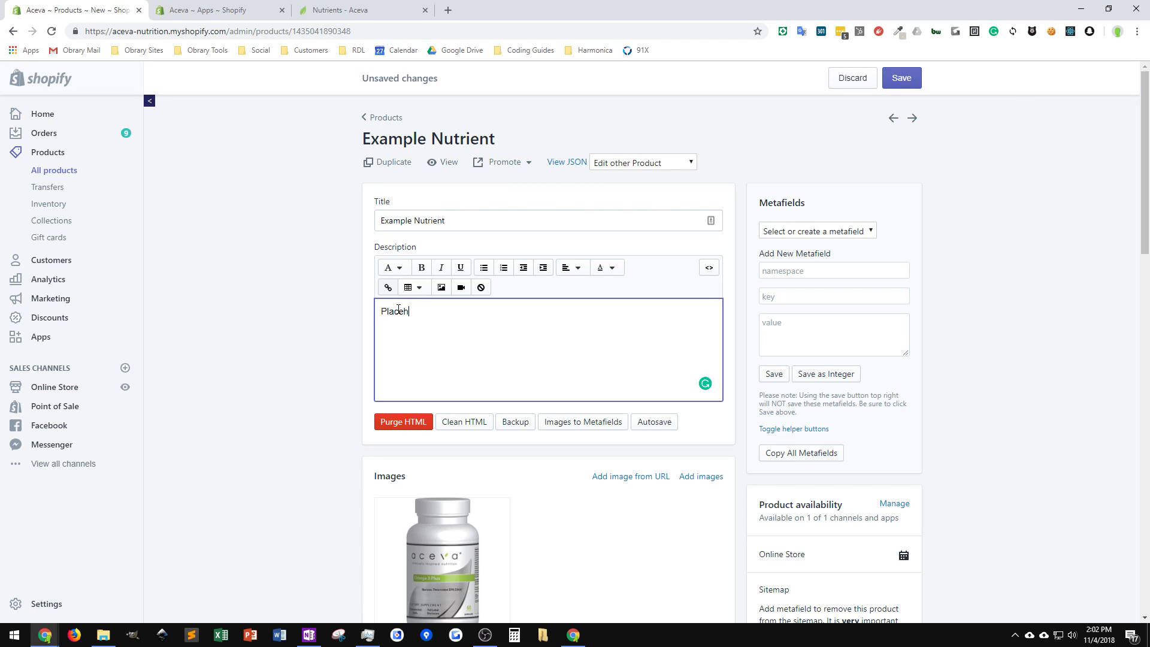
text(older product description.)
click(906, 82)
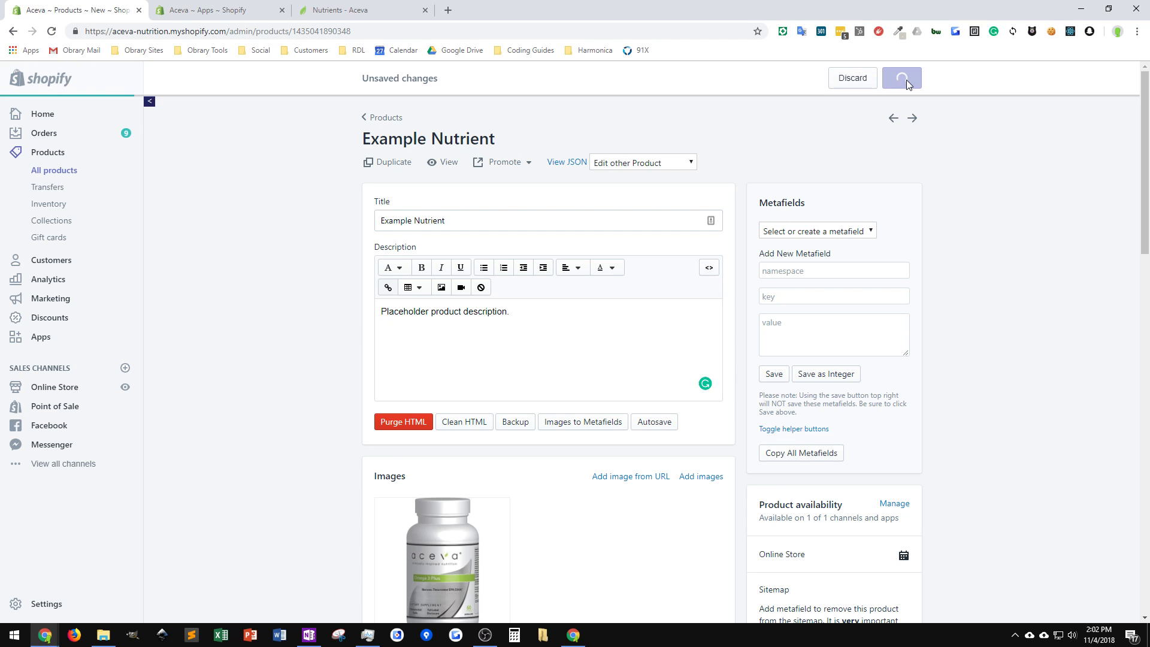
Open Example Nutrient from the storefront's Nutrients collection and check its seals and description.
click(352, 13)
mouse_move(440, 161)
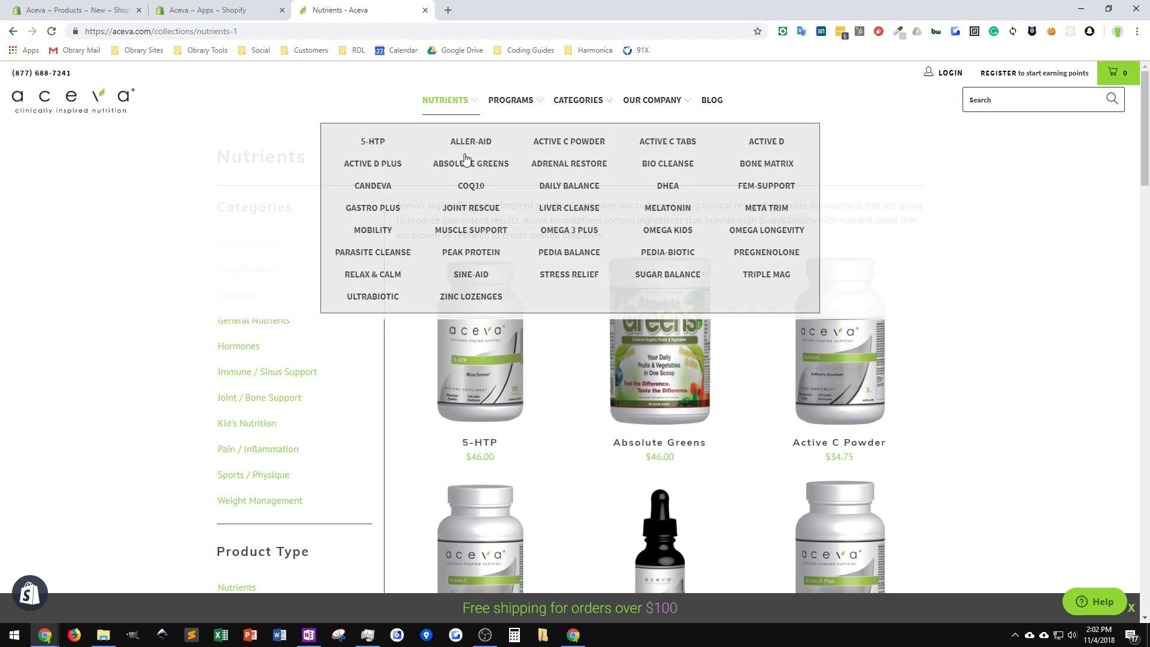
scroll(547, 401, down, 10)
scroll(547, 400, down, 6)
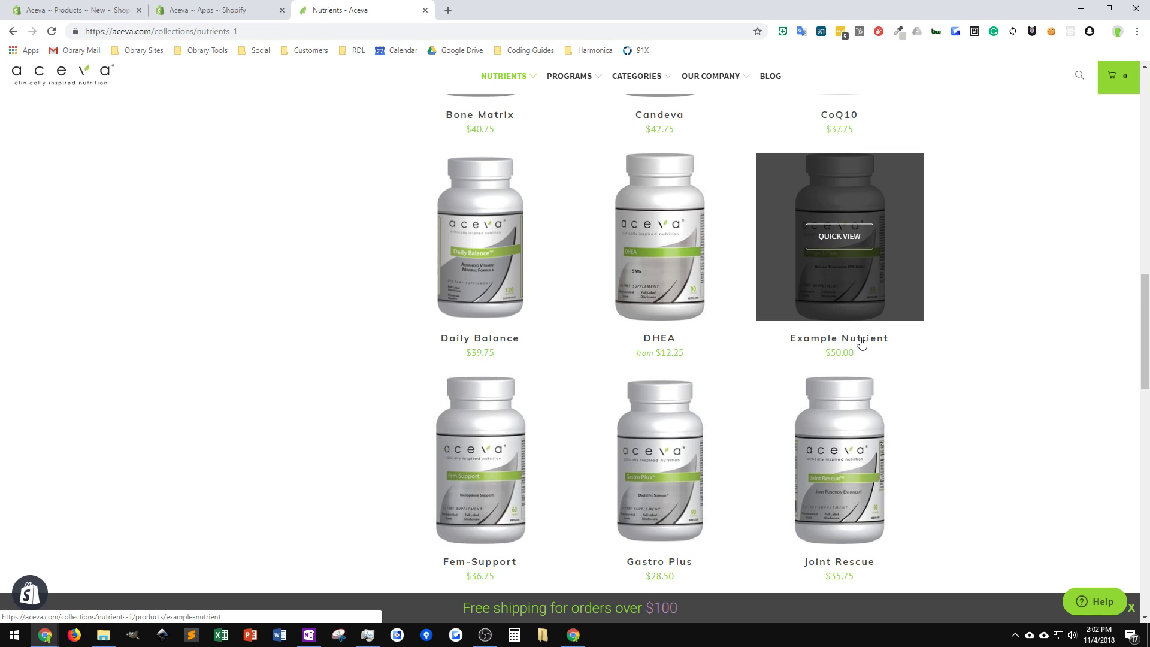
click(872, 309)
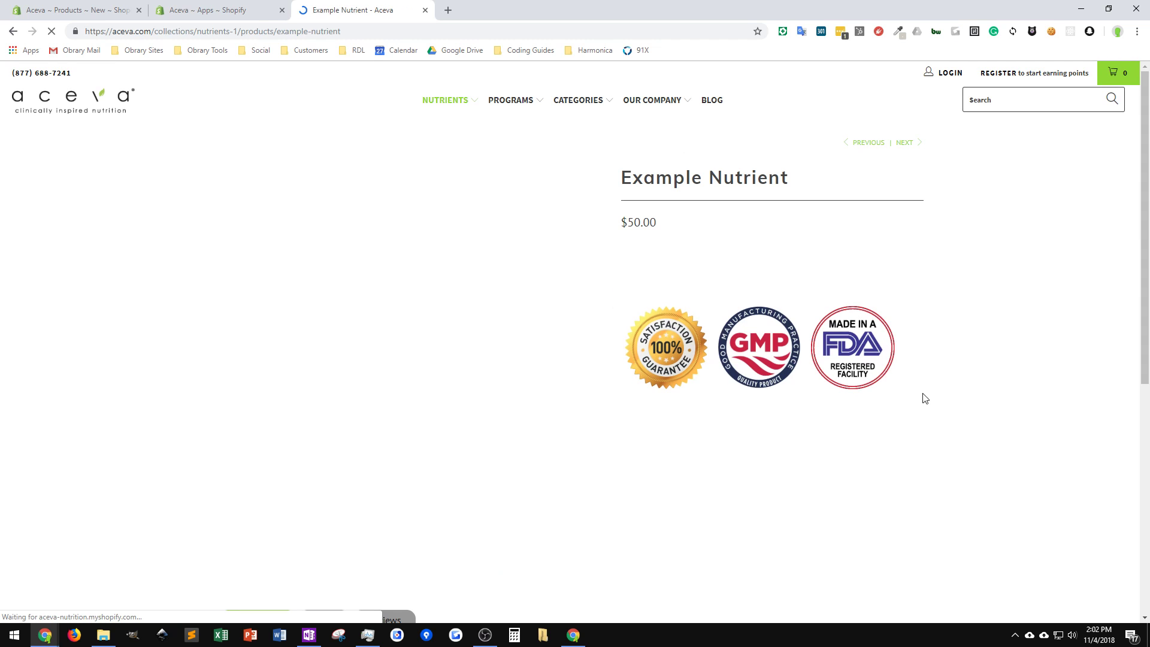
scroll(564, 372, down, 4)
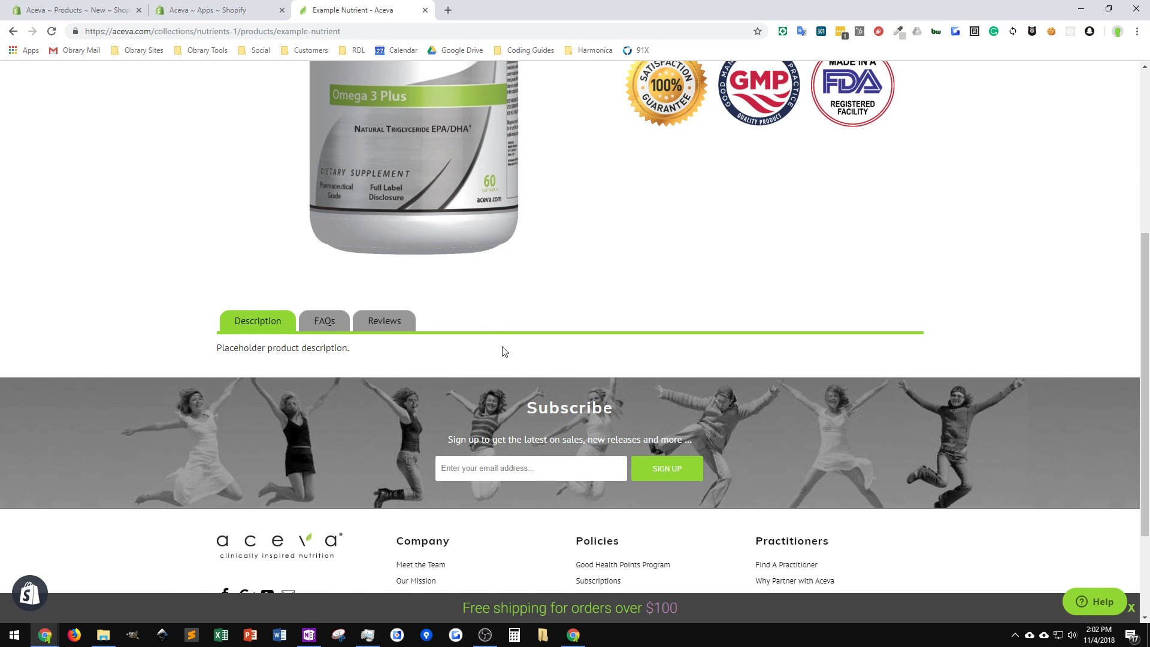
scroll(513, 351, up, 2)
scroll(513, 352, up, 1)
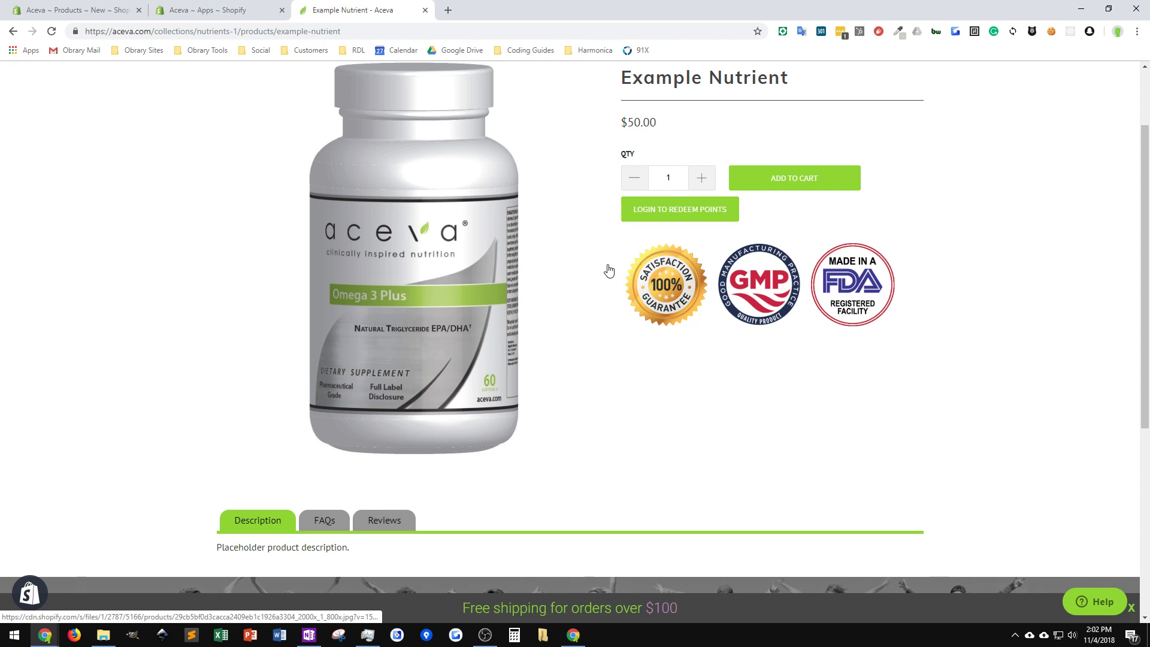
Reload Example Nutrient's page in the Shopify admin and load ShopifyFD for metafield editing.
click(89, 11)
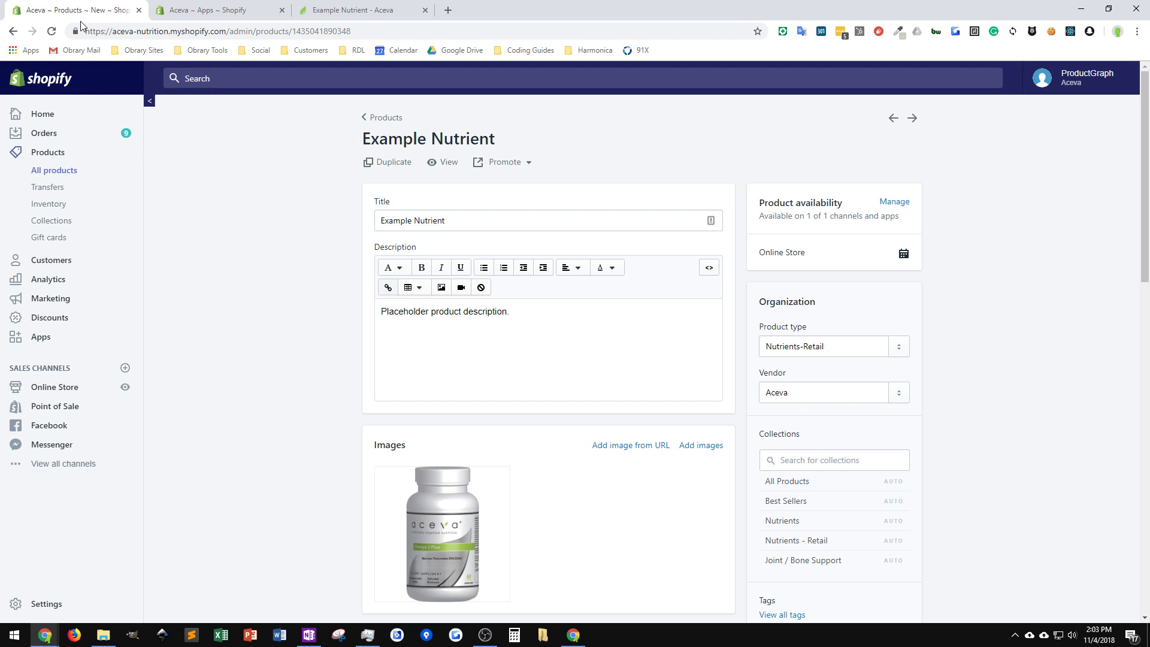
click(783, 33)
click(53, 33)
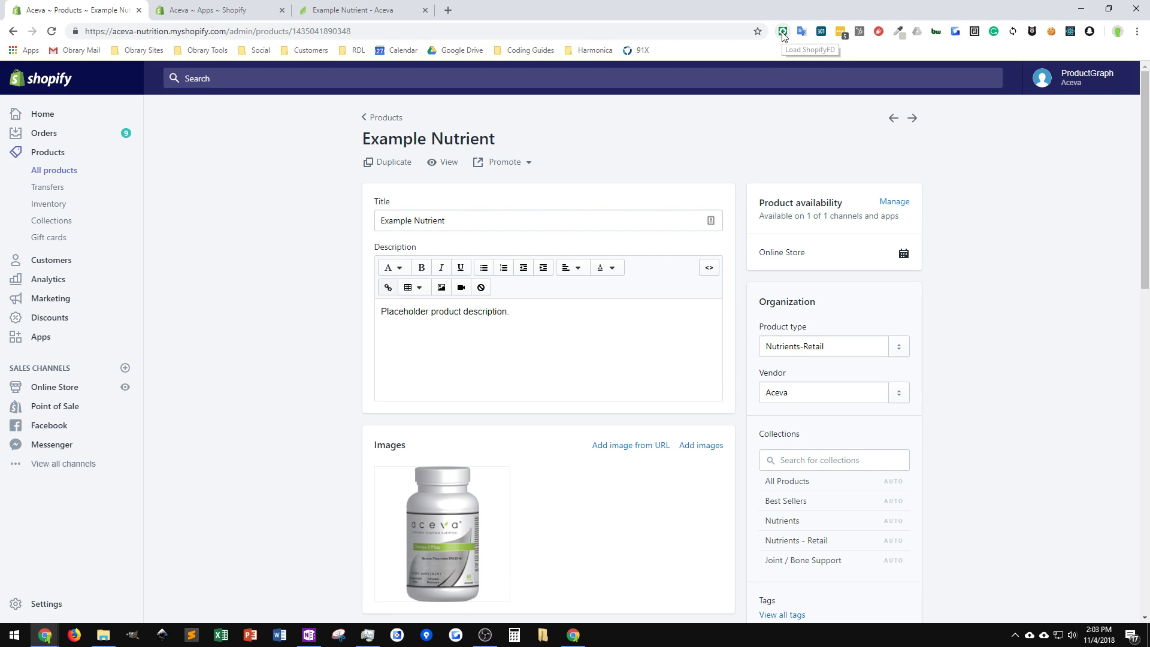
click(783, 33)
click(784, 33)
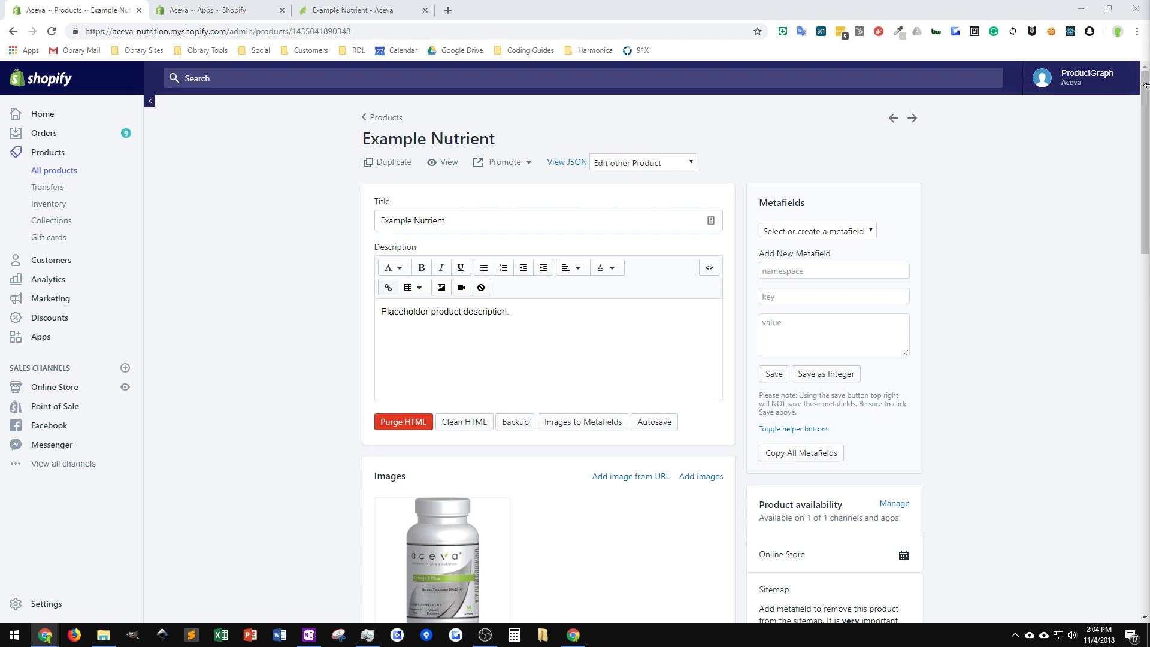
Add and save a metafield with namespace "product_data", key "research" and value "Placeholder research".
click(777, 270)
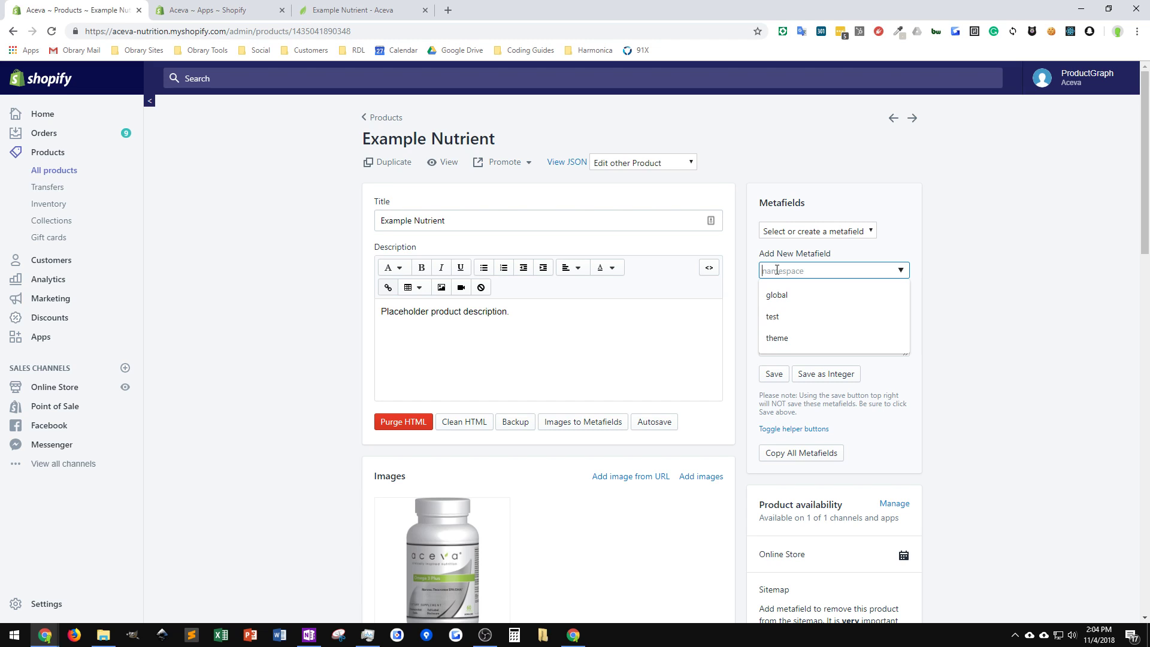
text(product)
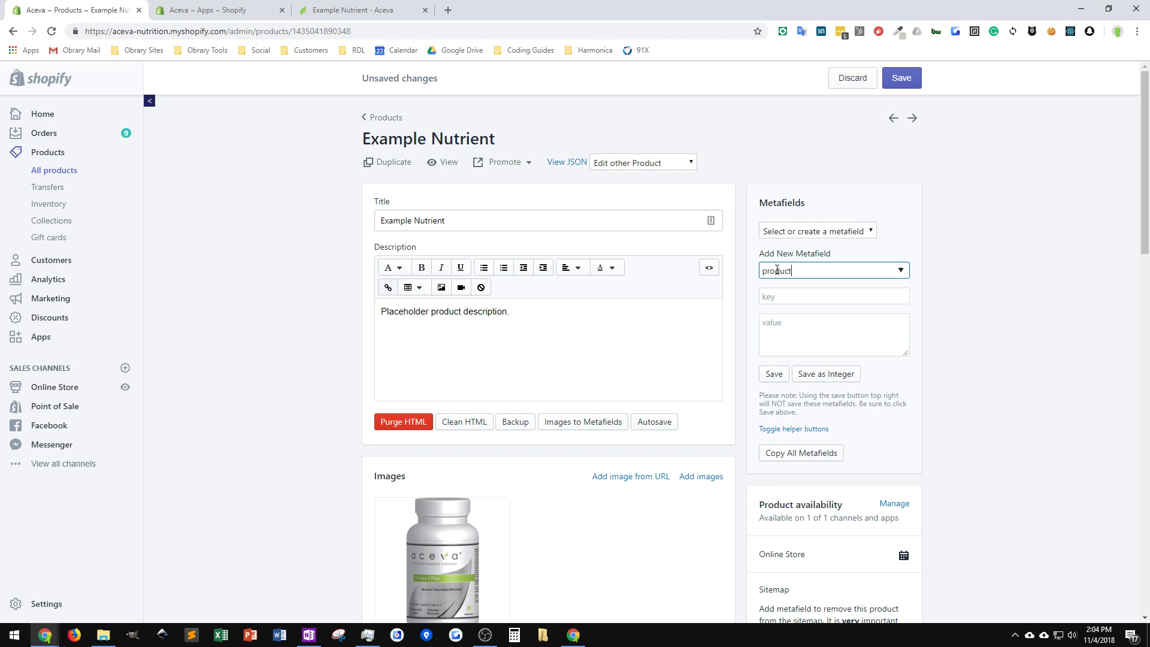
text(_data)
key(Tab)
text(rea)
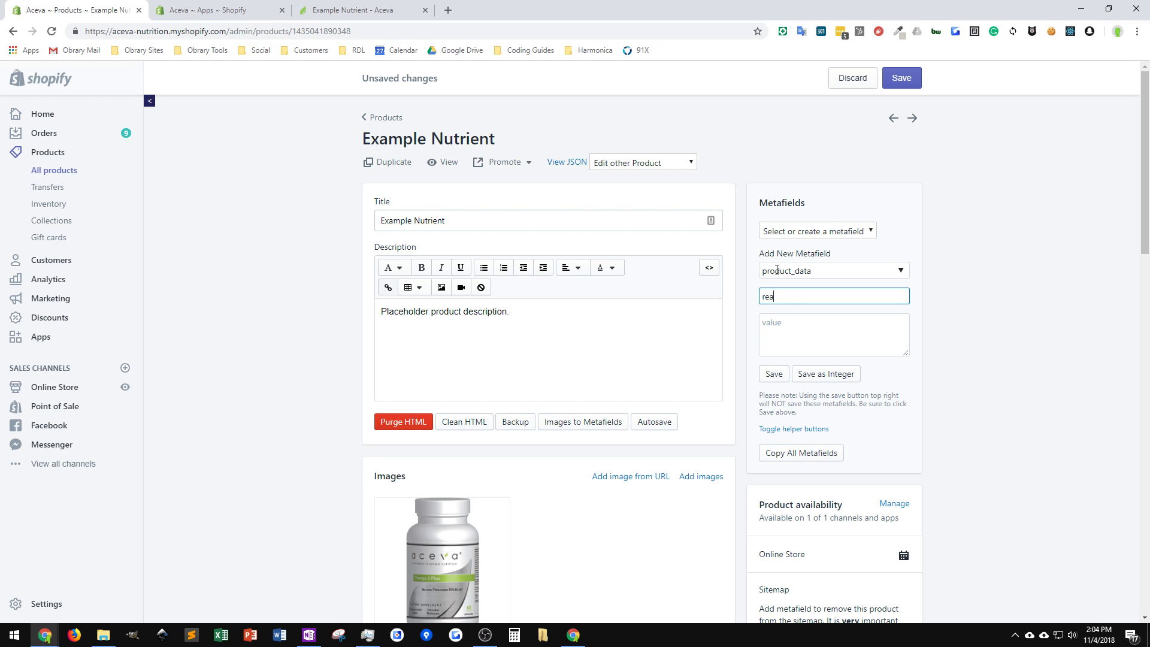
text(search)
key(Tab)
text(Placeholder reseach)
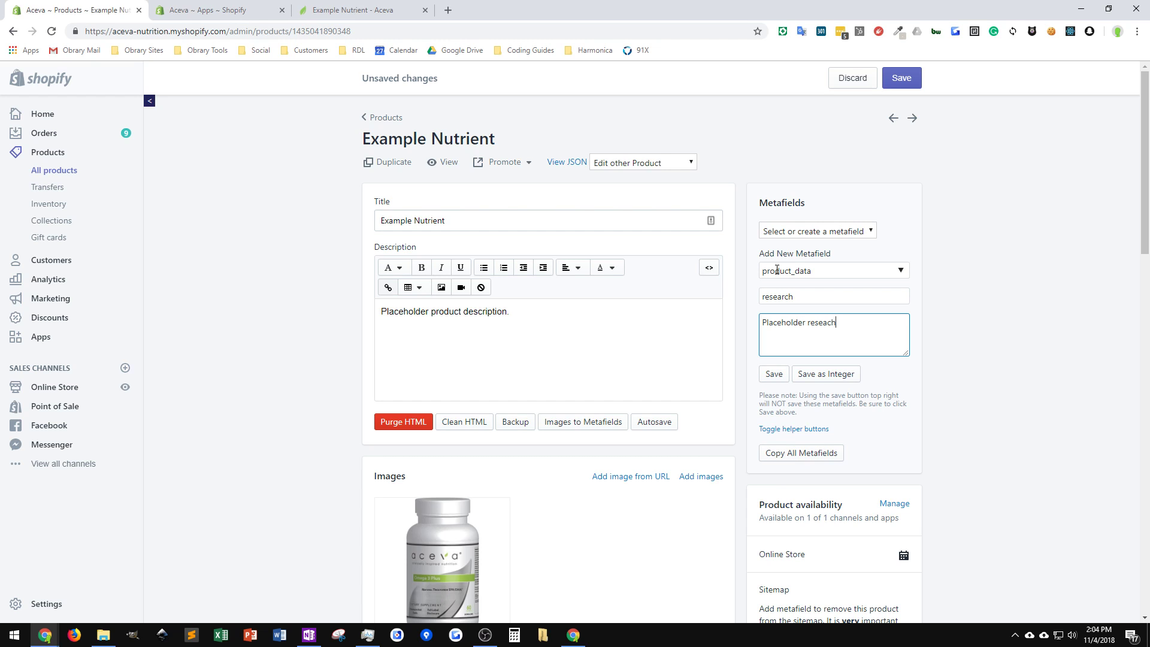
key(BackSpace)
key(BackSpace)
text(rch)
click(777, 375)
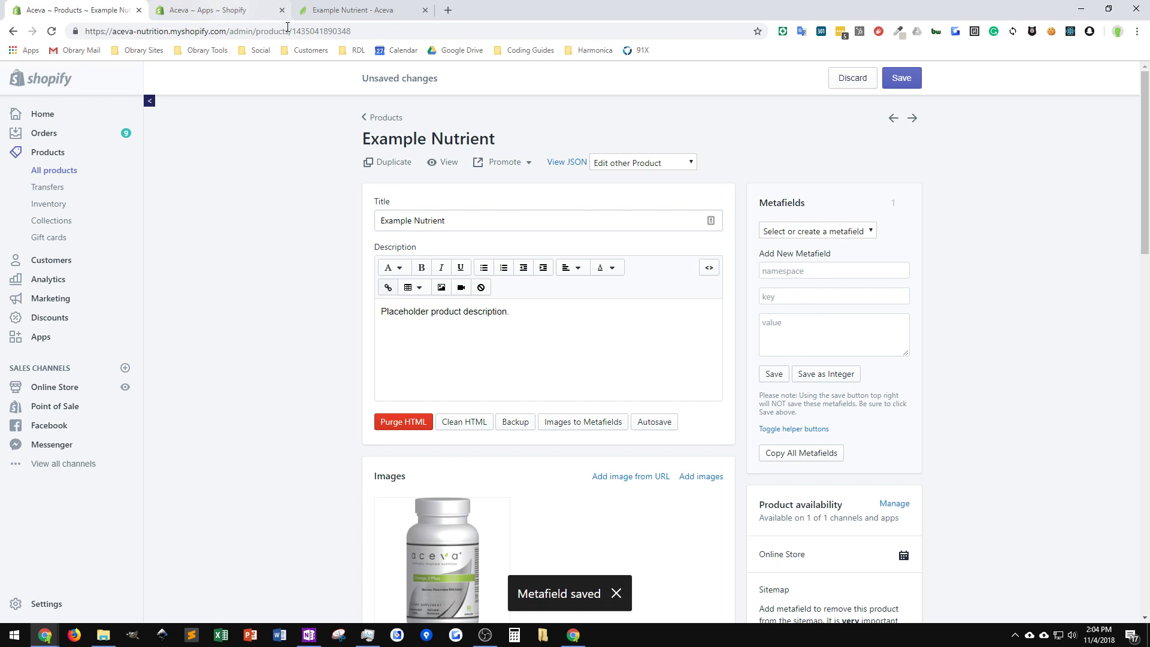
Reload the Example Nutrient storefront page and view its Research content.
click(380, 10)
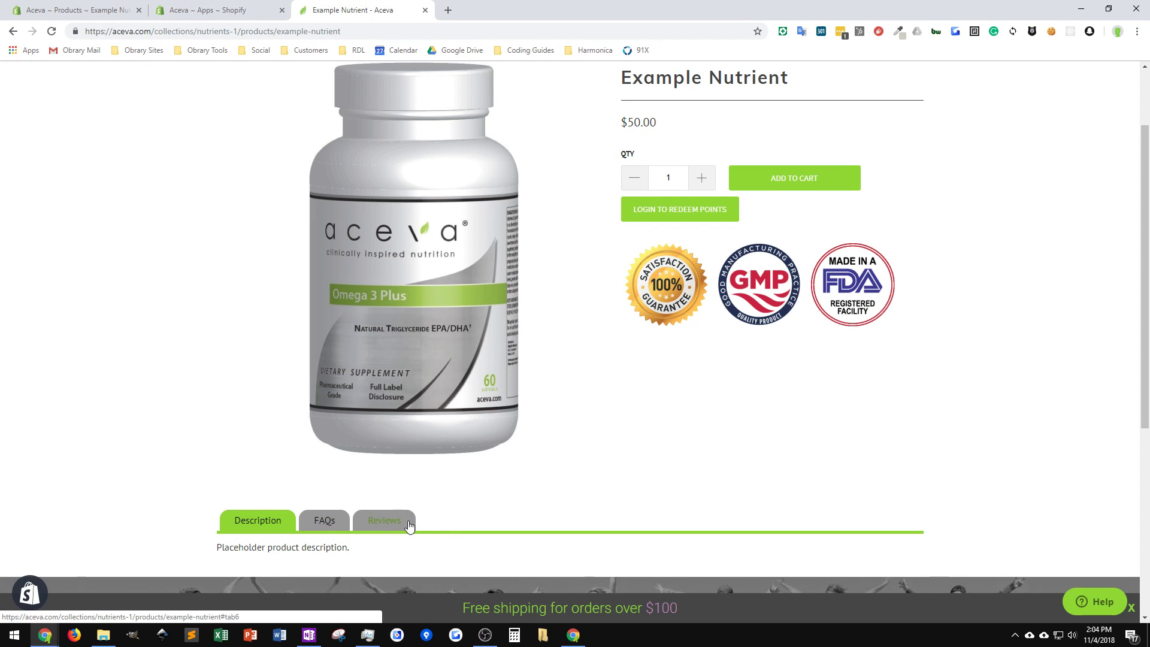
click(52, 33)
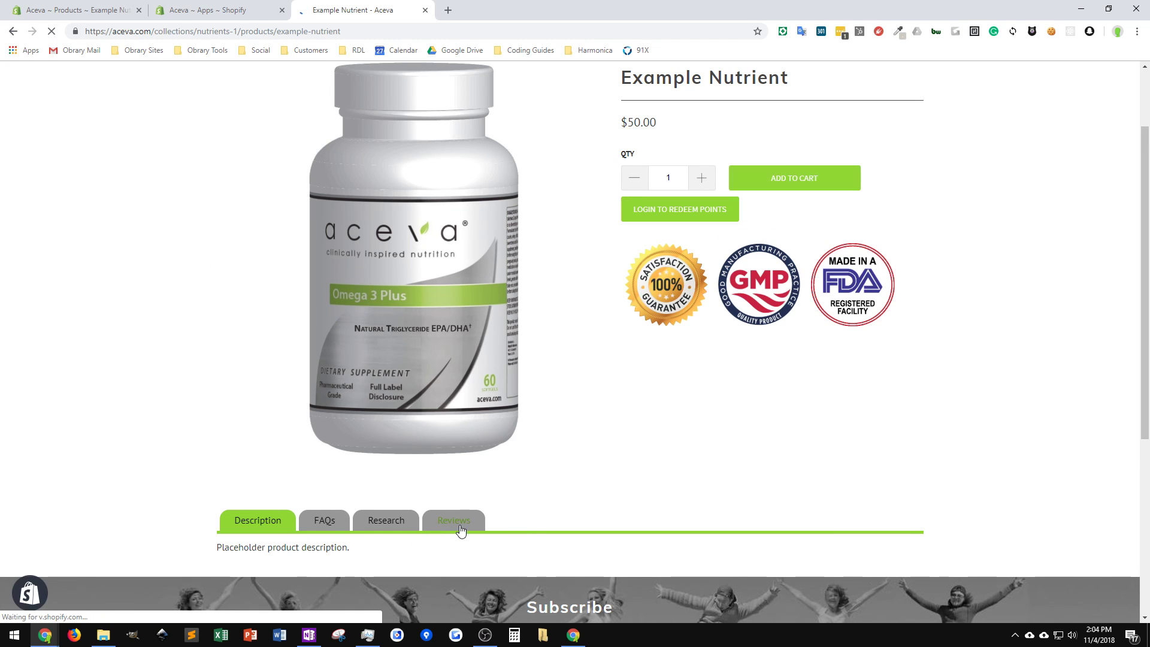
click(390, 527)
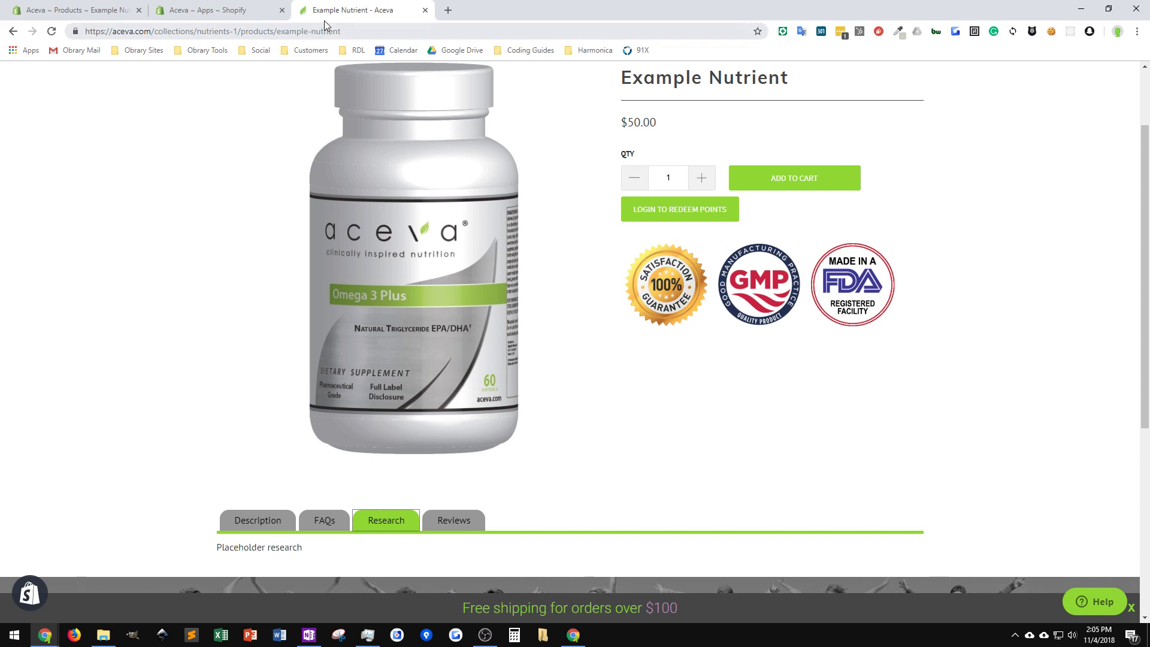
In Example Nutrient's admin page, fill in a new metafield's namespace "product_data" and key "short_description".
click(67, 11)
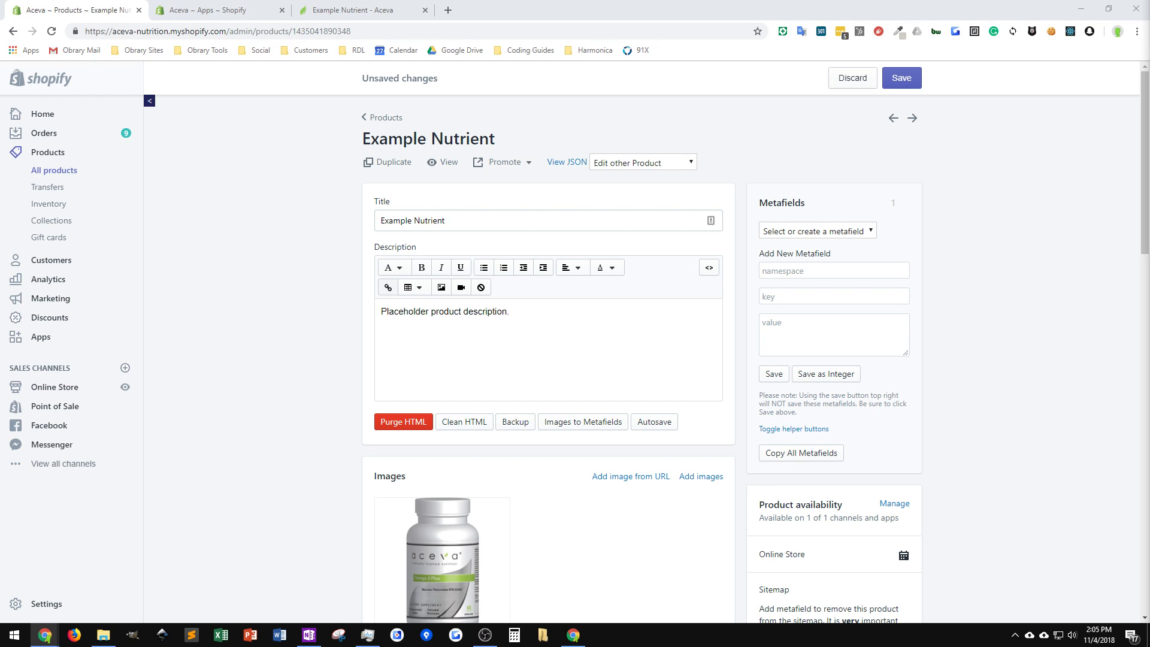
click(798, 271)
text(produ)
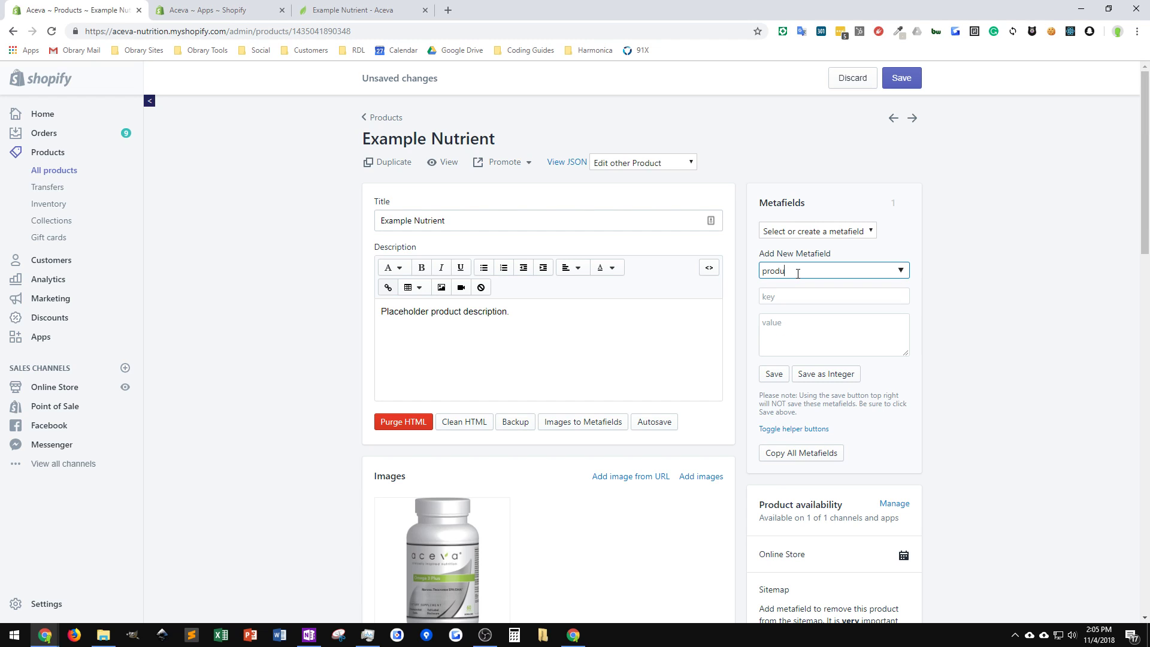
text(ct_qate)
key(Tab)
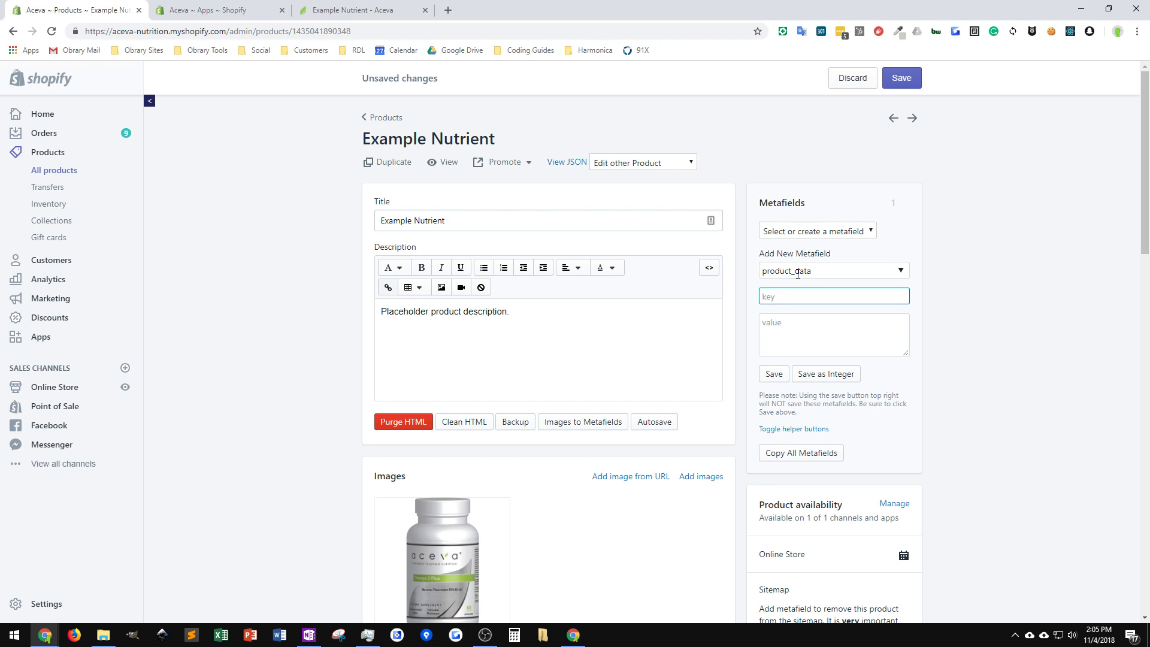
text(short_description)
key(Tab)
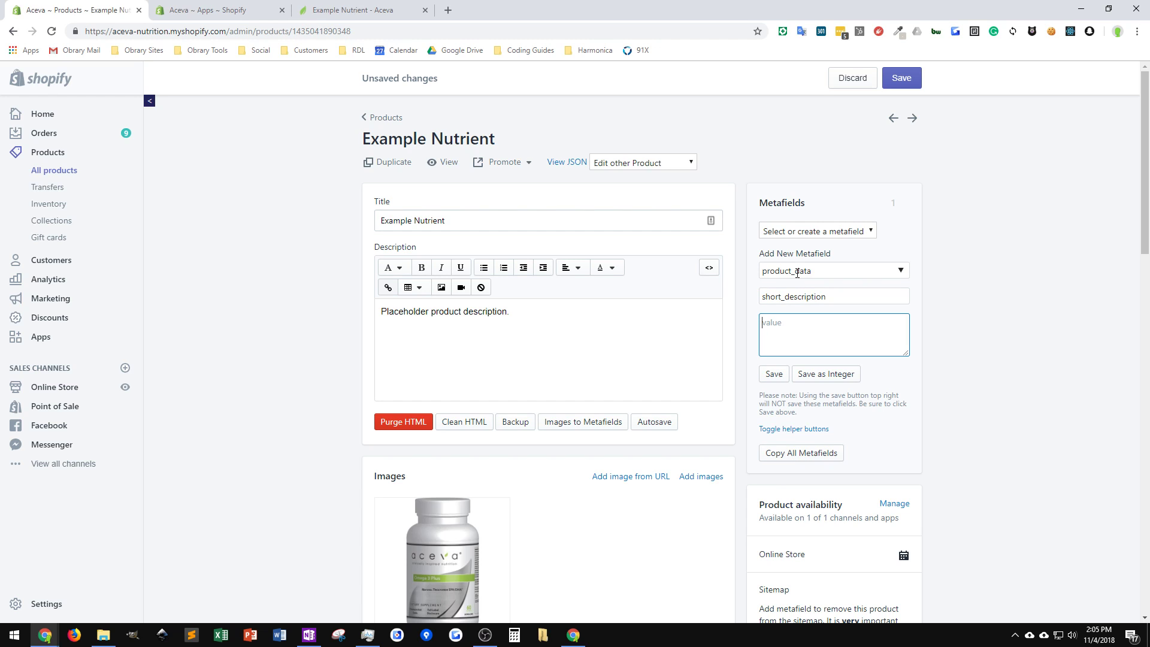
Set the short_description metafield's value to "Placeholder short description." and save the metafield.
text(etuheontuhp rck)
drag(835, 324, 726, 334)
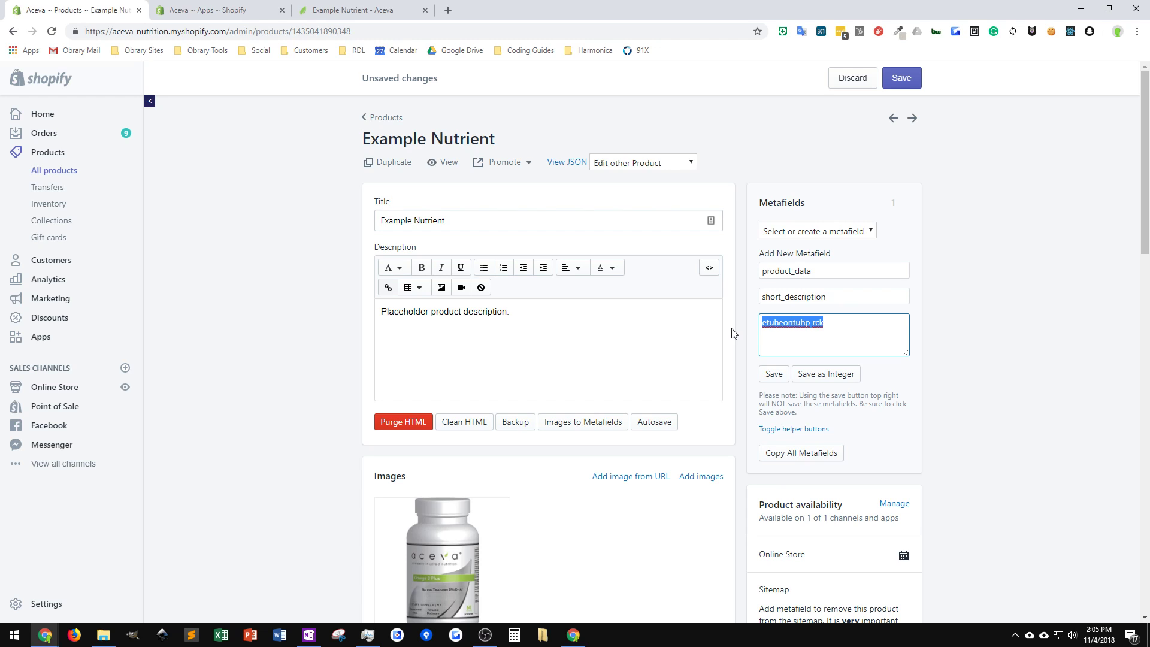
text(Place)
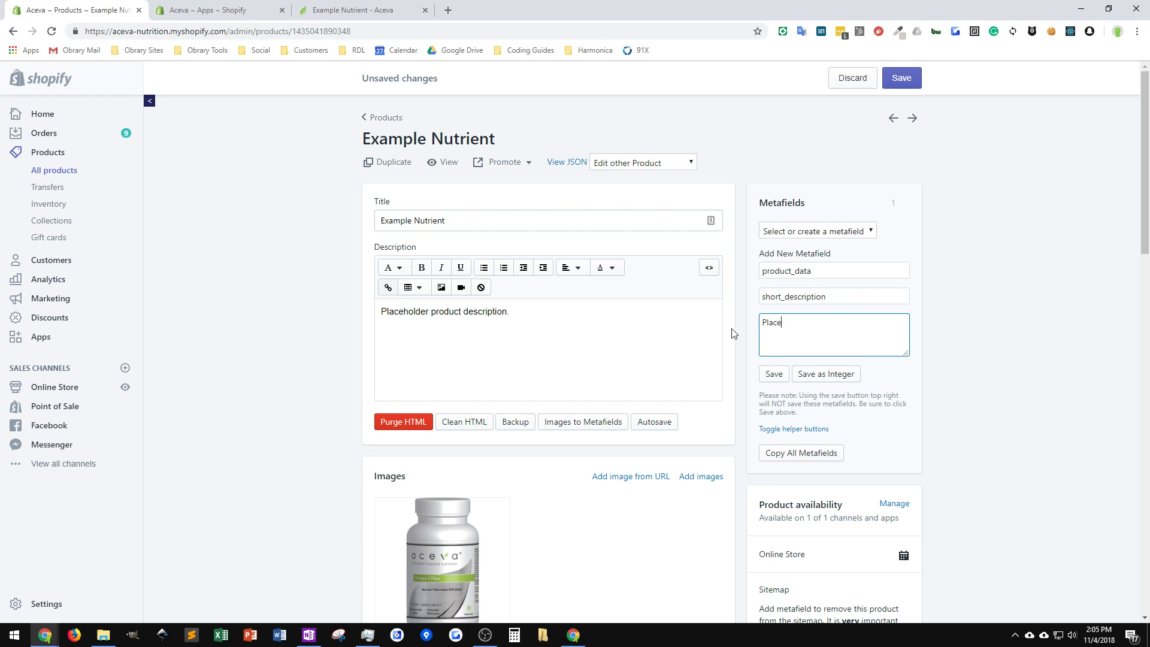
text(hor)
text(lde)
text(r short)
text( description.)
click(776, 375)
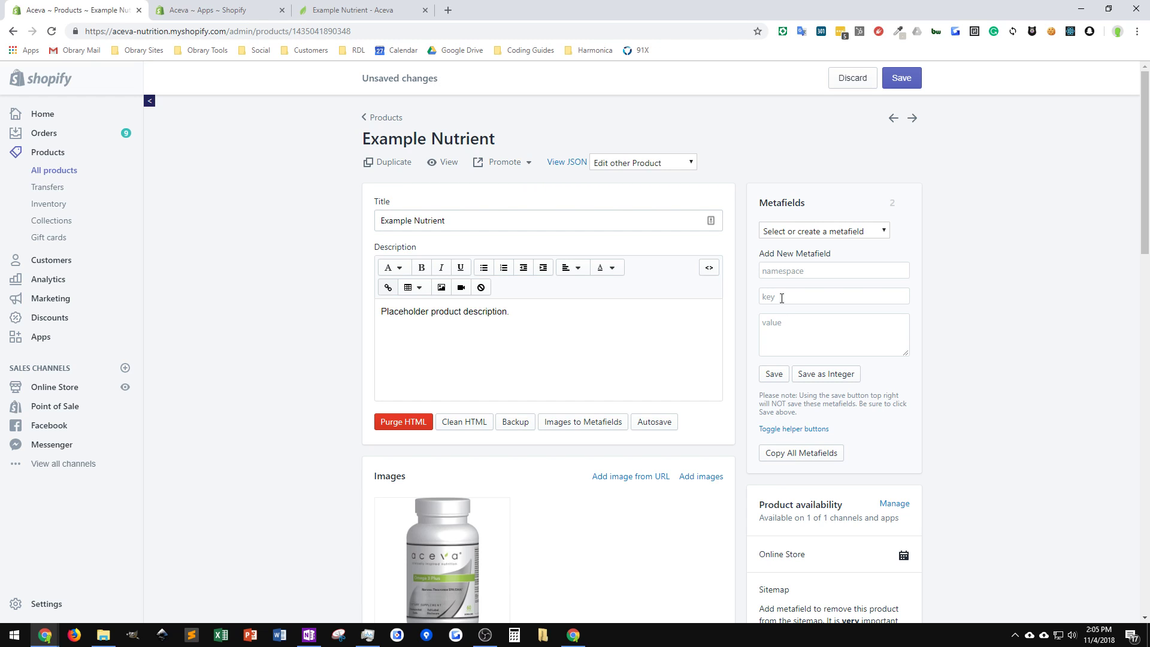
Reload the Example Nutrient storefront page and check the short description and the product tabs.
click(365, 11)
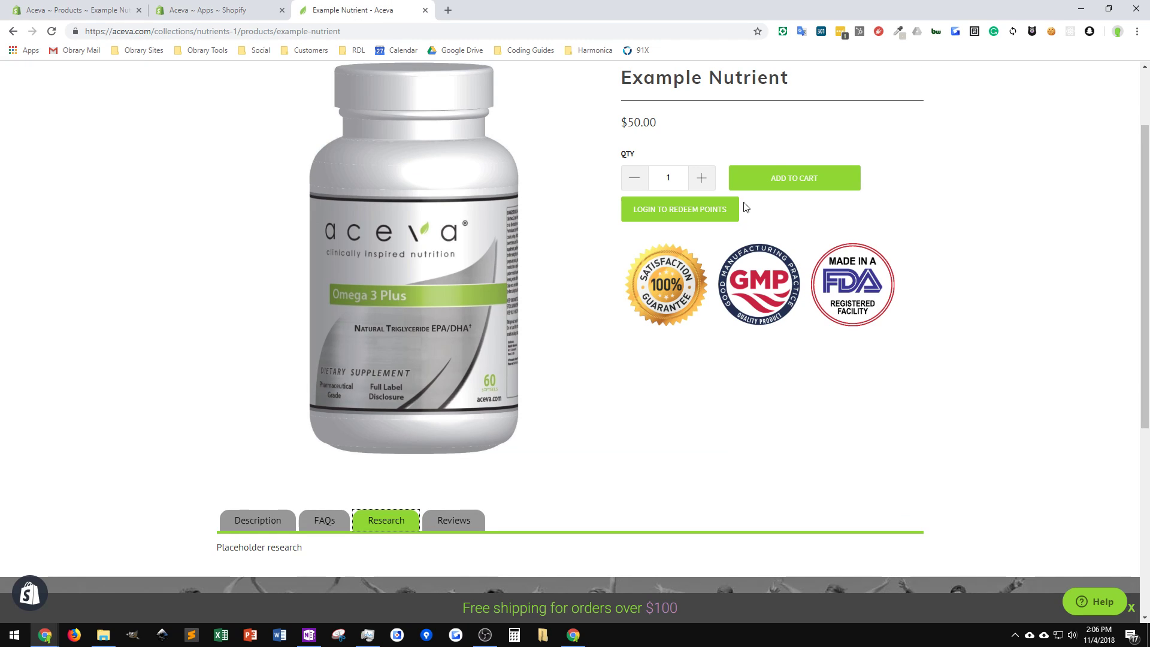
click(52, 31)
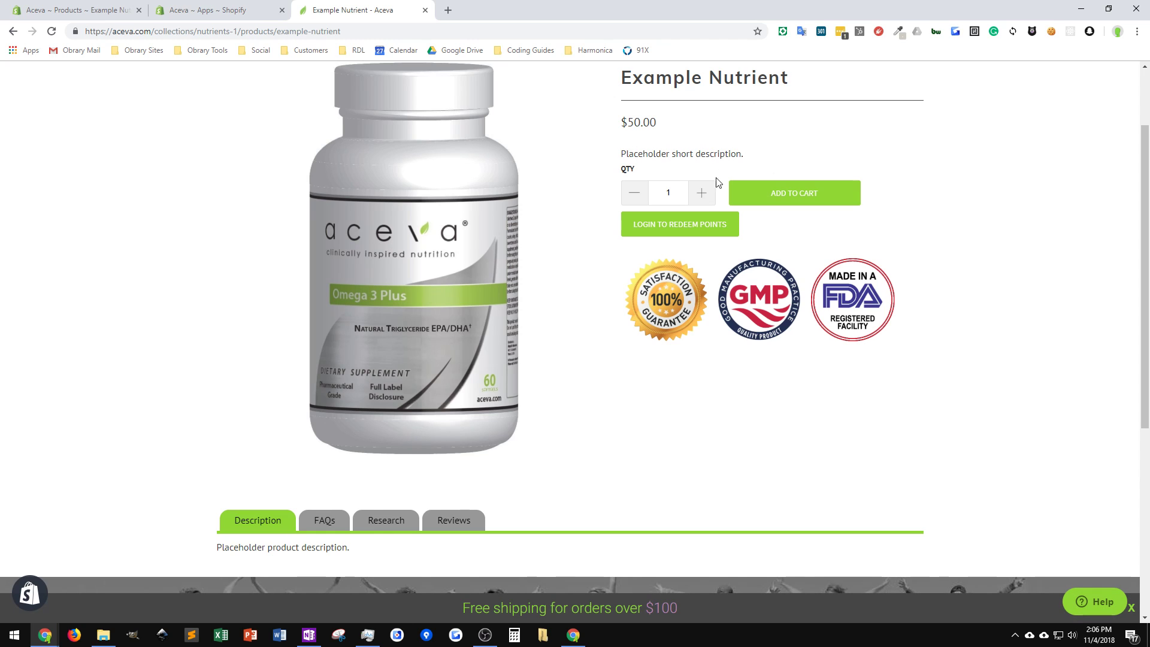
scroll(255, 465, down, 2)
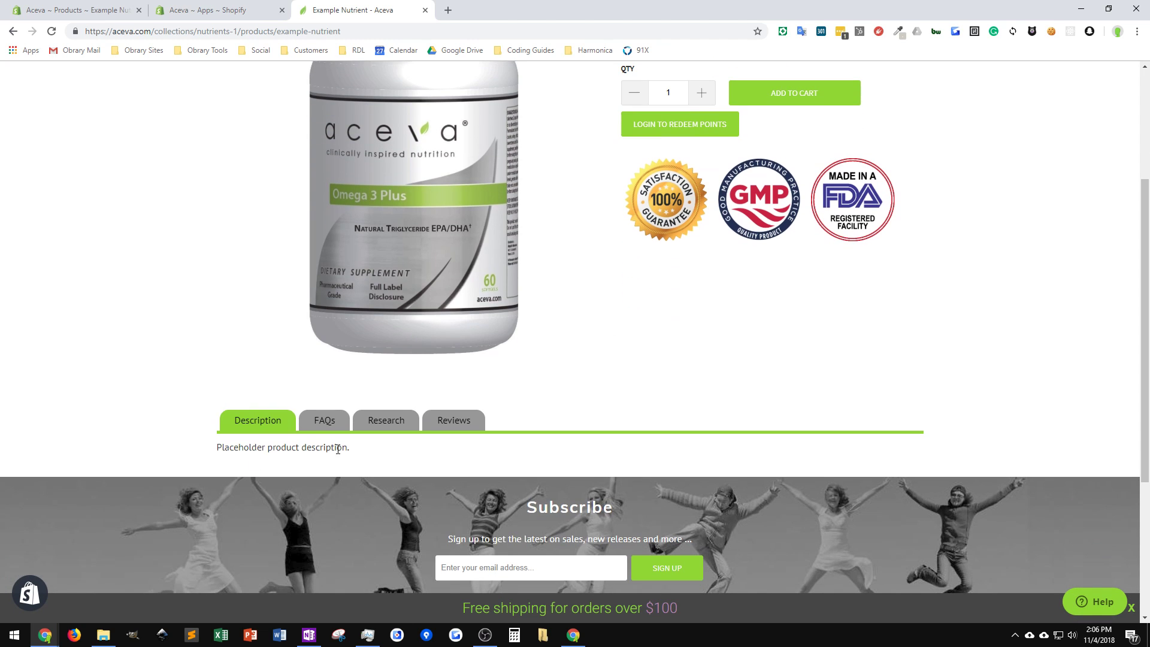
scroll(414, 465, up, 4)
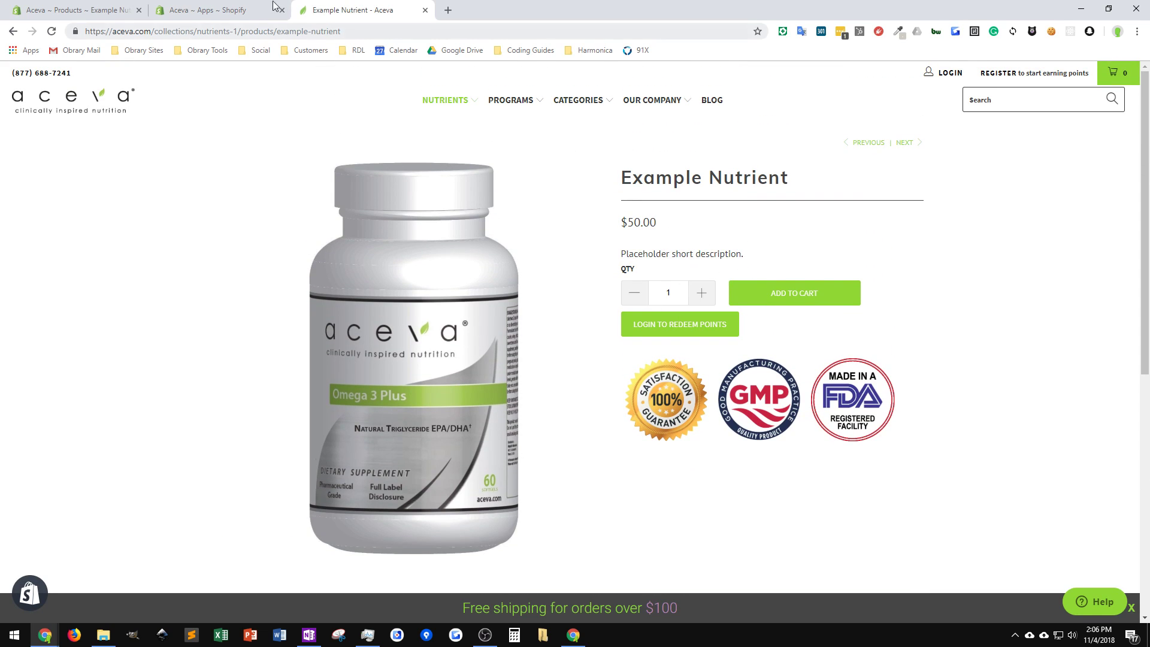
Back in the product's admin page, fill in another new metafield with namespace "product_data" and key "suggested_use".
click(101, 12)
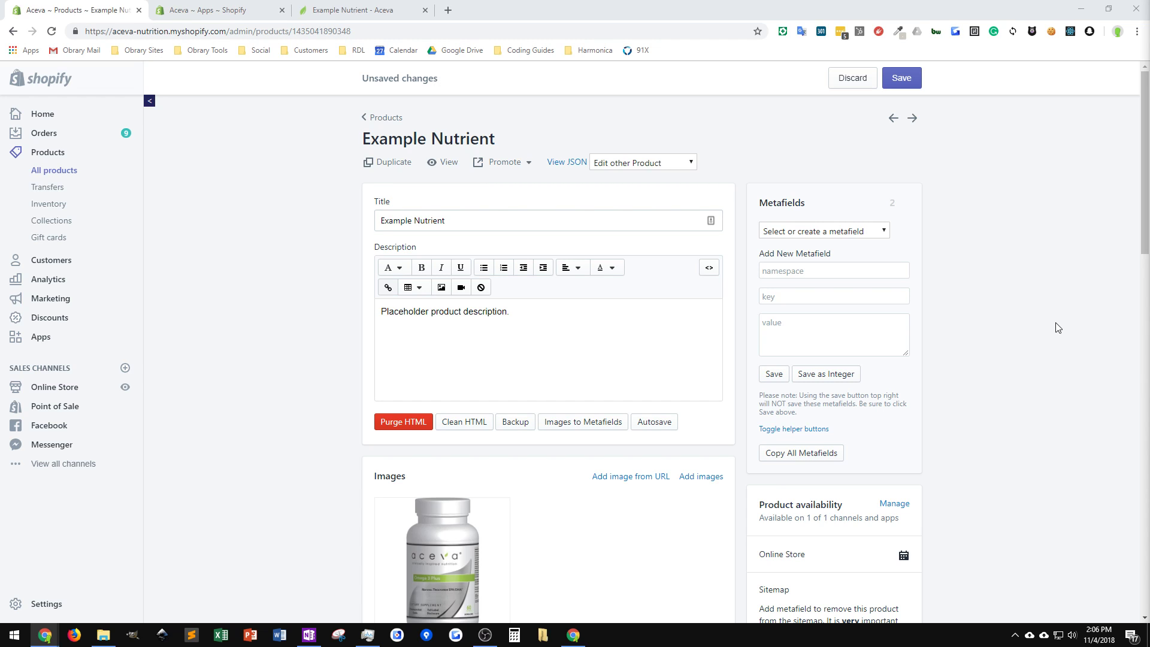
click(787, 271)
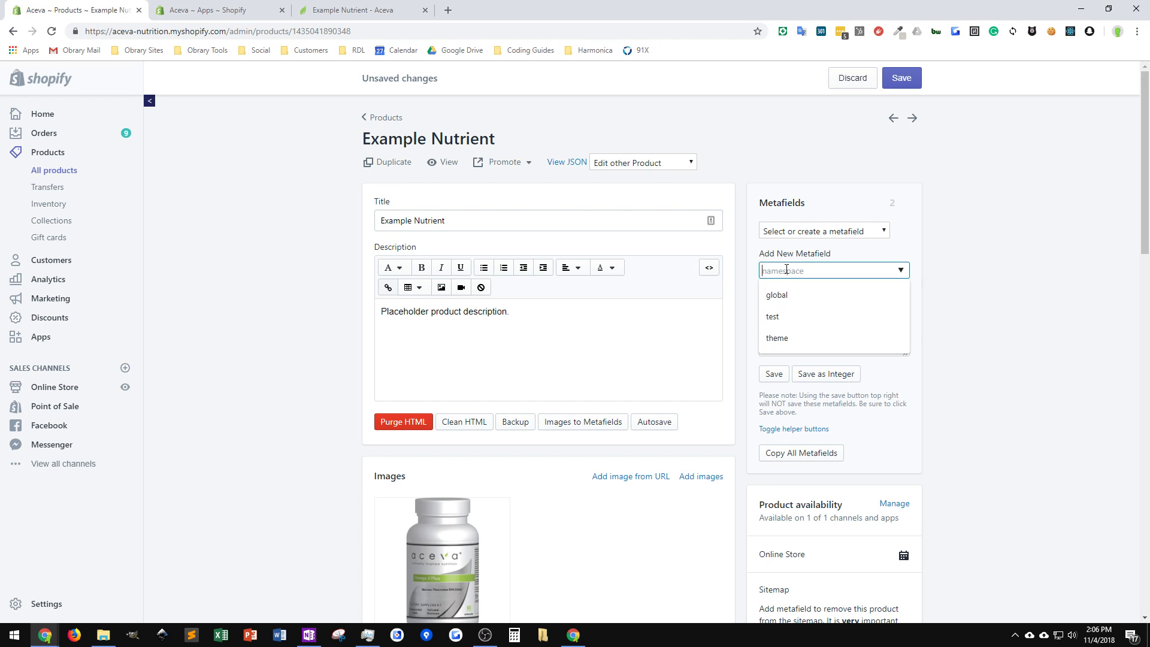
text(p)
text(ordu)
key(BackSpace)
key(BackSpace)
key(BackSpace)
key(BackSpace)
text(rod)
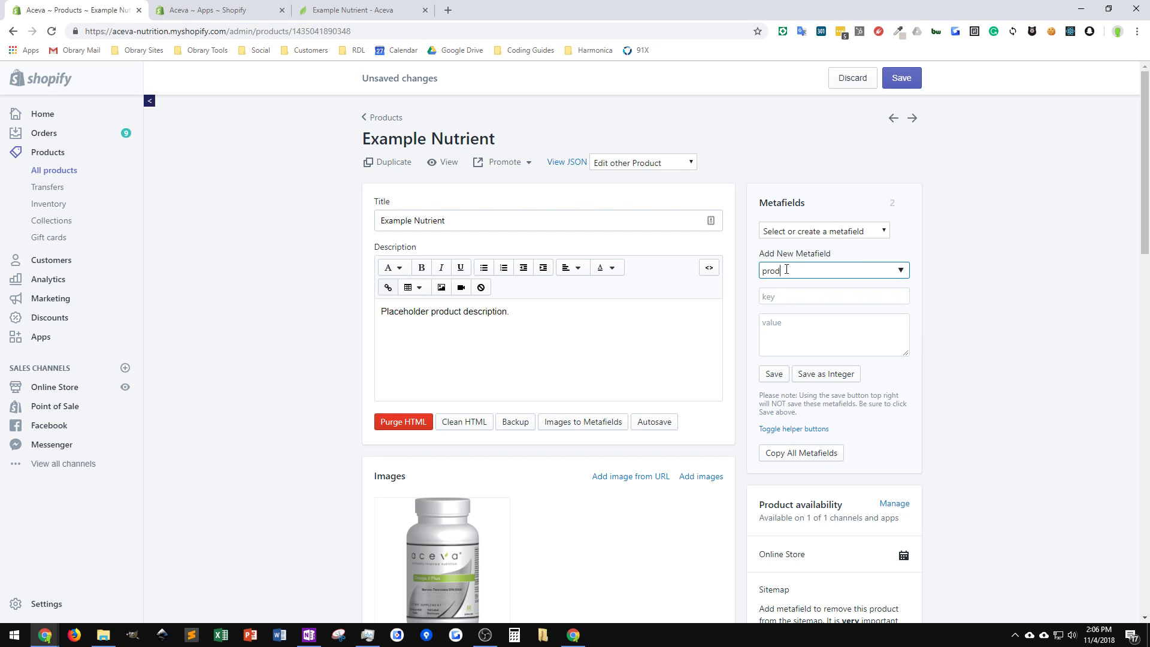
text(uct_data)
key(Tab)
text(sugge)
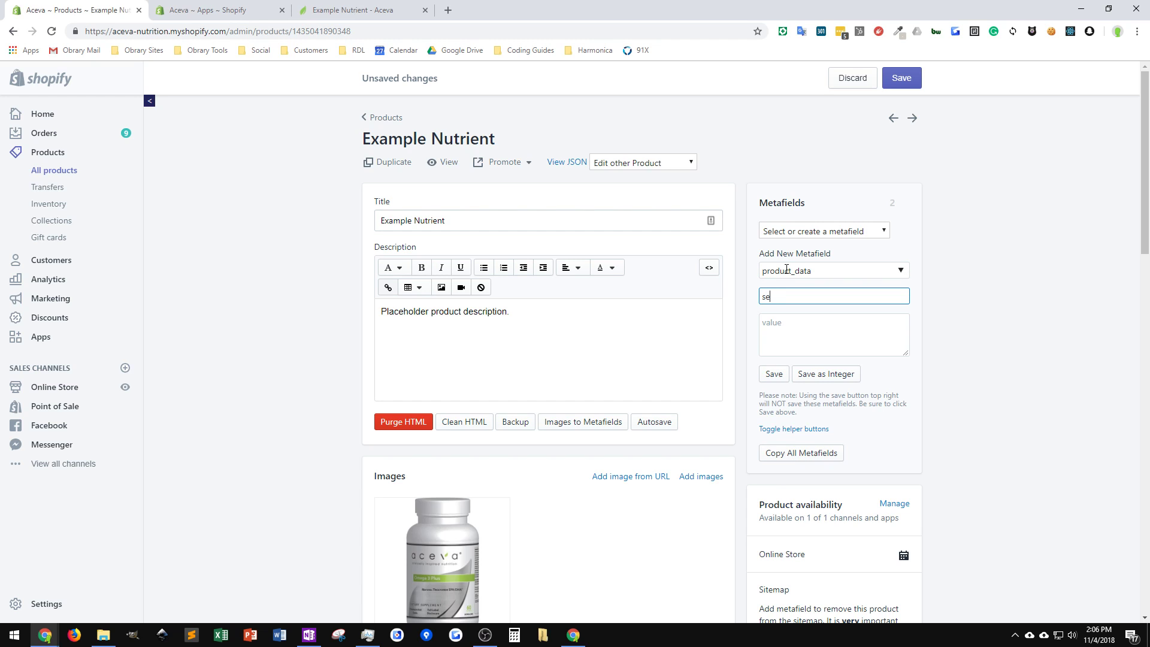
text(sted_use)
key(Tab)
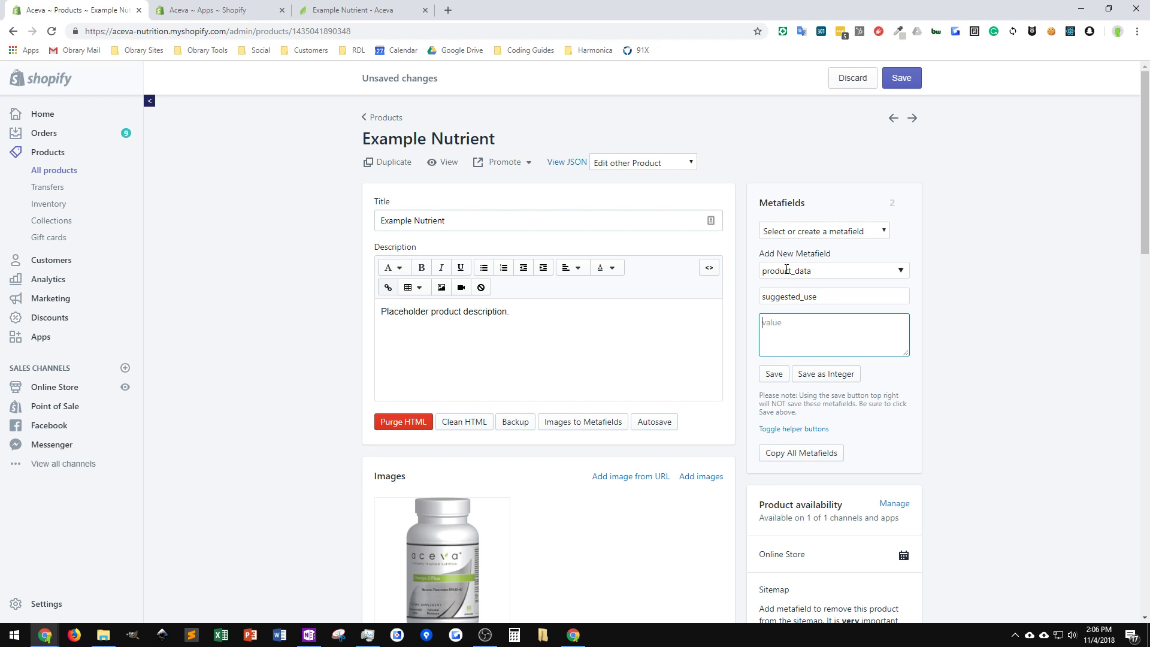
Give the suggested_use metafield an HTML value with h3 "Heading" and paragraph "Placeholder suggested use", and save it.
text(<h3>Heading</h3>)
key(Return)
text(<p)
text(Placeholedr)
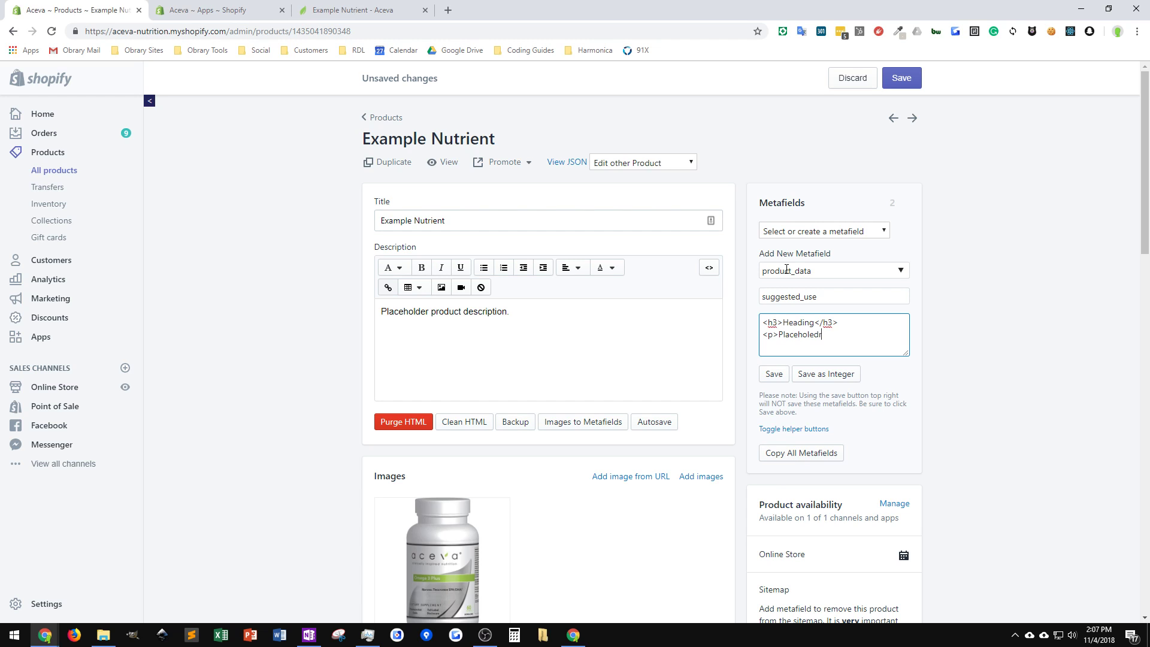
key(BackSpace)
text(der suggested use</>)
click(779, 374)
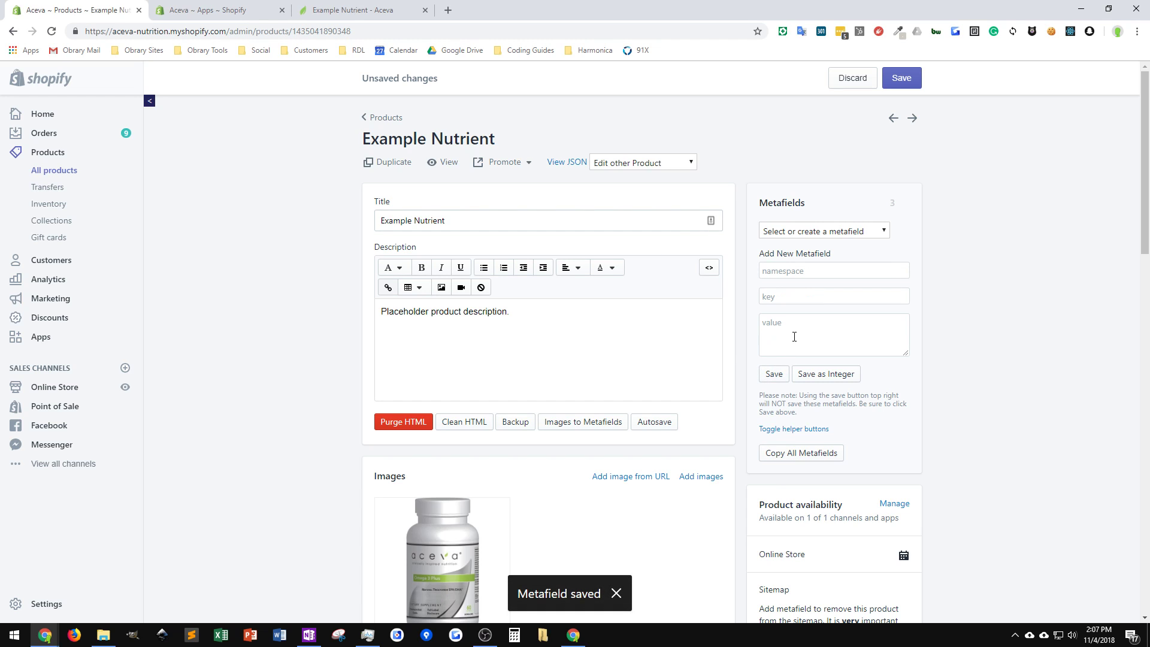
Reload the Example Nutrient storefront page and view its Suggested Use content.
click(358, 11)
scroll(697, 345, down, 5)
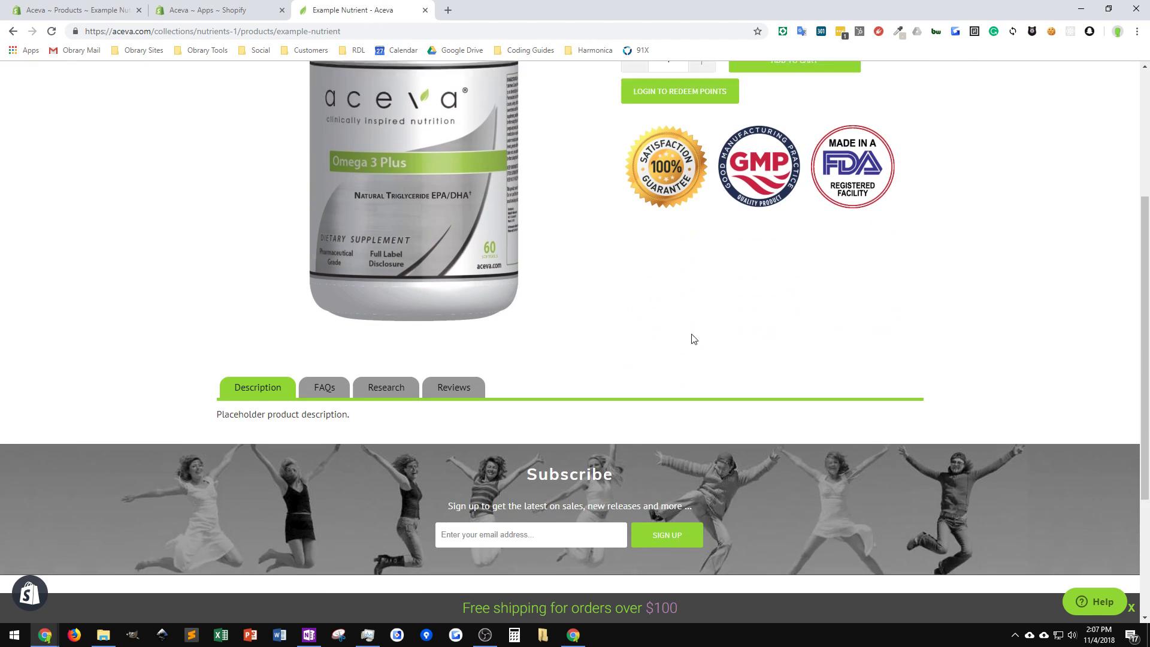
scroll(695, 340, down, 1)
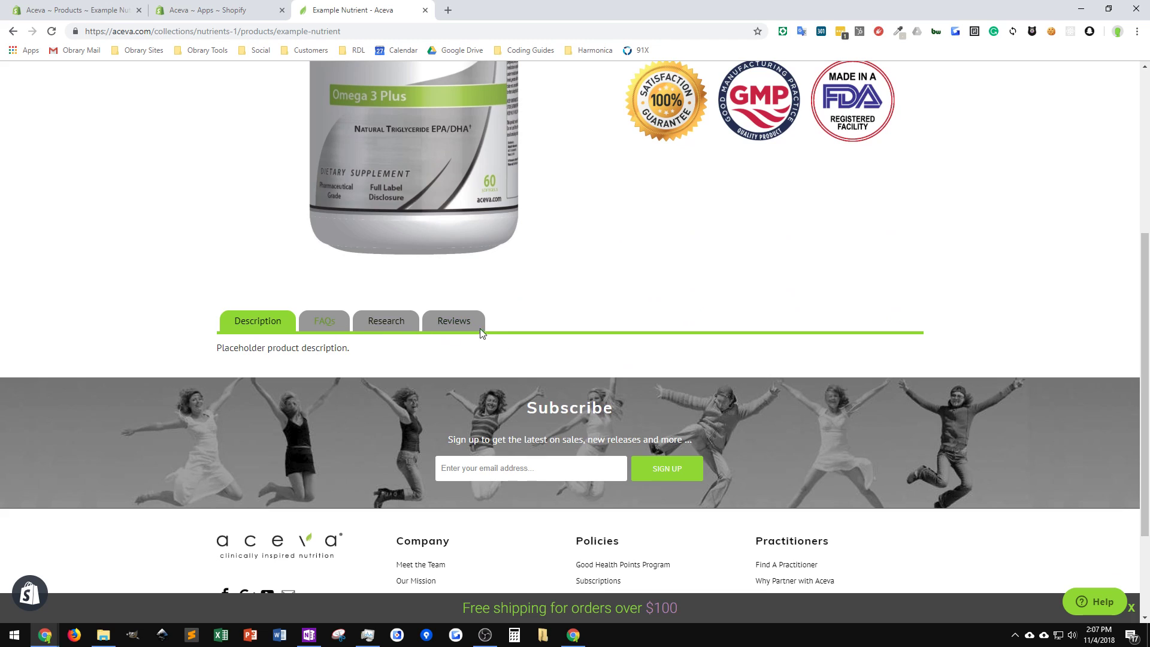
click(52, 31)
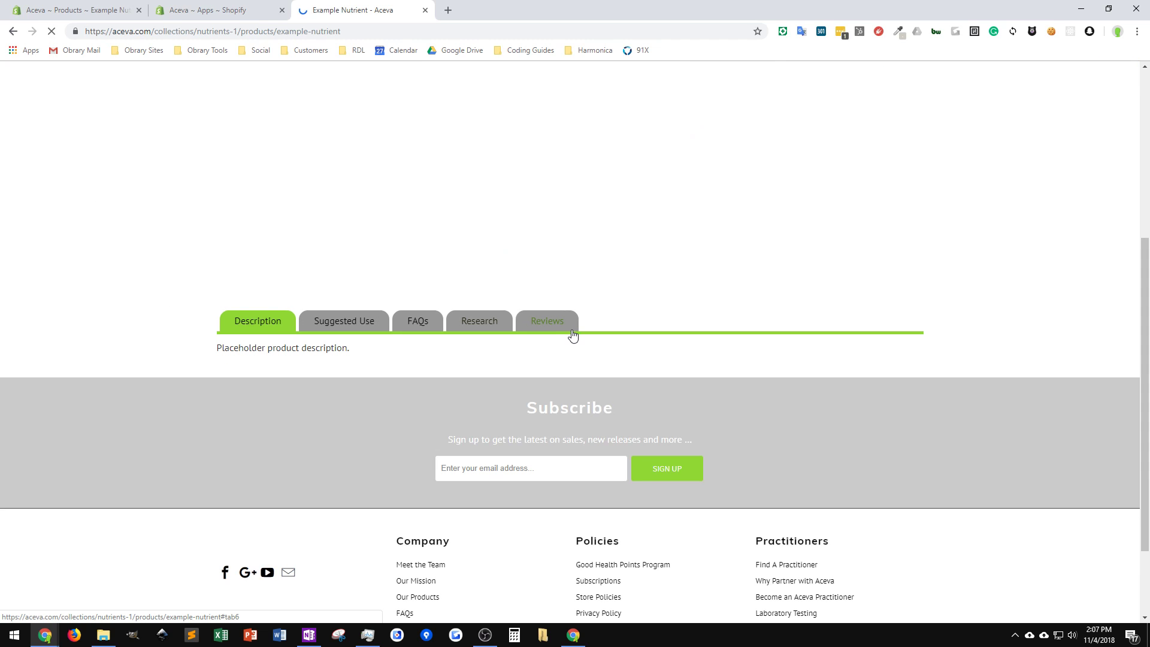
click(331, 325)
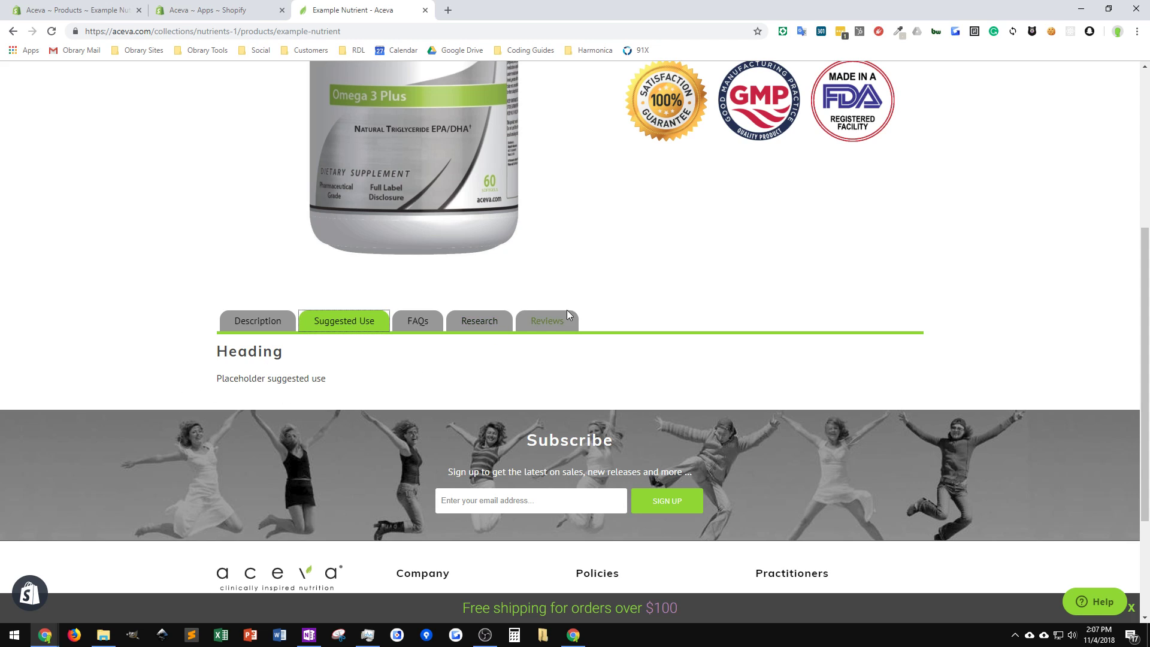
scroll(567, 315, up, 3)
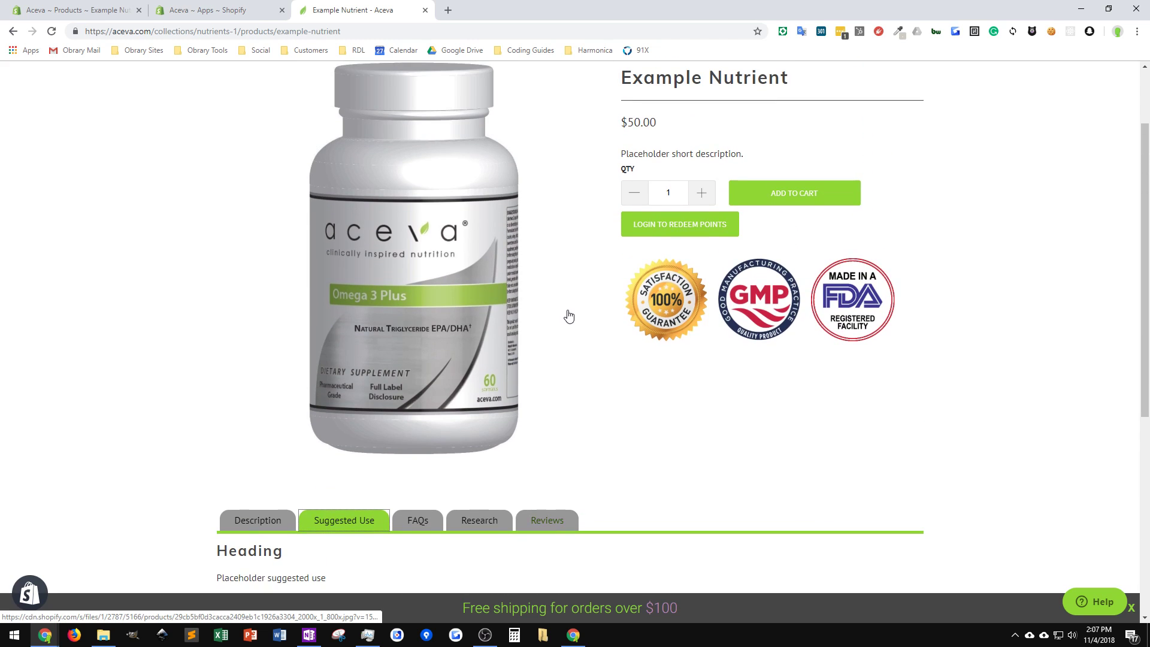
Return to the product's admin page and fill in a new metafield with namespace "product_data" and key "supplemental_facts".
click(87, 10)
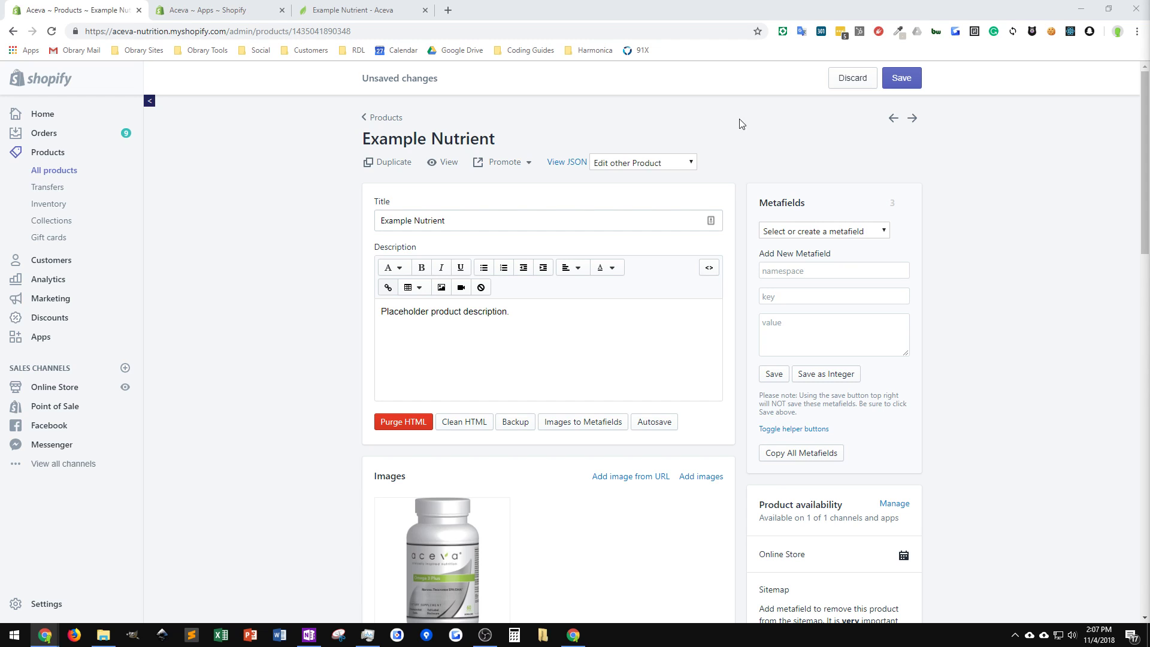
click(771, 269)
click(770, 269)
text(pdrod)
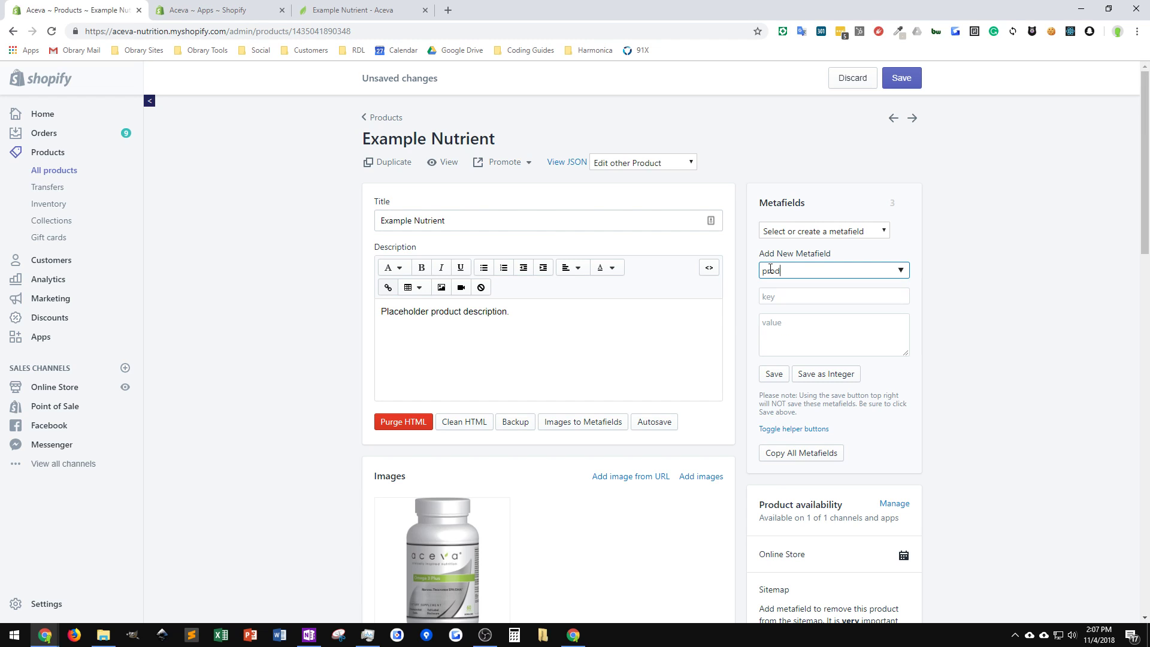
text(uct_mdata)
key(Tab)
text(supplement)
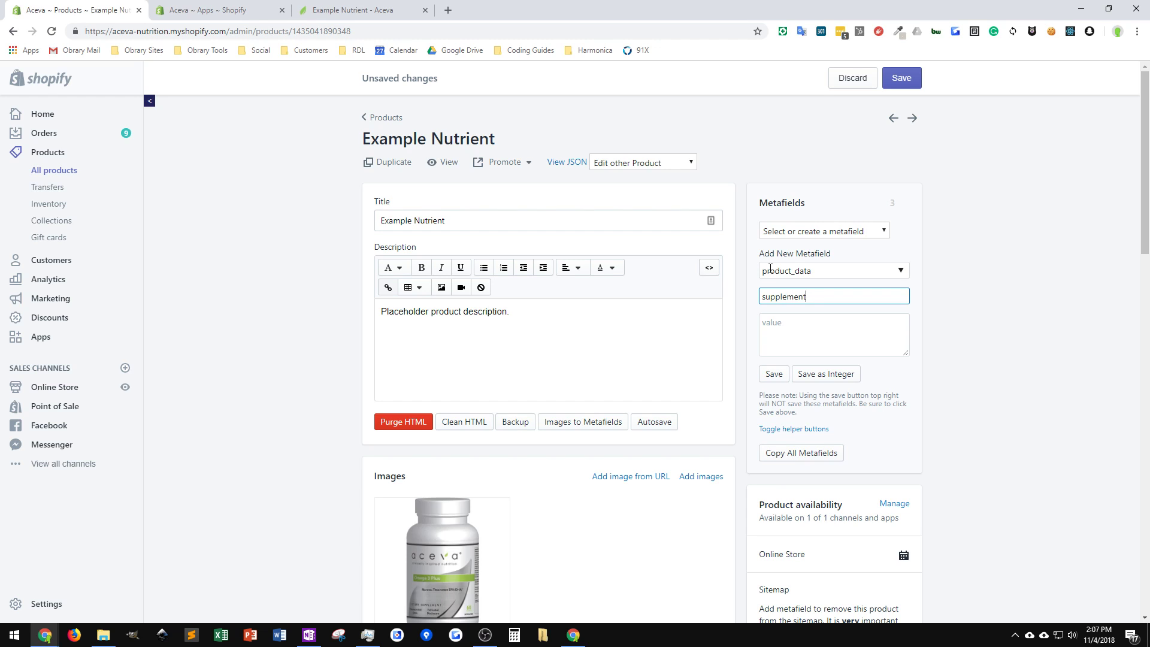
text(al_facts)
Paste the supplement facts table HTML as the supplemental_facts metafield's value and save the metafield.
key(alt+Tab)
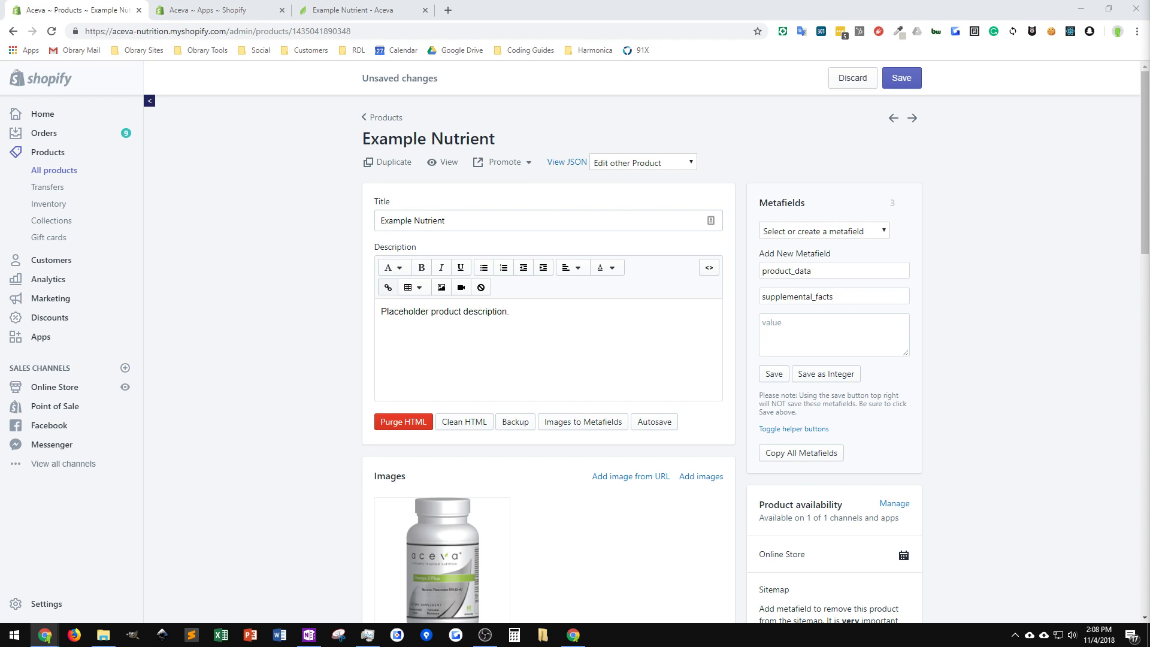
right_click(777, 325)
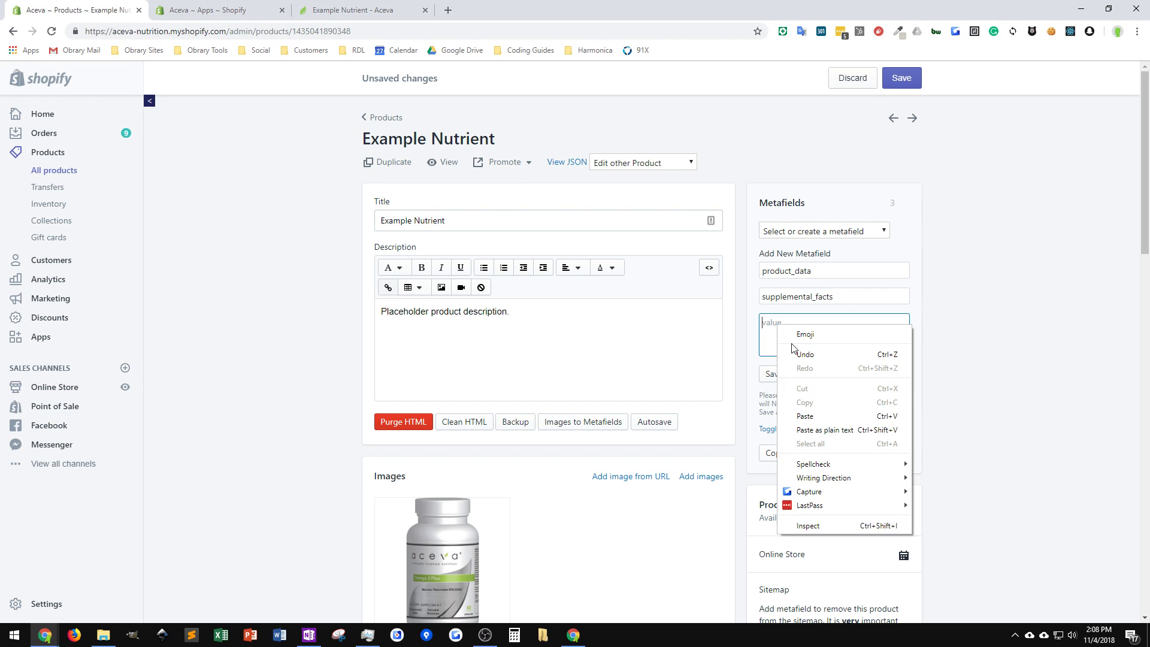
click(803, 418)
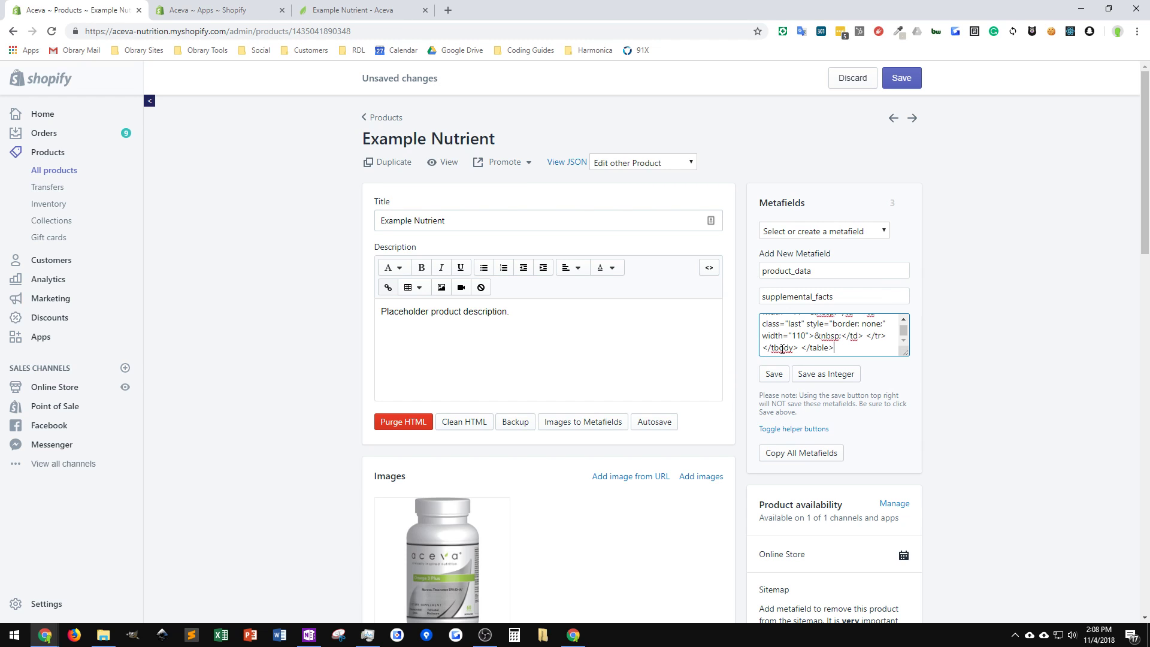
click(782, 375)
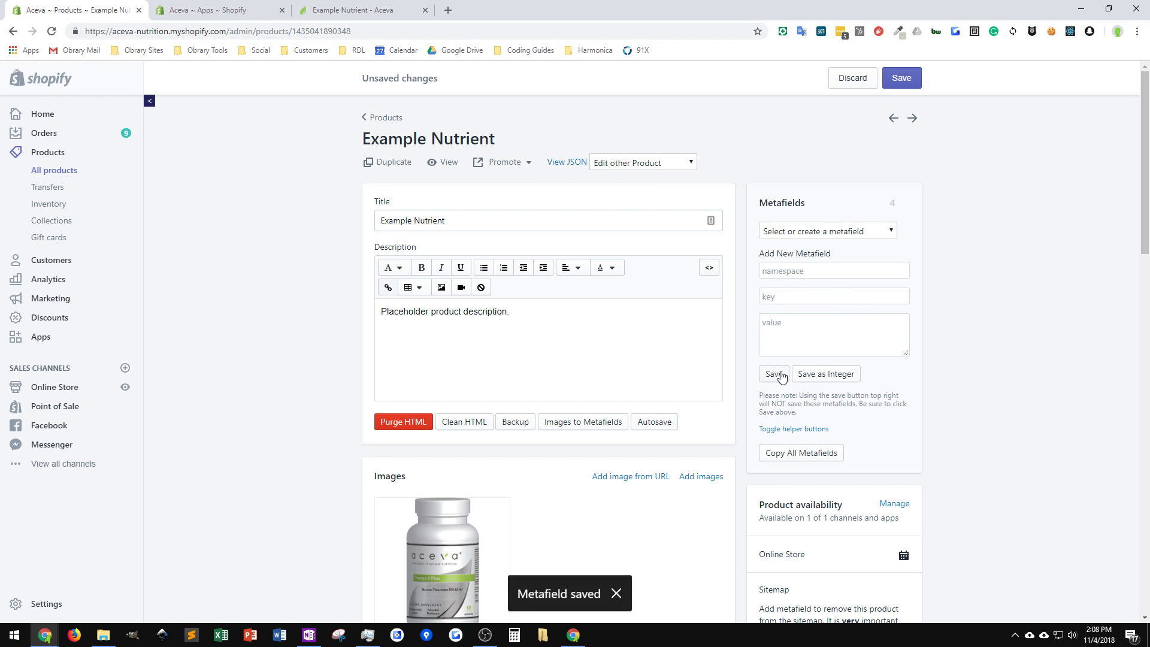
Reload the Example Nutrient storefront page and examine the whole Supplemental Facts table.
click(199, 11)
click(334, 12)
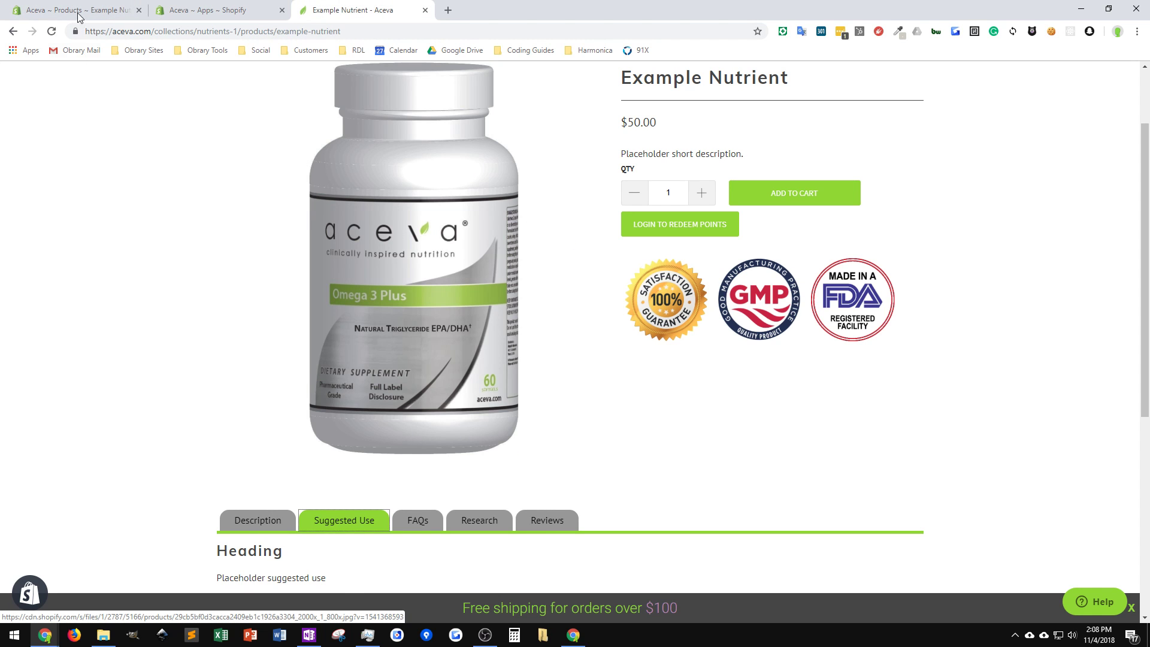
click(52, 32)
click(52, 33)
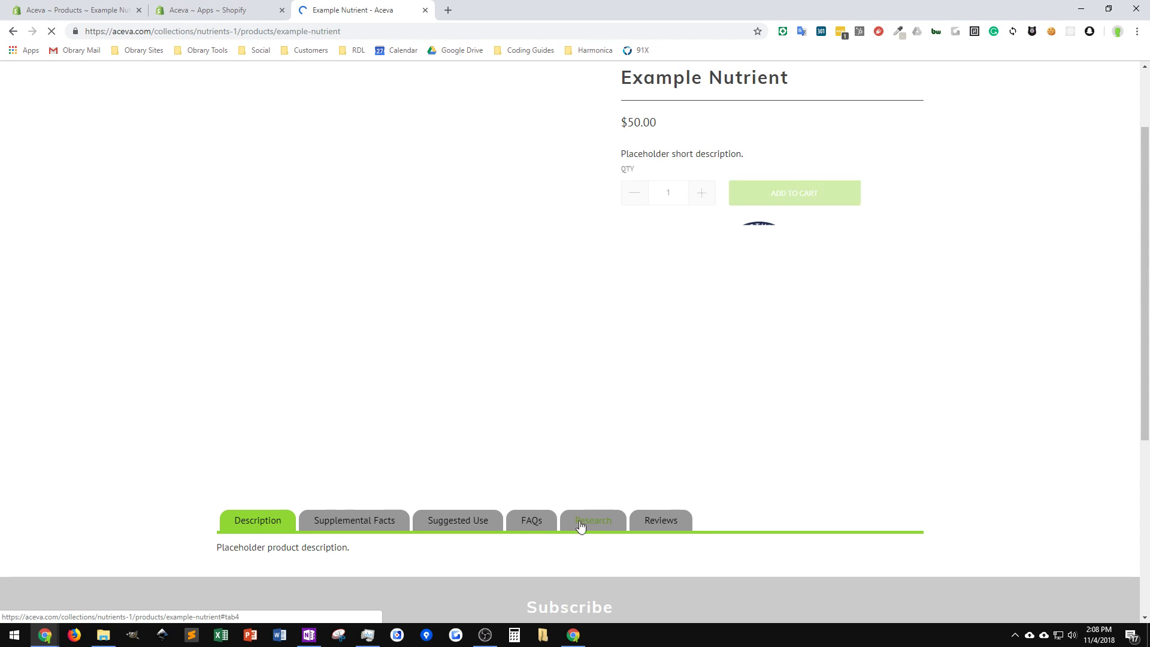
scroll(440, 535, down, 3)
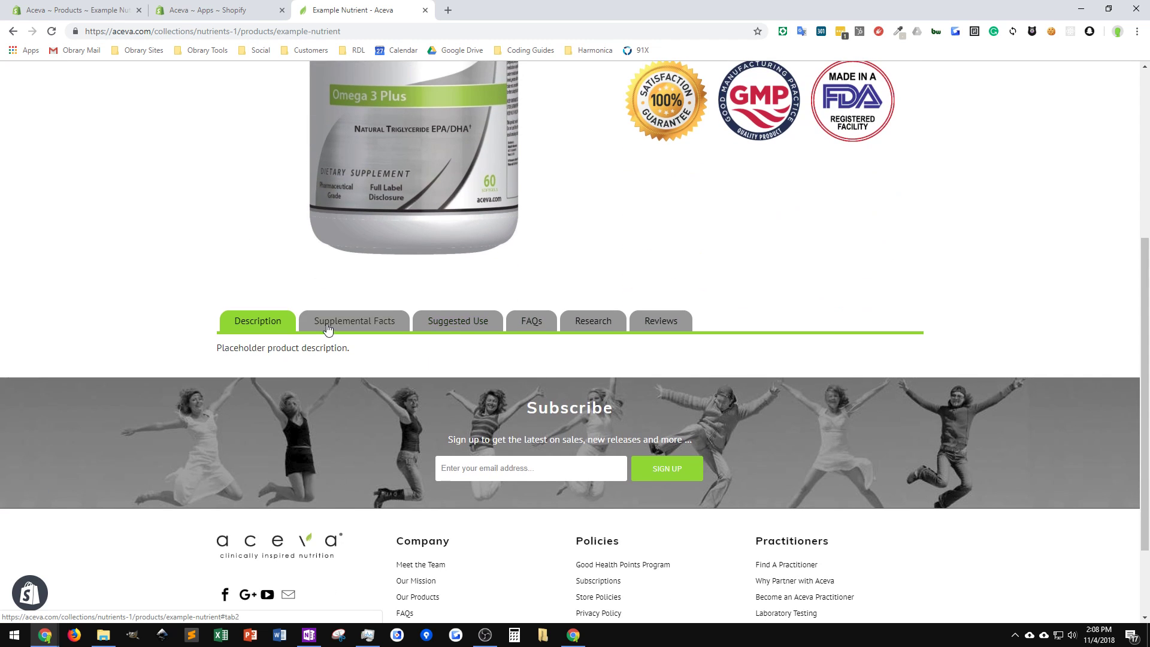
click(324, 324)
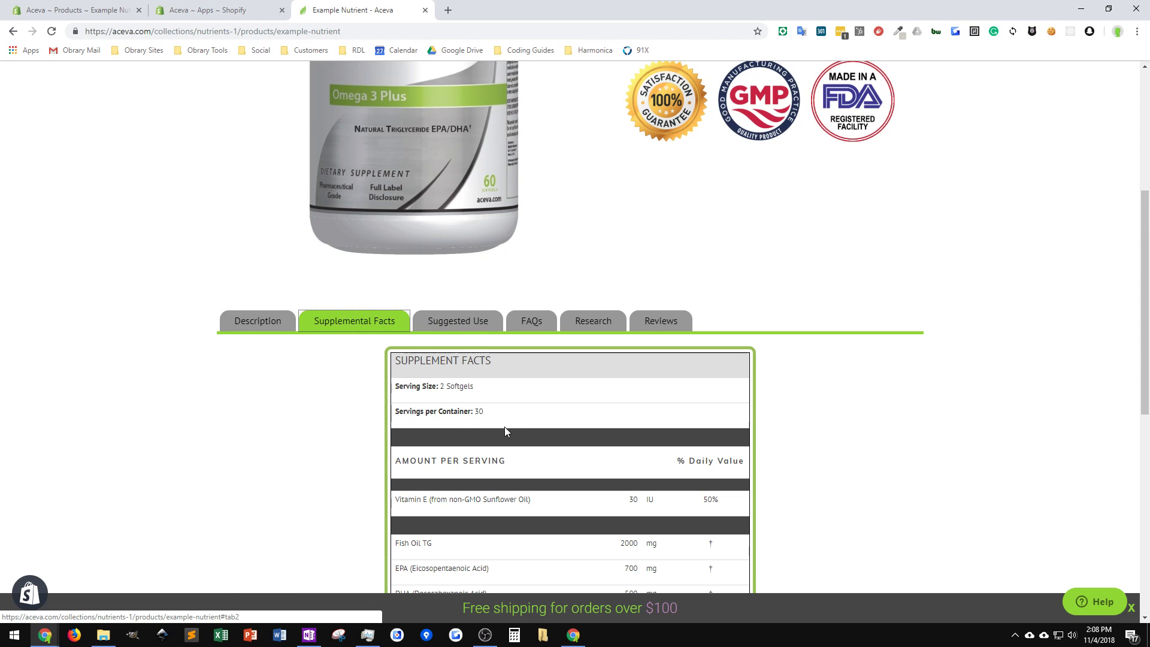
scroll(497, 426, down, 5)
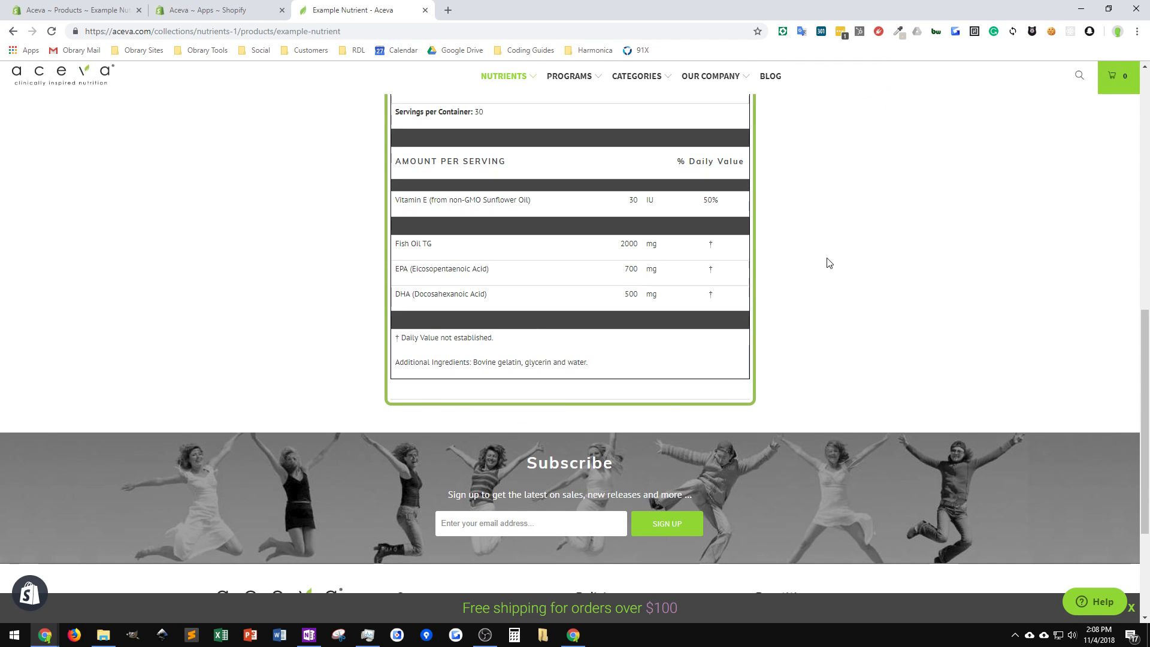
scroll(864, 335, up, 5)
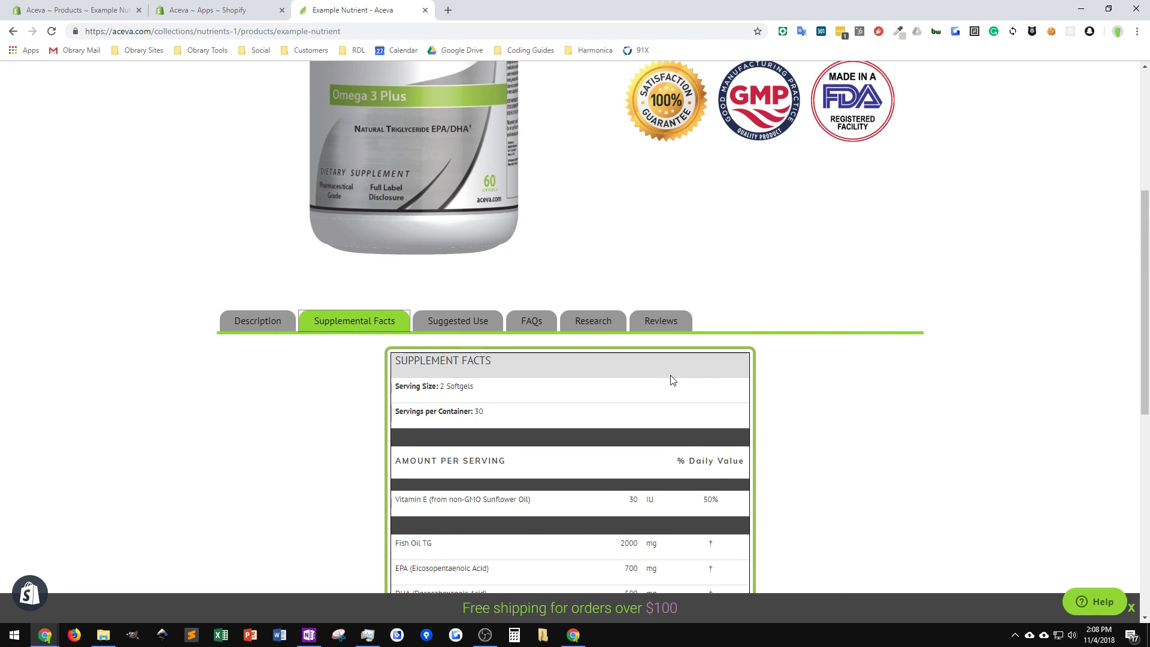
scroll(674, 381, down, 5)
scroll(670, 405, up, 8)
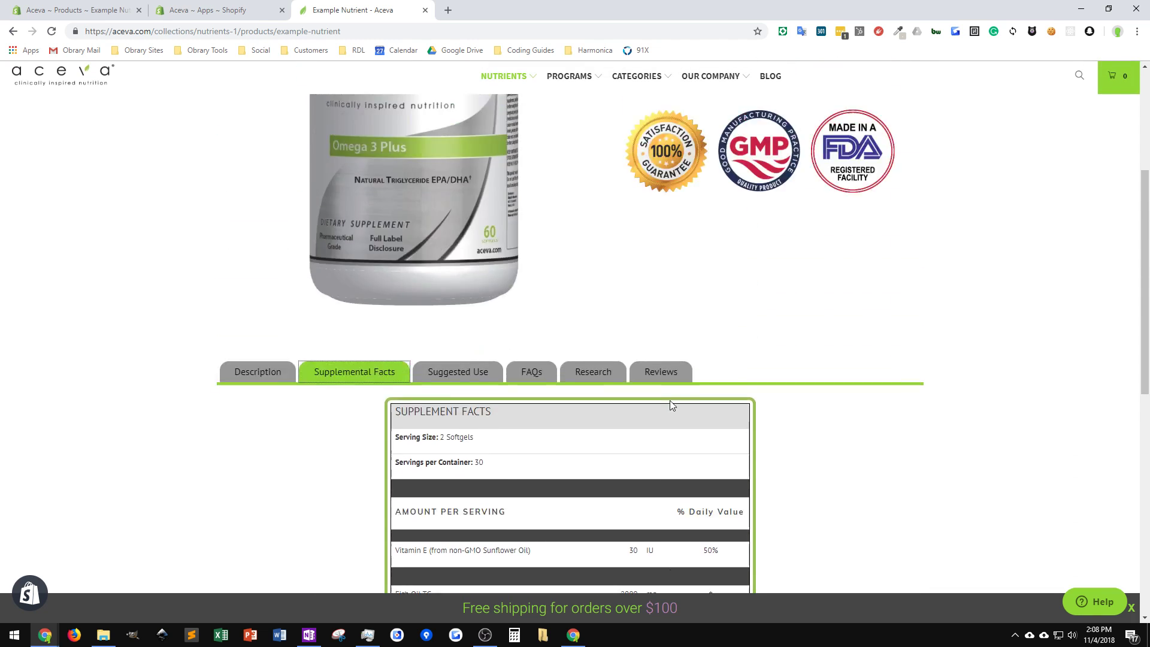
scroll(676, 400, up, 3)
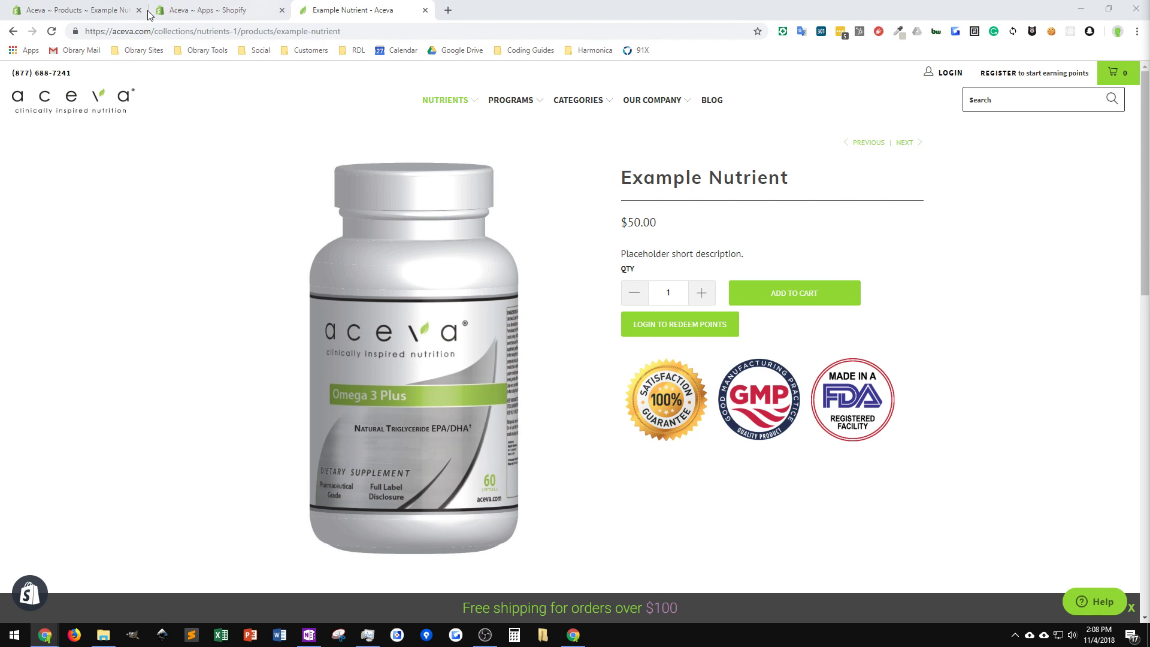
Return to the product's admin page and fill in a new metafield with namespace "product_data" and key "wholesale_version".
click(80, 9)
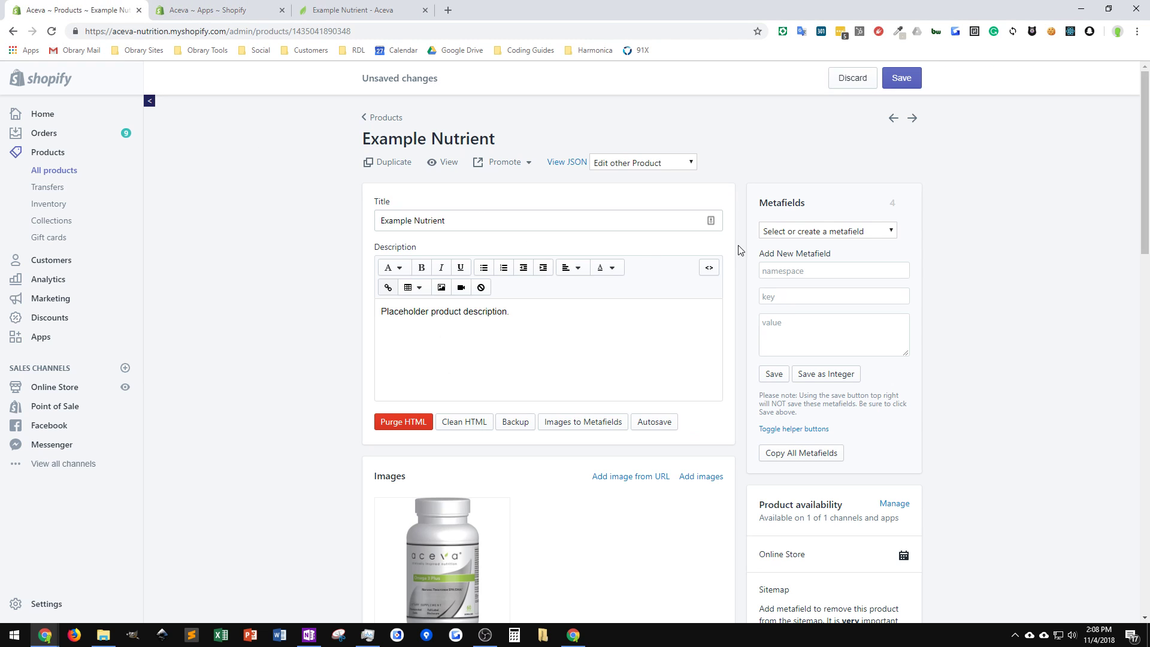
click(800, 271)
text(product_data)
key(Tab)
text(wholesale_version)
key(Tab)
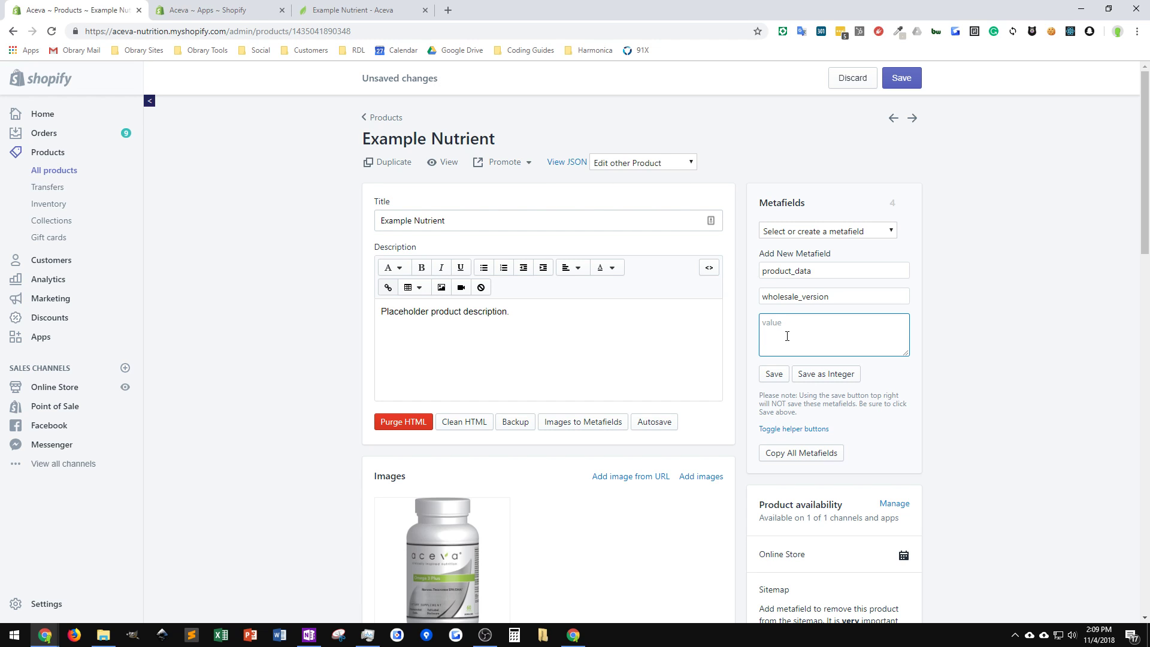
Copy the handle "example-nutrient" from the address of the Example Nutrient storefront page.
click(352, 10)
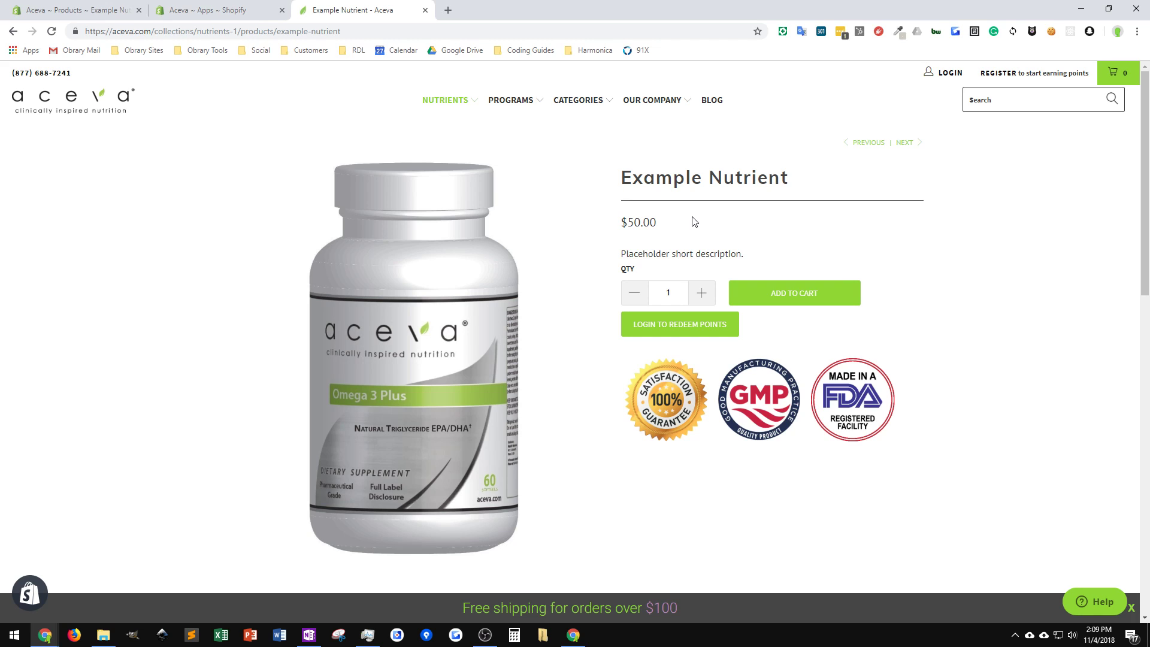
drag(343, 31, 279, 30)
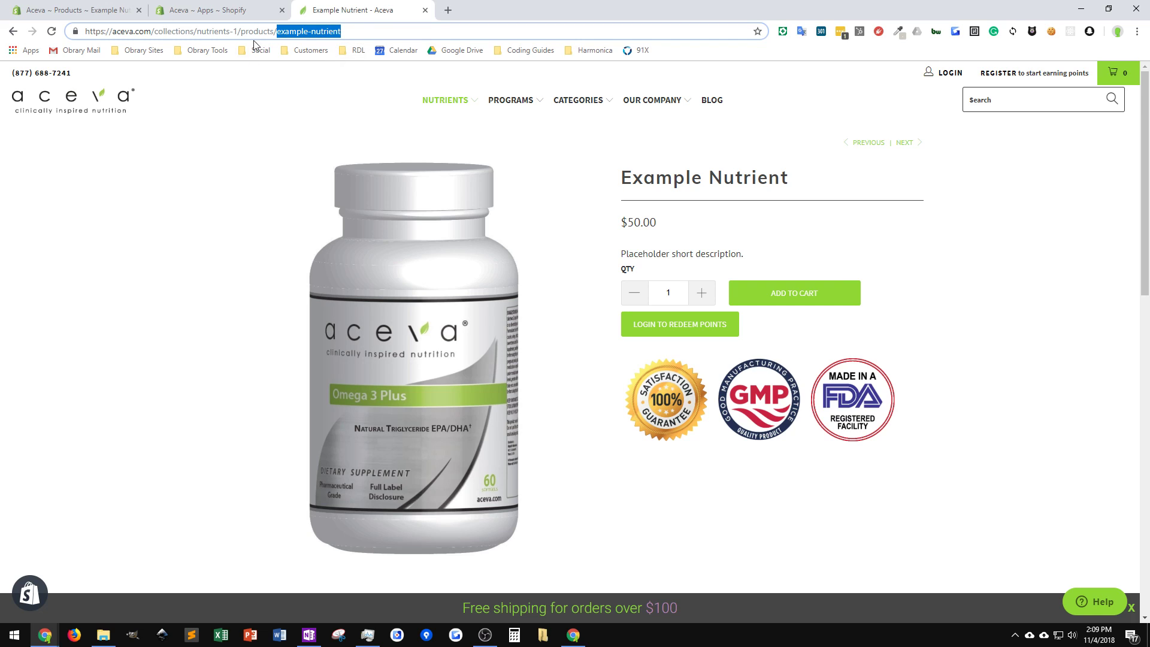
drag(278, 32, 342, 30)
right_click(318, 36)
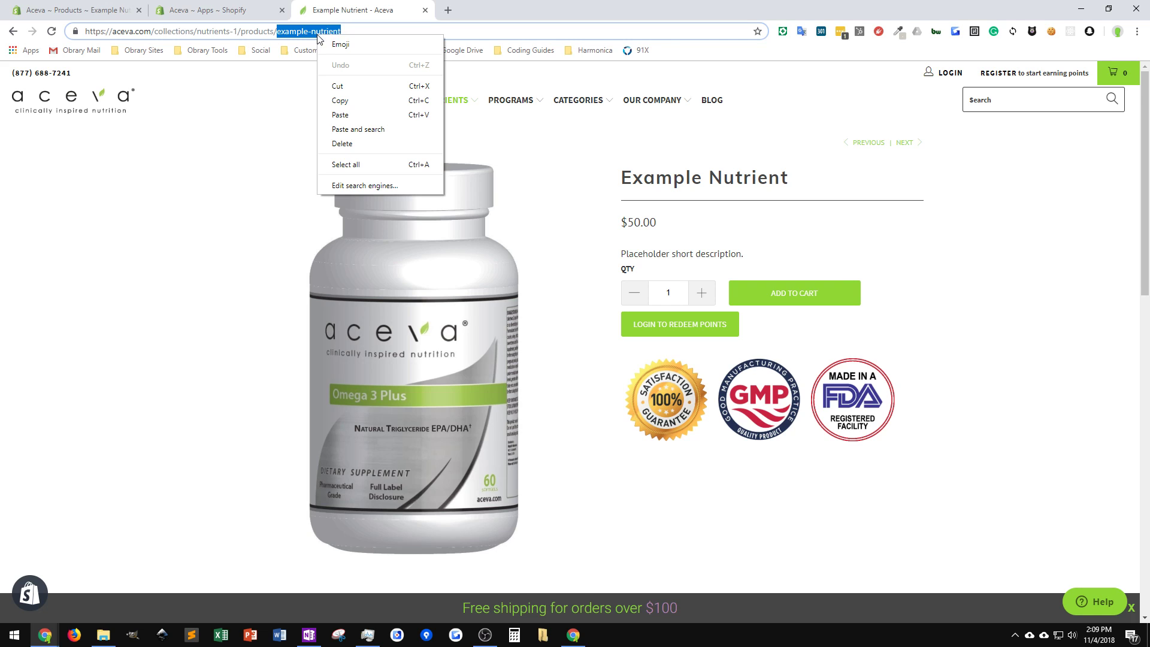
click(338, 100)
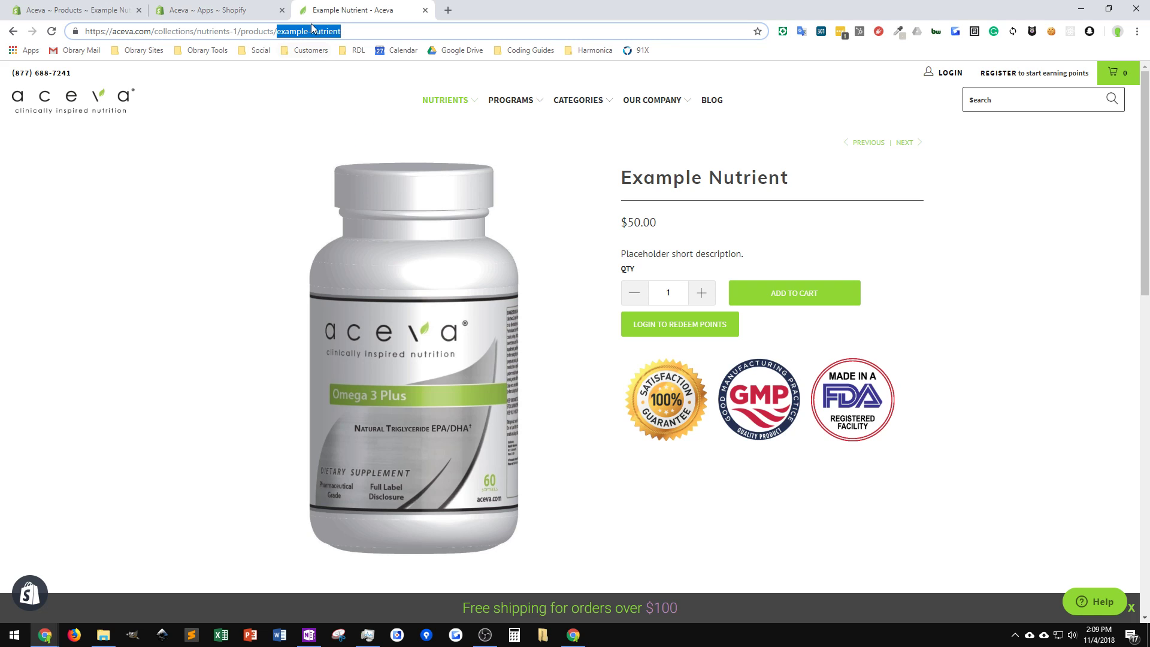
Set the wholesale_version metafield's value to the copied handle extended to "example-nutrient-wholesale" and save the metafield.
click(78, 10)
right_click(778, 324)
click(827, 410)
text(-wholesale)
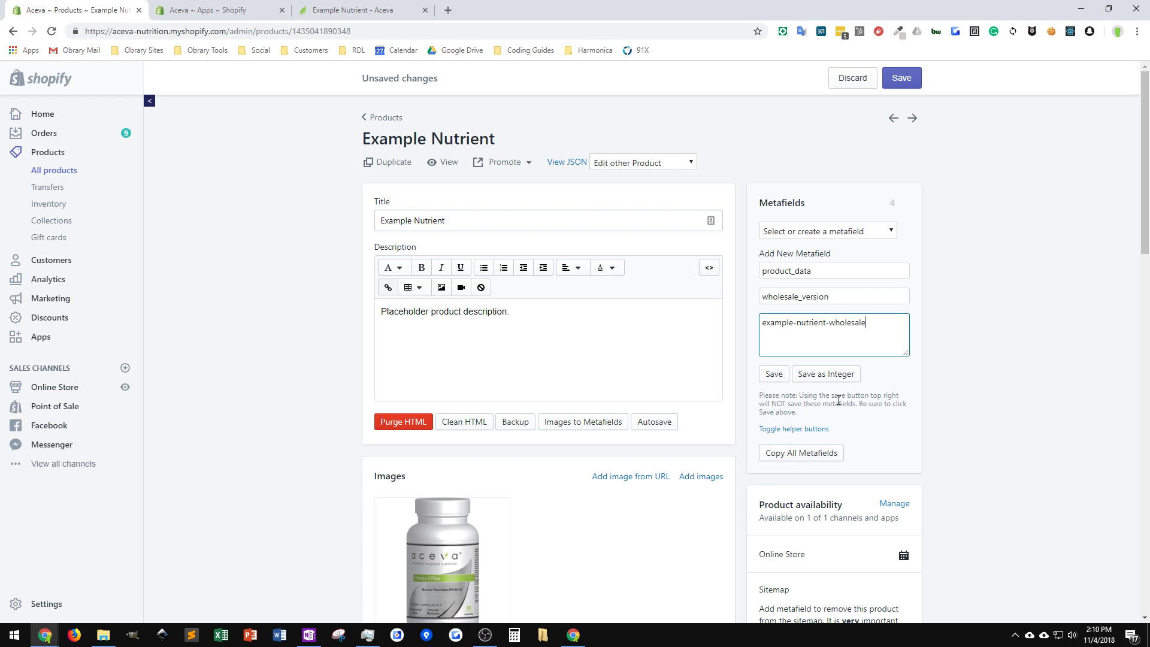
click(777, 378)
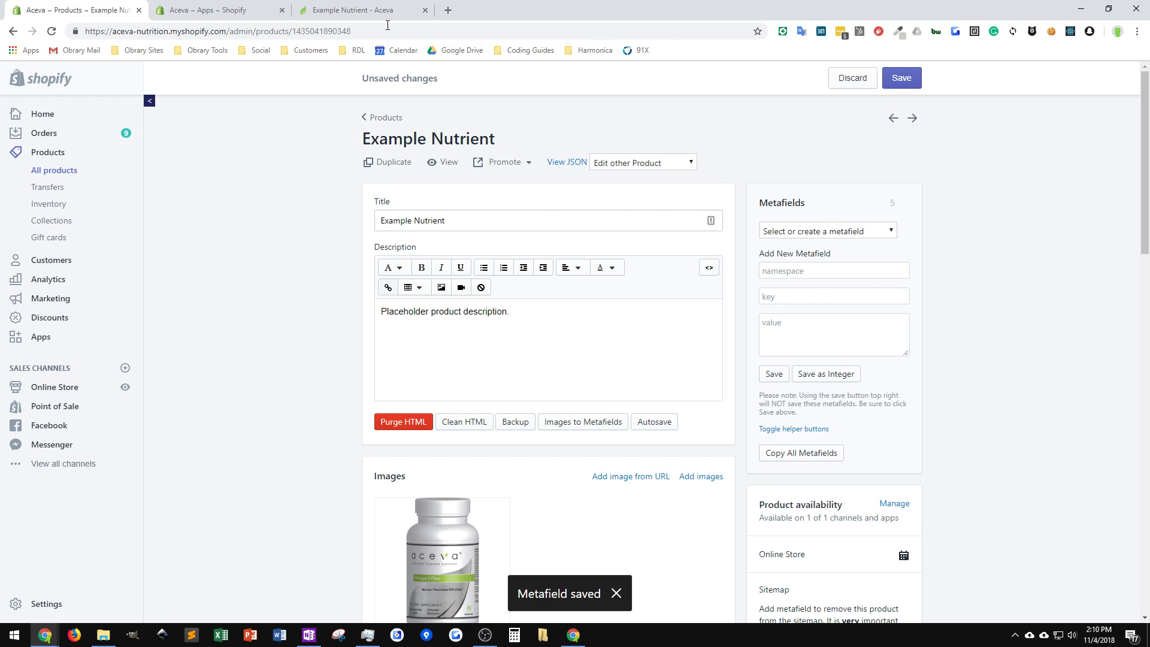
Copy the full web address of the Example Nutrient storefront page.
click(368, 13)
drag(378, 31, 143, 16)
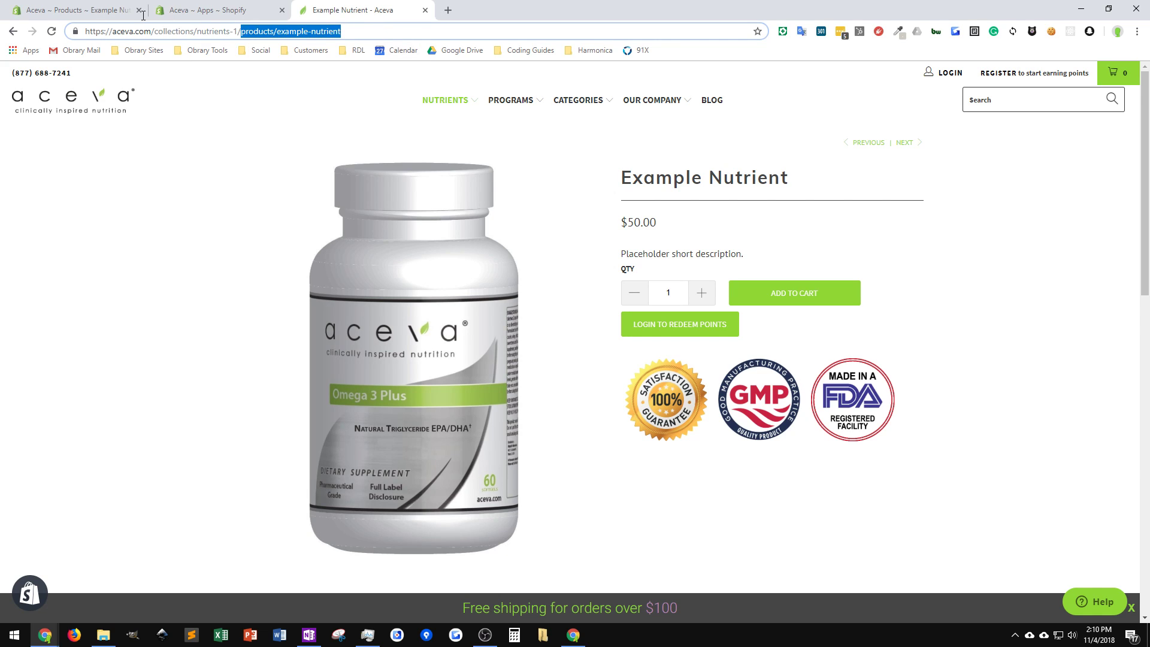
right_click(115, 31)
click(145, 102)
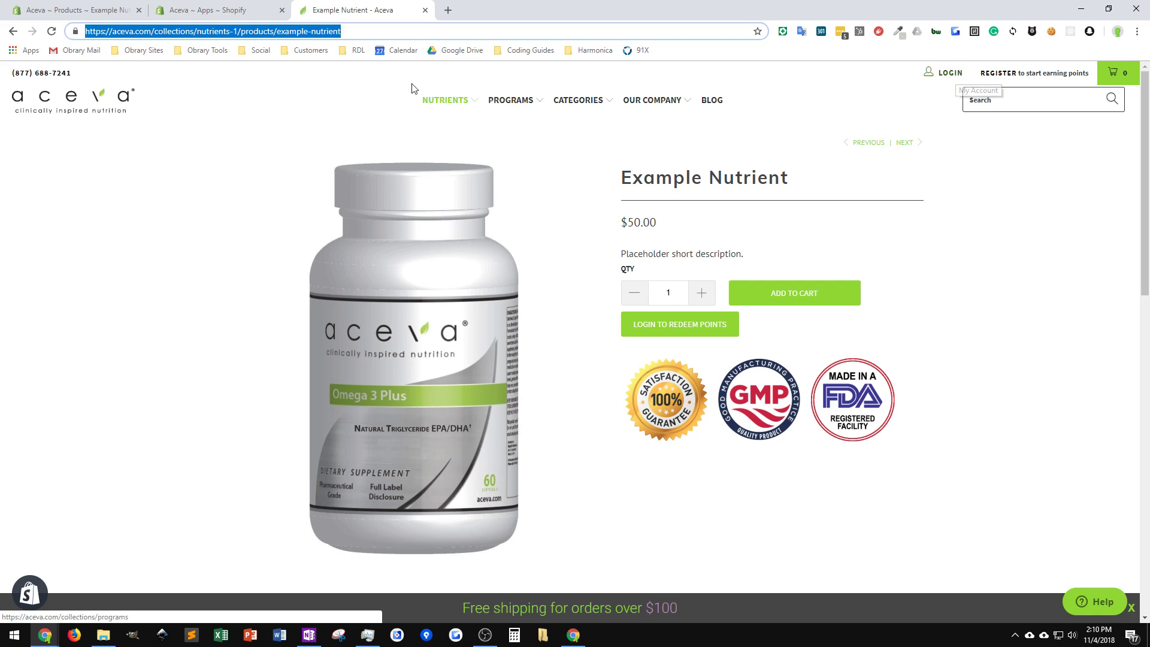
right_click(311, 35)
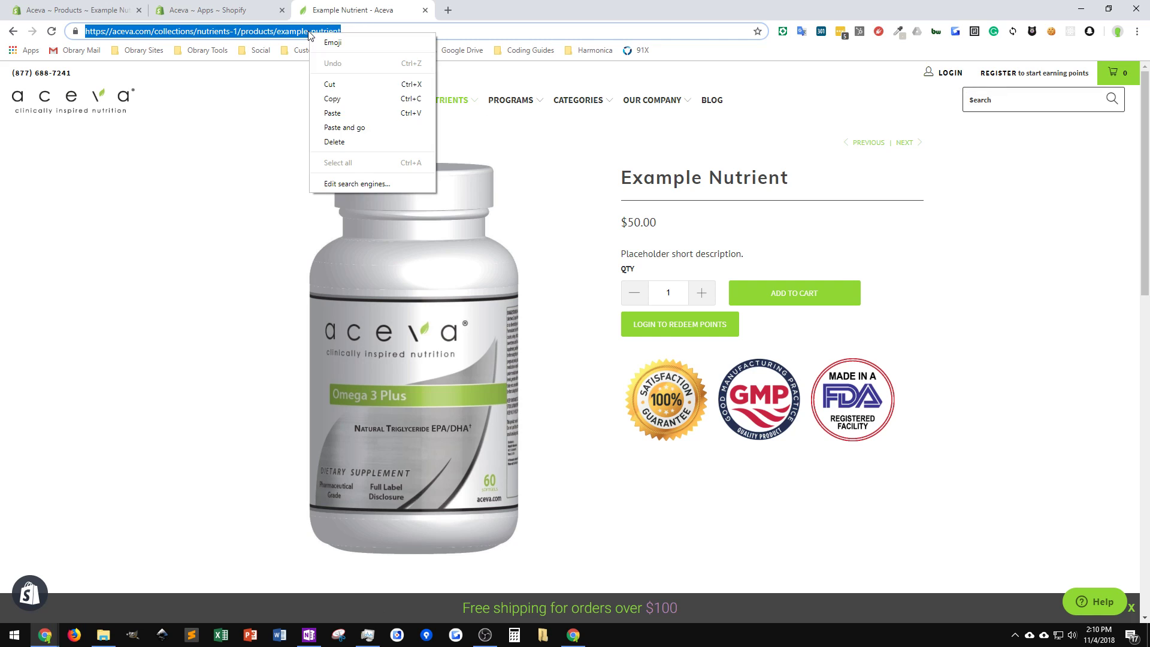
click(323, 96)
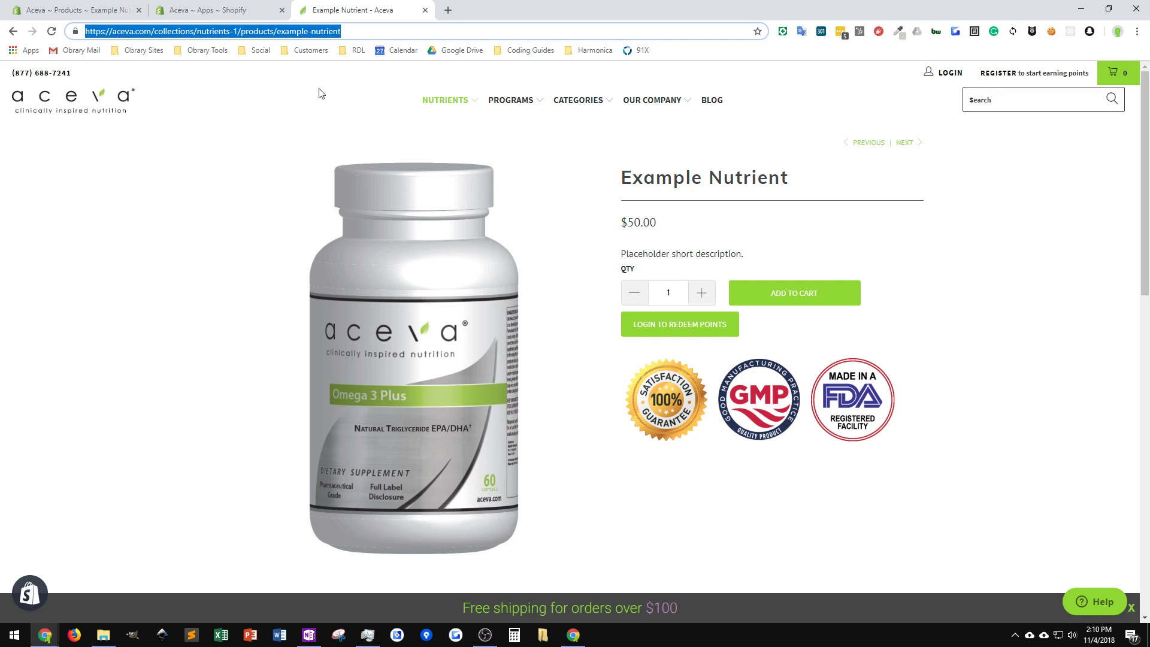
Log in to the storefront with the saved customer account and open the copied Example Nutrient address.
click(947, 72)
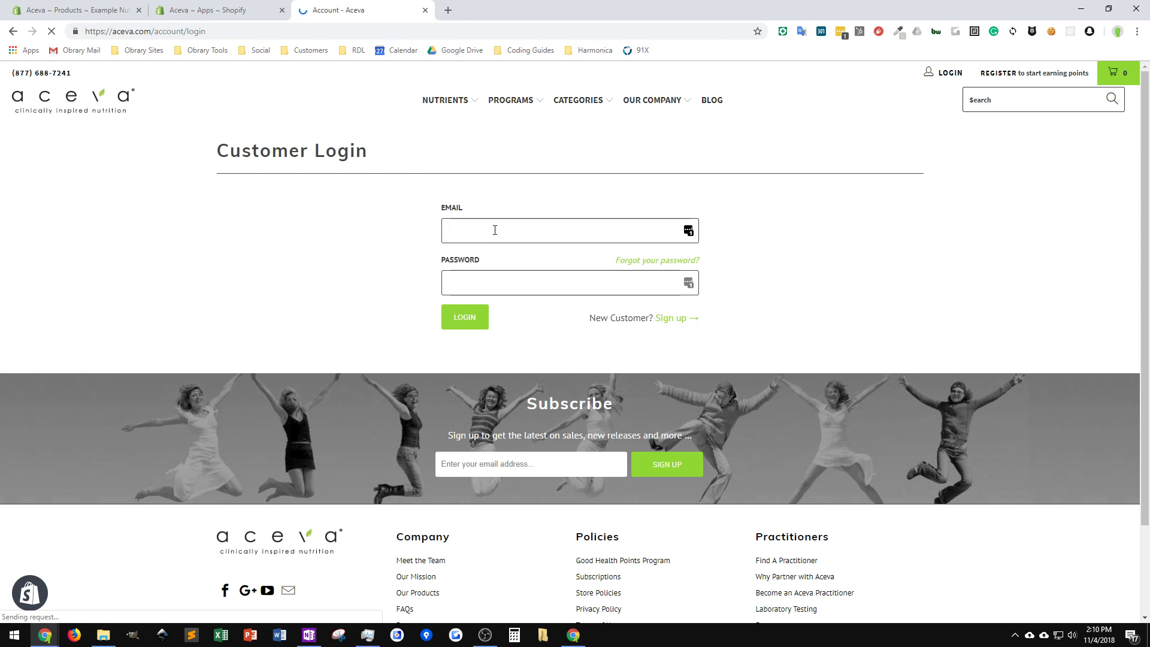
click(463, 319)
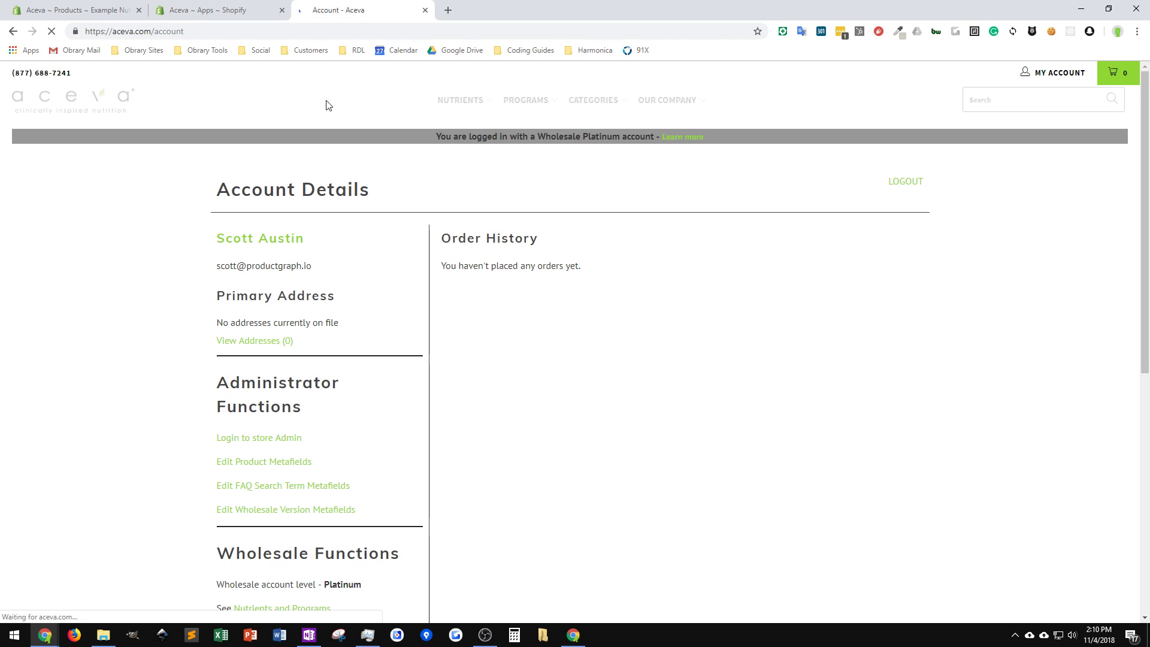
click(151, 32)
right_click(150, 33)
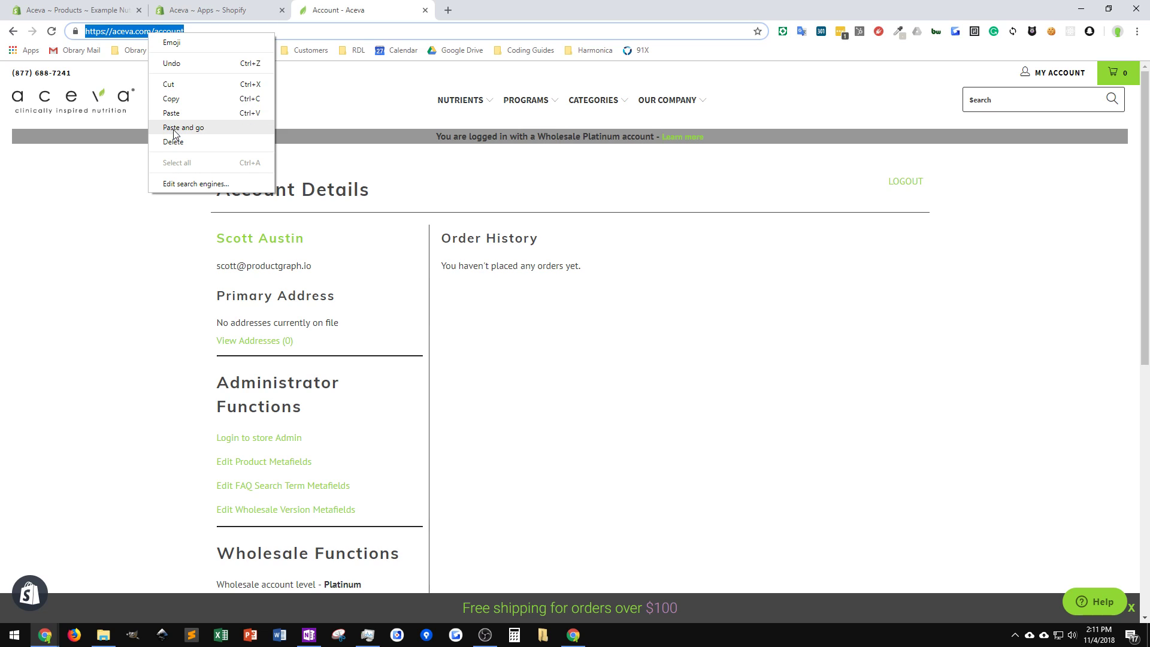
click(174, 128)
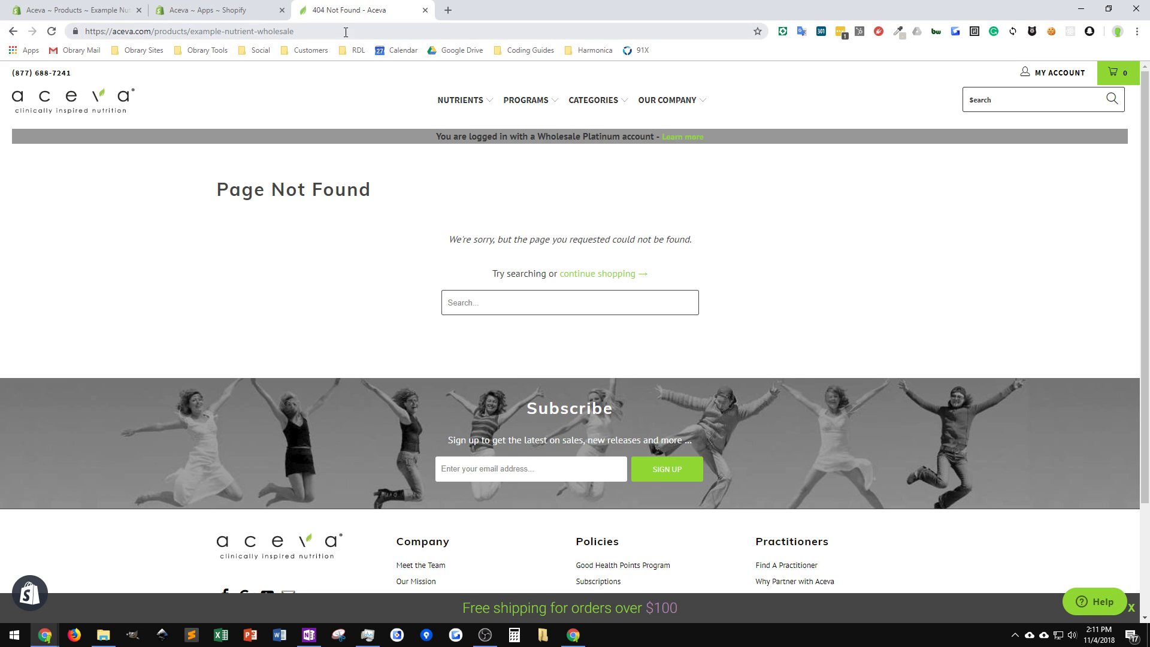
Check the handle in the redirected storefront address, and look over Example Nutrient's admin page down to its search engine listing.
drag(298, 34, 154, 31)
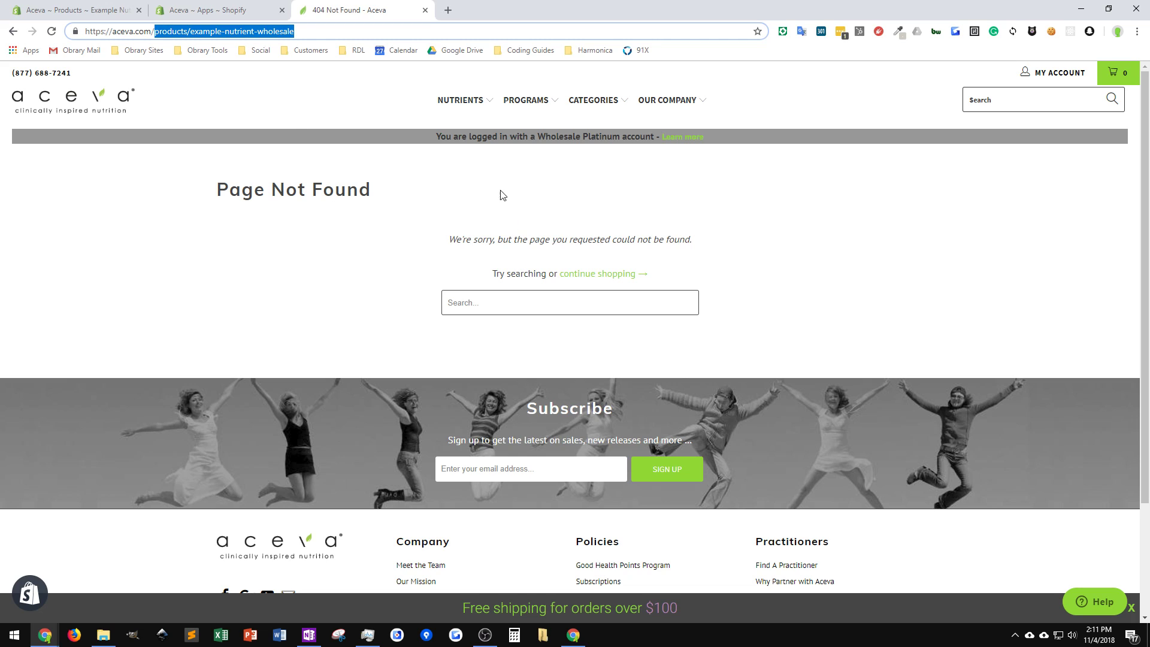
drag(307, 32, 192, 35)
click(107, 11)
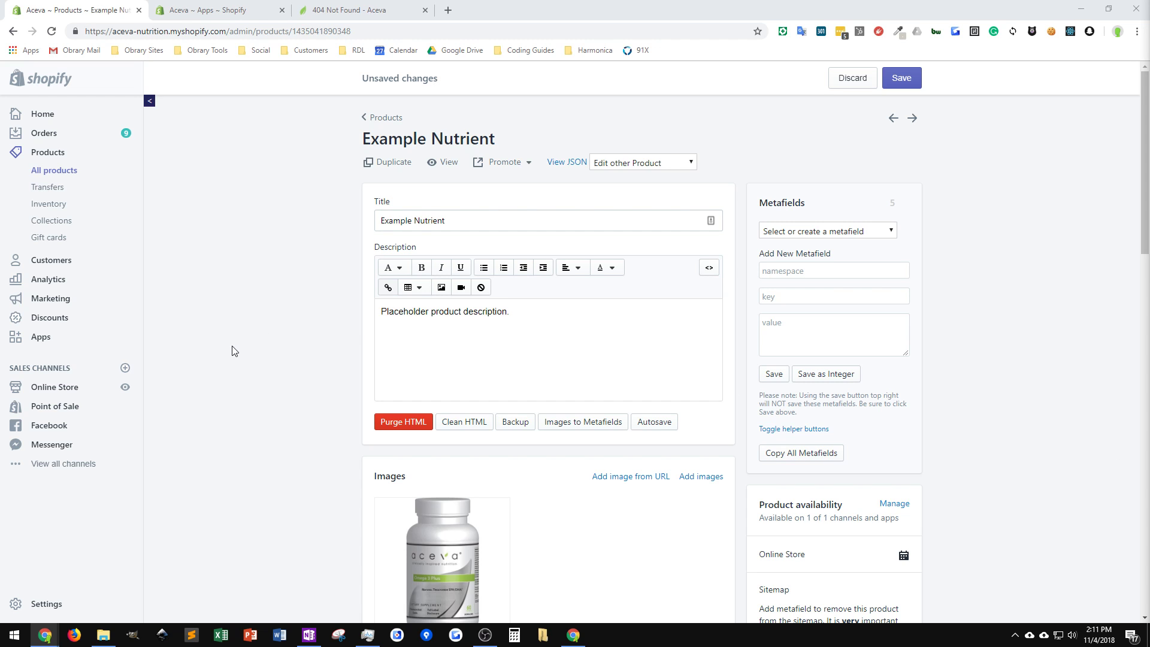
scroll(237, 351, down, 8)
scroll(241, 345, down, 5)
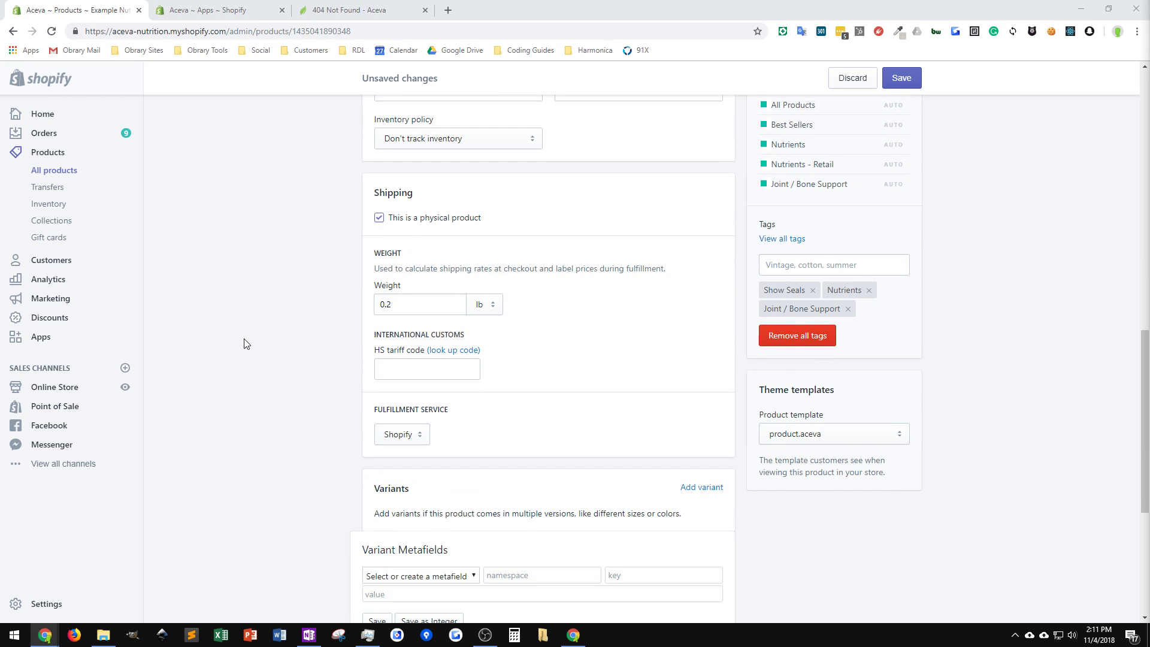
scroll(245, 343, down, 3)
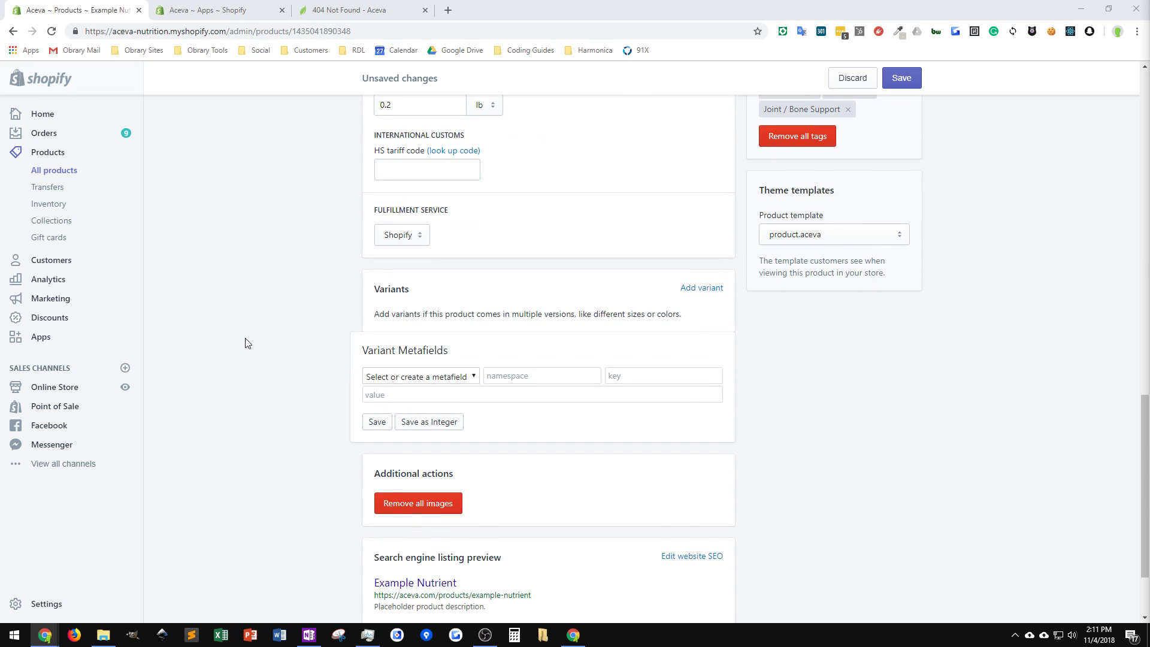
scroll(245, 342, up, 15)
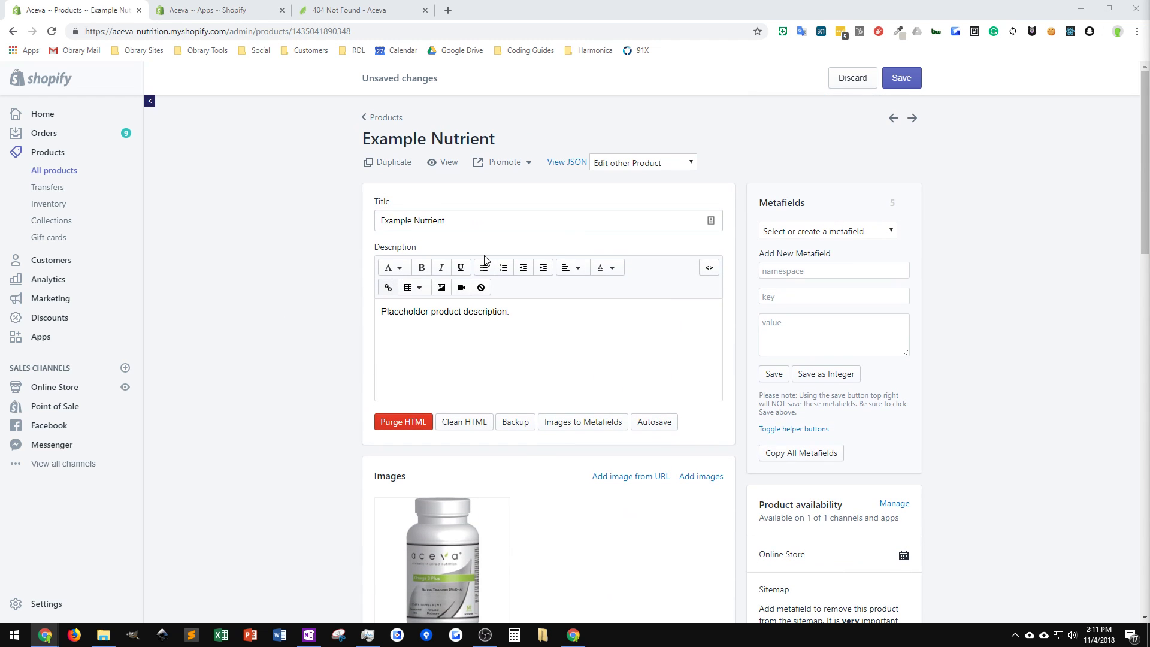
Save the Example Nutrient product and duplicate it, including its images, as "Example Nutrient - Wholesale".
click(901, 81)
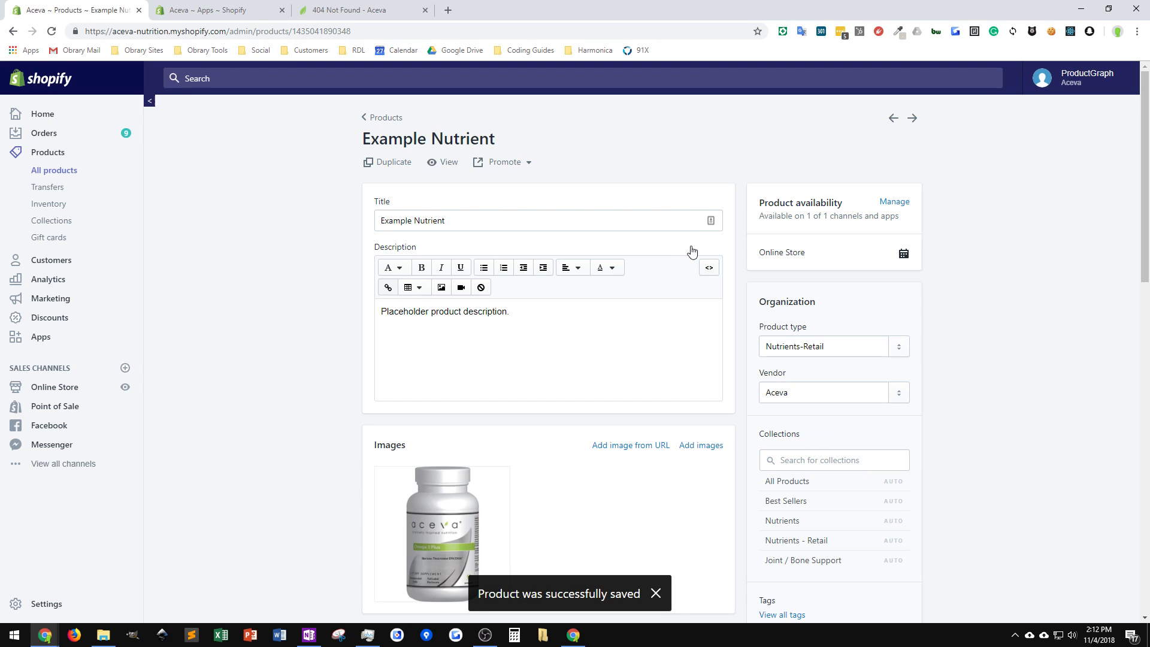
click(388, 163)
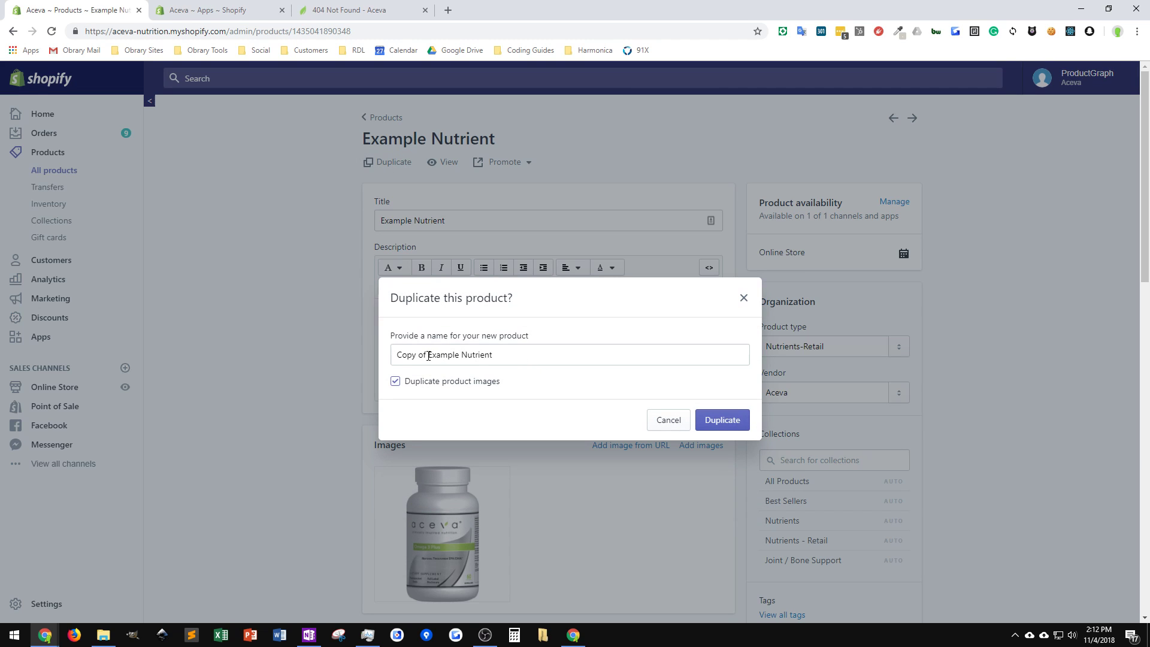
click(431, 358)
key(shift+Home)
key(BackSpace)
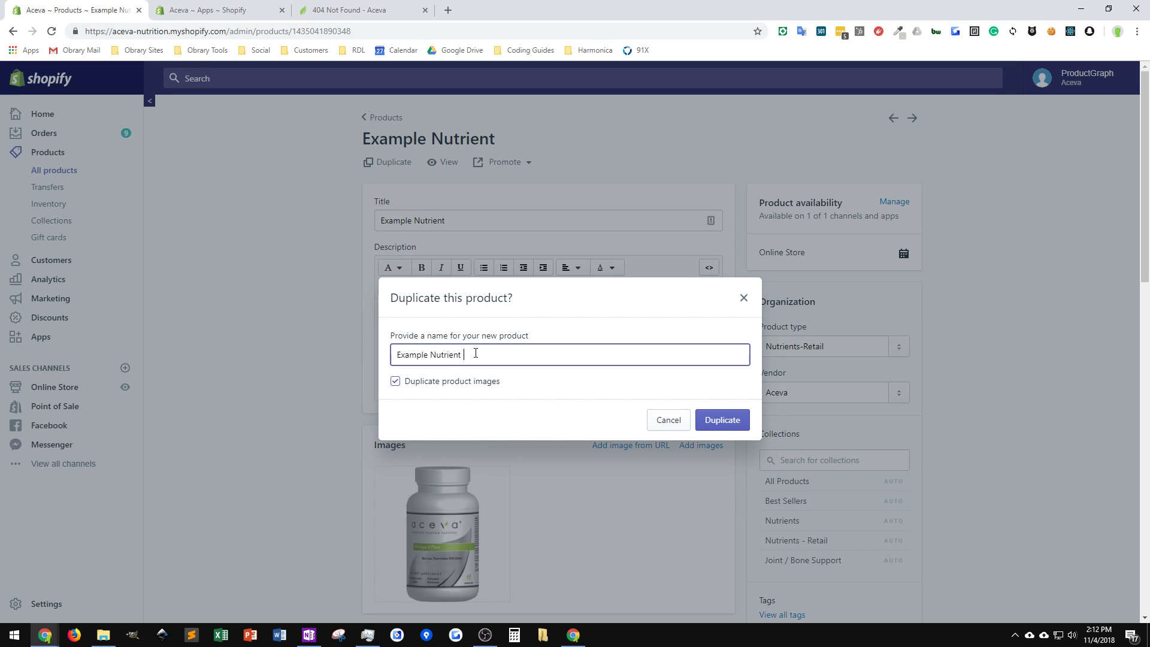
text(- Wholesale)
click(728, 419)
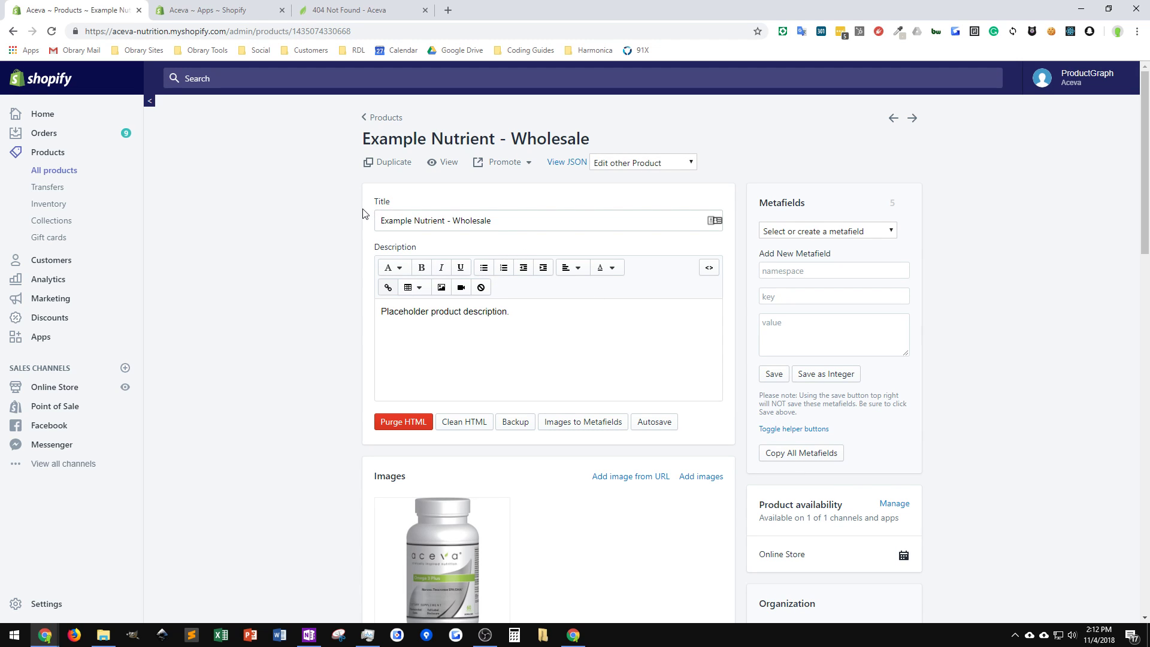
Open the website SEO settings of the wholesale product and check its URL handle.
scroll(534, 317, down, 15)
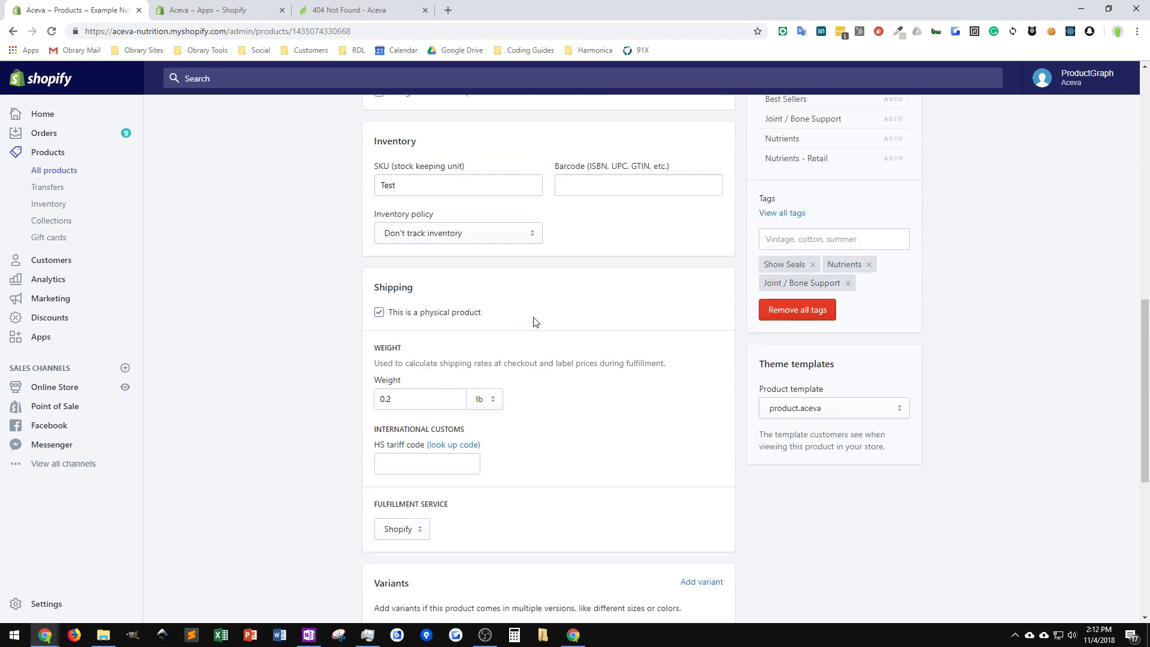
scroll(533, 318, up, 15)
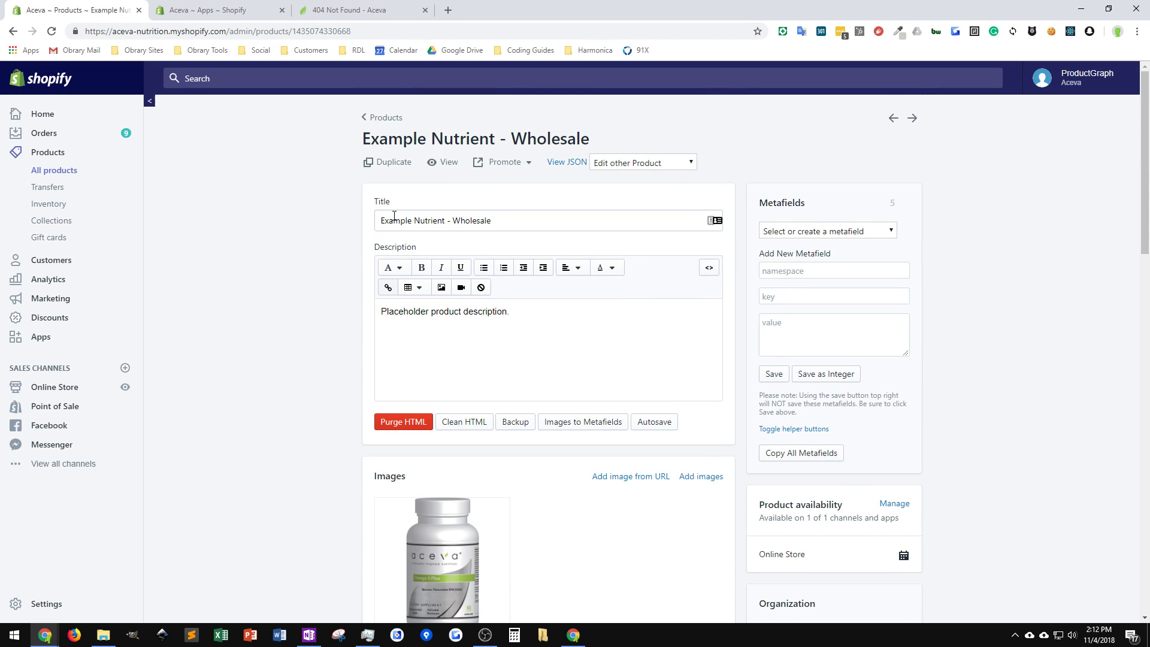
scroll(554, 398, down, 15)
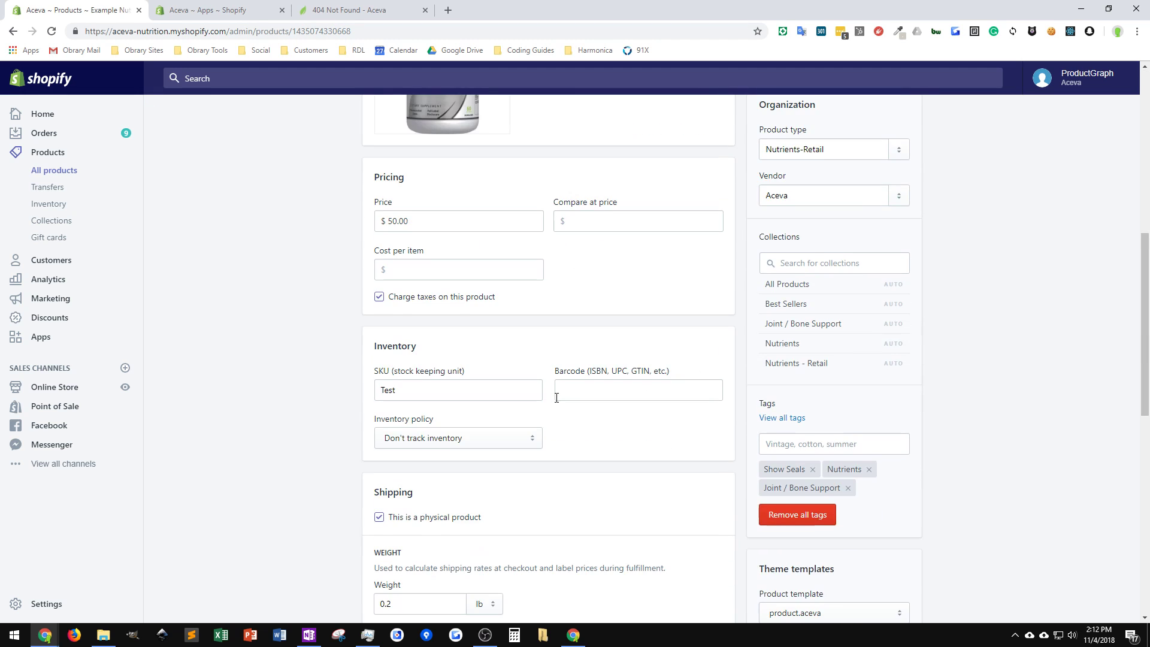
scroll(556, 397, down, 1)
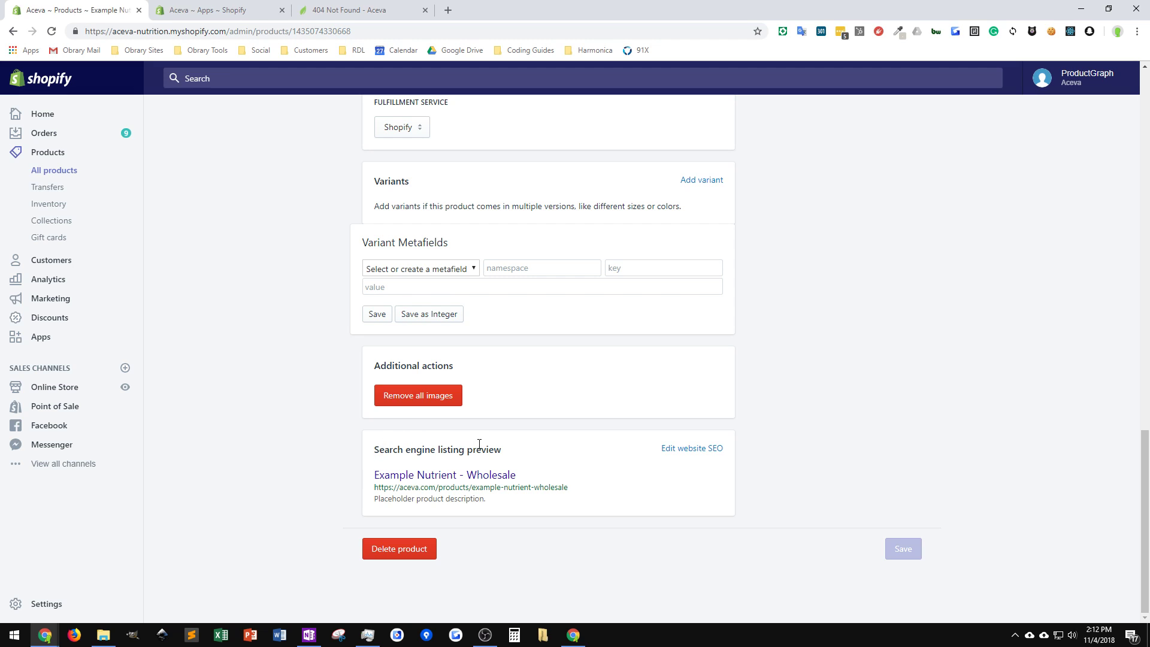
click(691, 454)
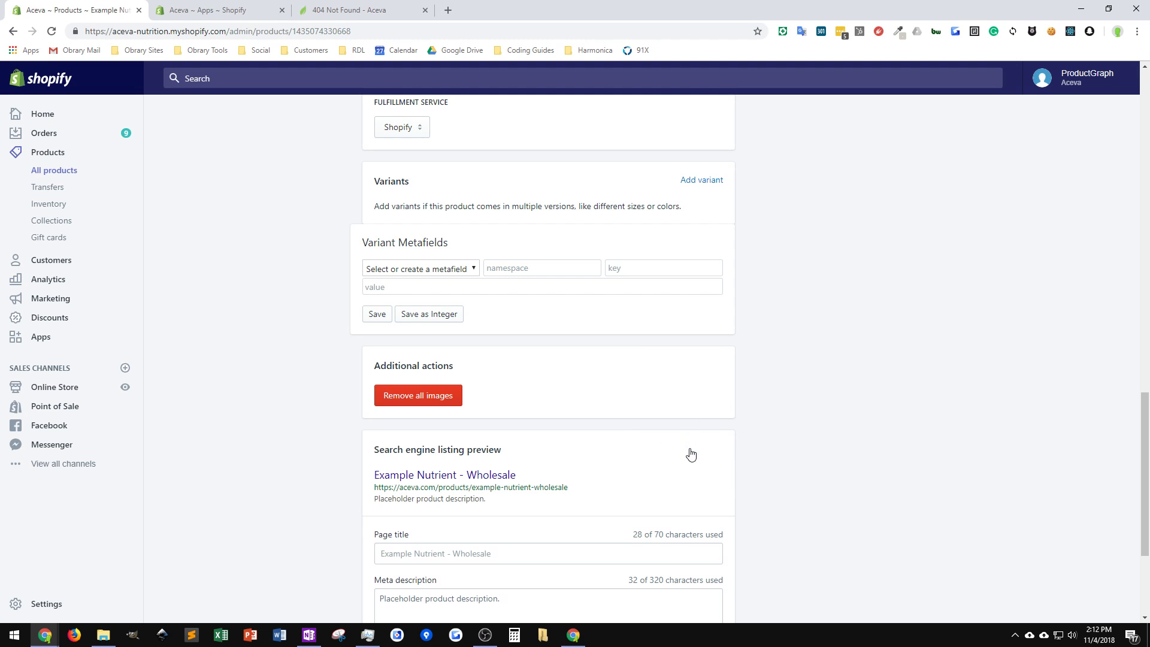
scroll(599, 498, down, 3)
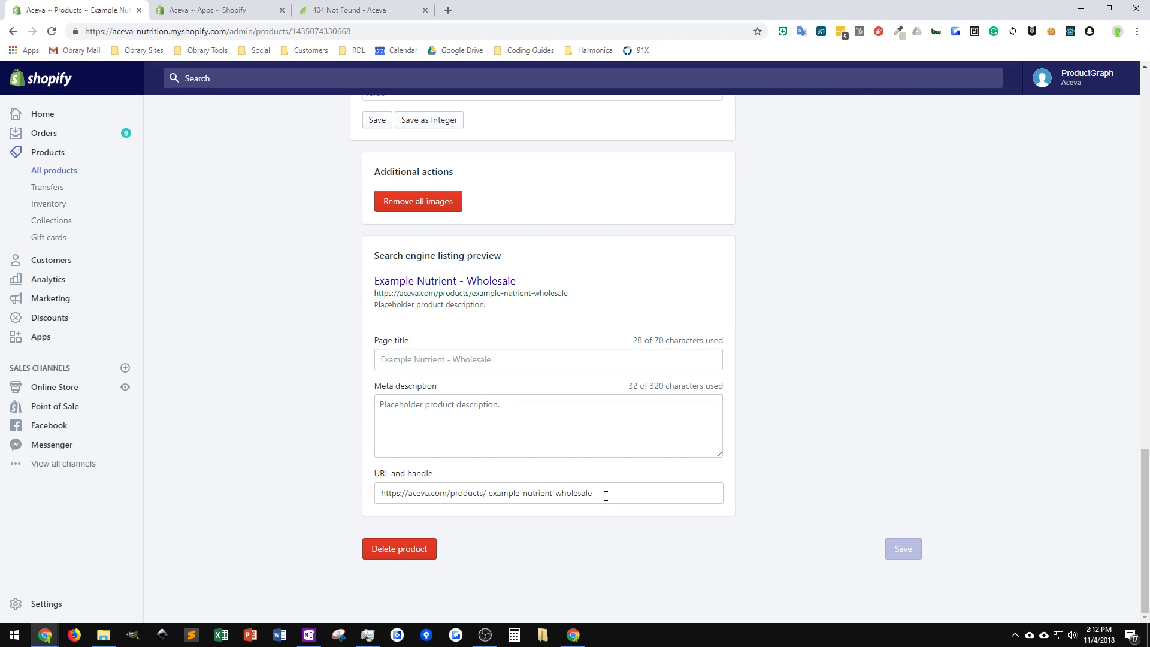
drag(595, 495, 489, 494)
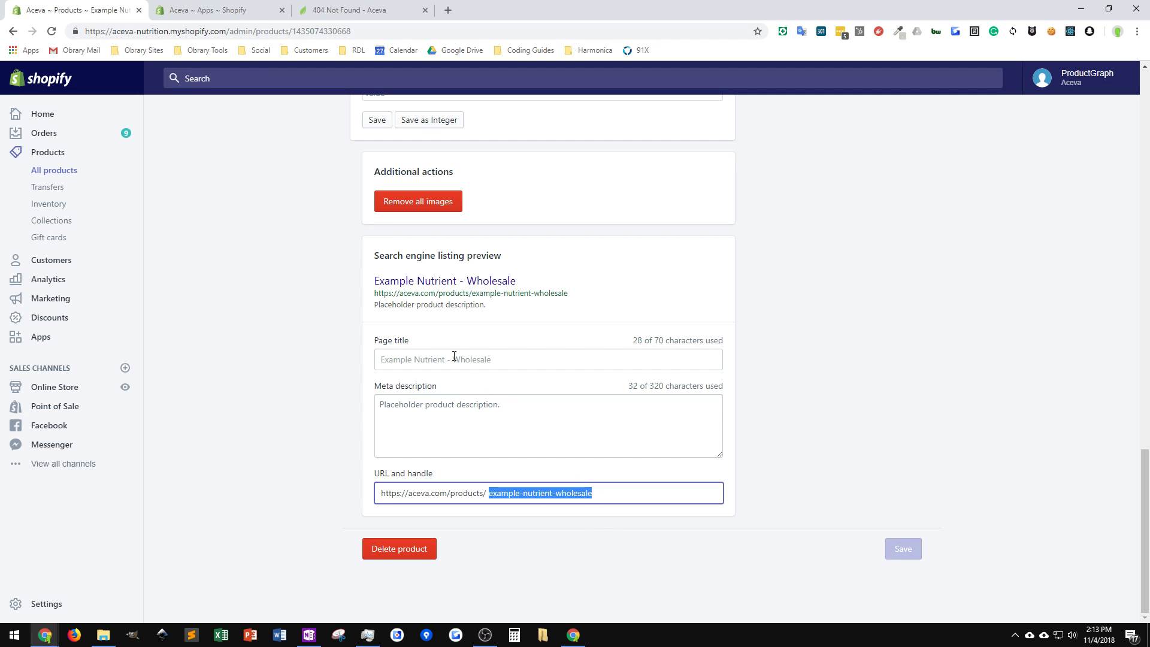
Reload the storefront product page with the handle example-nutrient-wholesale.
click(338, 16)
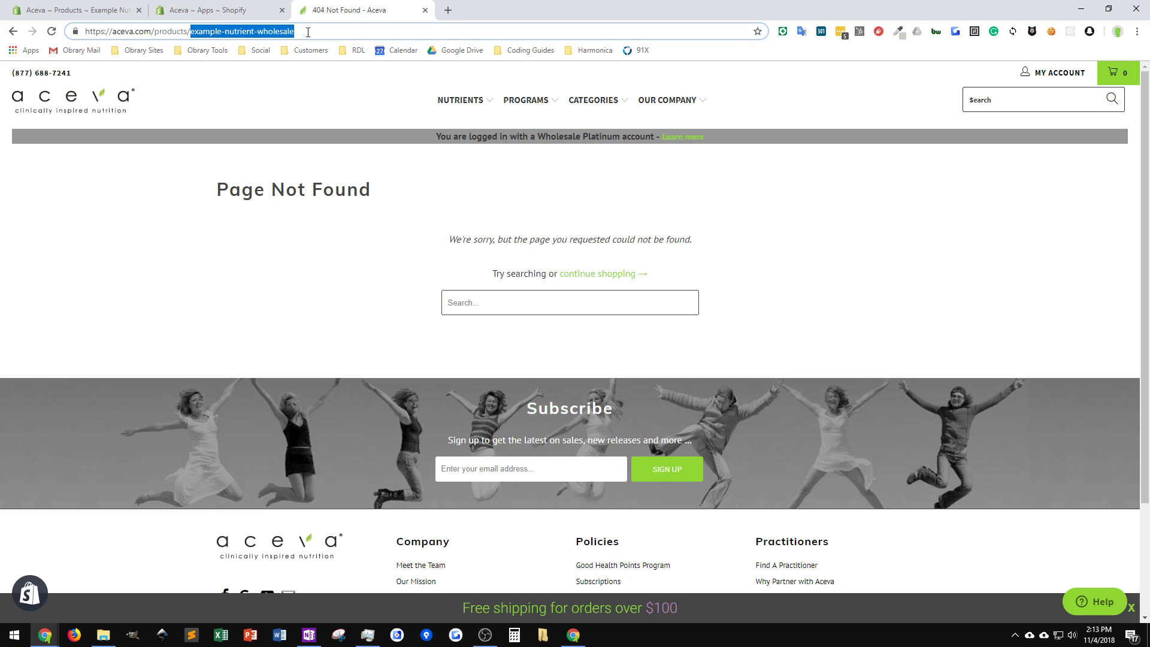
click(54, 33)
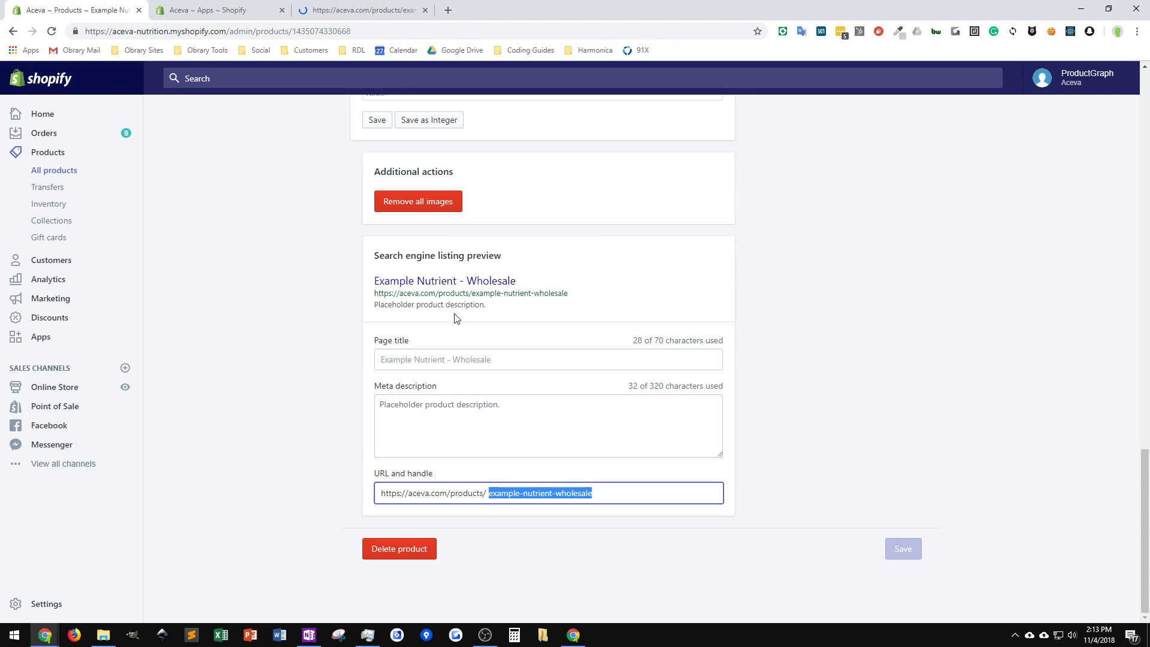
Delete the product_data.wholesale_version metafield from the wholesale product and save the product.
scroll(455, 318, up, 20)
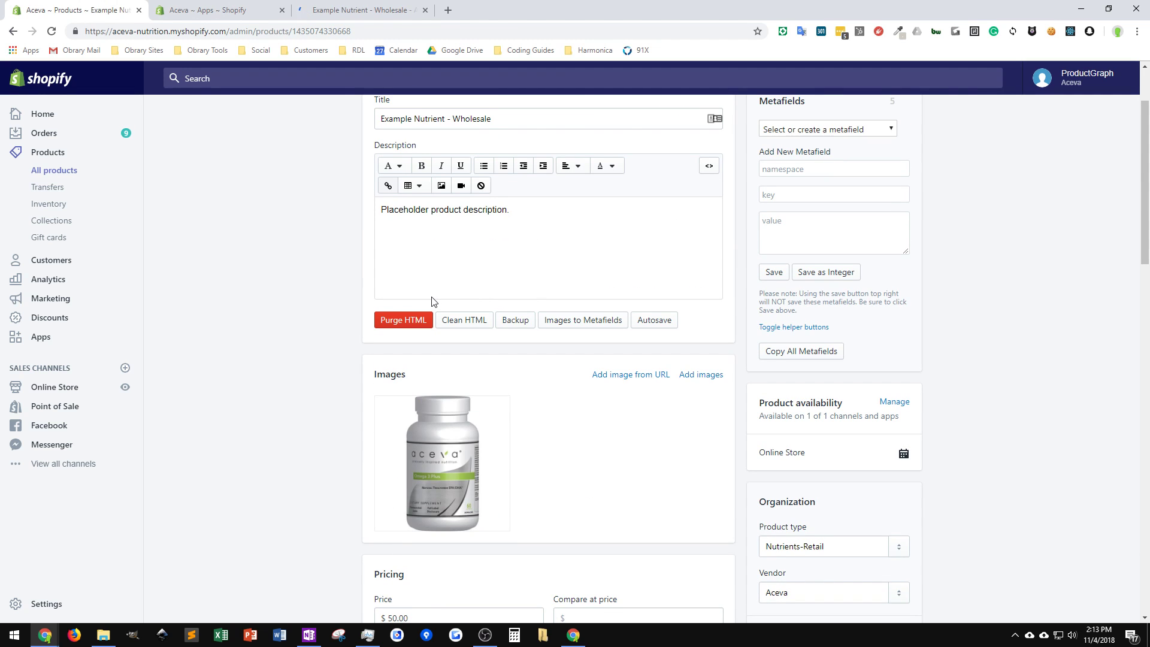
scroll(435, 301, up, 2)
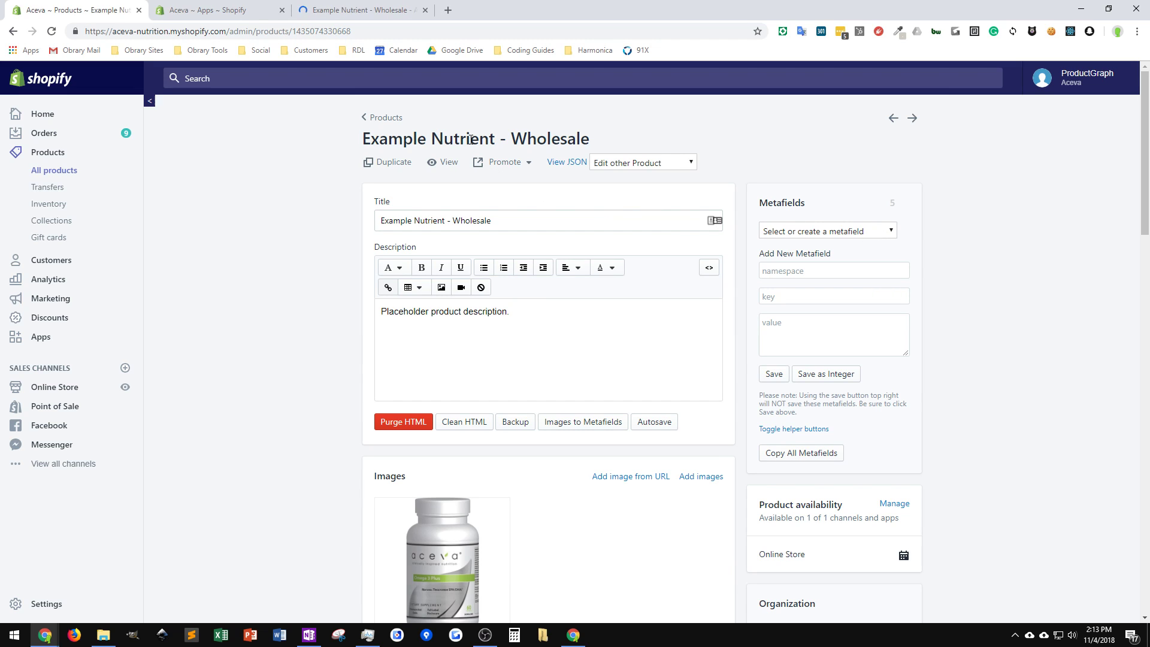
click(887, 232)
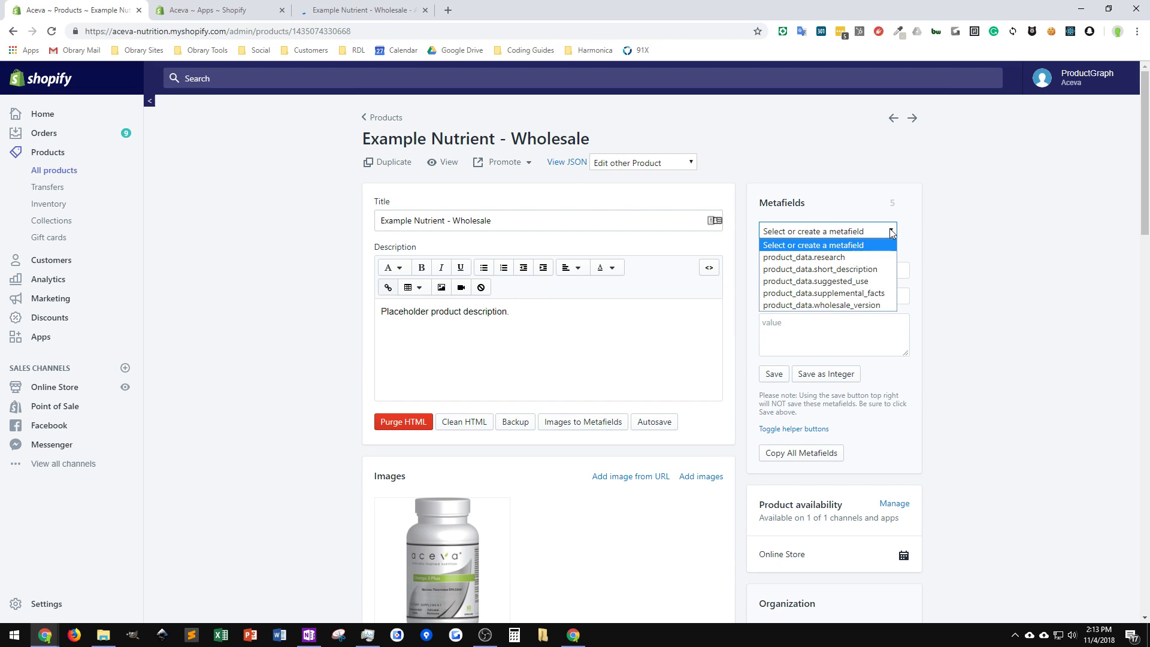
click(832, 305)
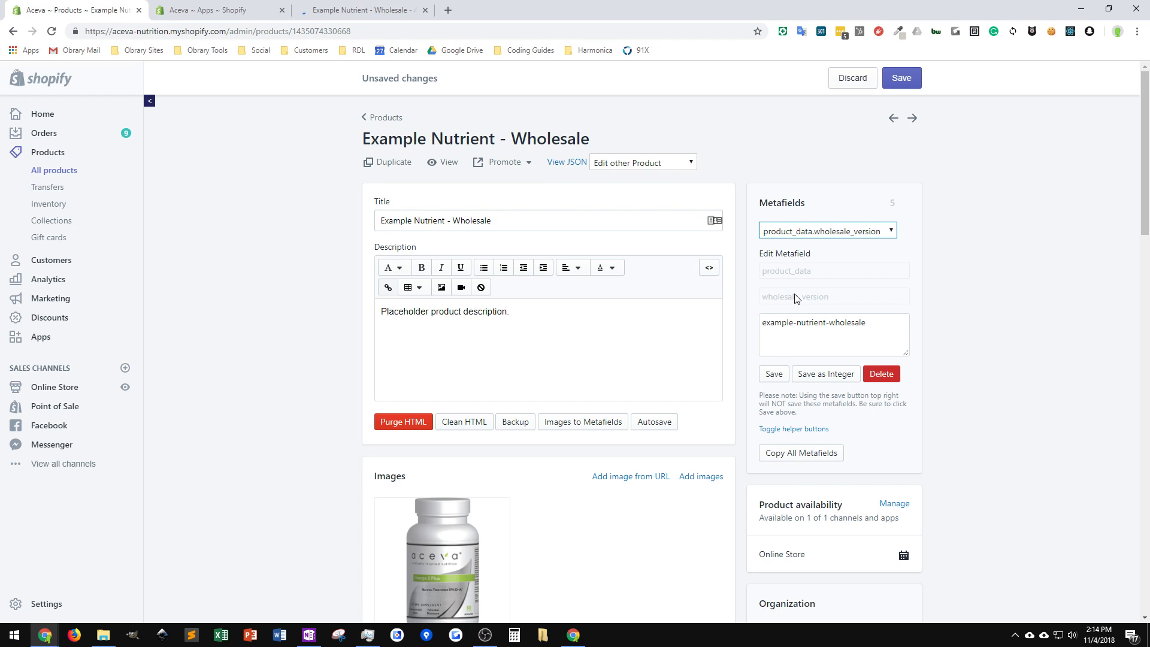
click(881, 375)
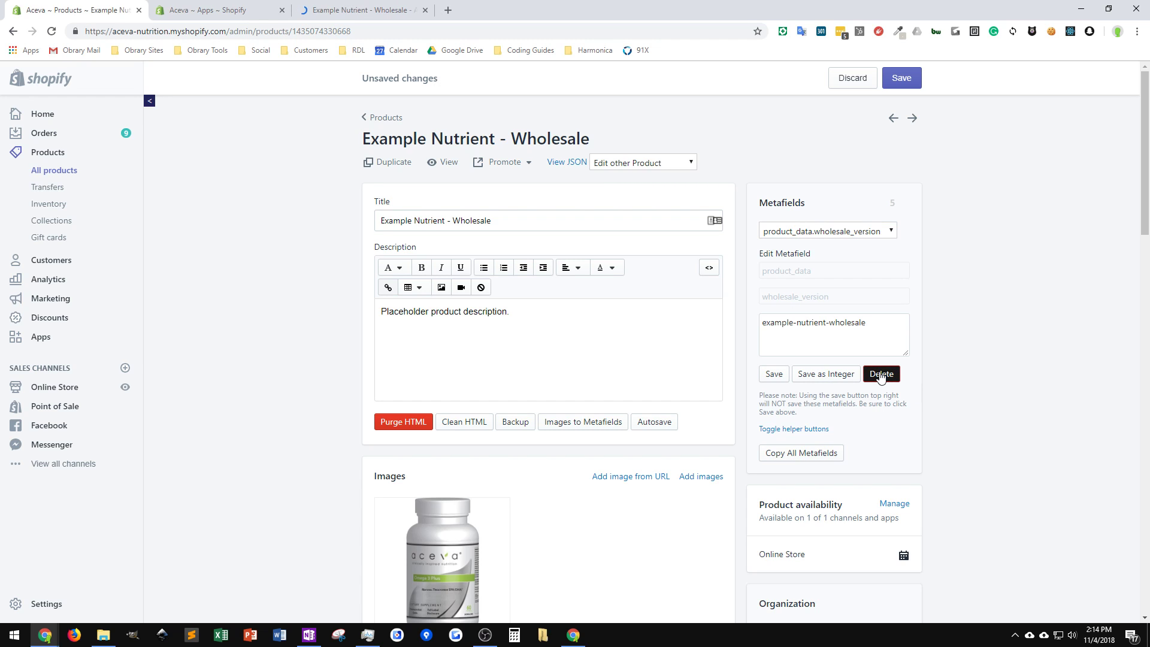
click(909, 80)
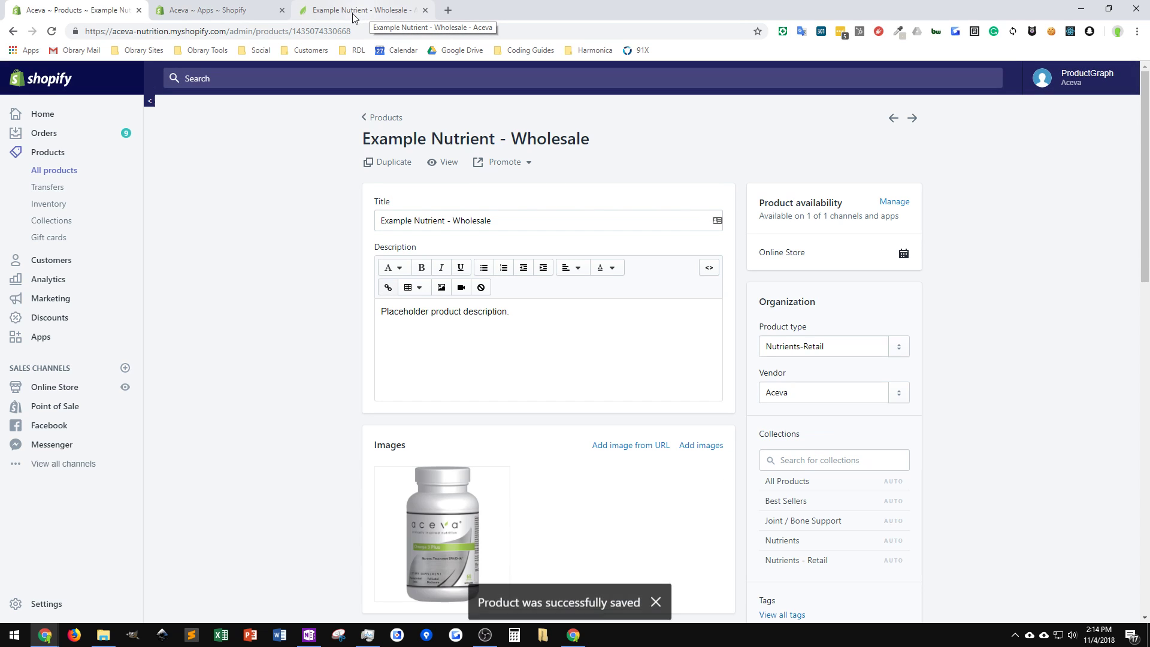
View the wholesale product on the storefront, and test the redirect by opening its address without the "-wholesale" ending.
click(353, 17)
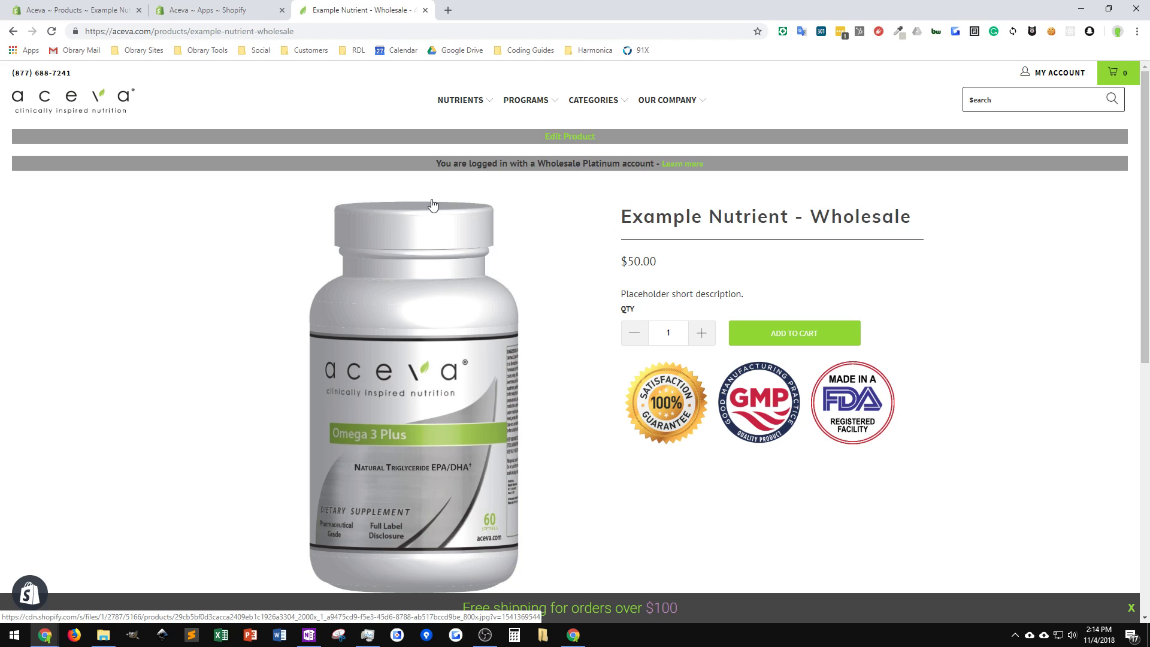
click(251, 34)
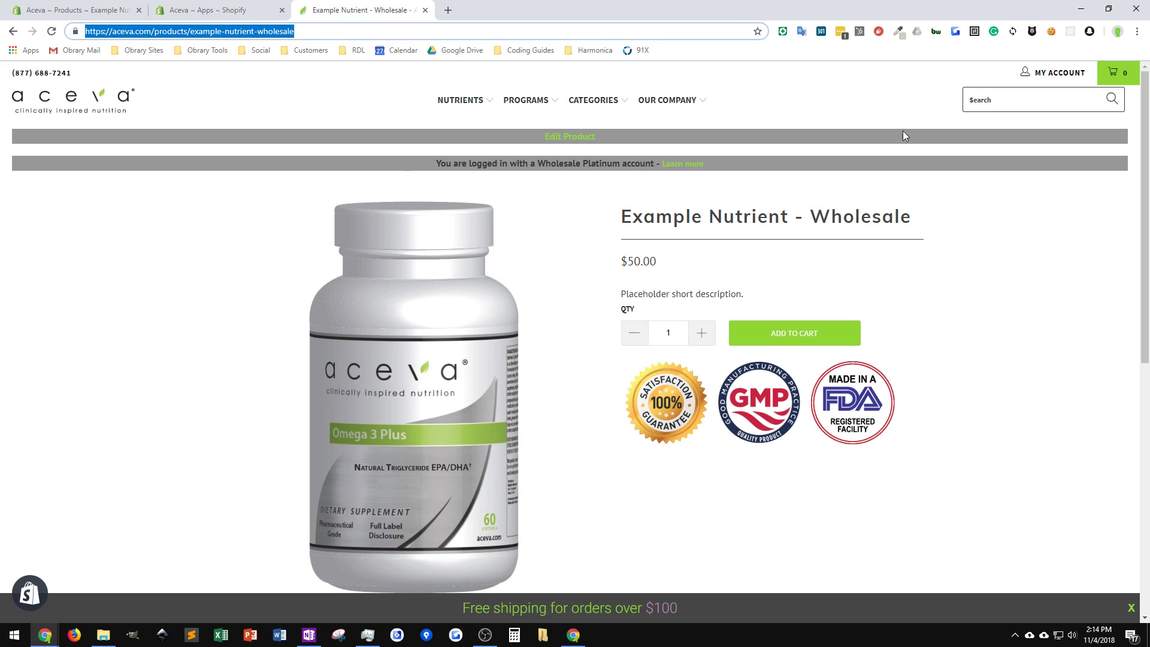
click(256, 31)
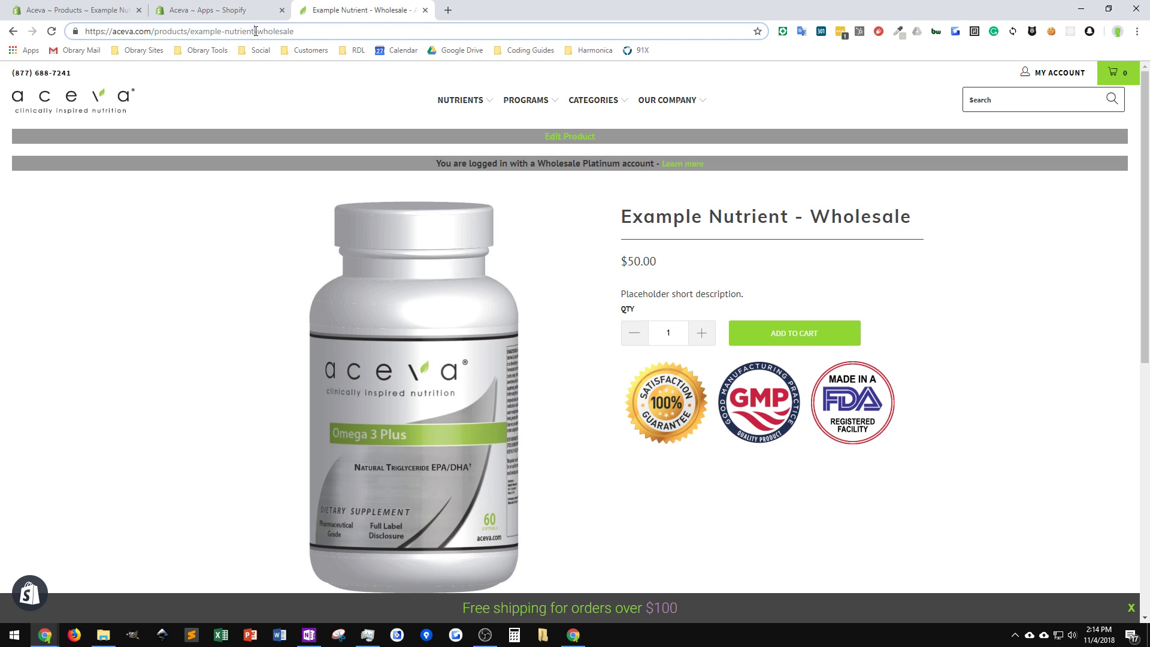
drag(255, 31, 410, 32)
key(BackSpace)
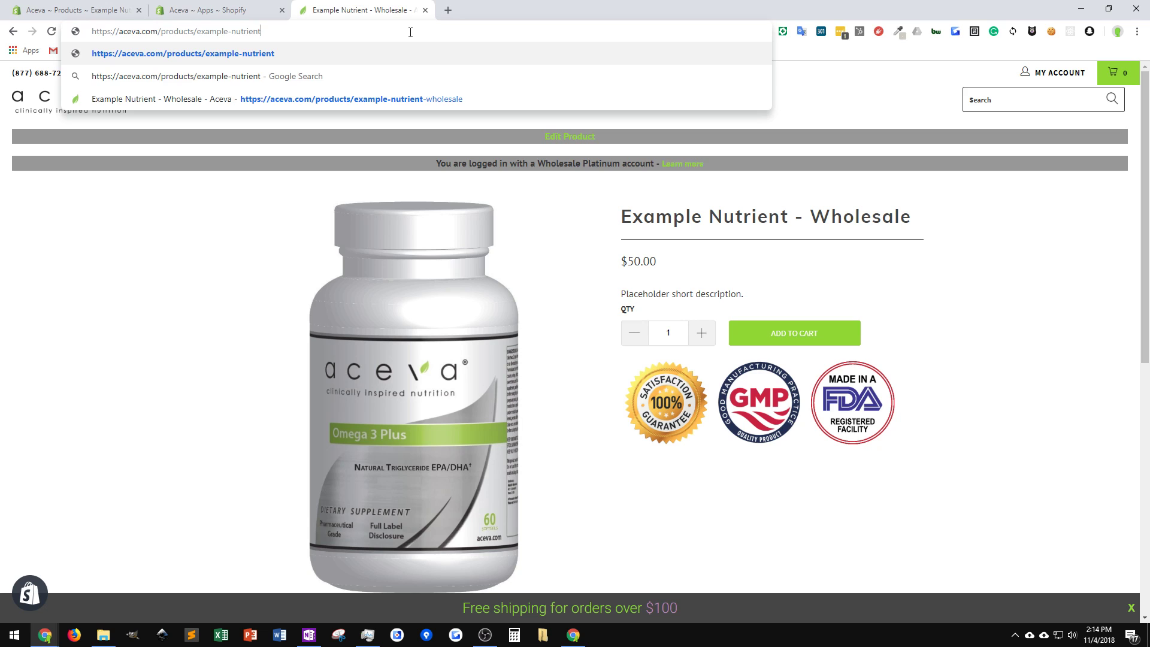
key(Return)
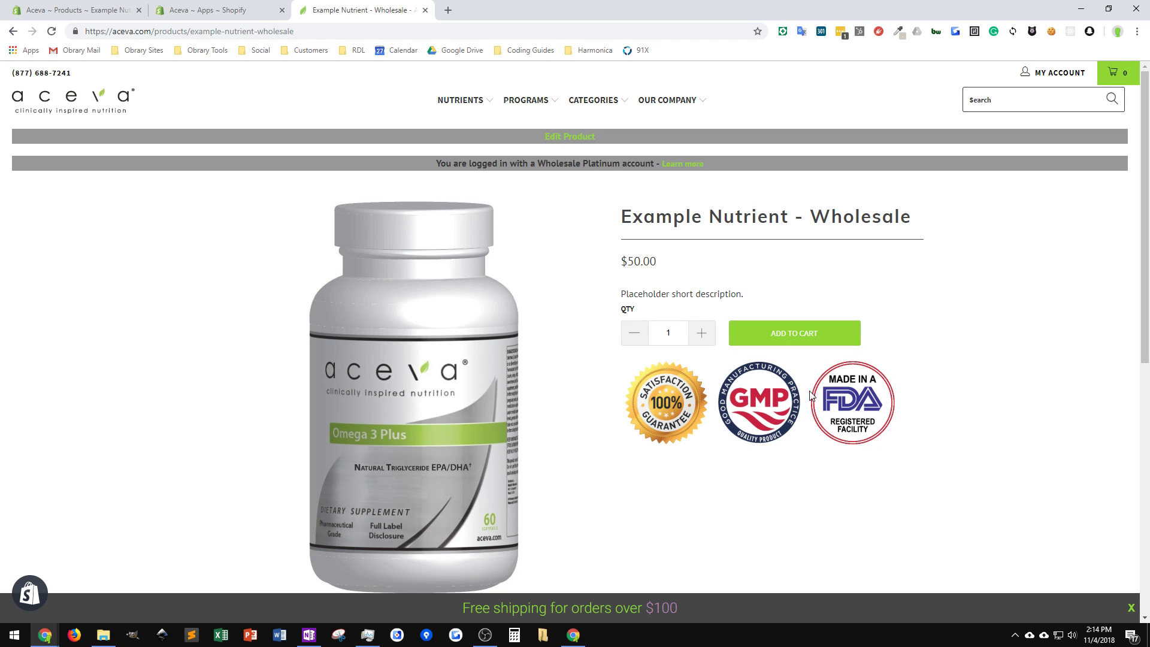
Return to the wholesale product's admin page and look over its pricing, inventory, shipping and variants sections.
click(205, 13)
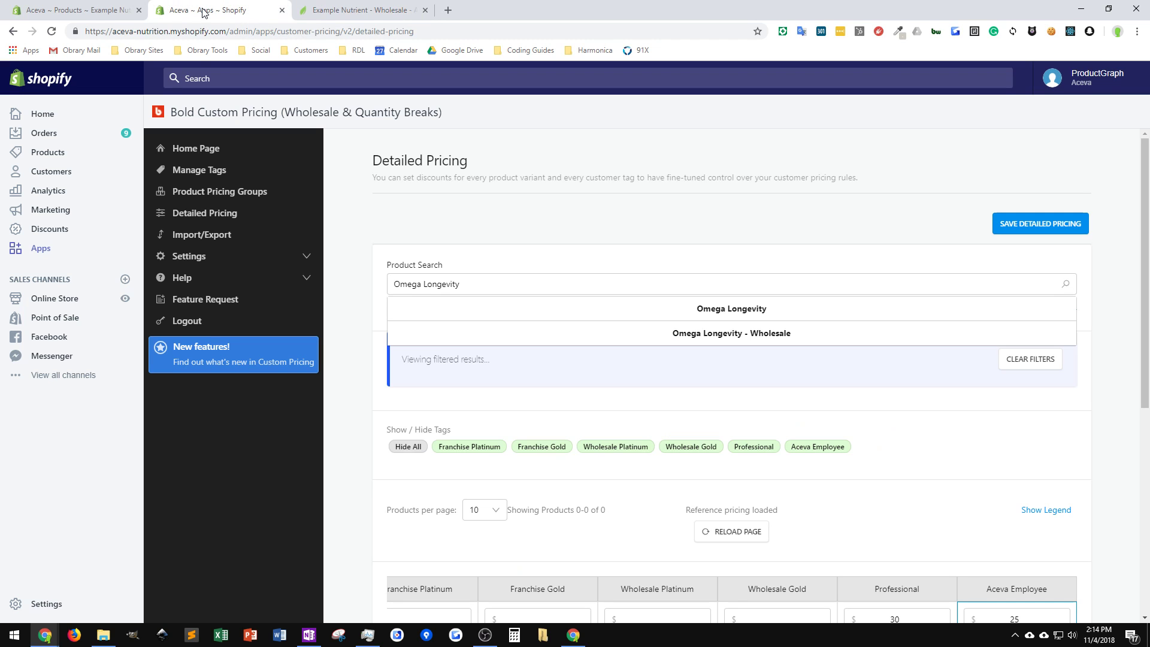
click(71, 10)
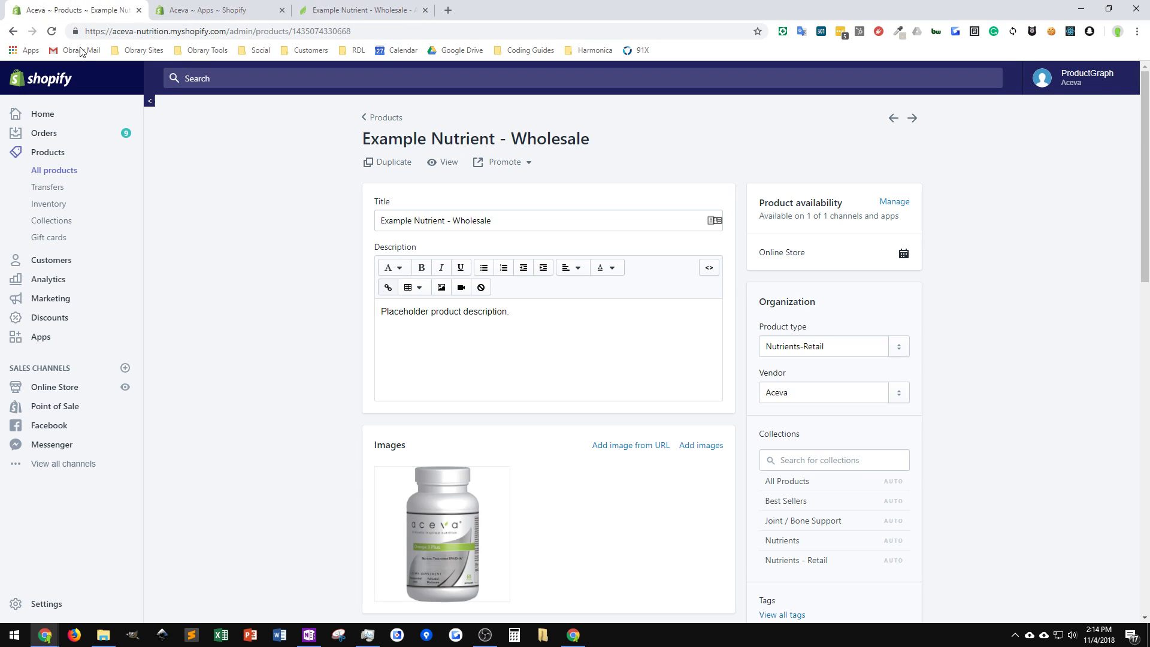
scroll(551, 392, down, 10)
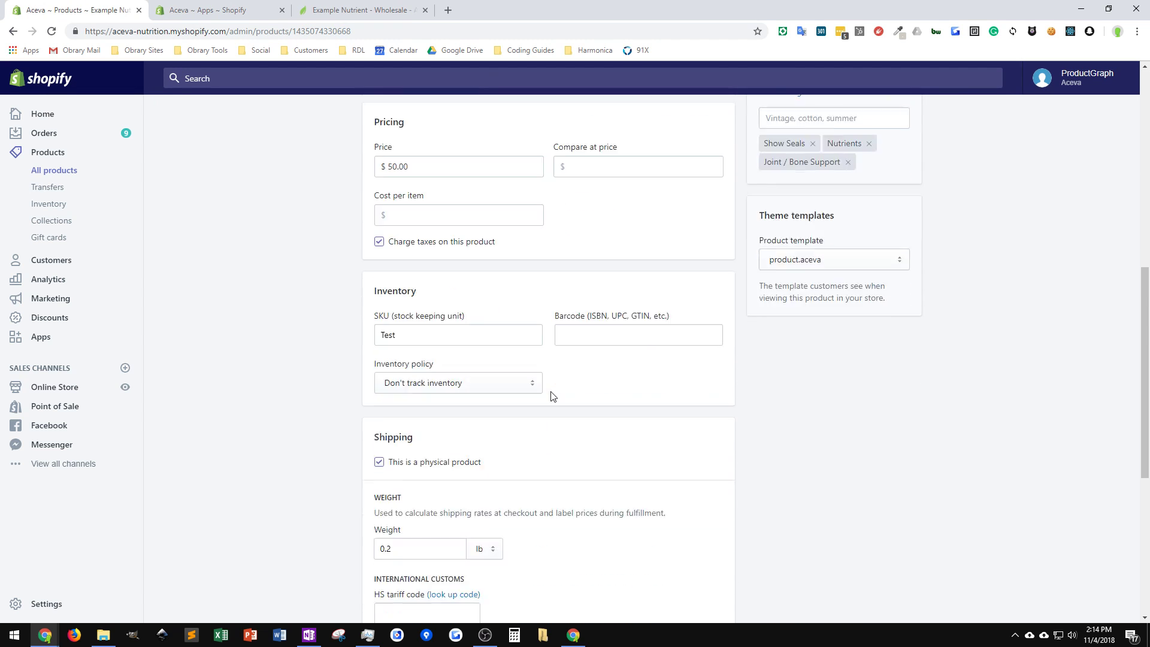
scroll(457, 341, down, 2)
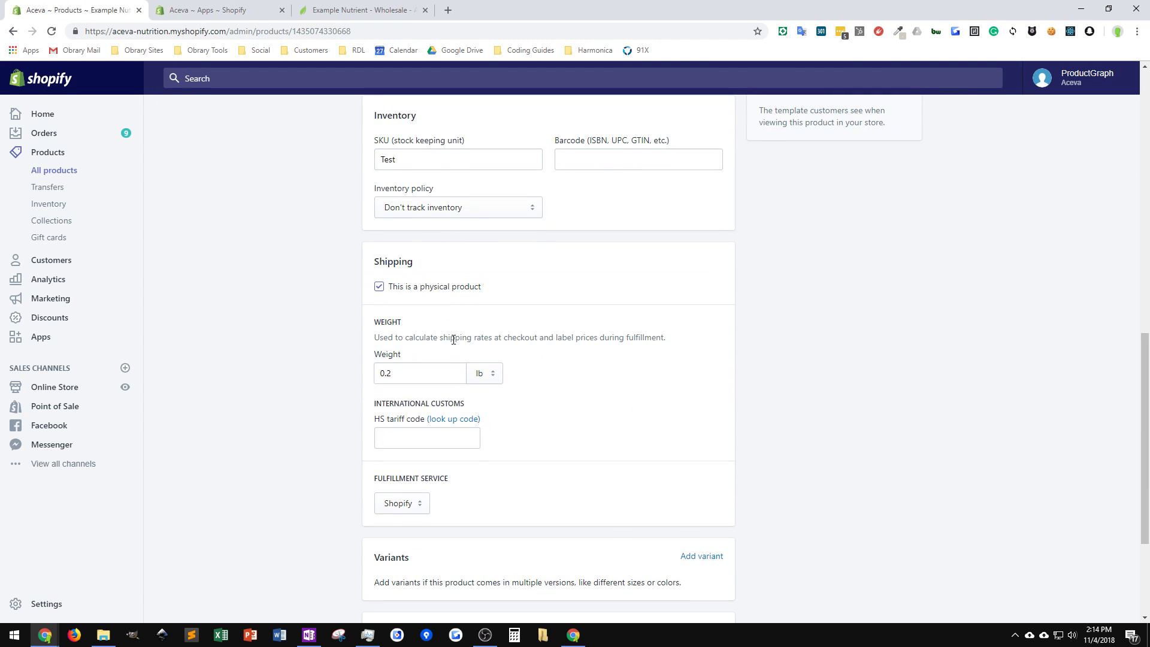
scroll(441, 400, up, 12)
scroll(440, 382, down, 5)
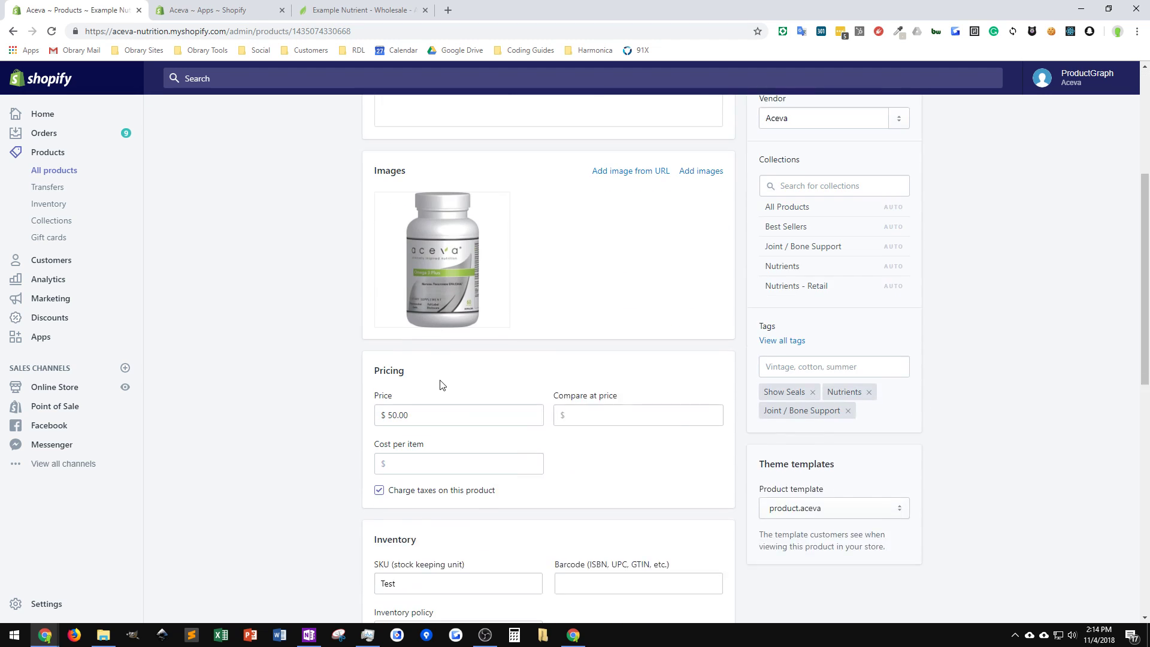
scroll(569, 363, up, 1)
scroll(569, 360, down, 10)
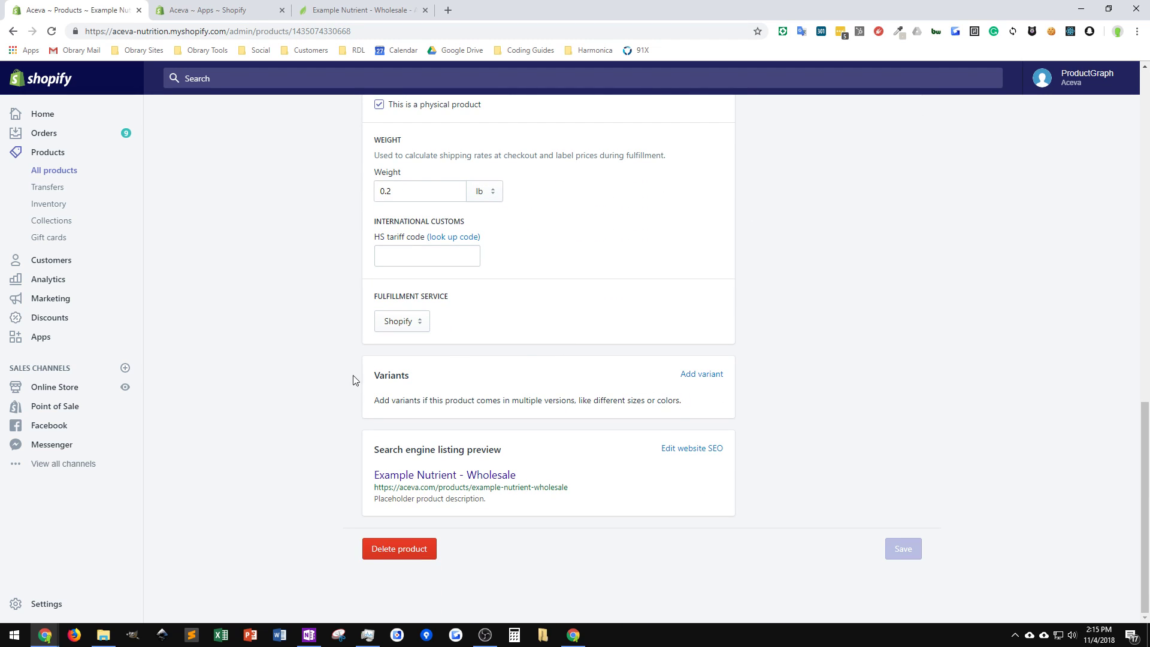
Add a variant option named Package with the values Bottle and Case (12) to the wholesale product.
click(698, 378)
click(699, 378)
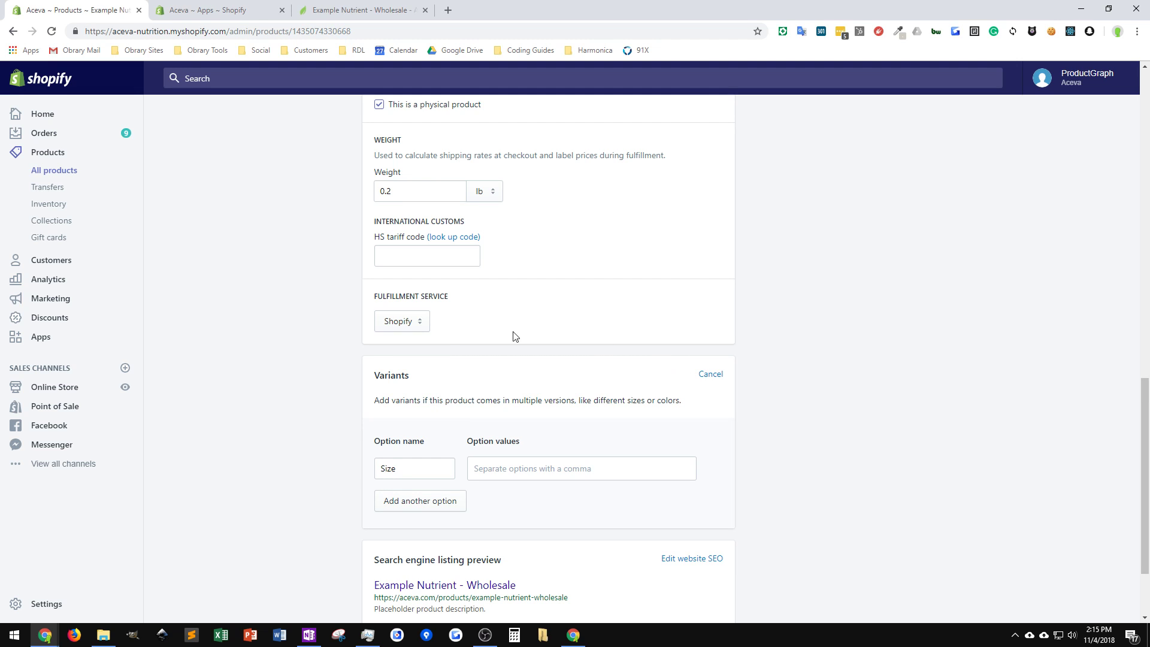
drag(408, 463, 347, 459)
text(Package)
key(Tab)
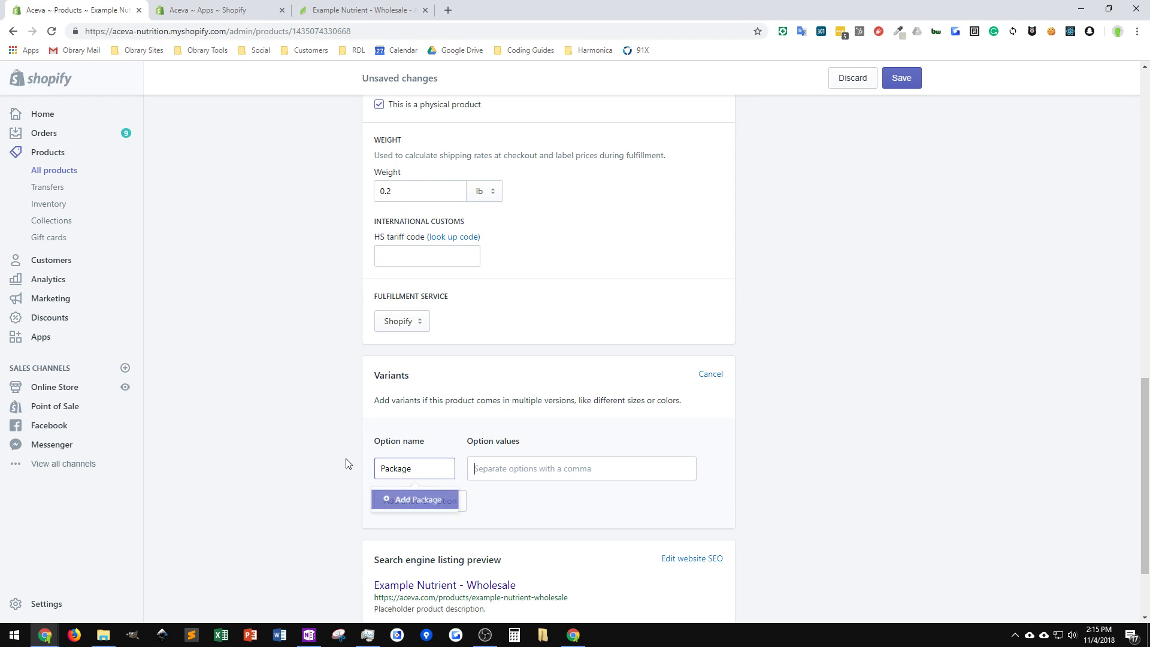
text(Bot)
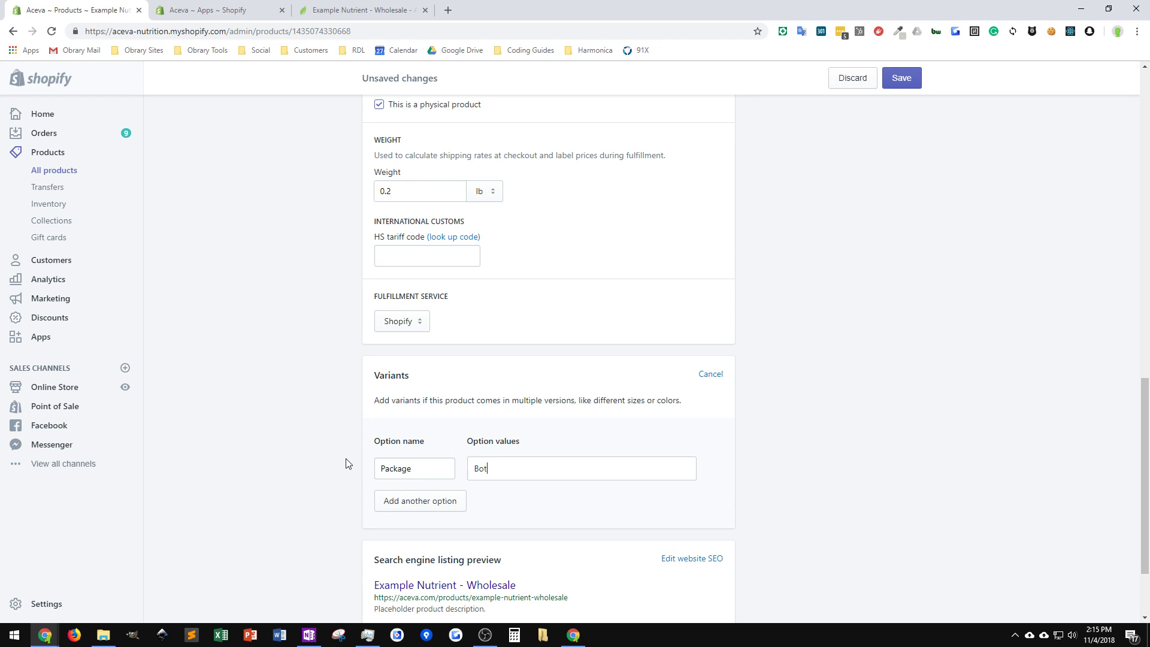
text(tle,)
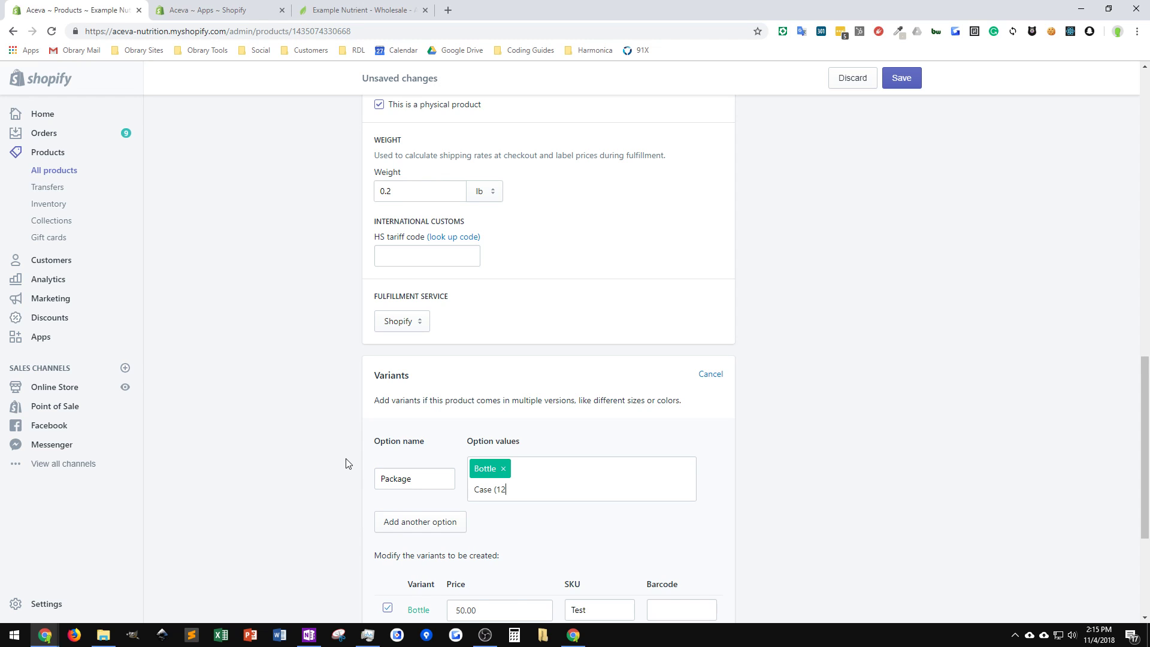
text(Case (12),)
scroll(611, 458, down, 4)
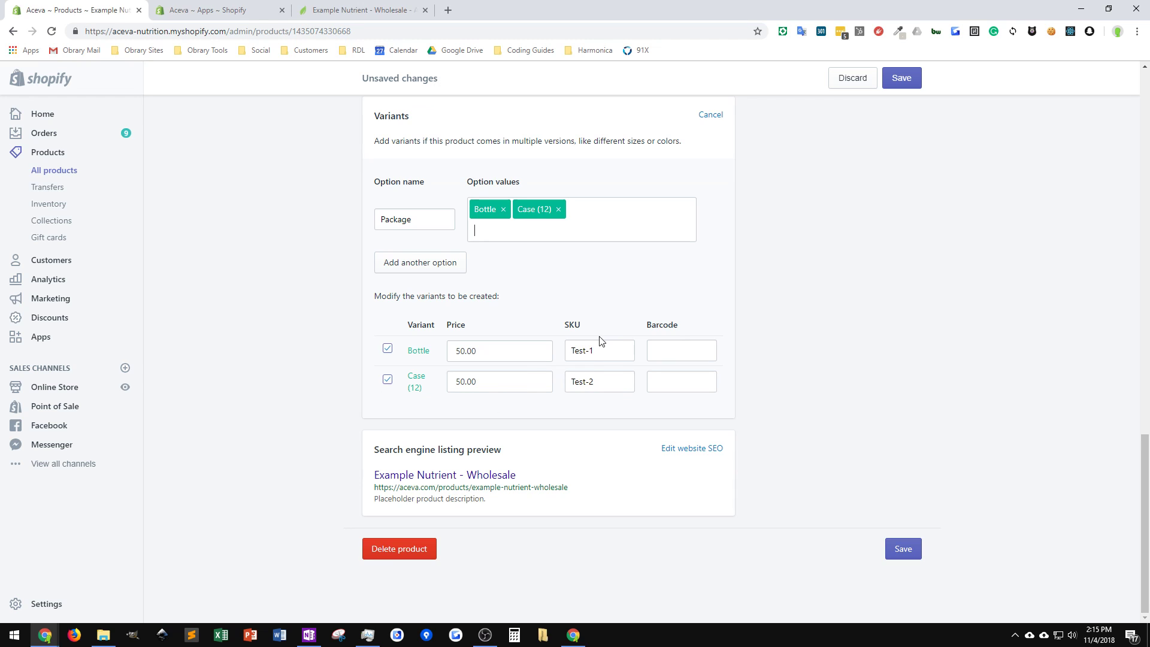
Set the SKUs to Test for the Bottle variant and Test-Case for the Case (12) variant, and save the product.
click(601, 353)
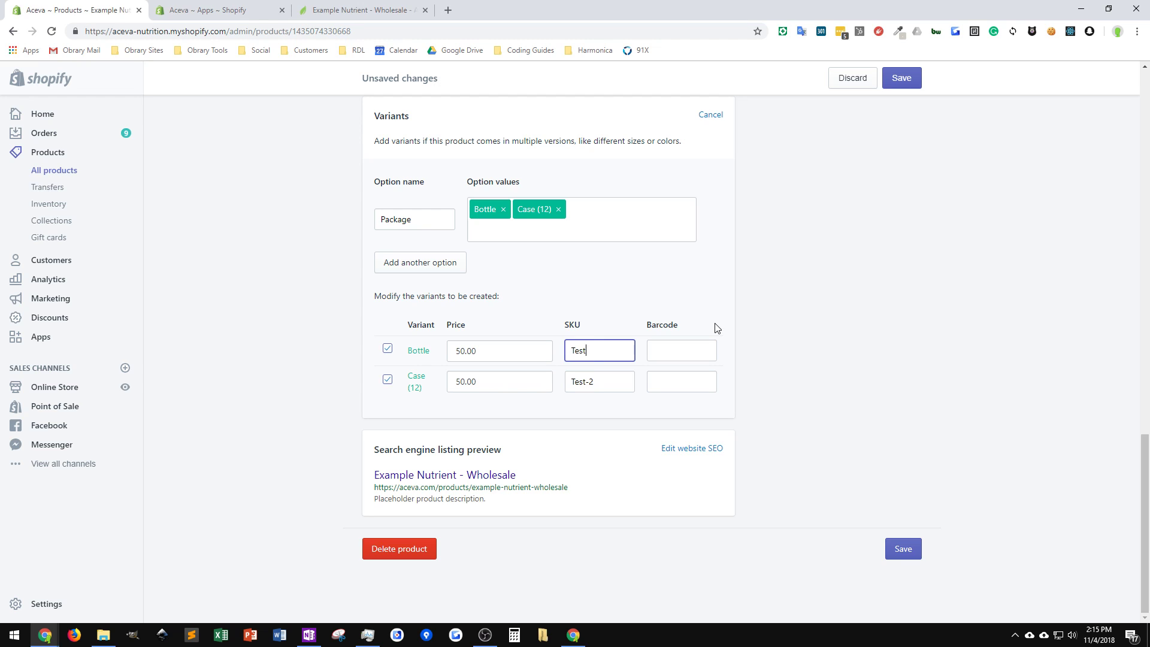
click(625, 383)
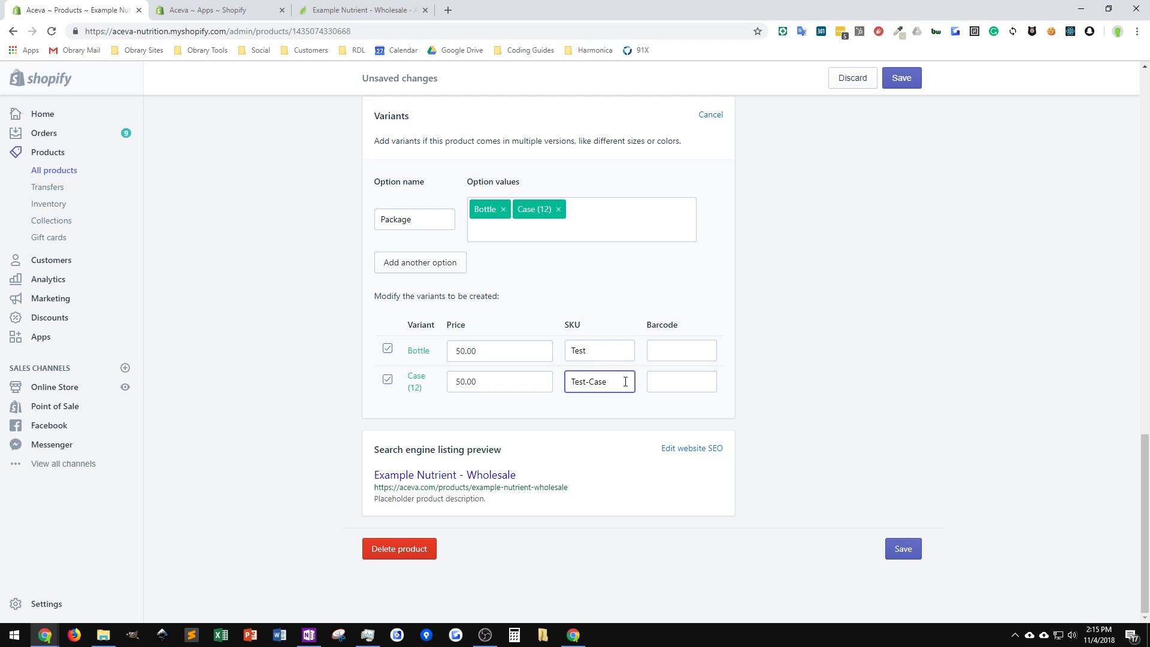
click(898, 78)
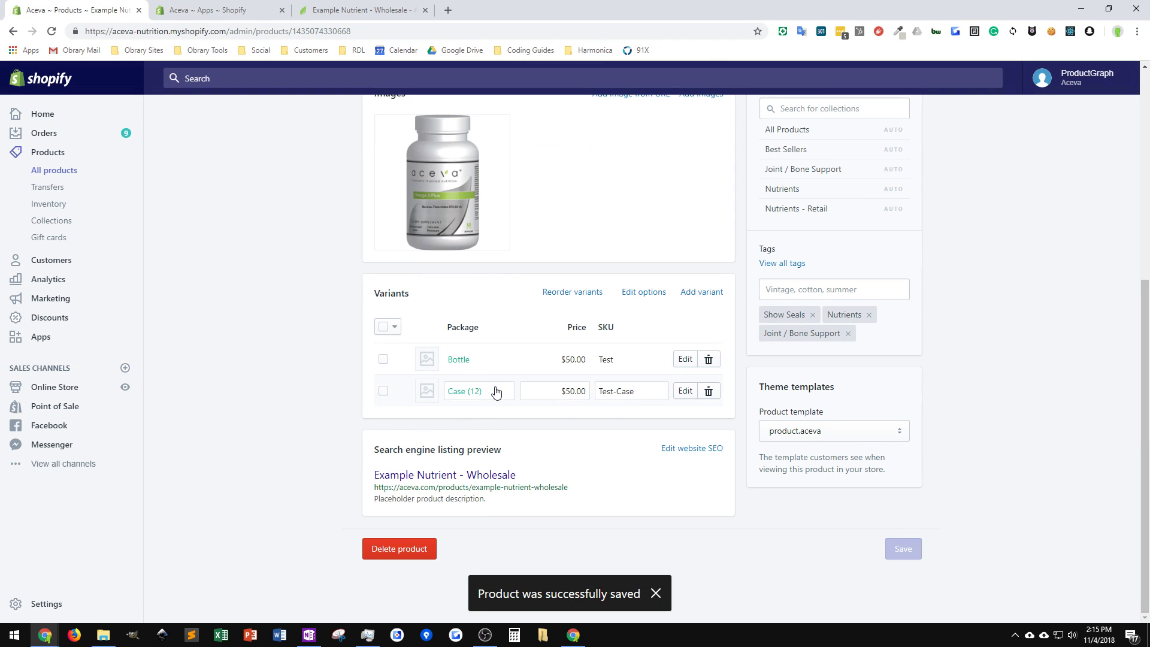
Switch to the Calculator and multiply the bottle price of 50 by 10.08 to work out the case price.
double_click(576, 394)
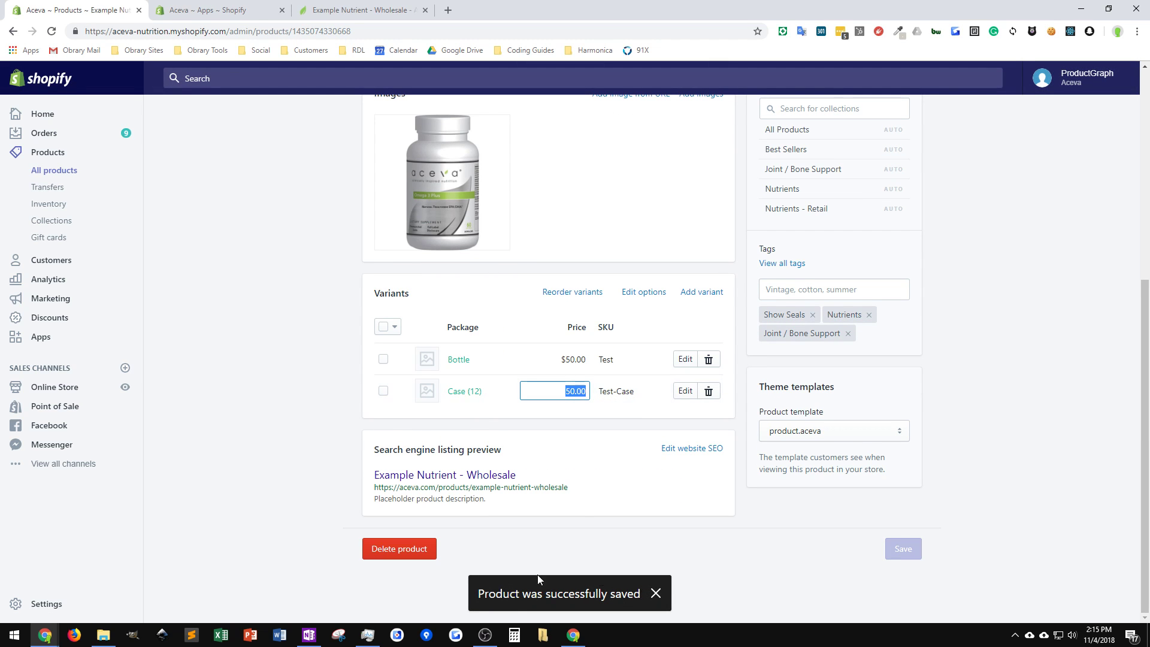
click(514, 635)
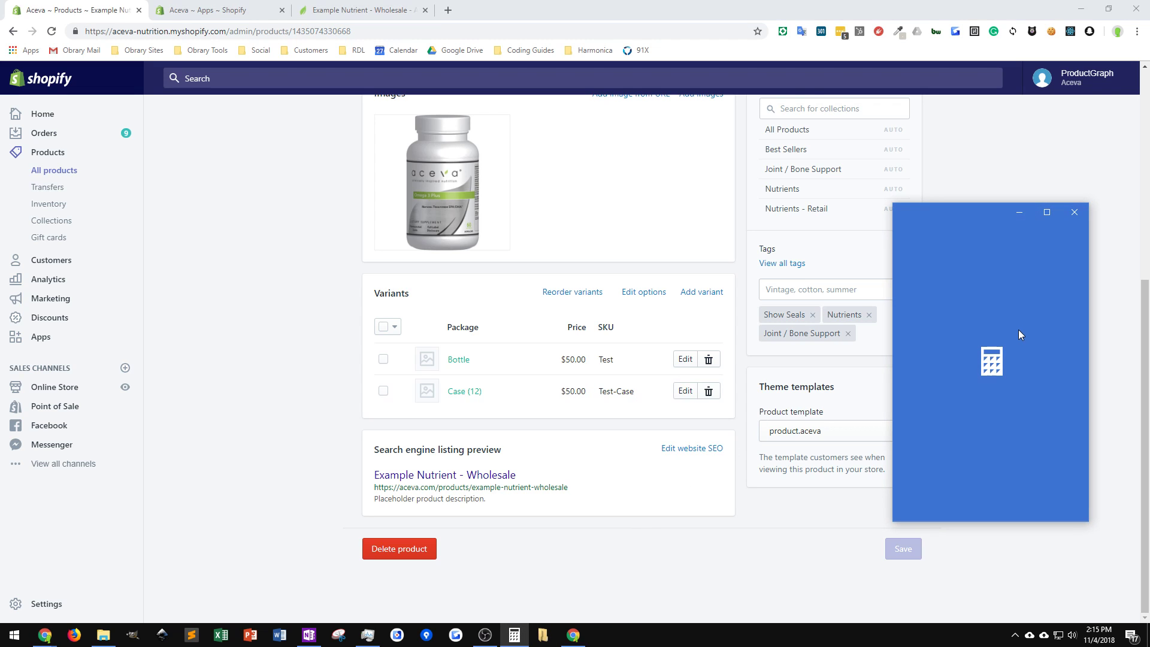
click(966, 440)
click(966, 504)
click(1077, 408)
click(919, 471)
click(977, 507)
click(1016, 504)
click(967, 505)
click(966, 407)
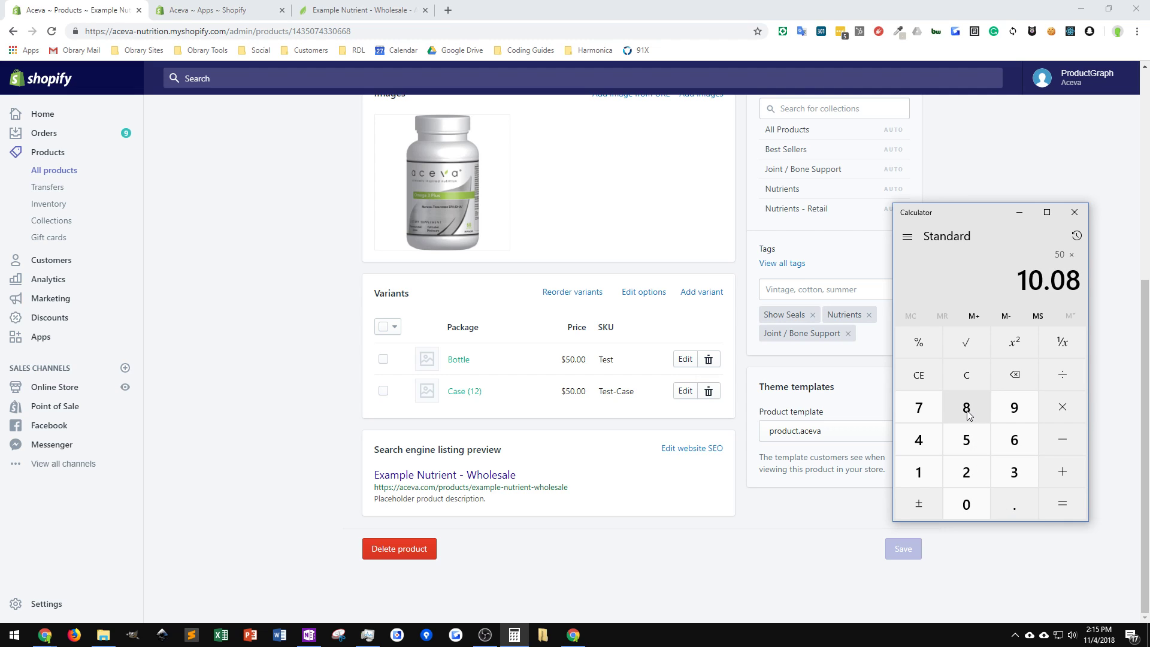
click(1063, 505)
Set the Case (12) variant's price to $504 and save the wholesale product.
mouse_move(542, 392)
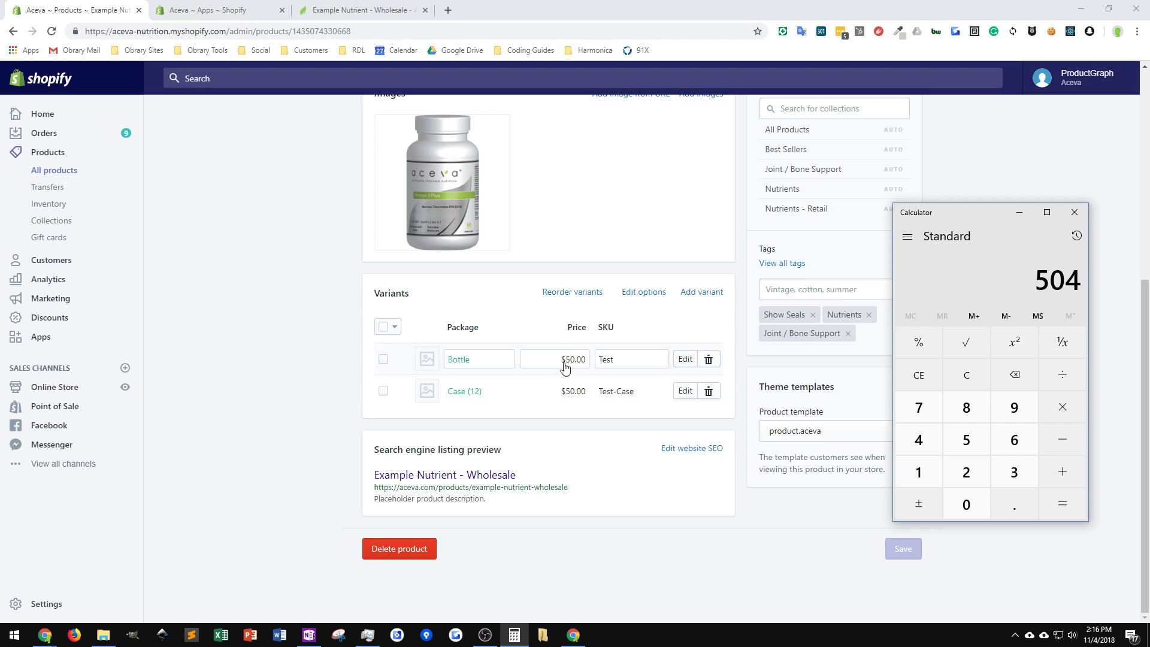
click(562, 393)
drag(564, 396, 655, 393)
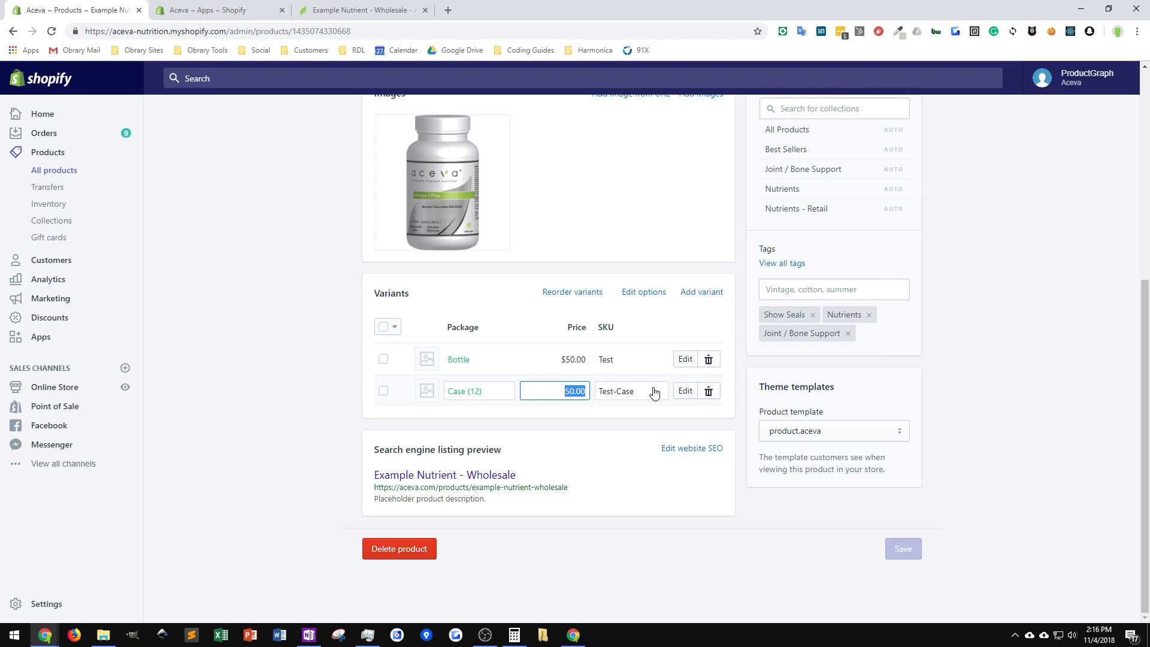
text(504)
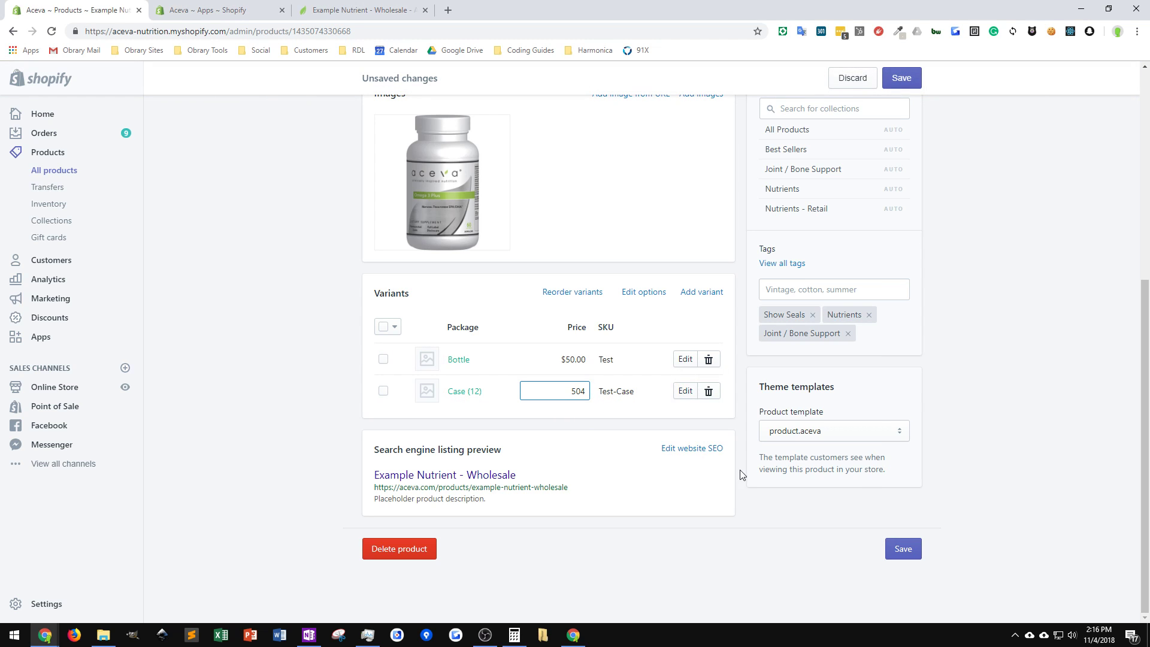
click(902, 549)
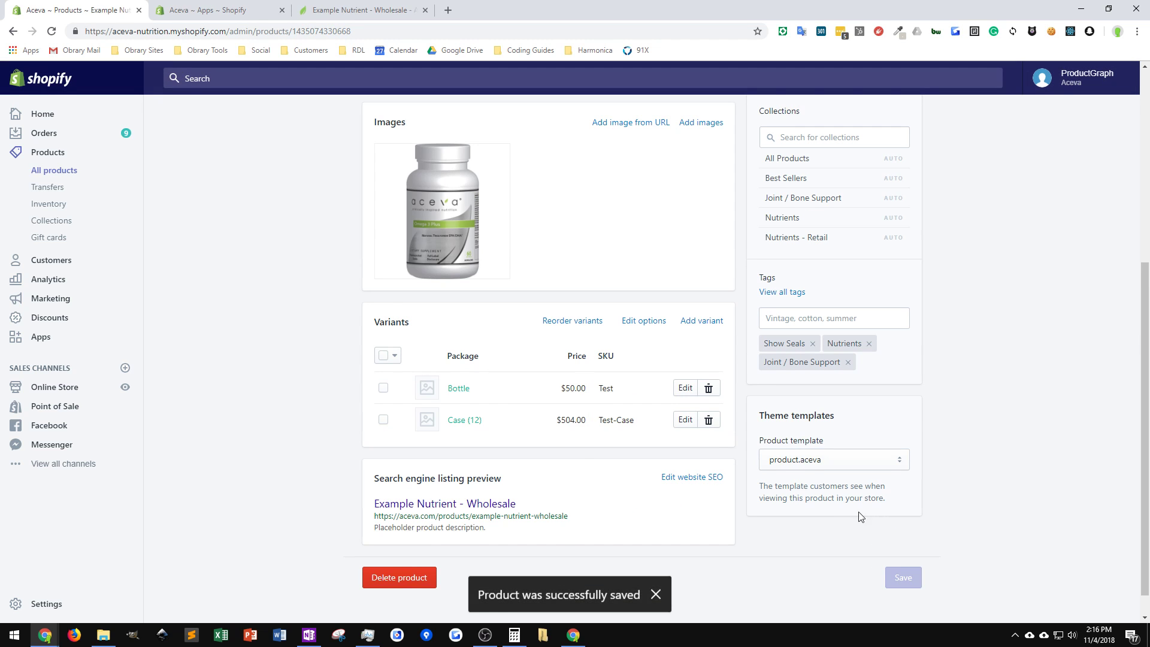
scroll(594, 420, up, 5)
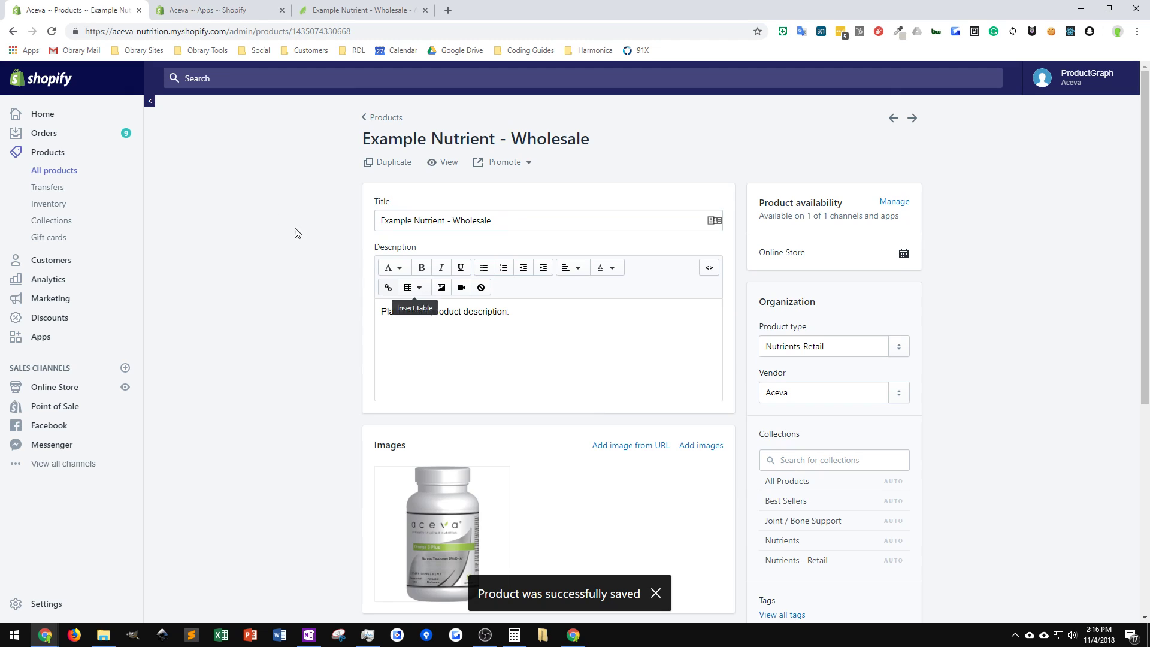
Reload the wholesale product's storefront page and select the Case (12) package to check its price.
click(337, 10)
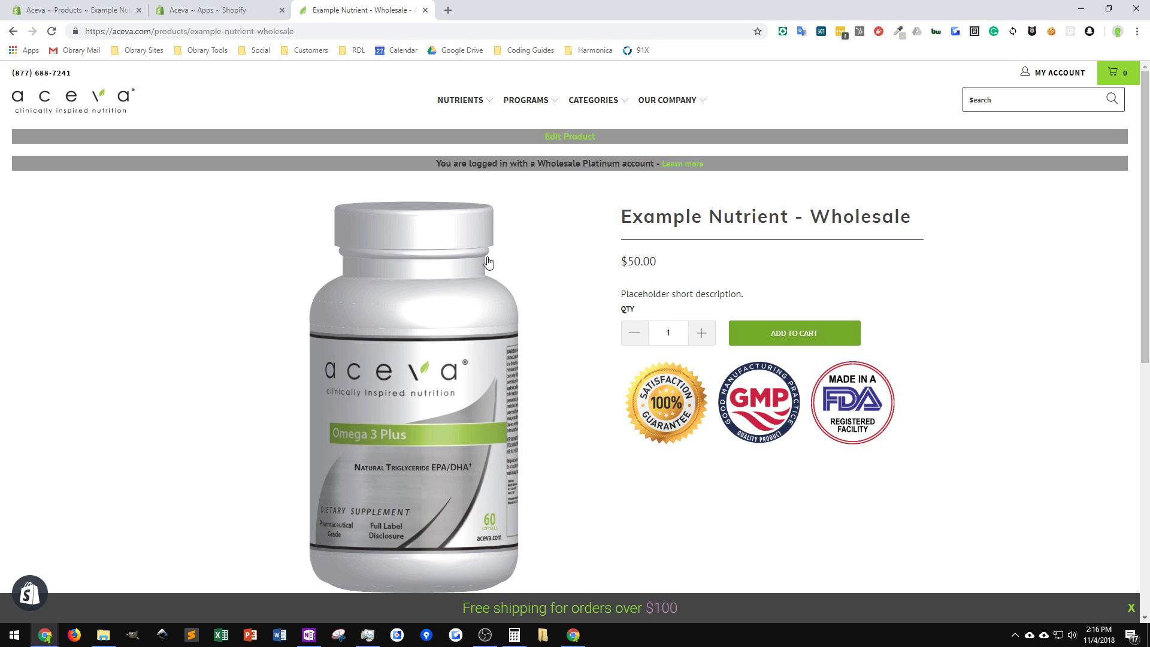
click(53, 32)
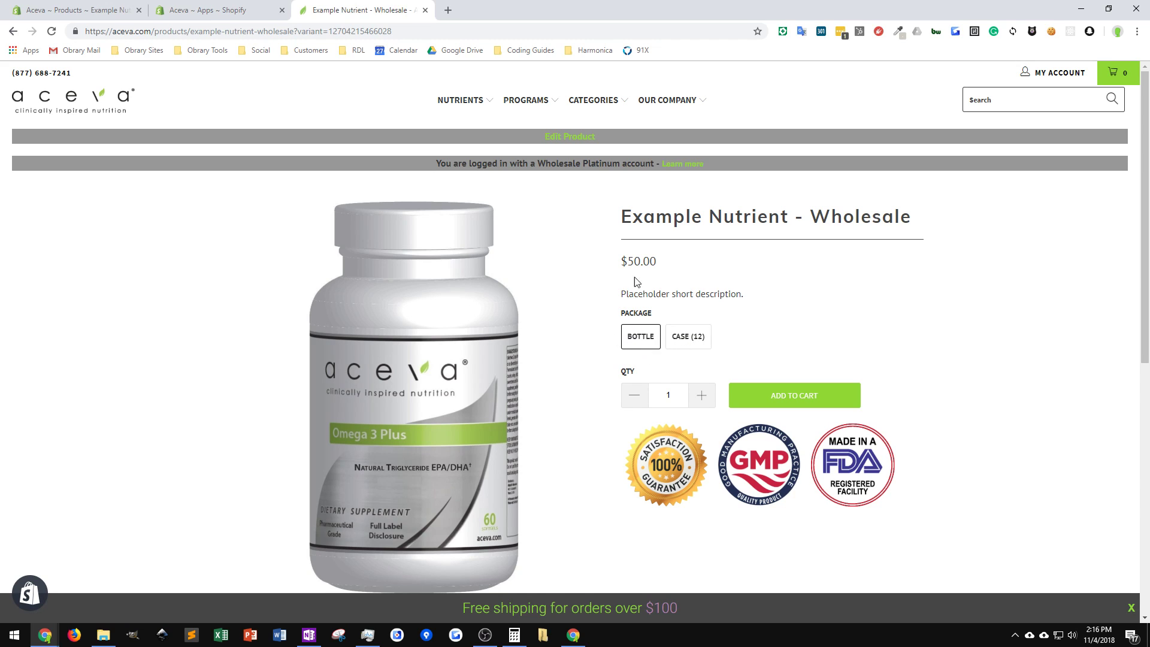
click(688, 336)
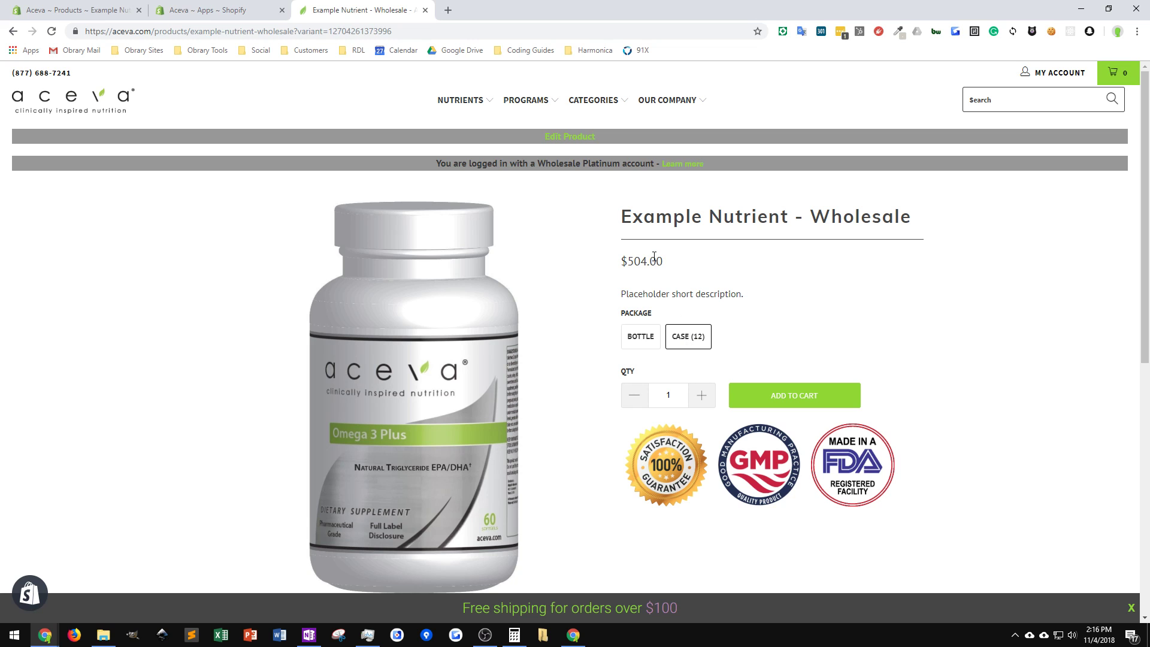
Review the Supplemental Facts, Suggested Use, FAQs, Research and Reviews sections on the wholesale product's storefront page.
scroll(751, 375, down, 6)
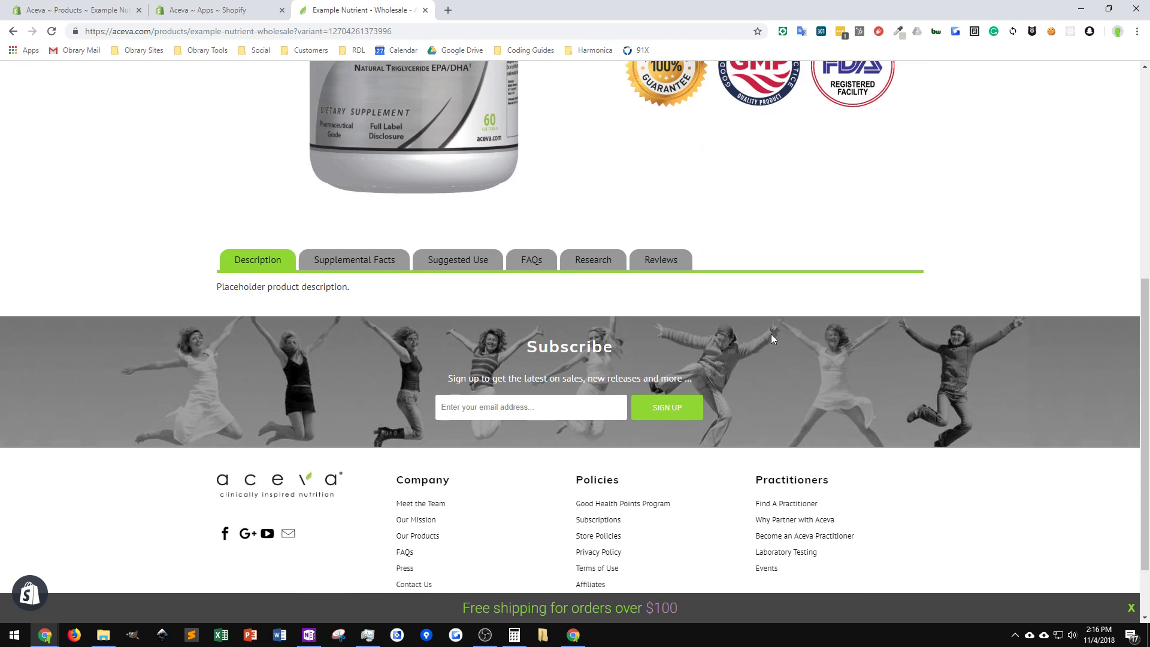
click(355, 261)
click(444, 268)
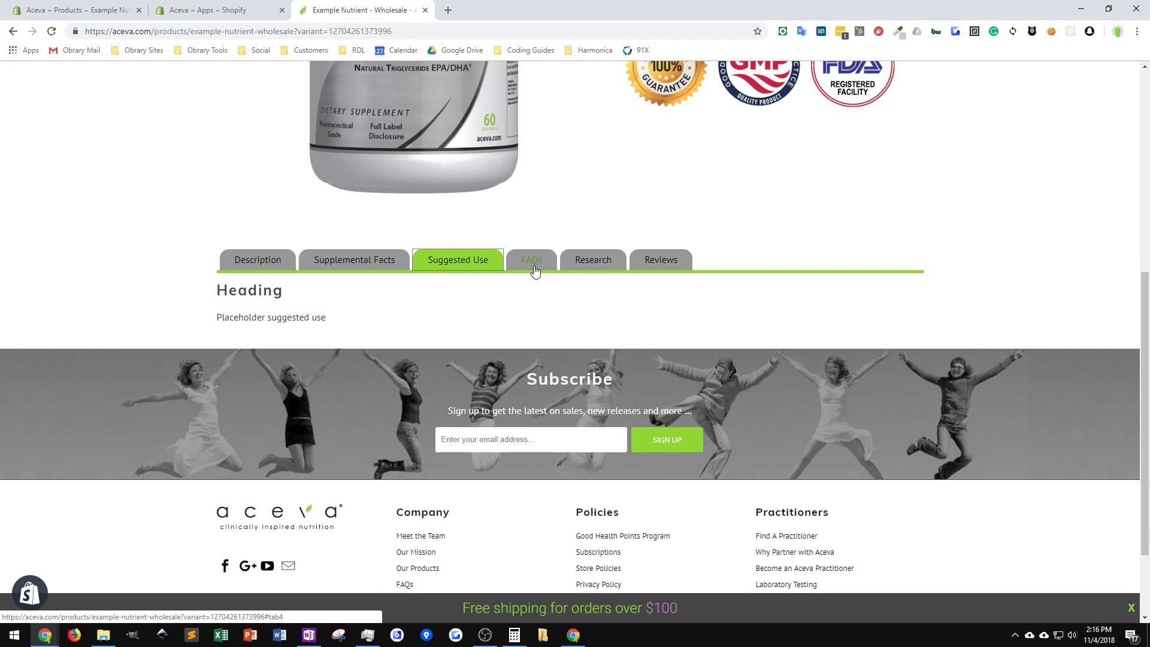
click(533, 269)
click(592, 265)
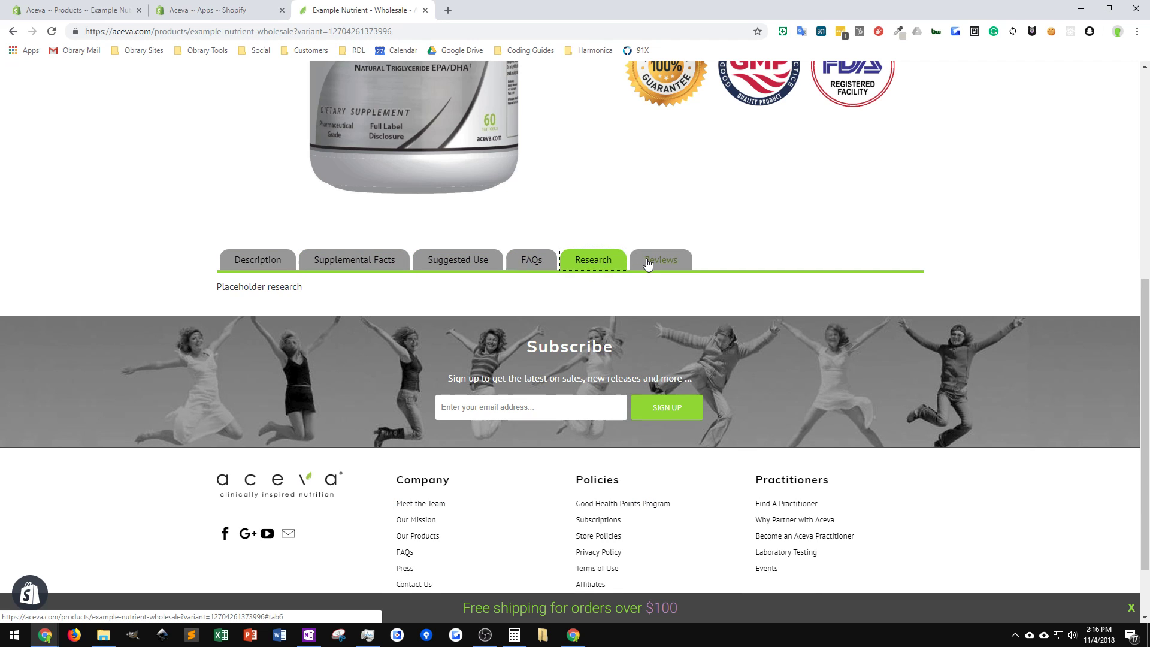
click(661, 262)
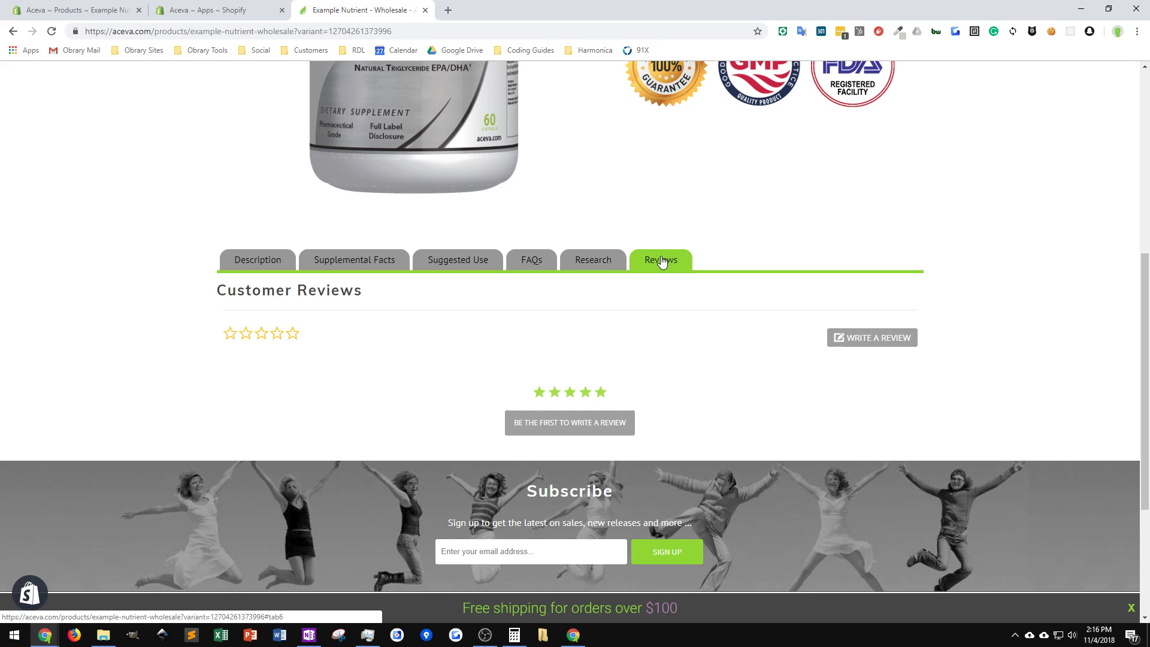
click(534, 263)
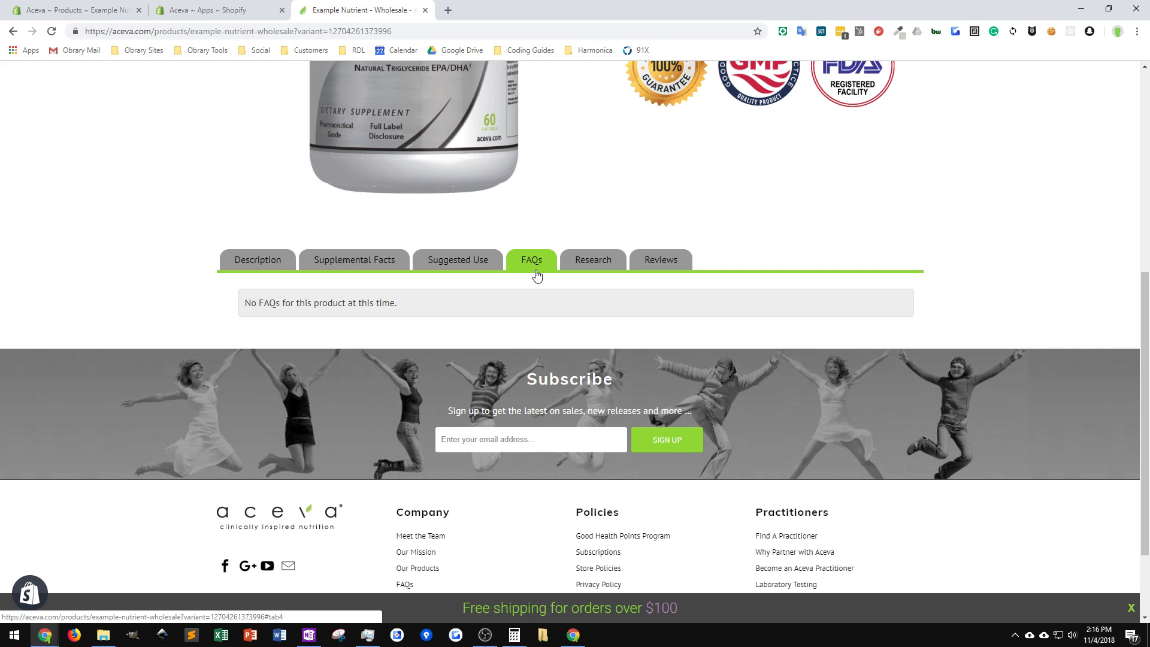
Return to the wholesale product in the admin, reload it, load ShopifyFD and look through its metafields.
click(51, 17)
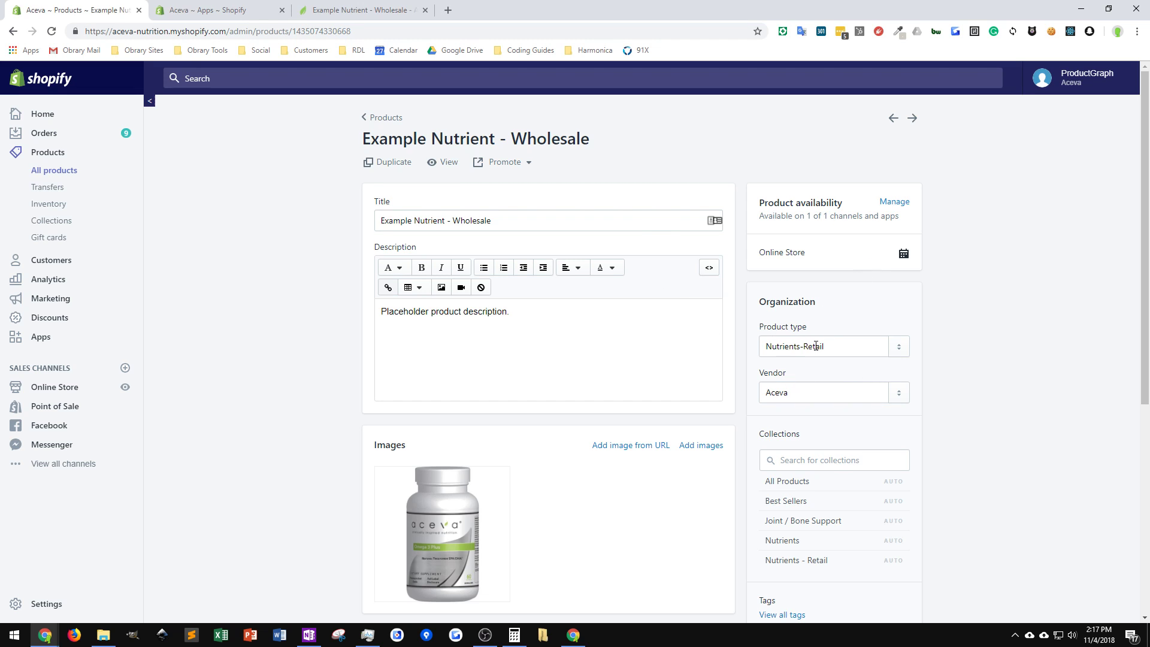
click(893, 356)
click(1015, 249)
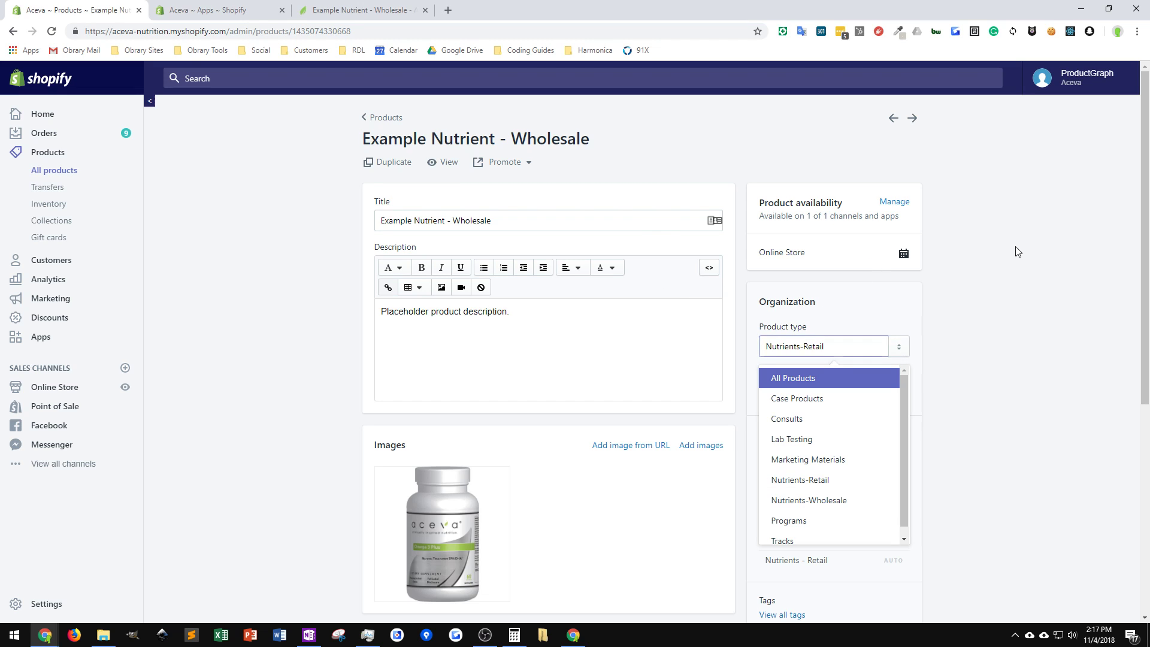
click(782, 36)
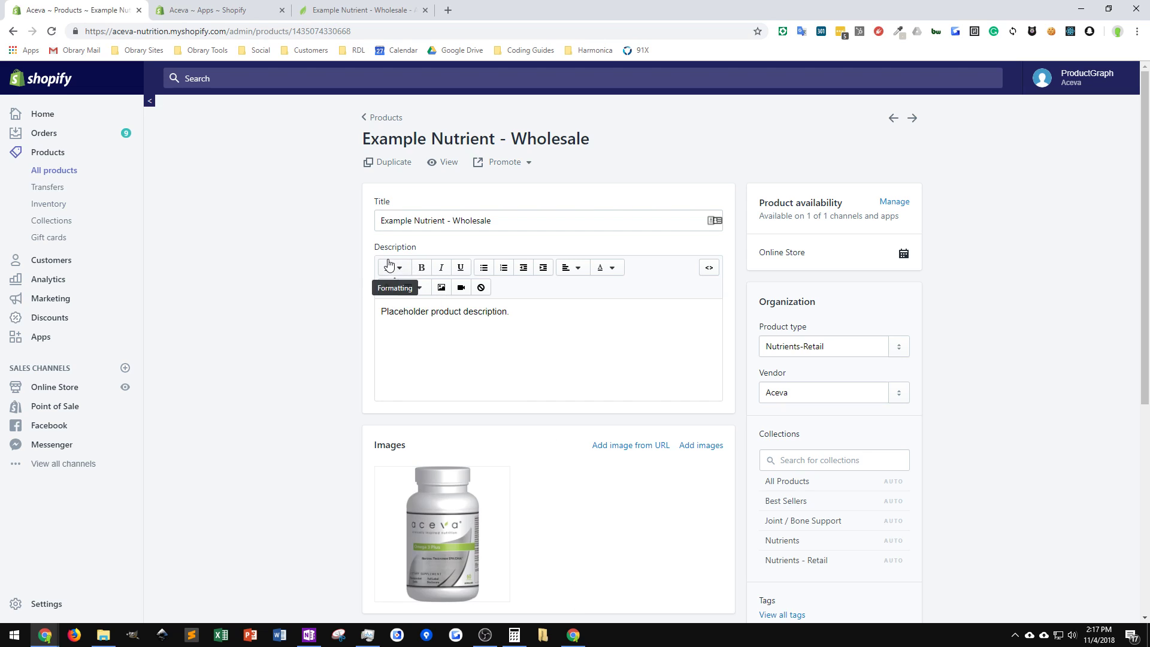
click(52, 31)
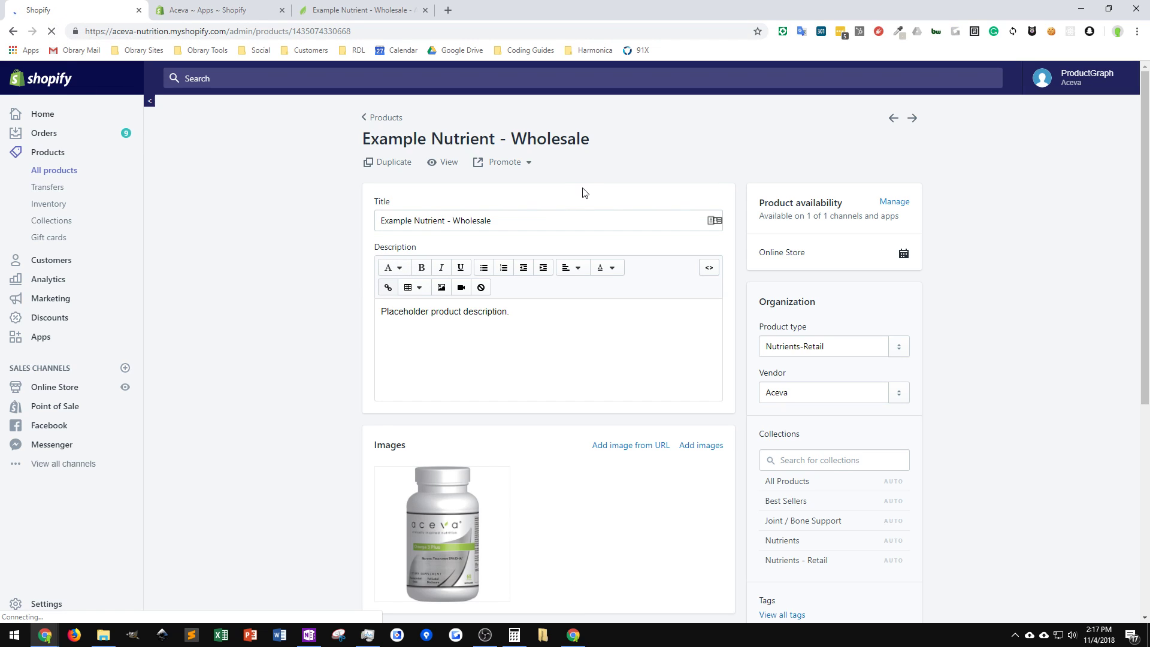
click(783, 31)
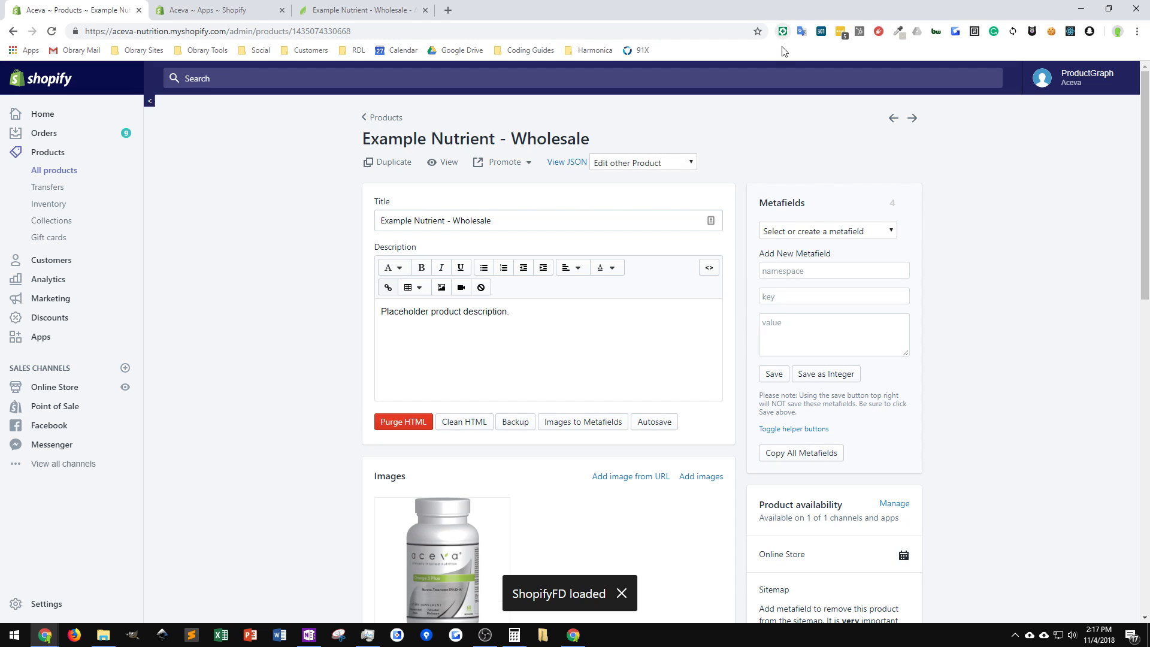
click(890, 231)
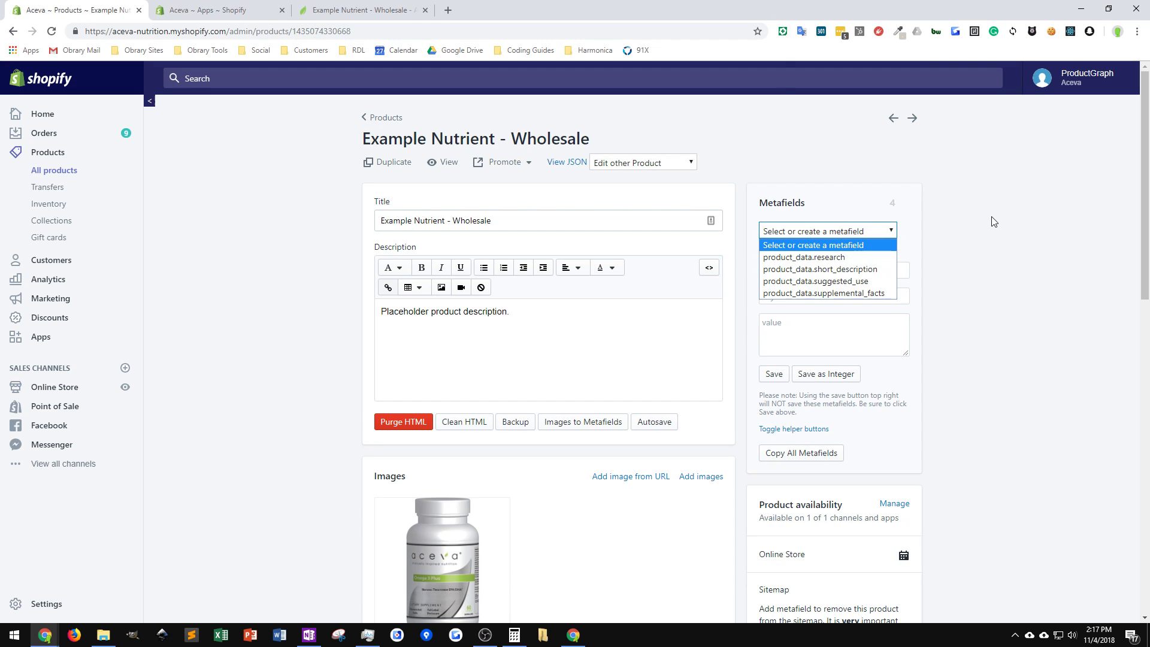
click(807, 296)
click(806, 296)
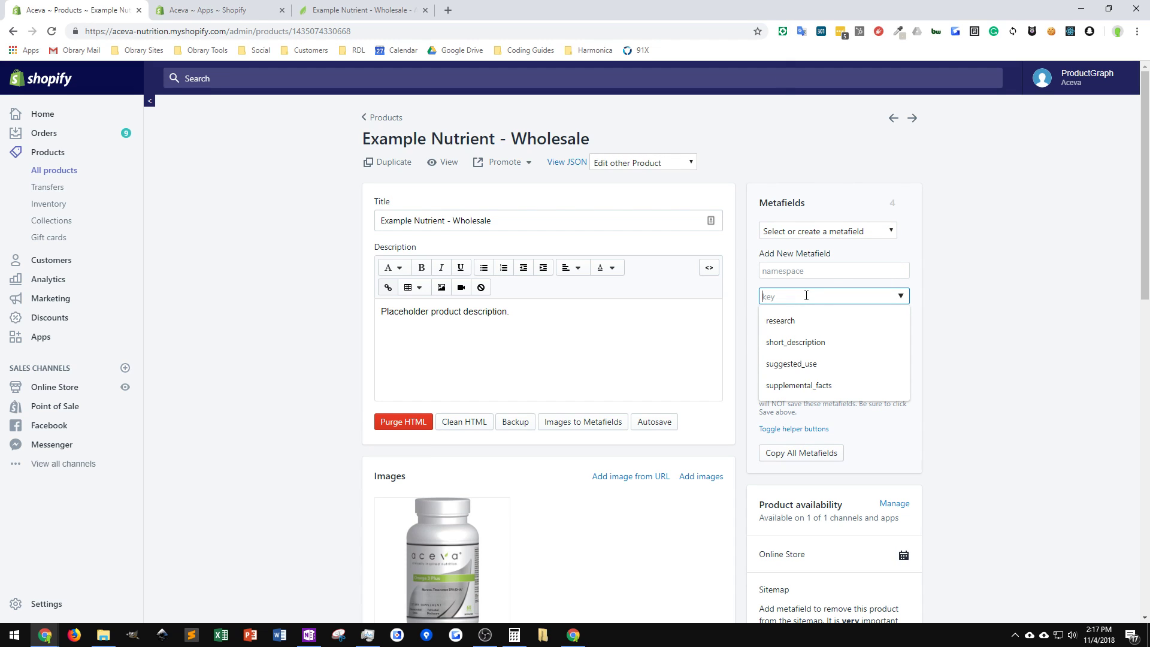
Start a new metafield on the wholesale product with the namespace product_data and the key faq.
click(808, 270)
text(paf)
key(BackSpace)
text(roduct_data)
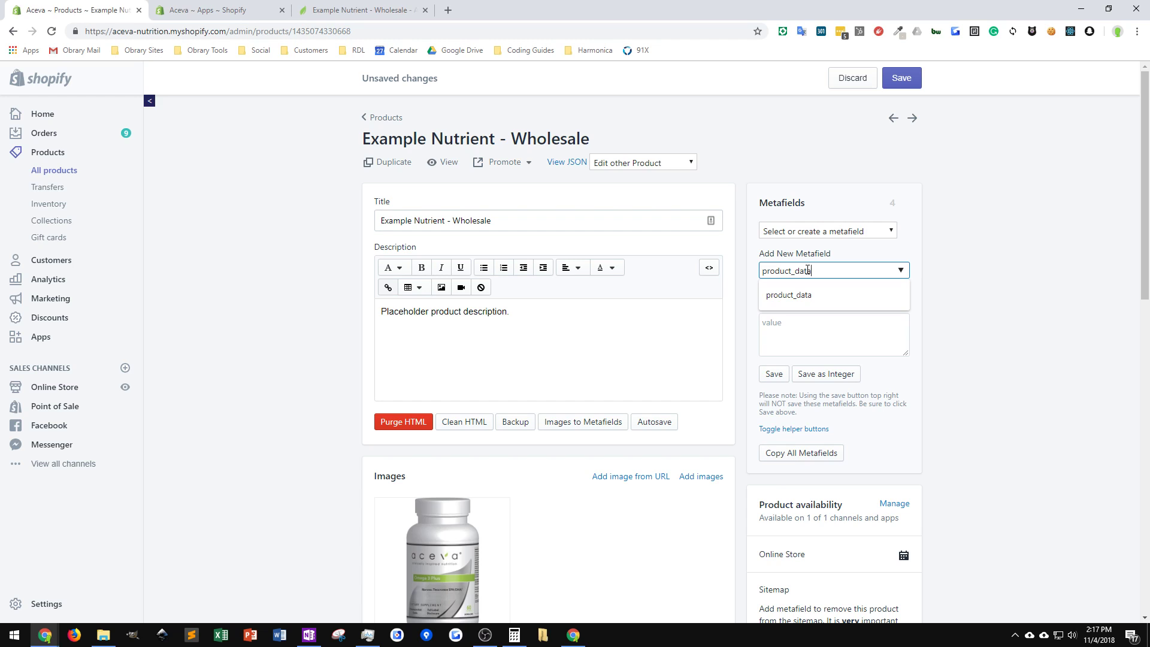
key(Tab)
text(fa)
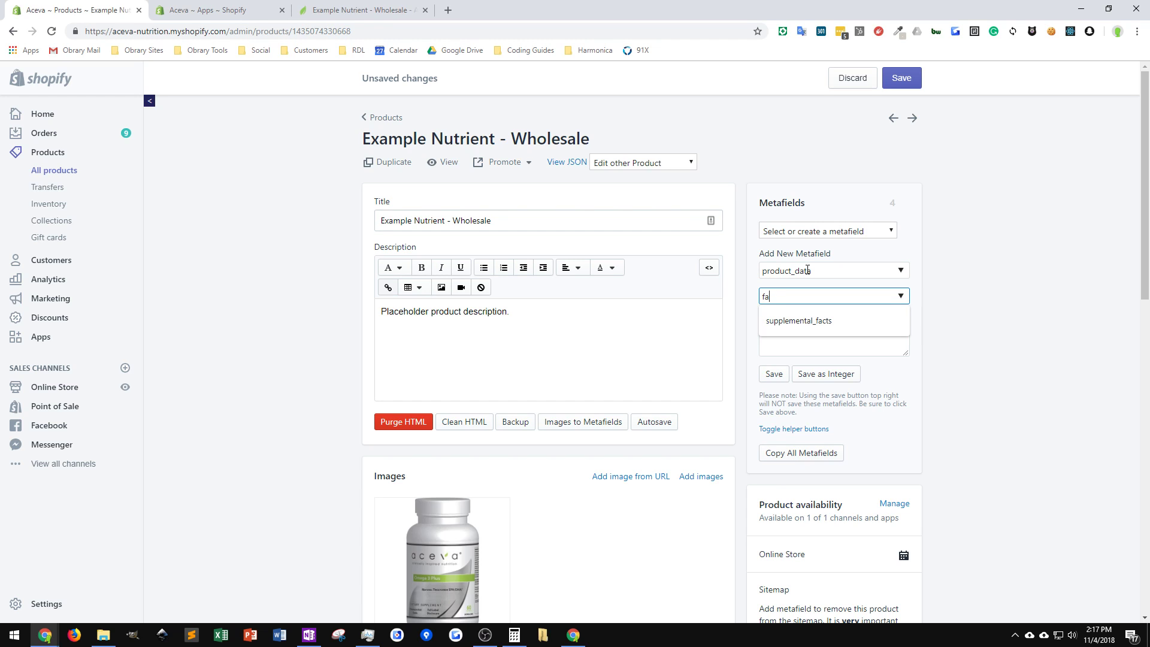
text(q)
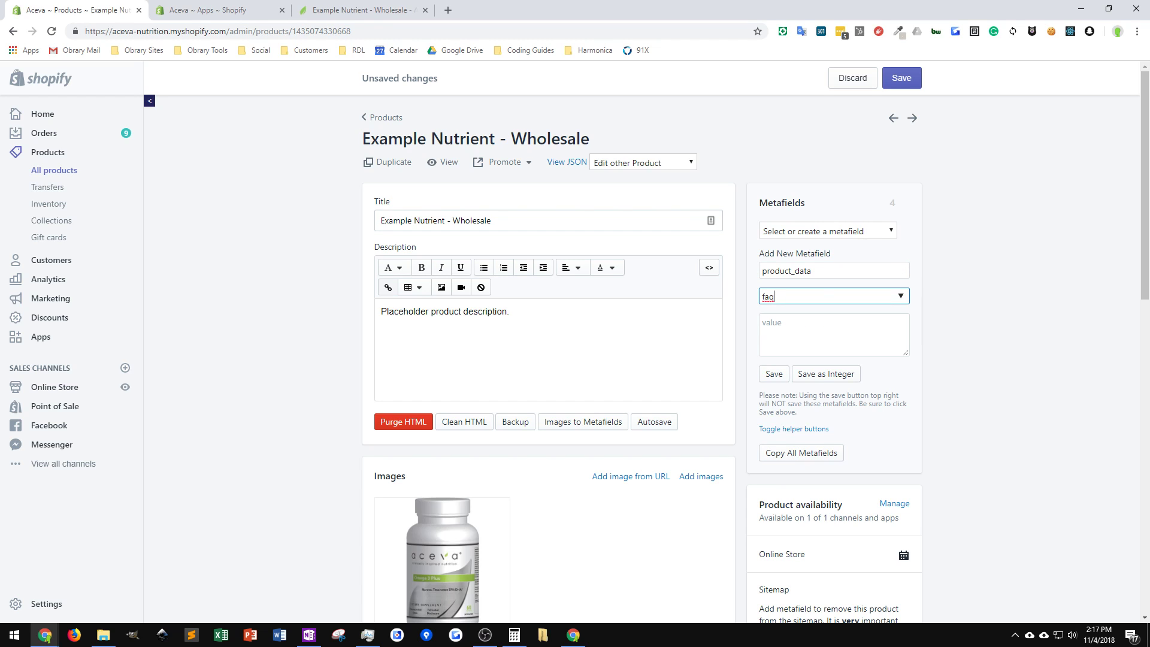
Switch to the browser window with the Omega 3 Plus product and examine its list of metafields.
drag(1149, 179, 383, 130)
double_click(383, 129)
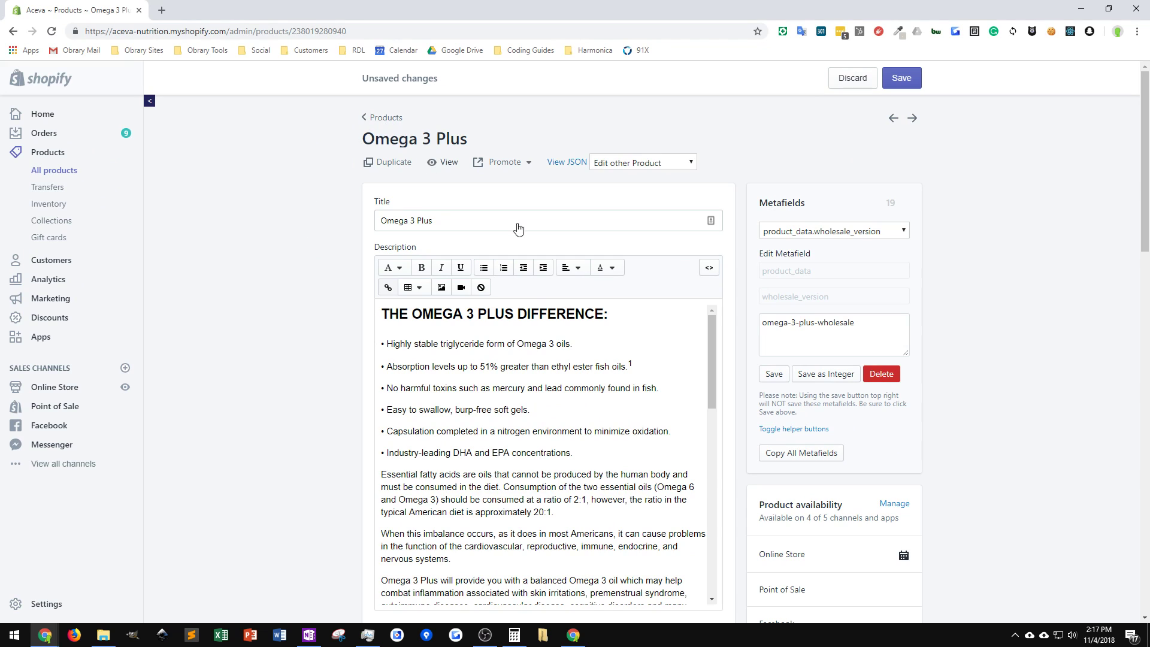
click(905, 230)
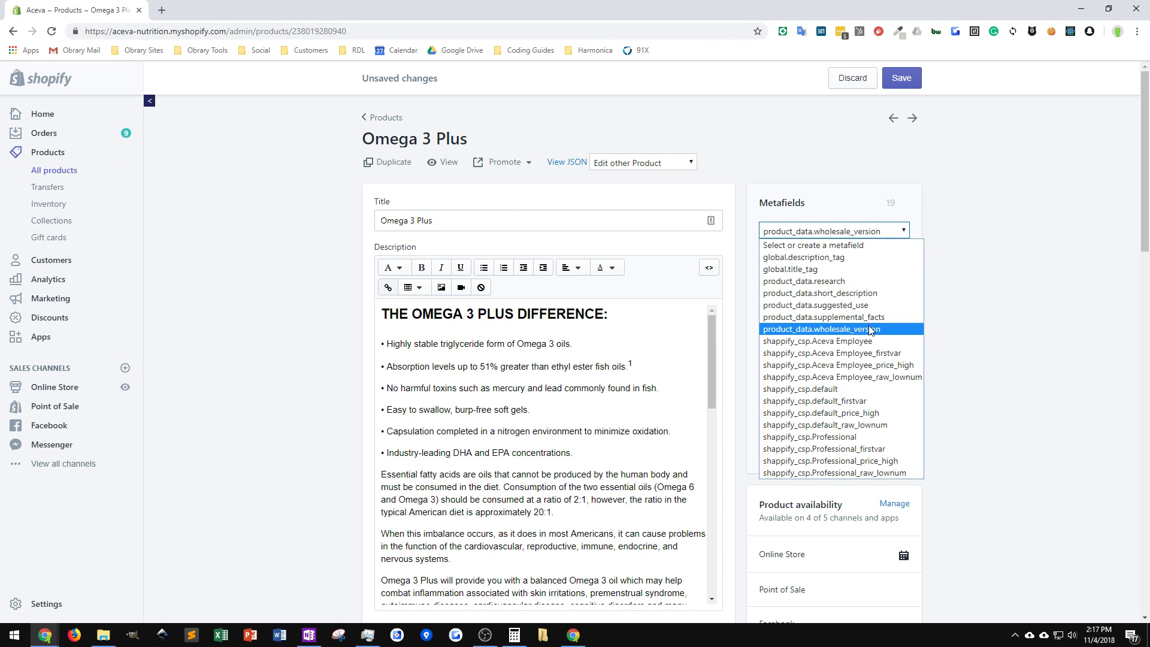
drag(262, 176, 222, 145)
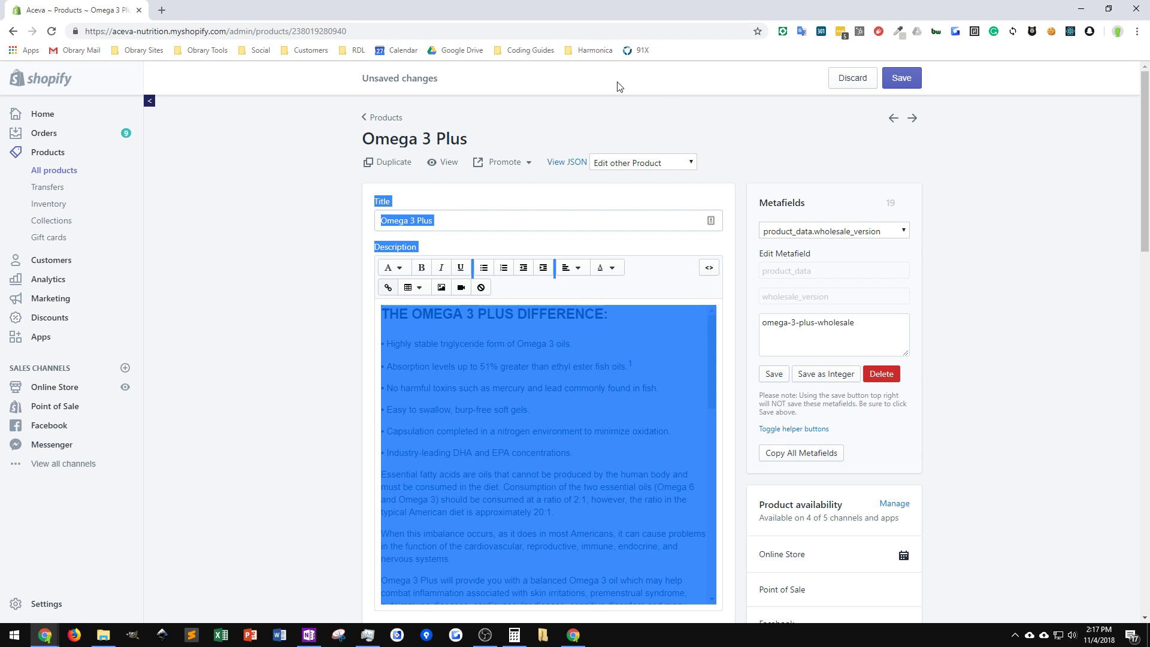
Leave the Omega 3 Plus product without saving its changes and open the 5-HTP product.
click(370, 120)
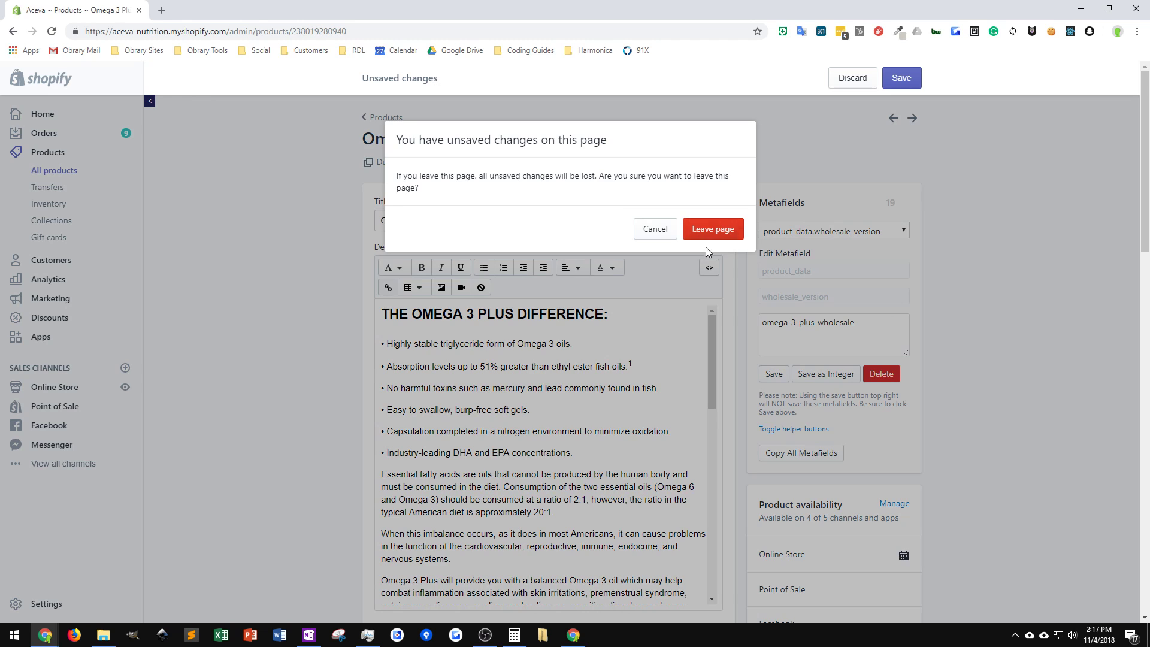
click(704, 231)
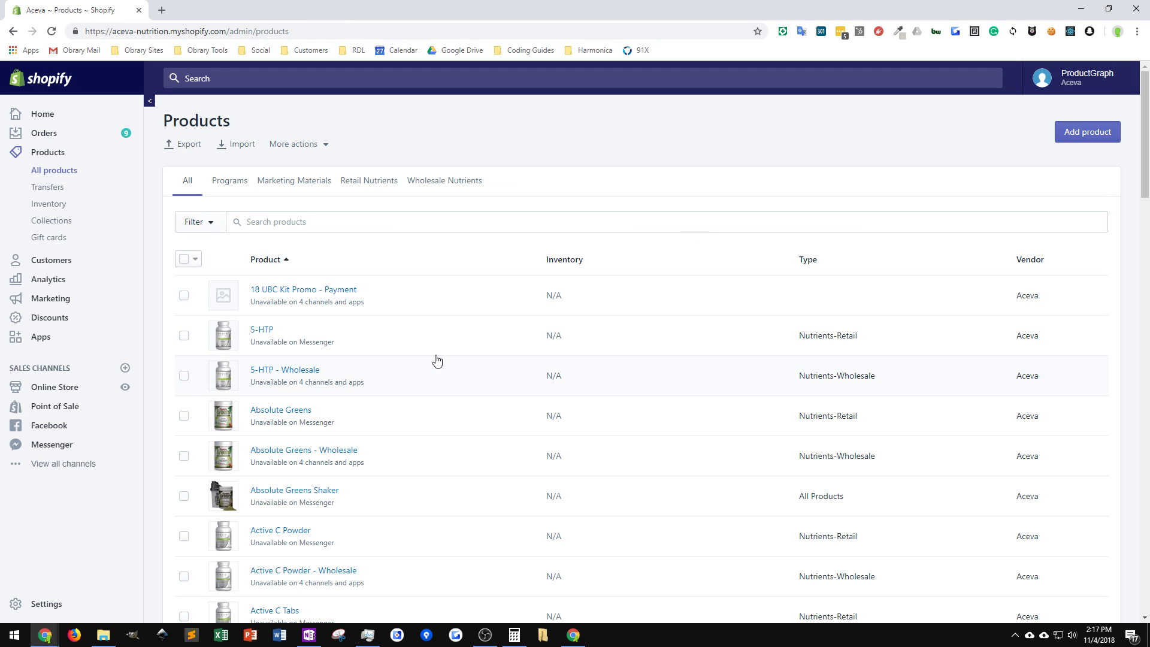
click(263, 334)
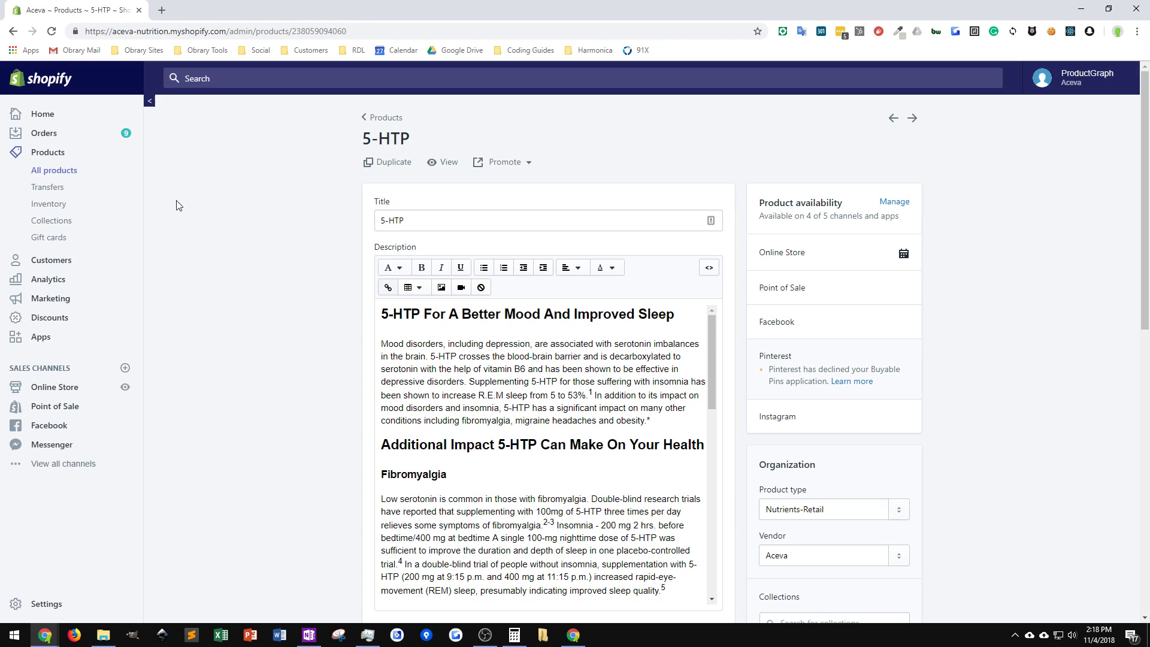
Reload the 5-HTP product page, load ShopifyFD and examine the product's existing metafields.
click(52, 32)
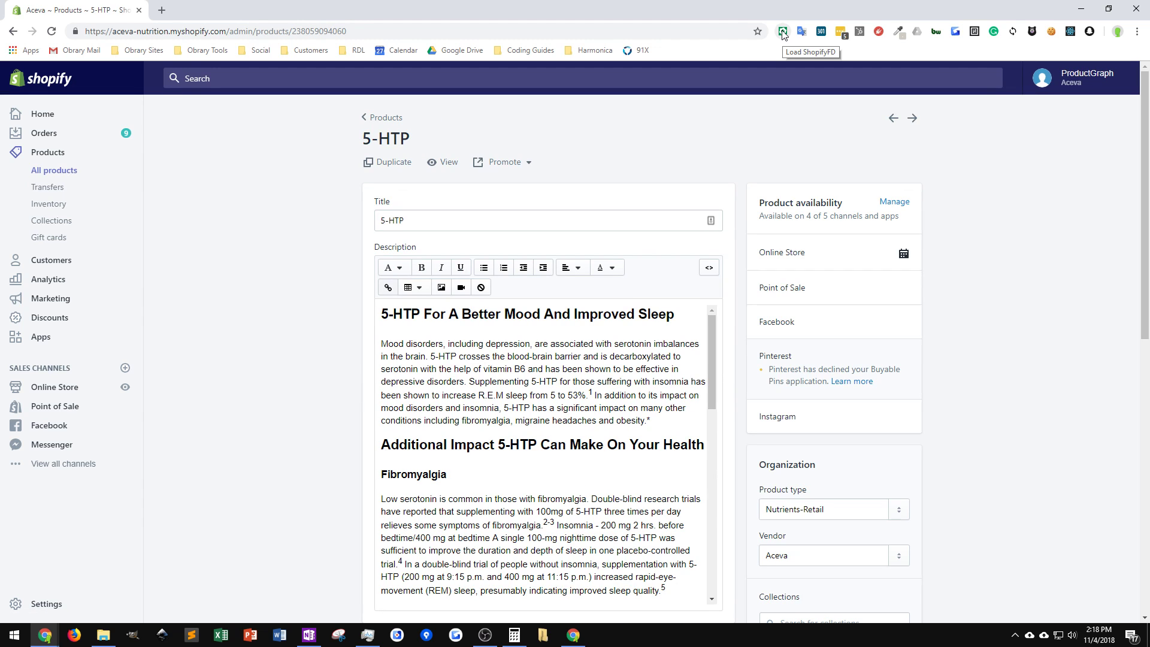
click(784, 31)
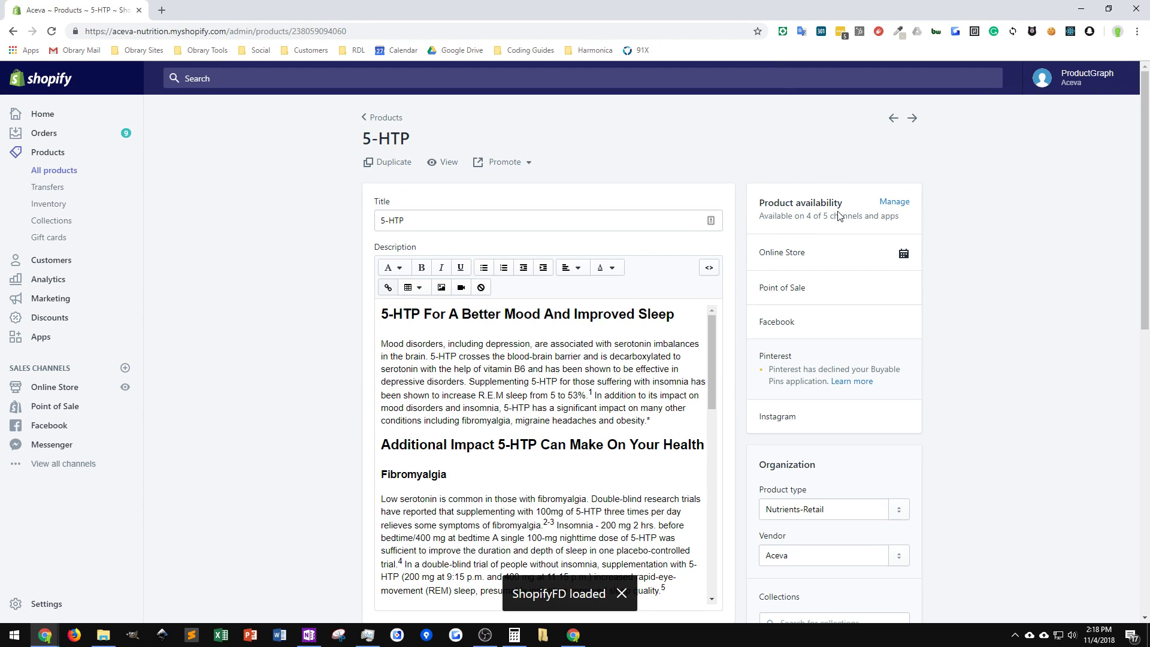
click(906, 233)
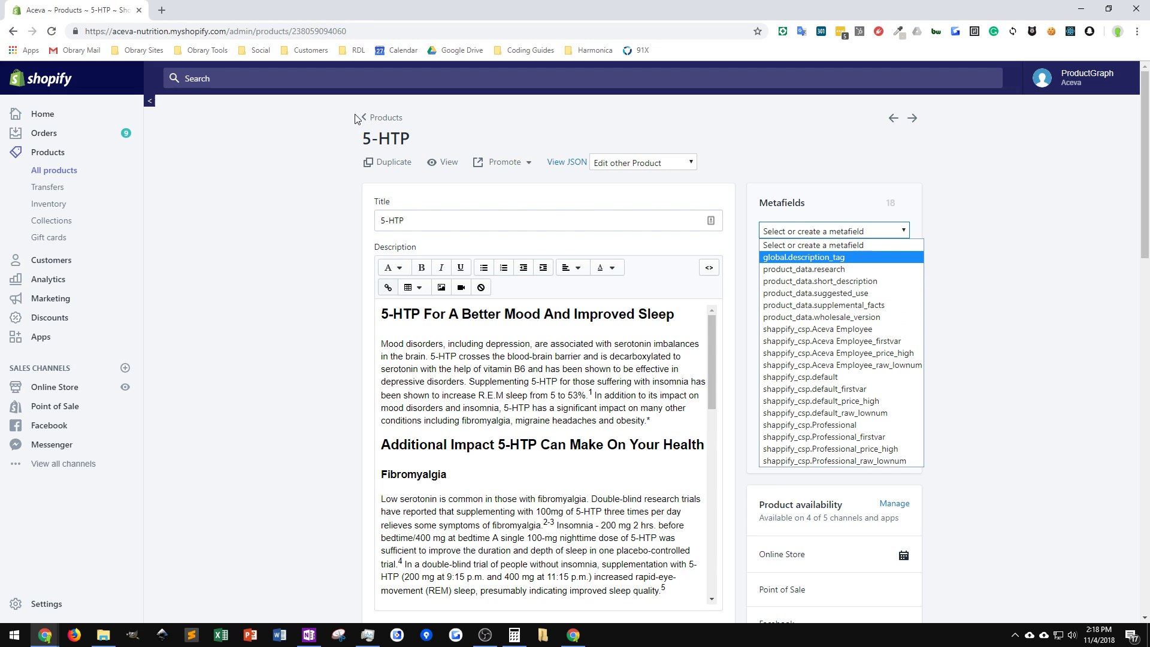
Open the Absolute Greens product, load ShopifyFD on its reloaded page and examine its list of metafields.
click(383, 117)
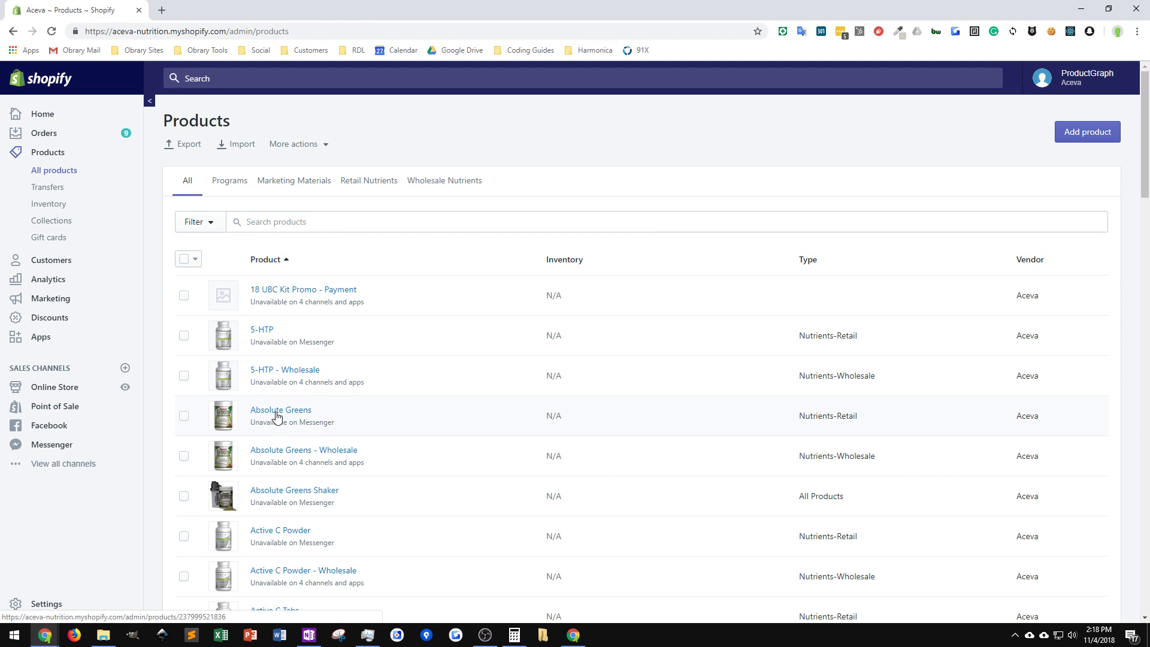
click(277, 412)
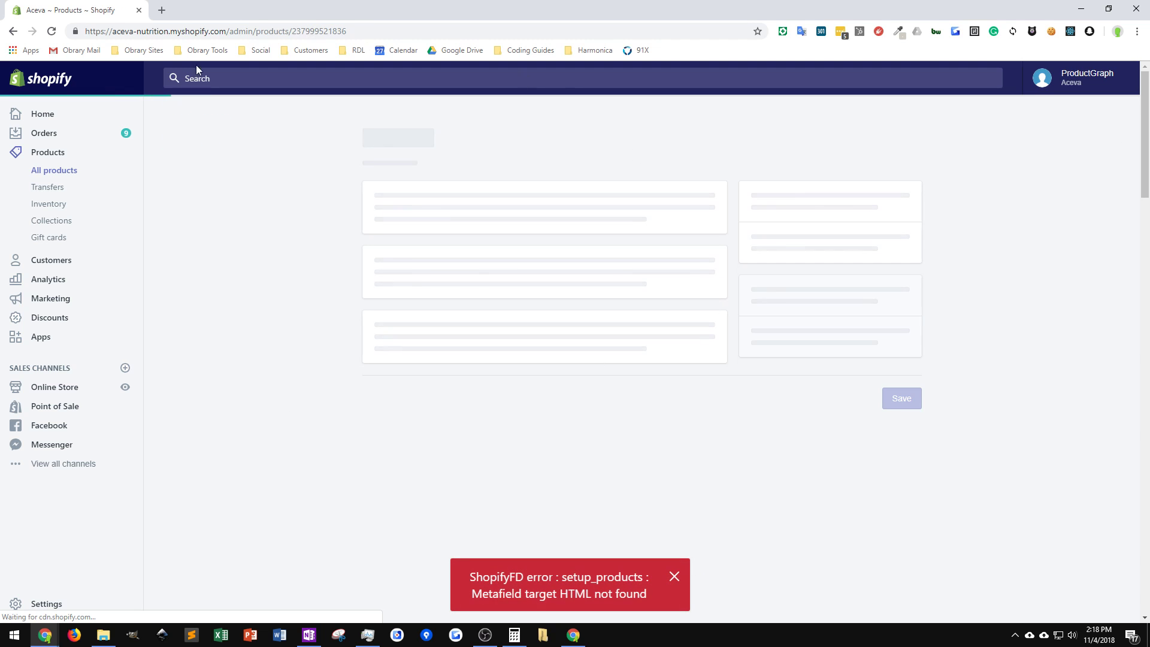
click(51, 32)
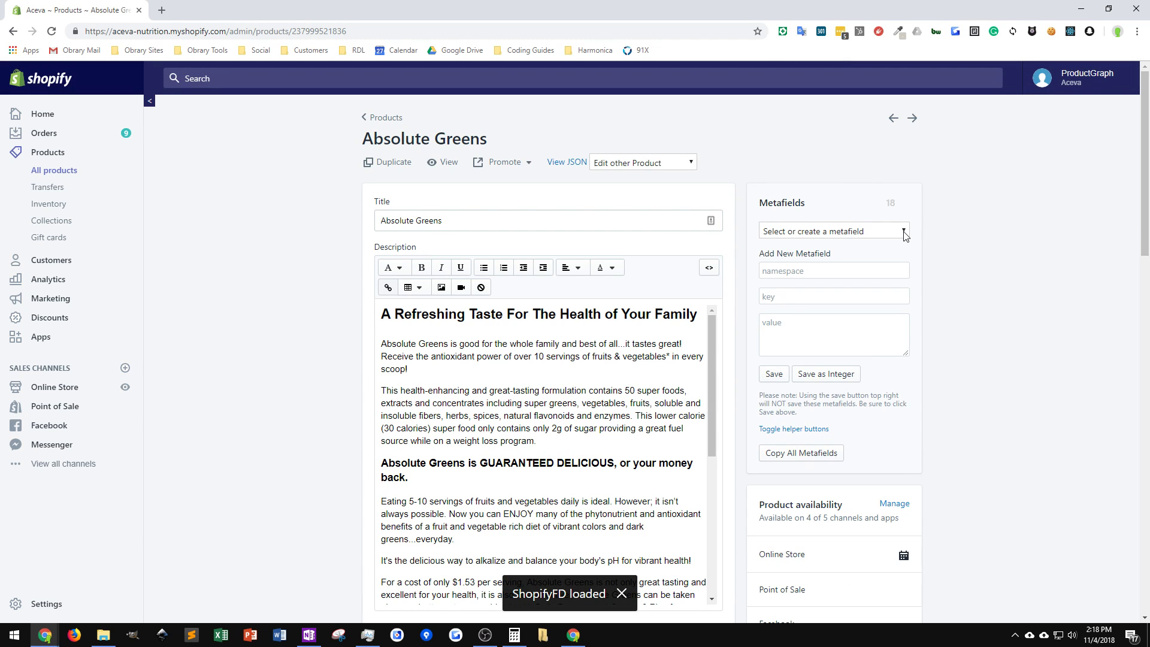
click(904, 232)
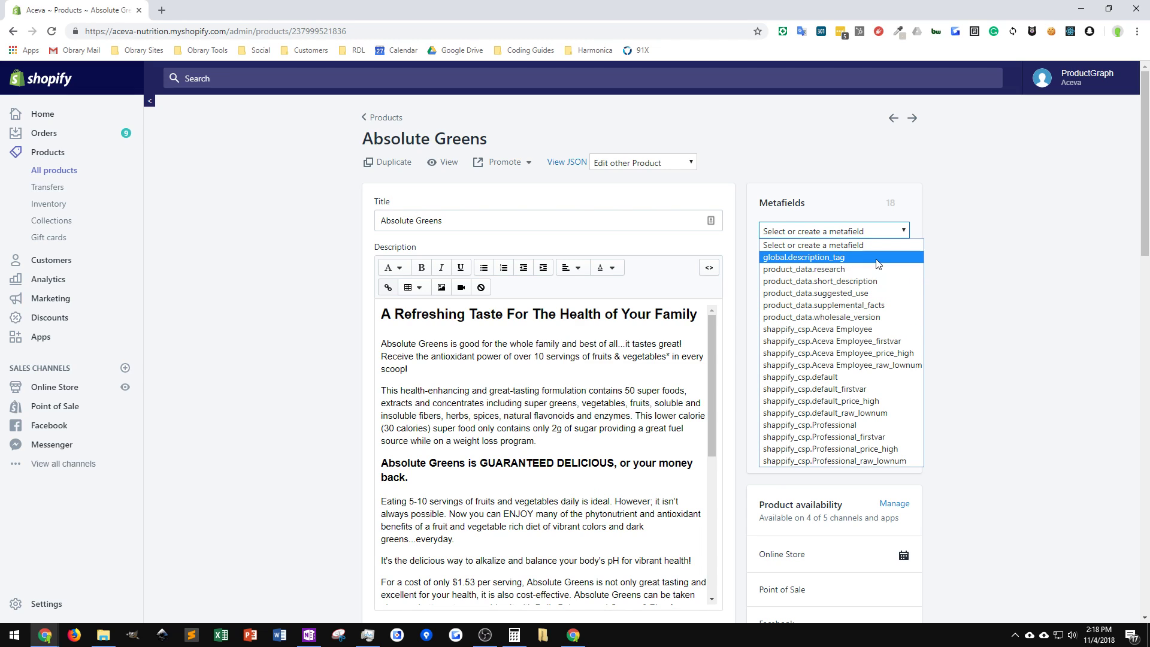
View Absolute Greens in the online store, go to the Candeva nutrient page and examine its FAQs section.
click(446, 163)
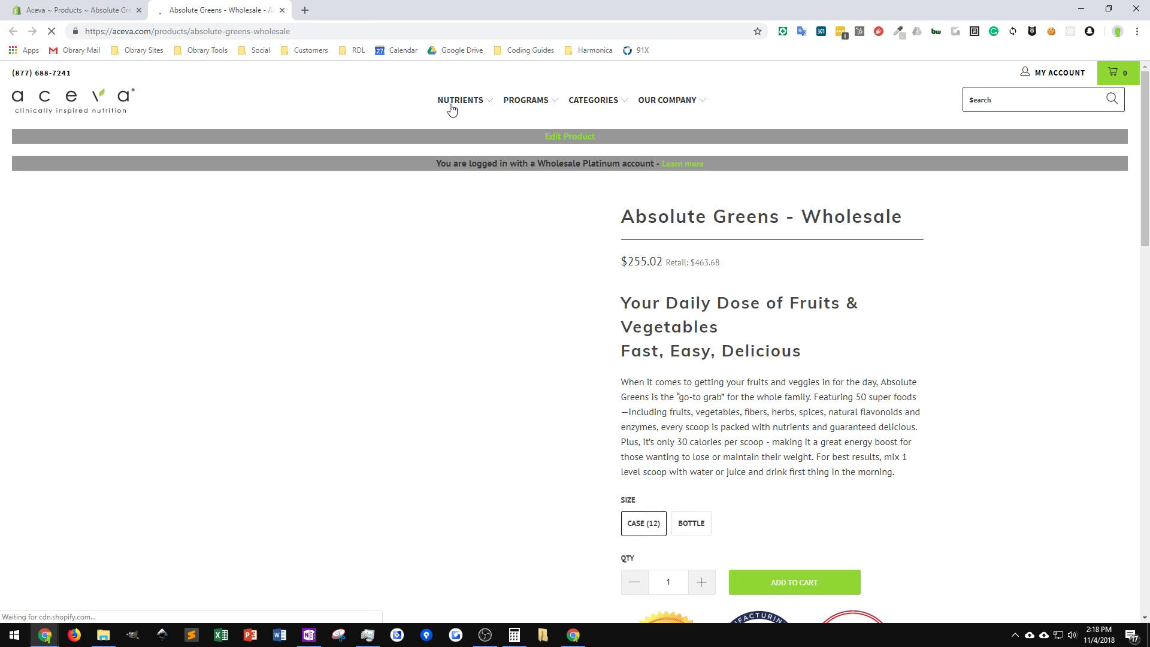
mouse_move(458, 102)
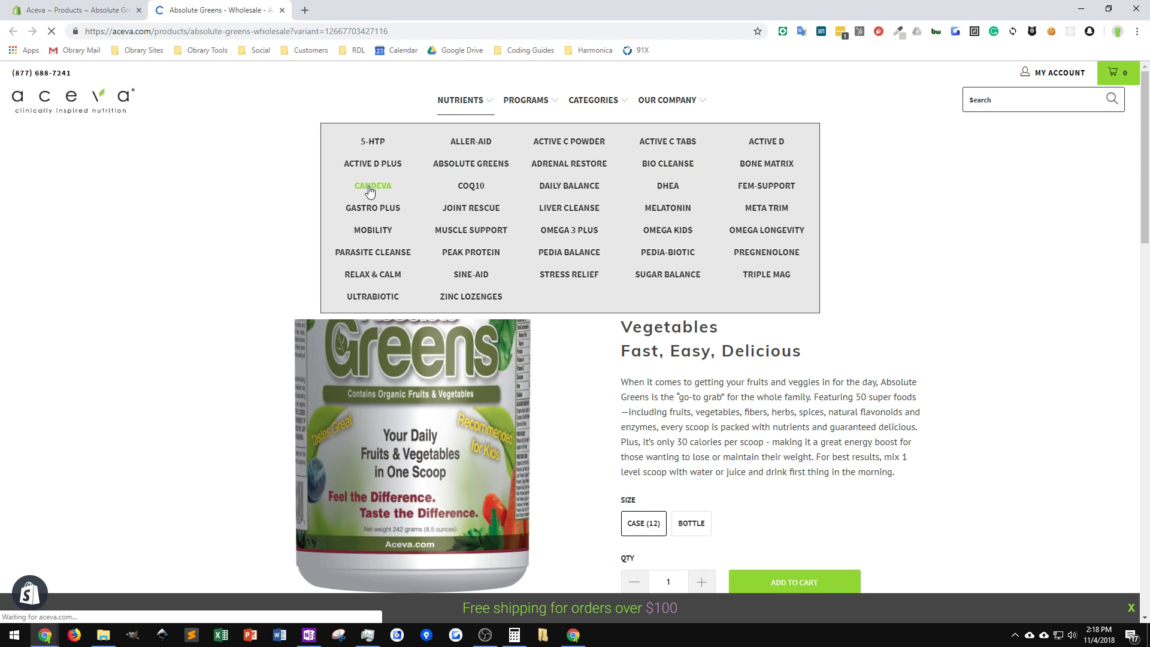
click(369, 190)
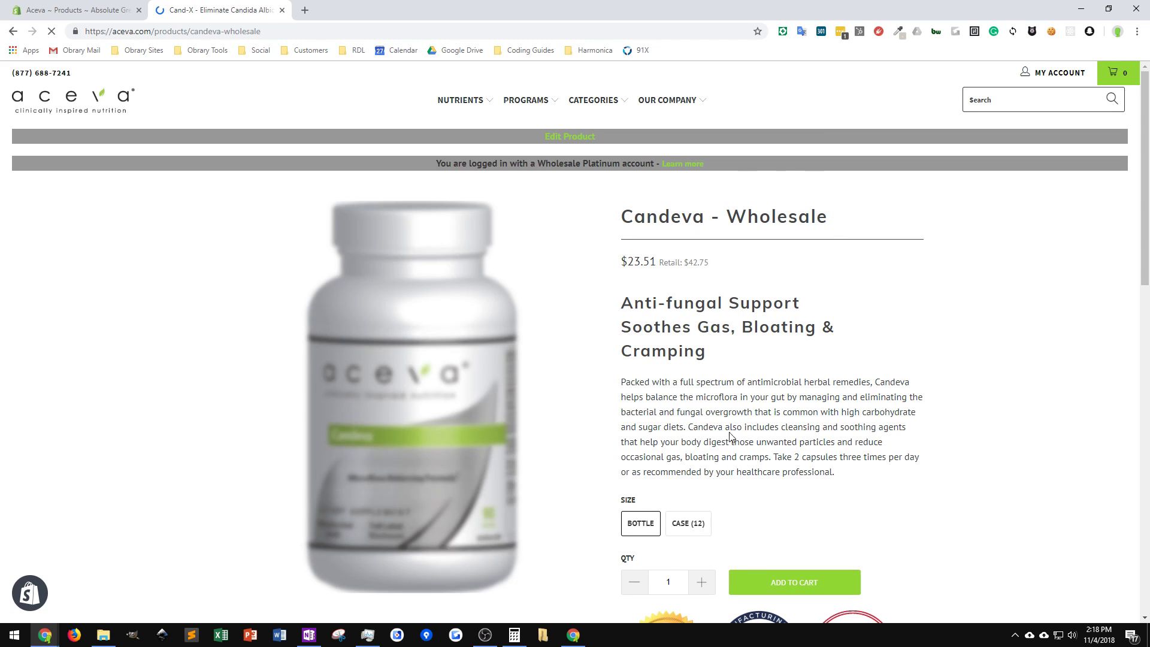
scroll(734, 407, down, 8)
click(534, 349)
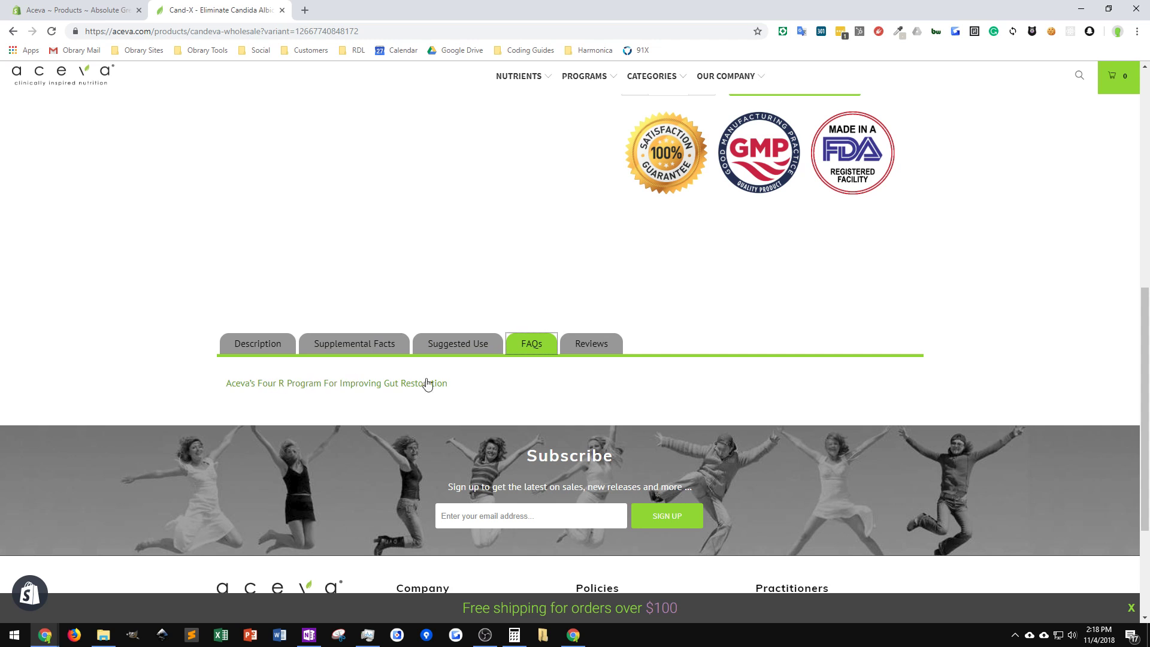
scroll(485, 205, up, 8)
mouse_move(460, 100)
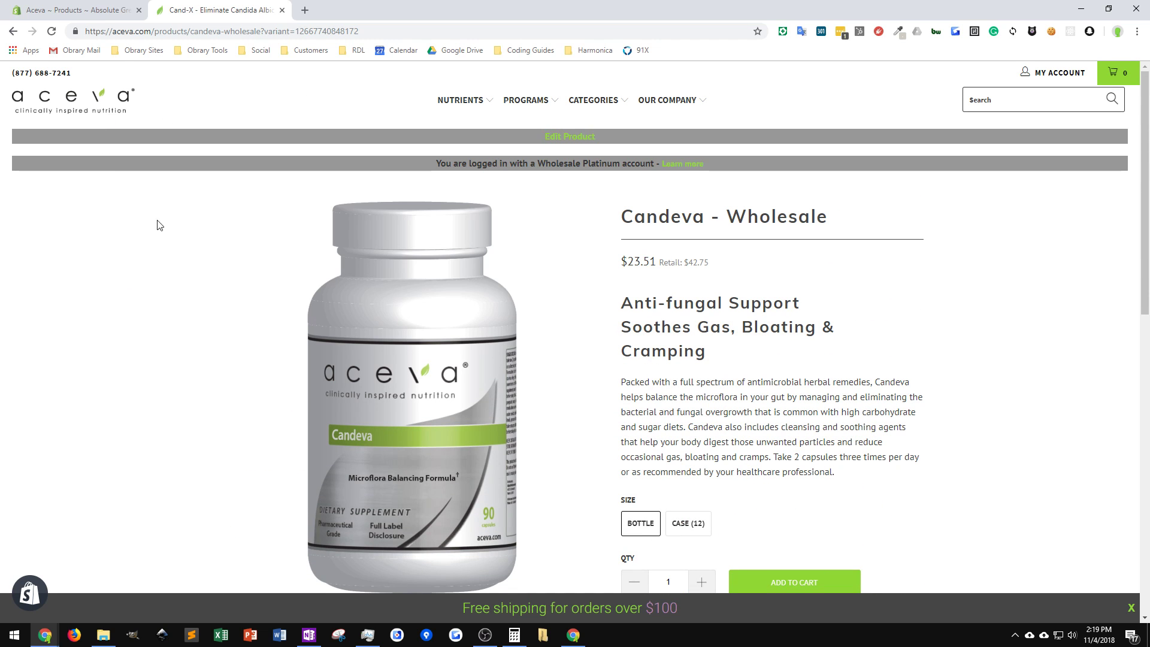
Return to the Shopify admin and open the Candeva - Wholesale product from the product list.
click(91, 10)
click(376, 118)
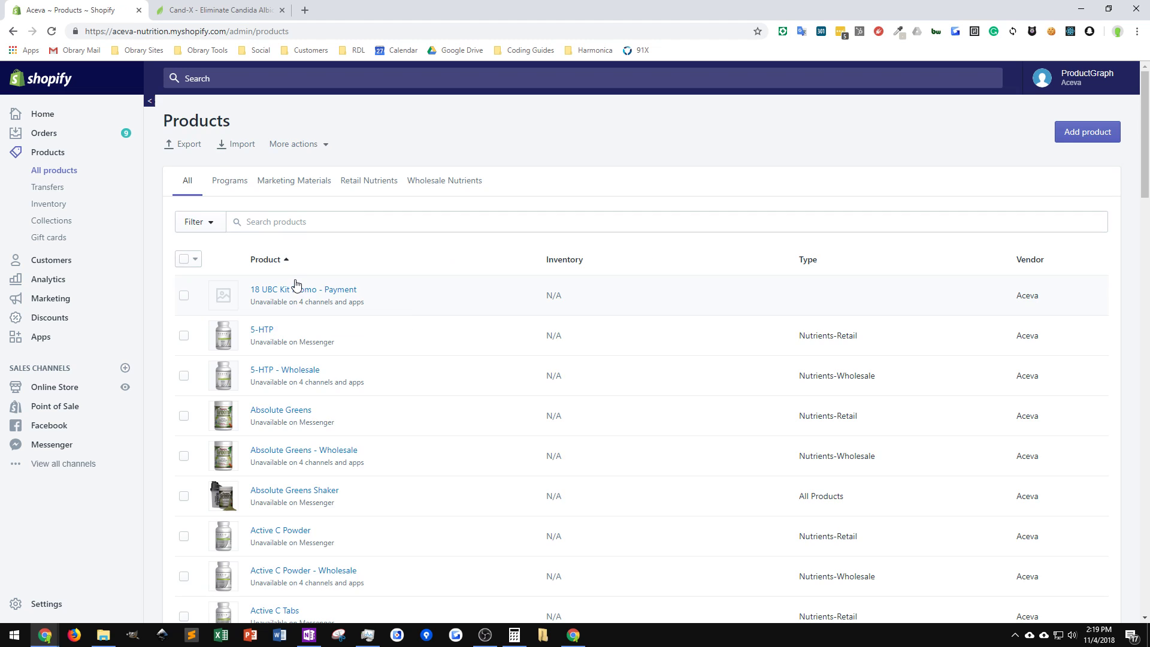
scroll(312, 432, down, 15)
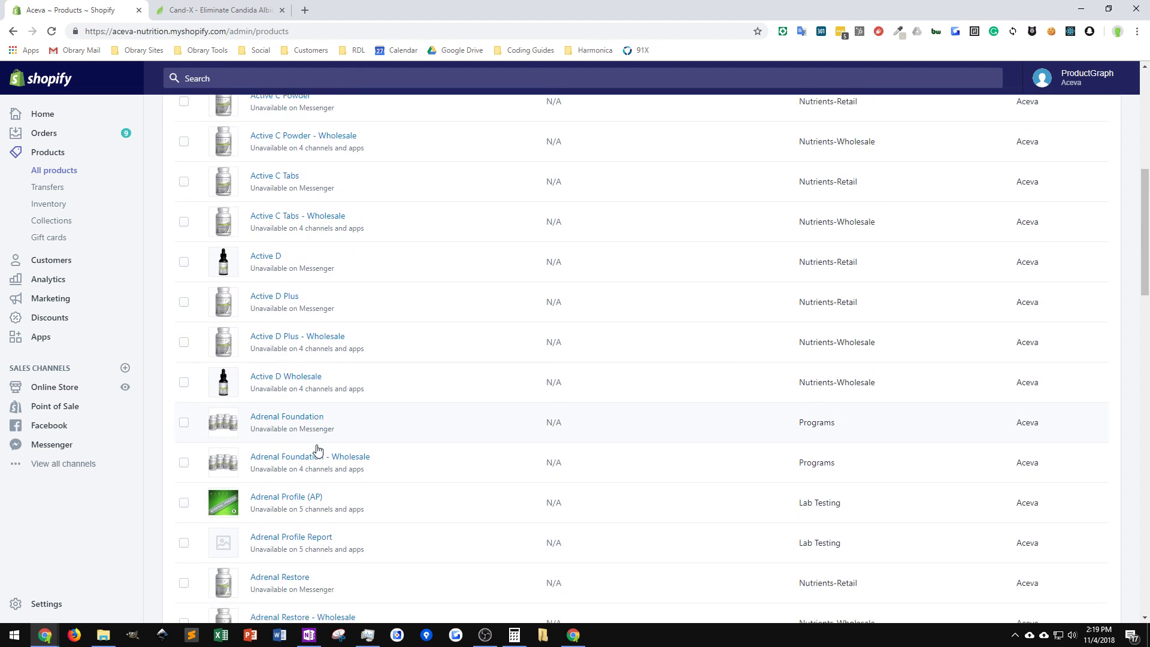
scroll(317, 450, down, 8)
scroll(316, 383, up, 6)
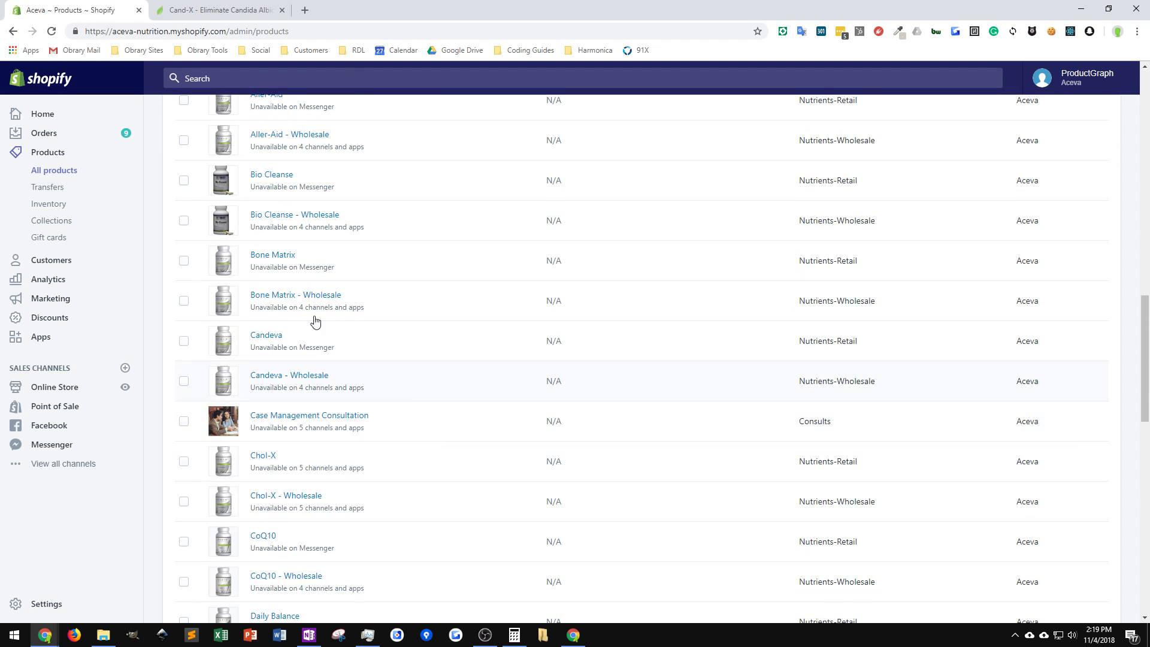
click(298, 377)
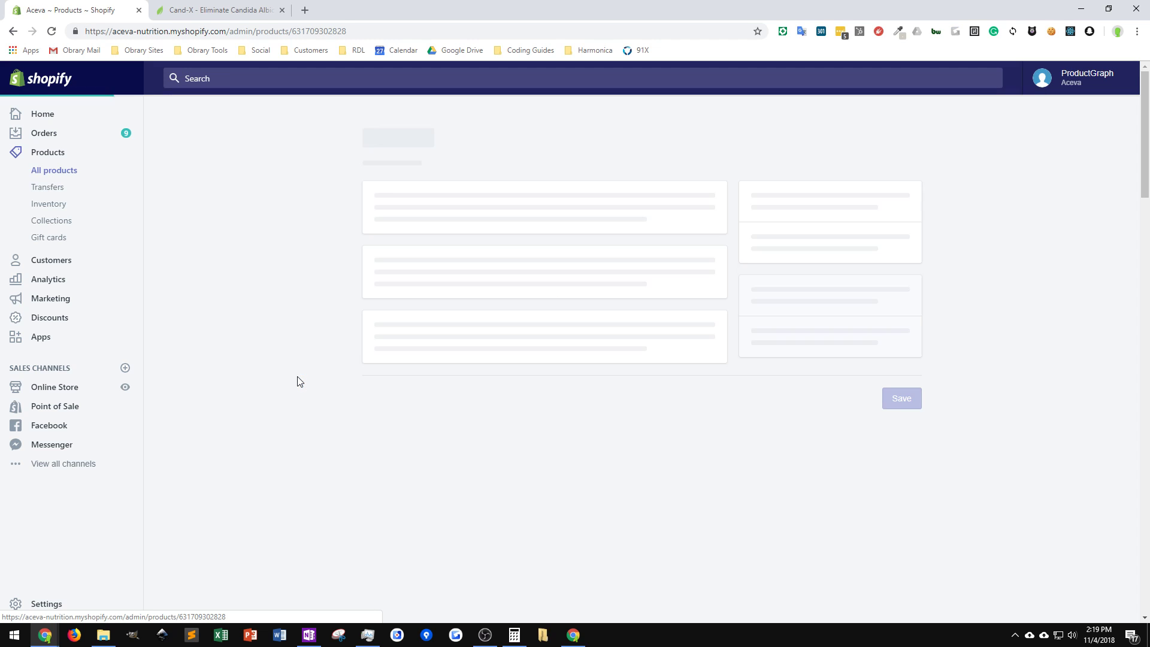
Load ShopifyFD on a freshly reloaded Candeva - Wholesale page and examine its metafields for the FAQ key.
click(784, 33)
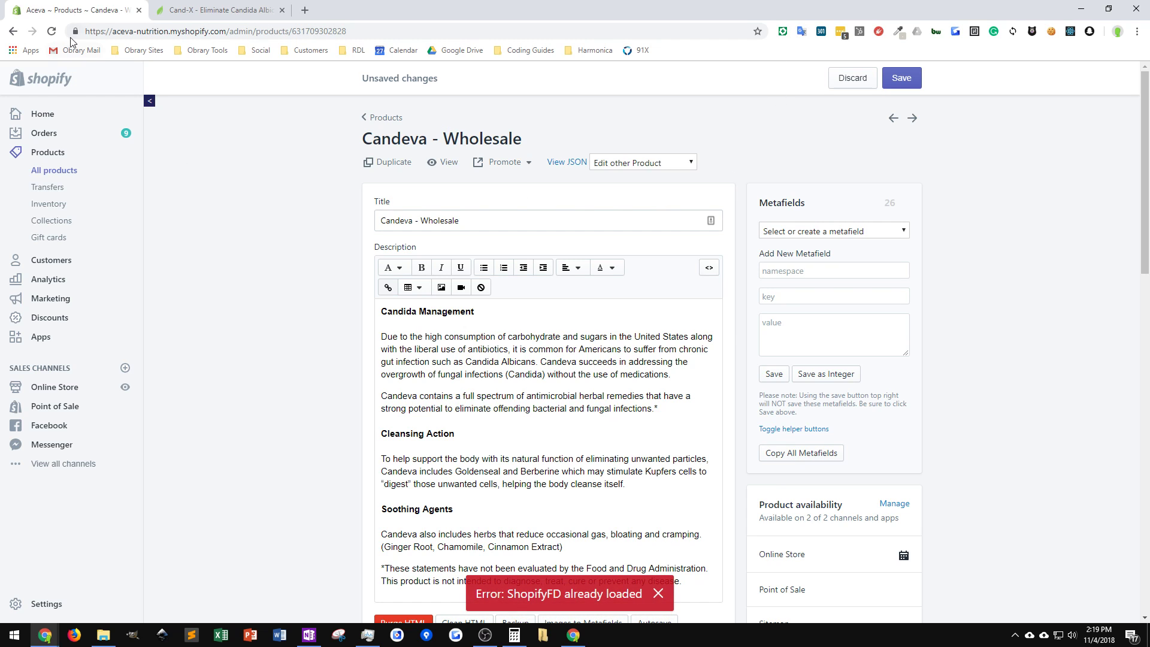
click(52, 32)
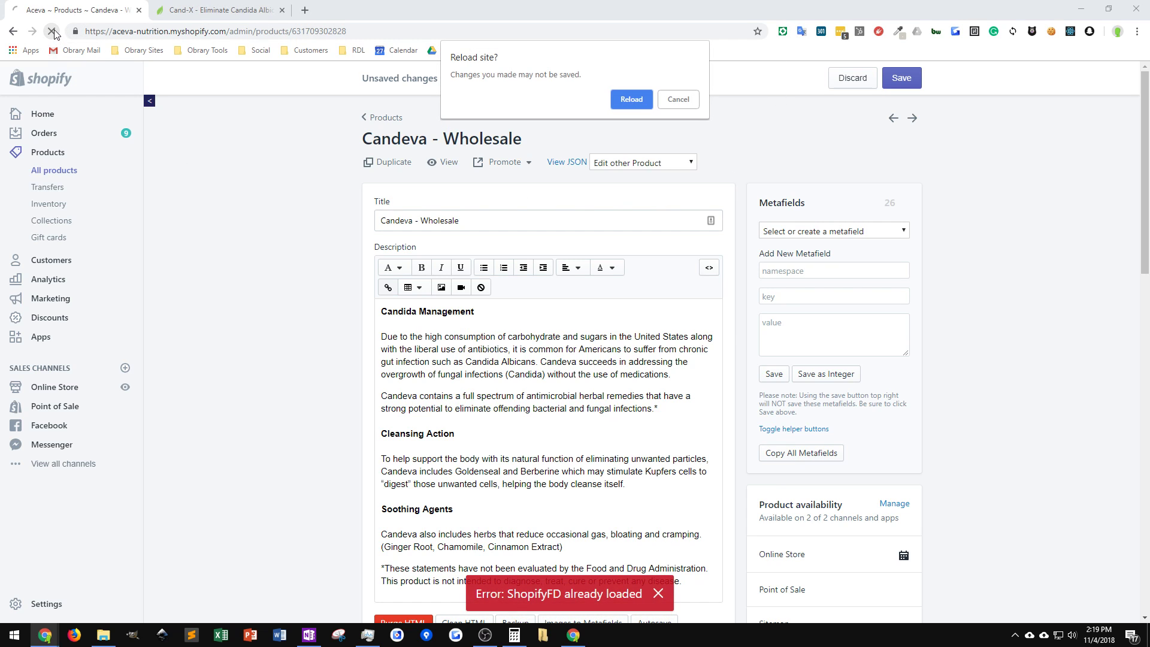
click(624, 100)
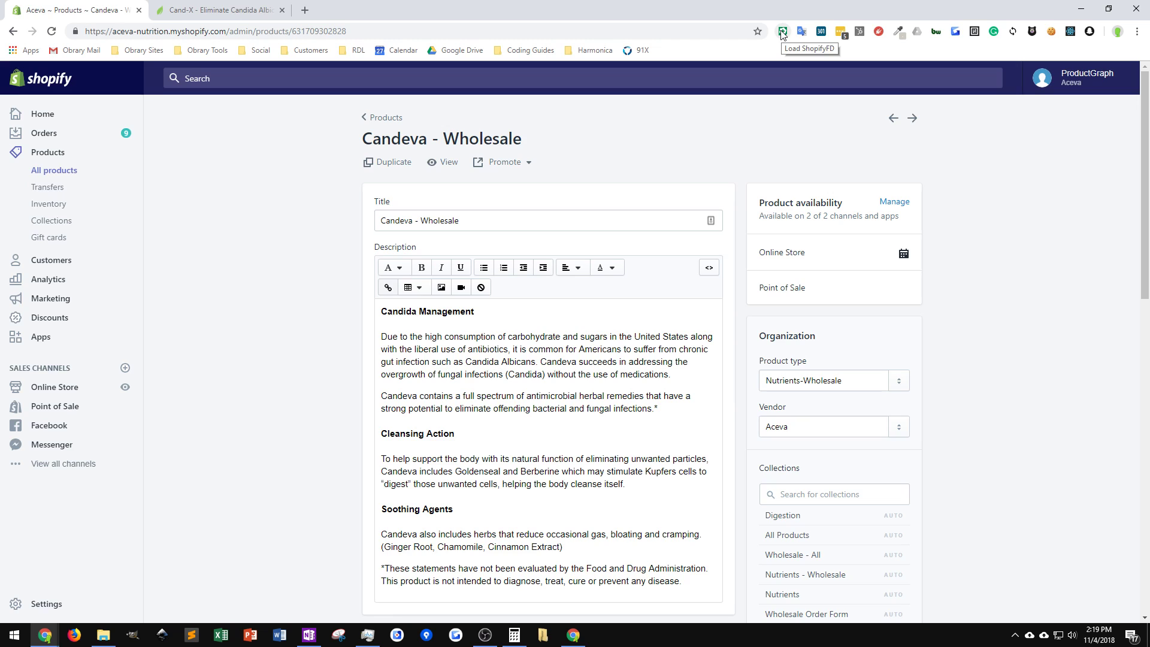
click(783, 32)
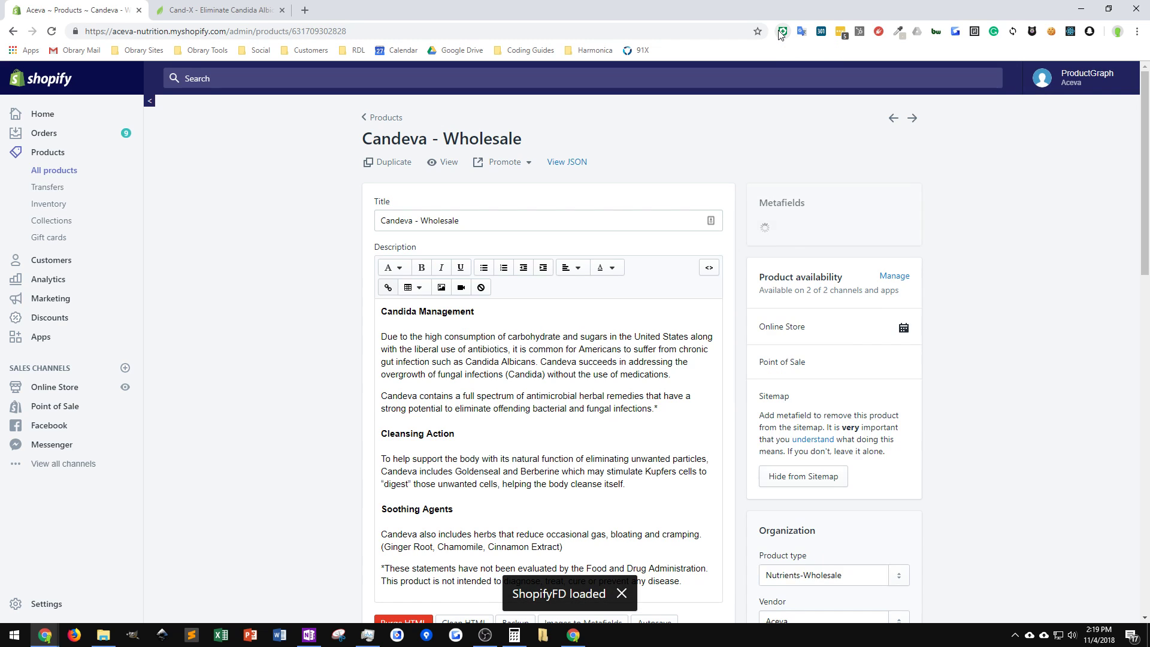
click(898, 232)
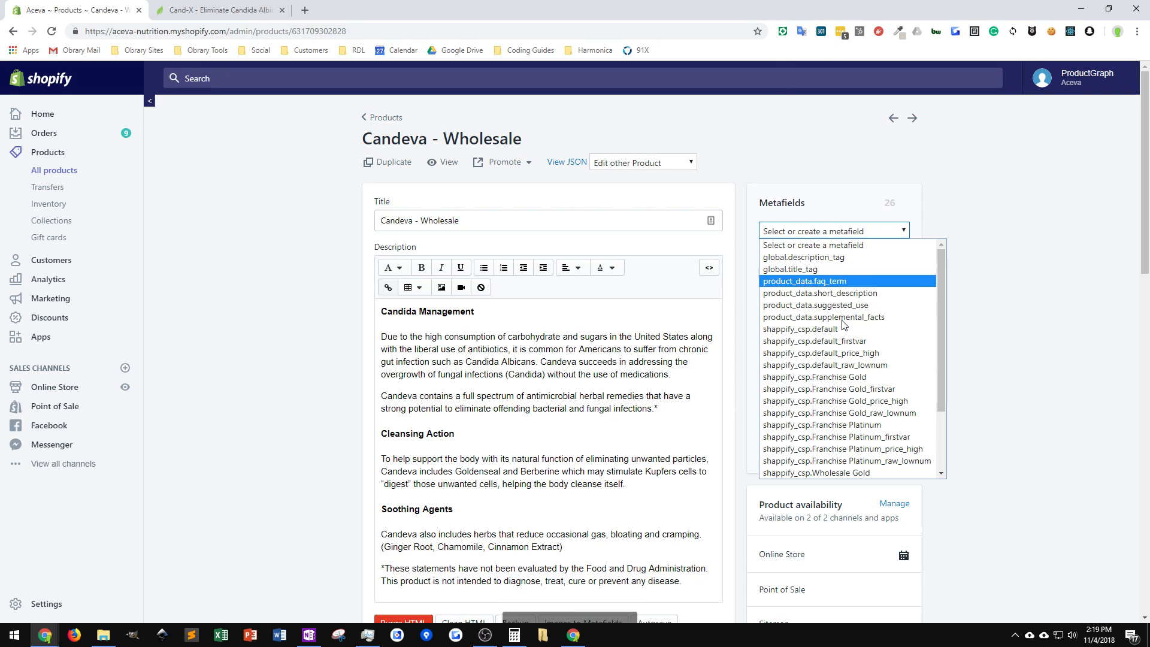
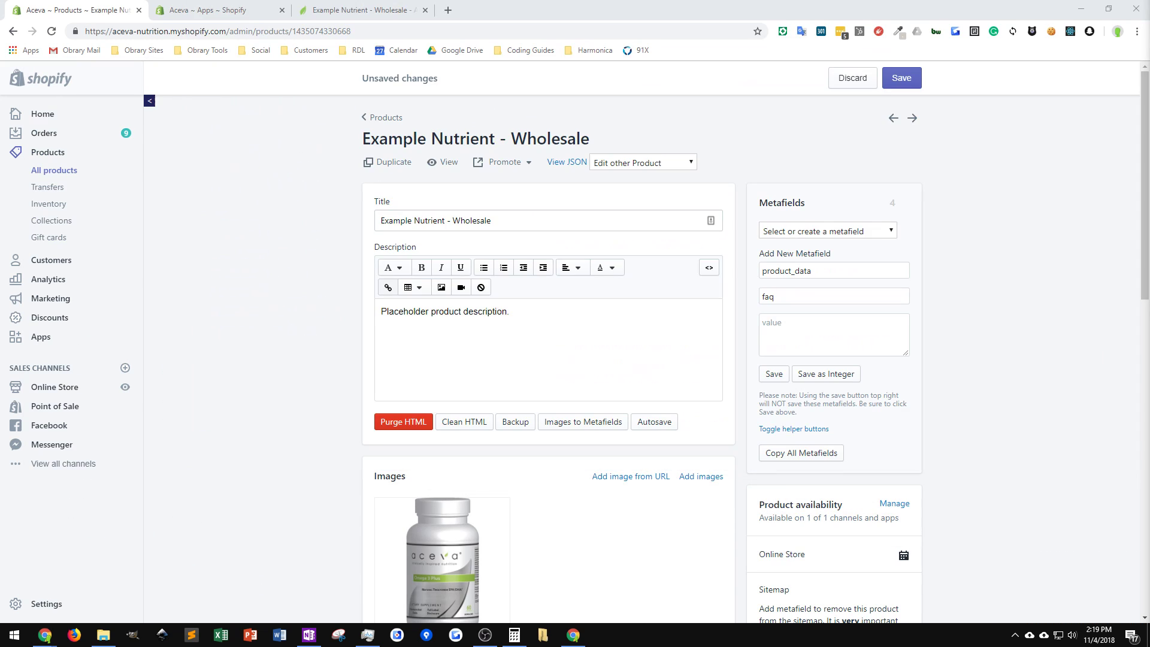
Try to add a product_data metafield with key faq_term and value Candeva to Example Nutrient - Wholesale by saving the product.
click(787, 297)
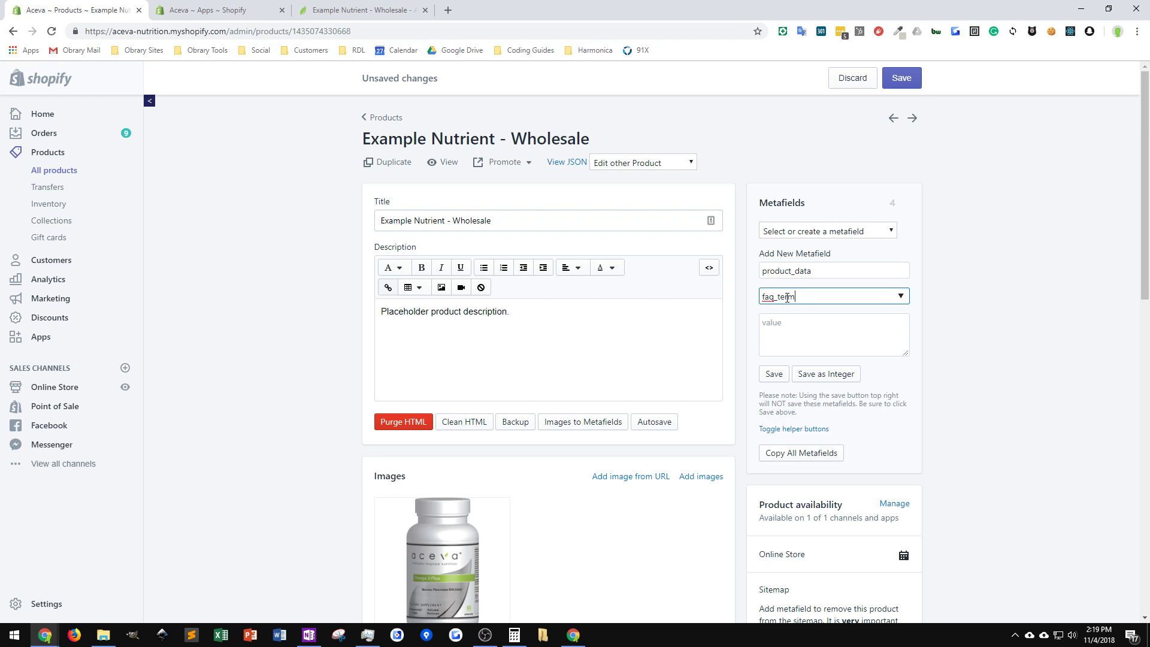
click(787, 325)
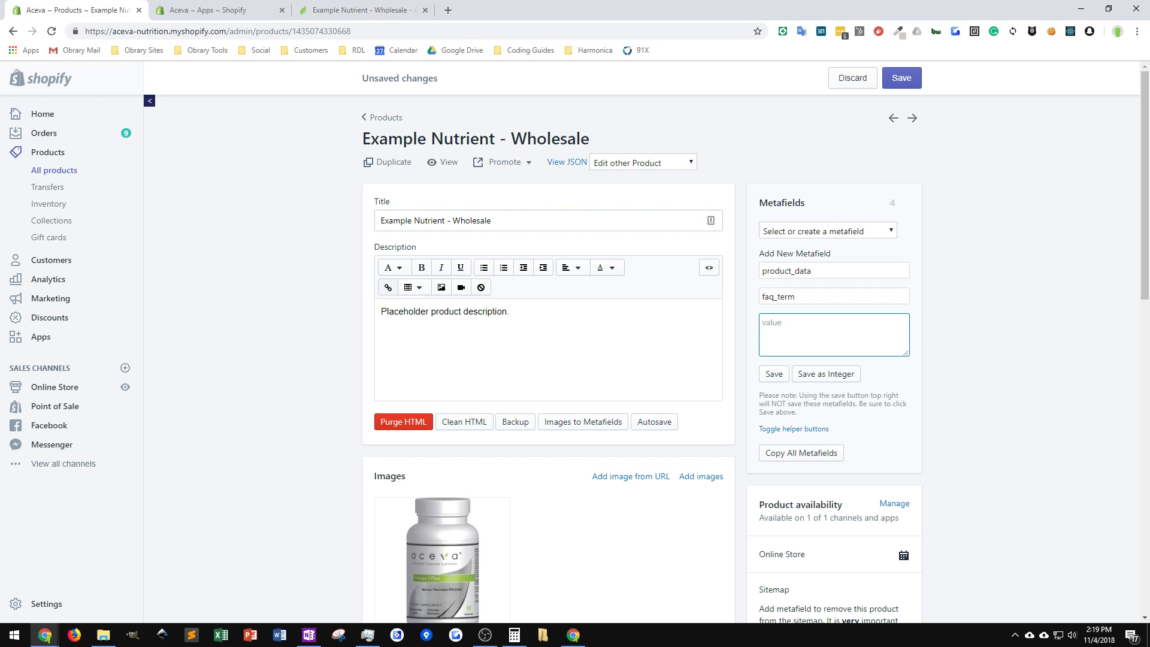
key(alt+Tab)
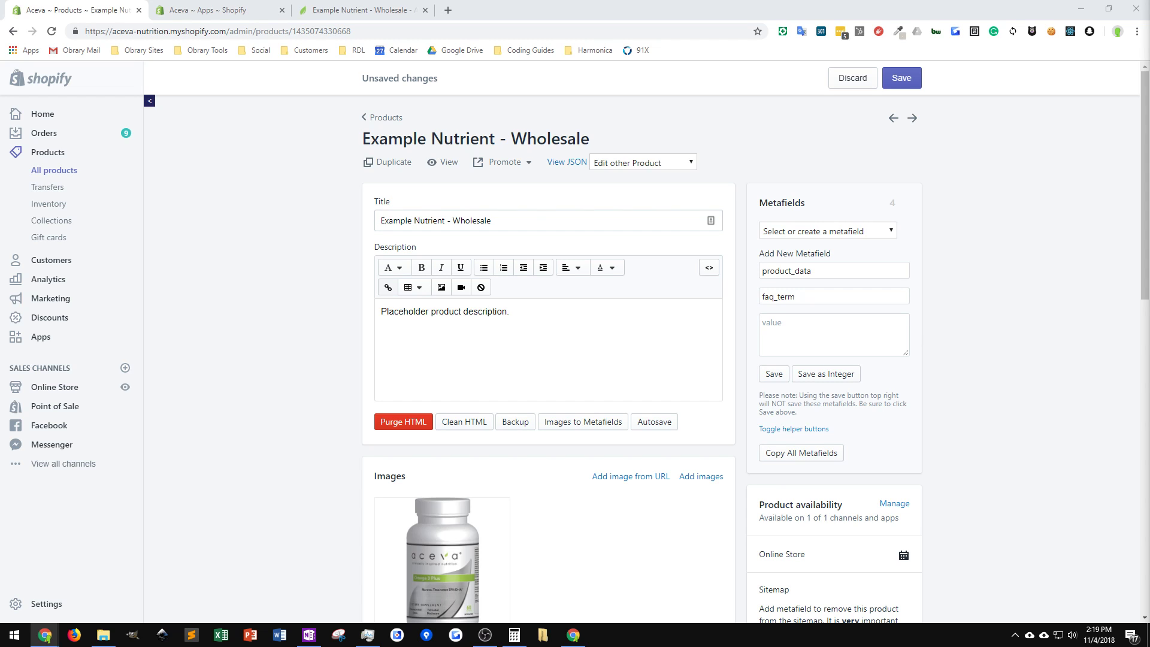
click(793, 344)
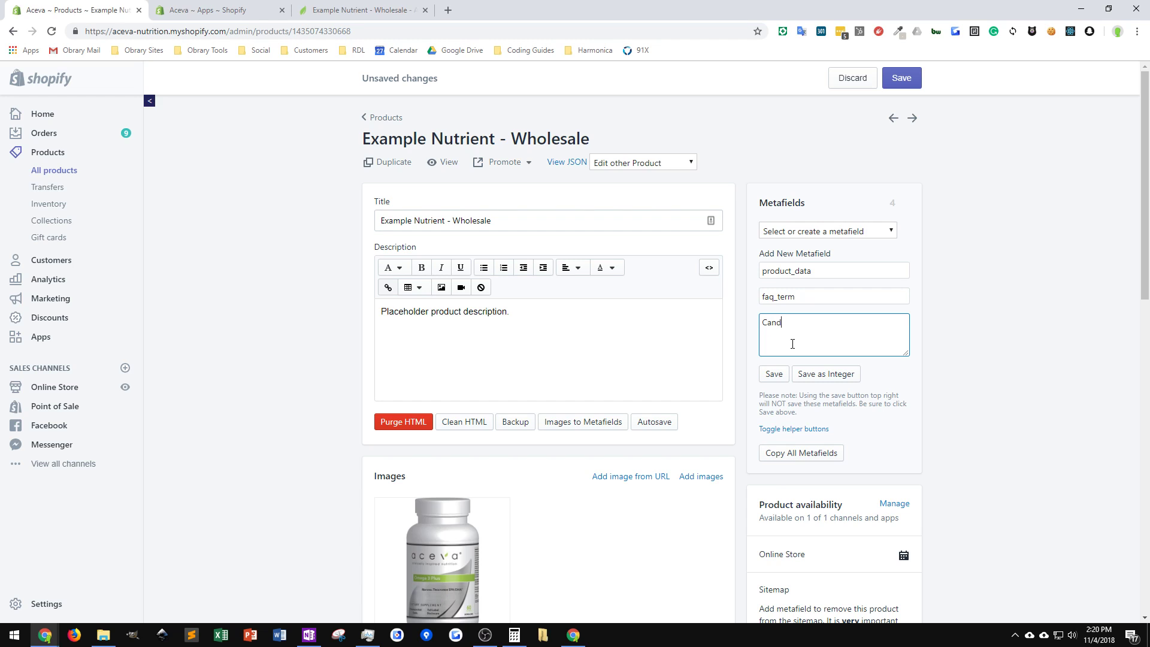
click(902, 83)
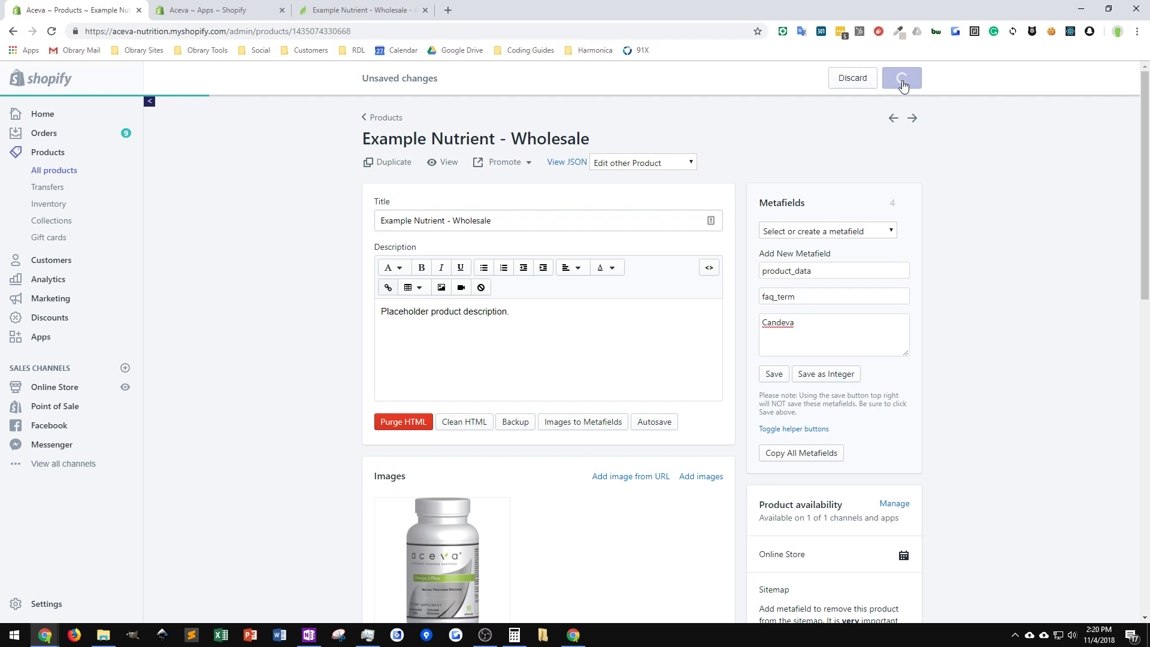
Check the FAQs section of the Example Nutrient - Wholesale storefront page, reloading the page to refresh it.
click(357, 12)
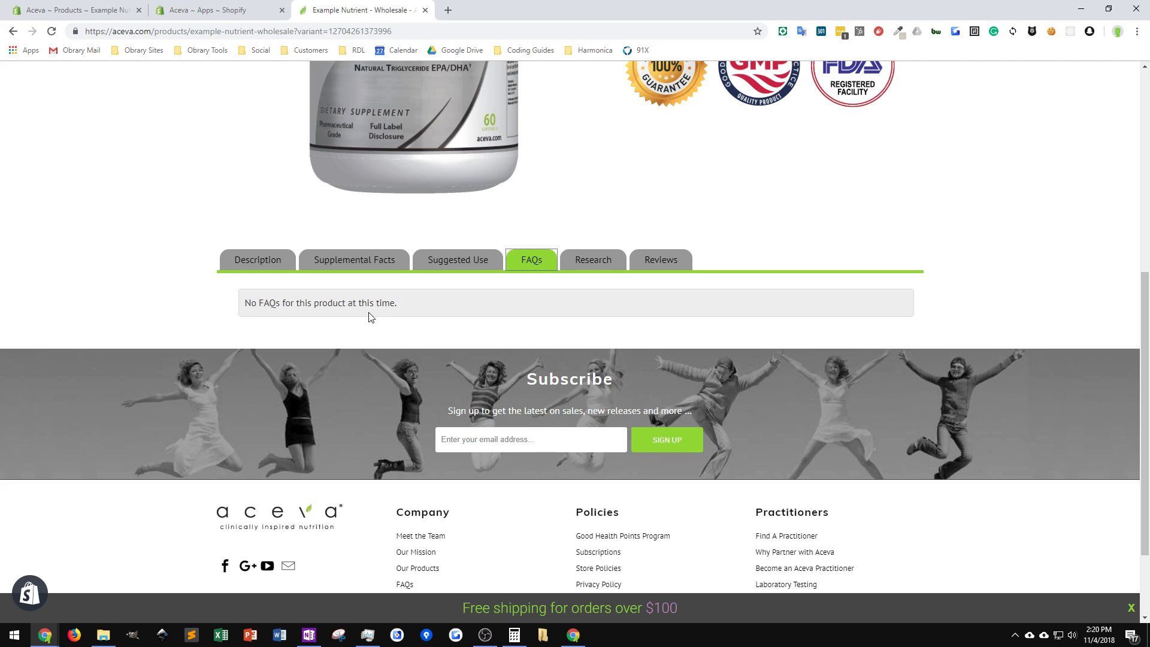
click(52, 32)
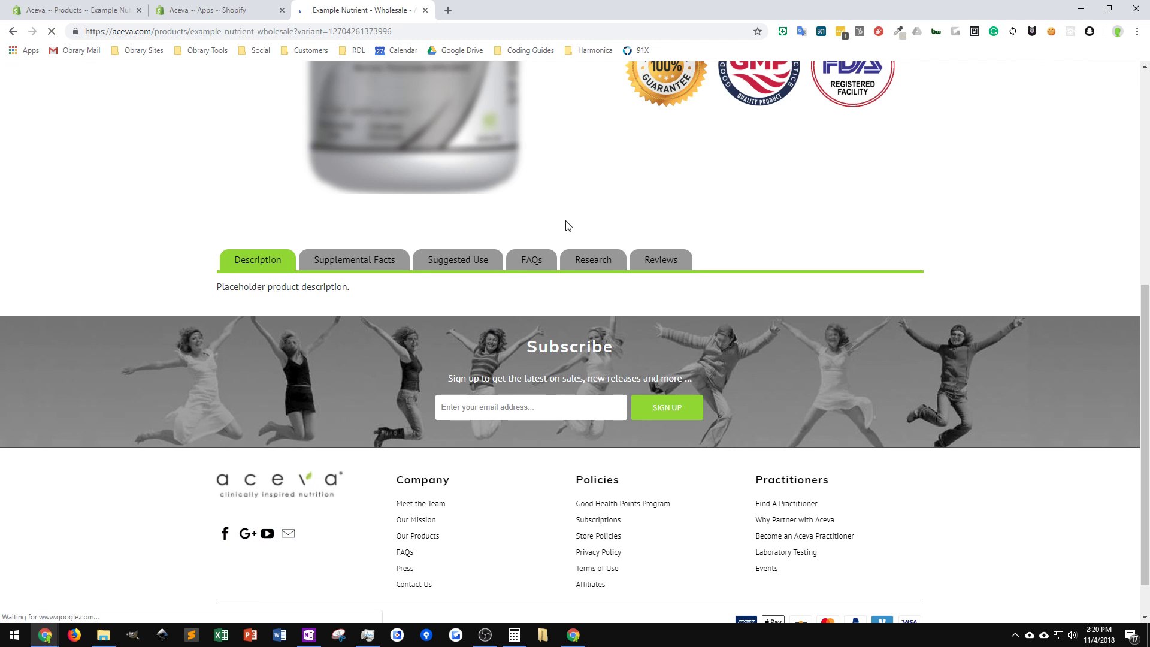
click(529, 261)
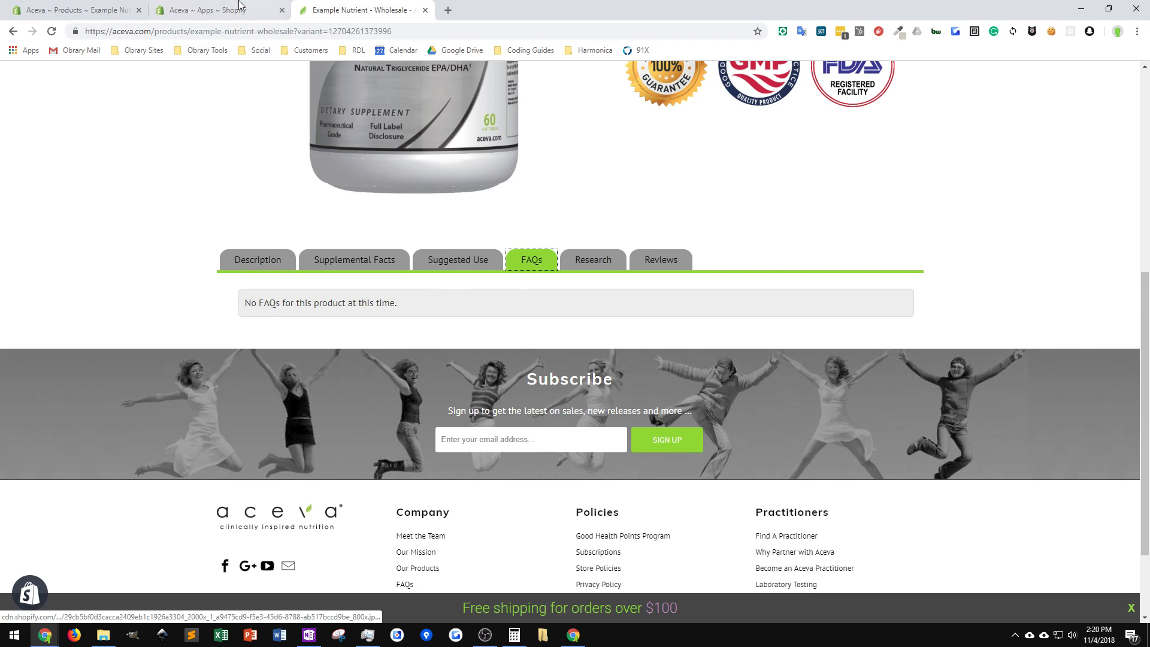
click(53, 32)
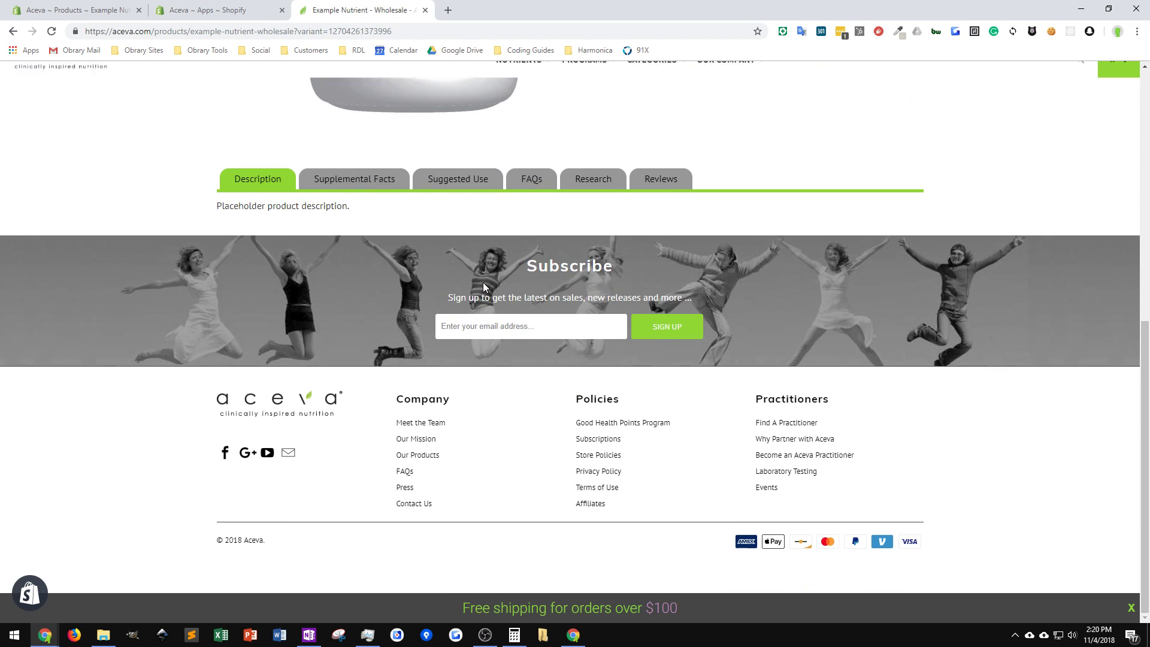
click(538, 185)
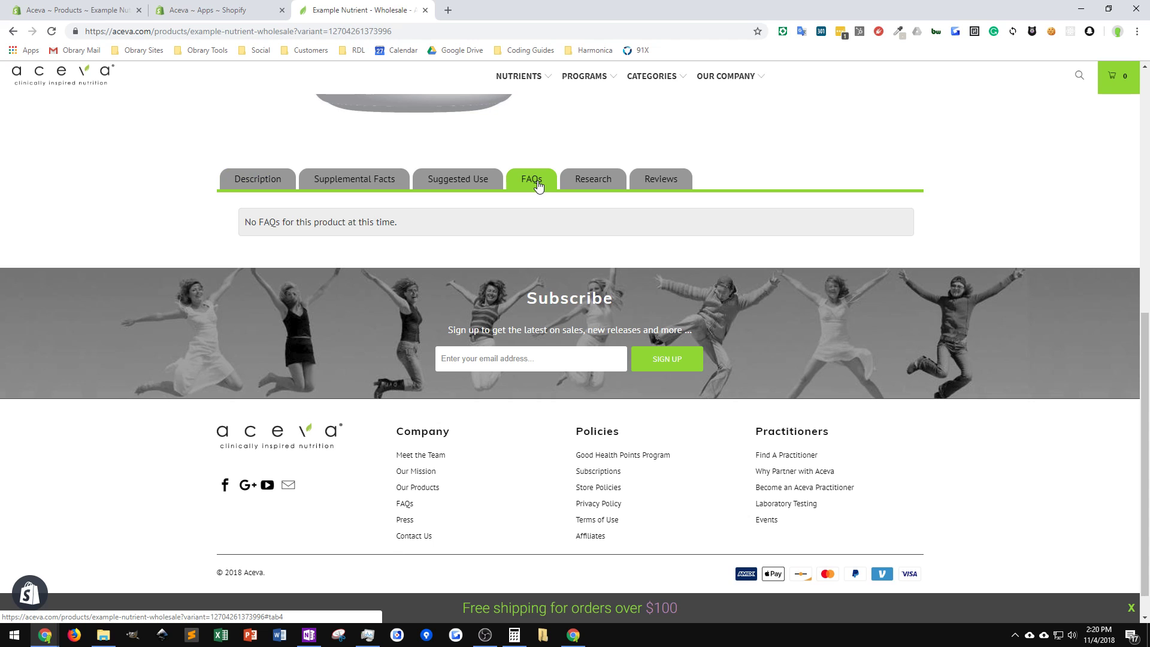
Return to the Example Nutrient - Wholesale admin page, reload it with ShopifyFD and check its metafield list for faq_term.
click(92, 12)
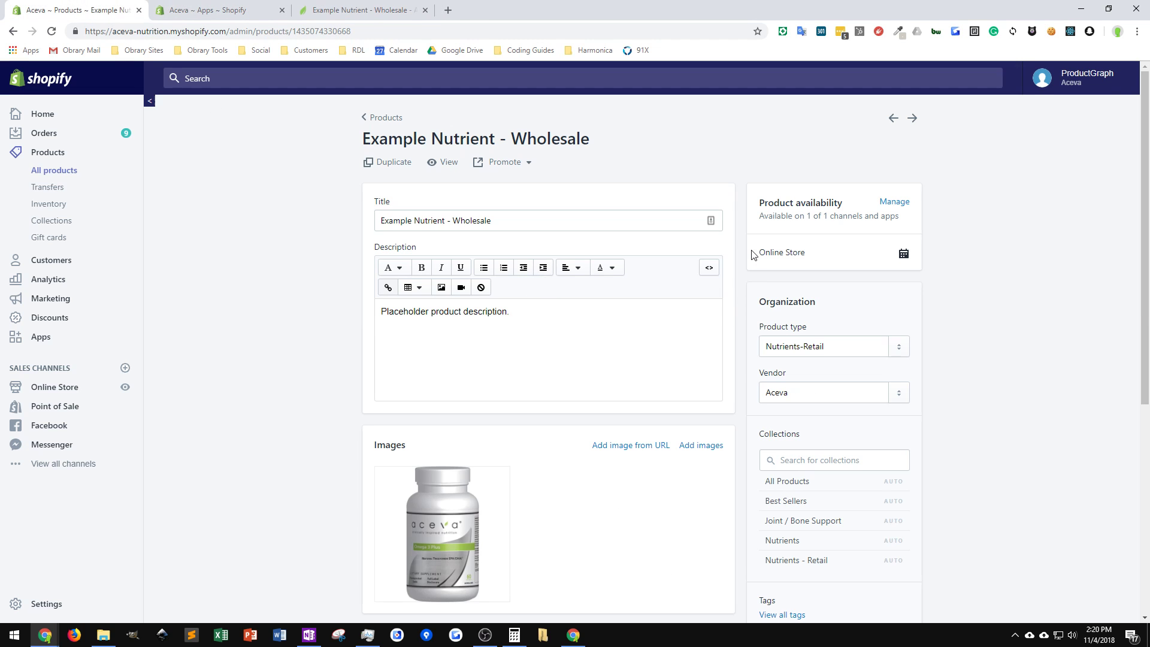
scroll(865, 412, down, 3)
scroll(316, 185, up, 3)
click(51, 32)
click(783, 32)
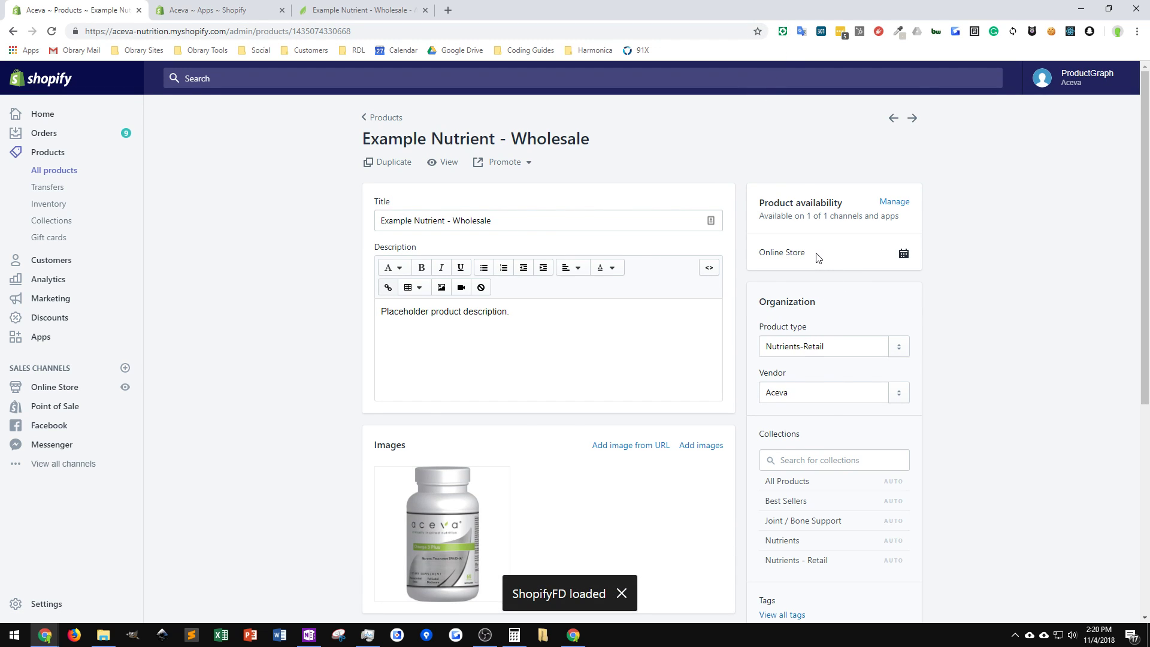
click(860, 232)
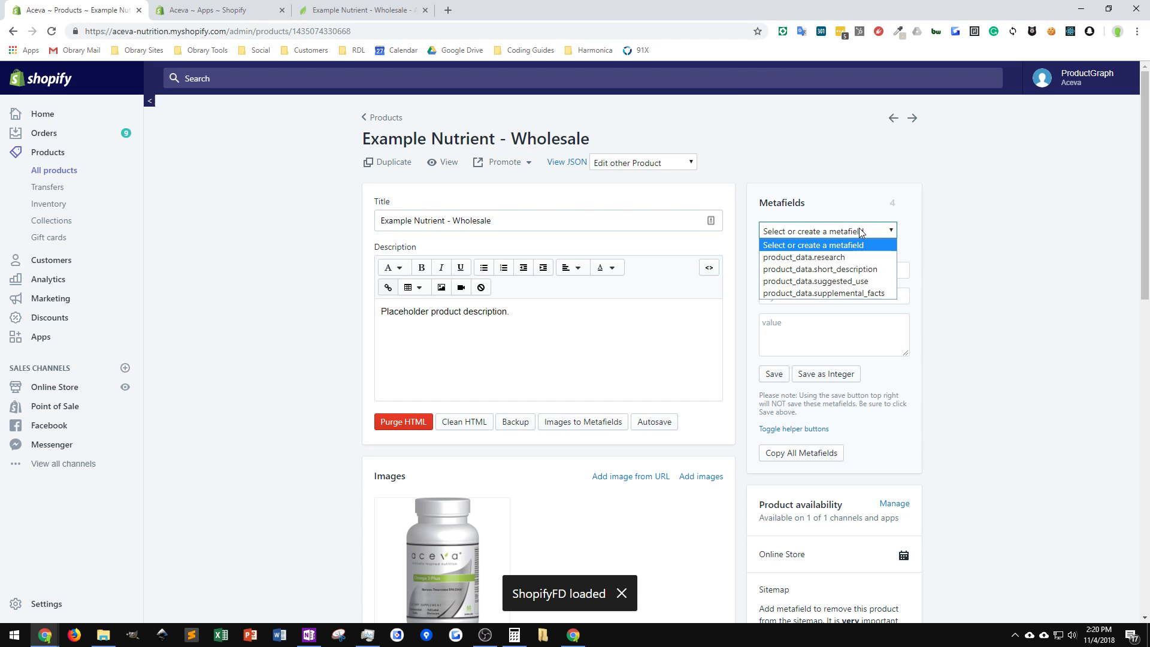
click(956, 251)
click(853, 232)
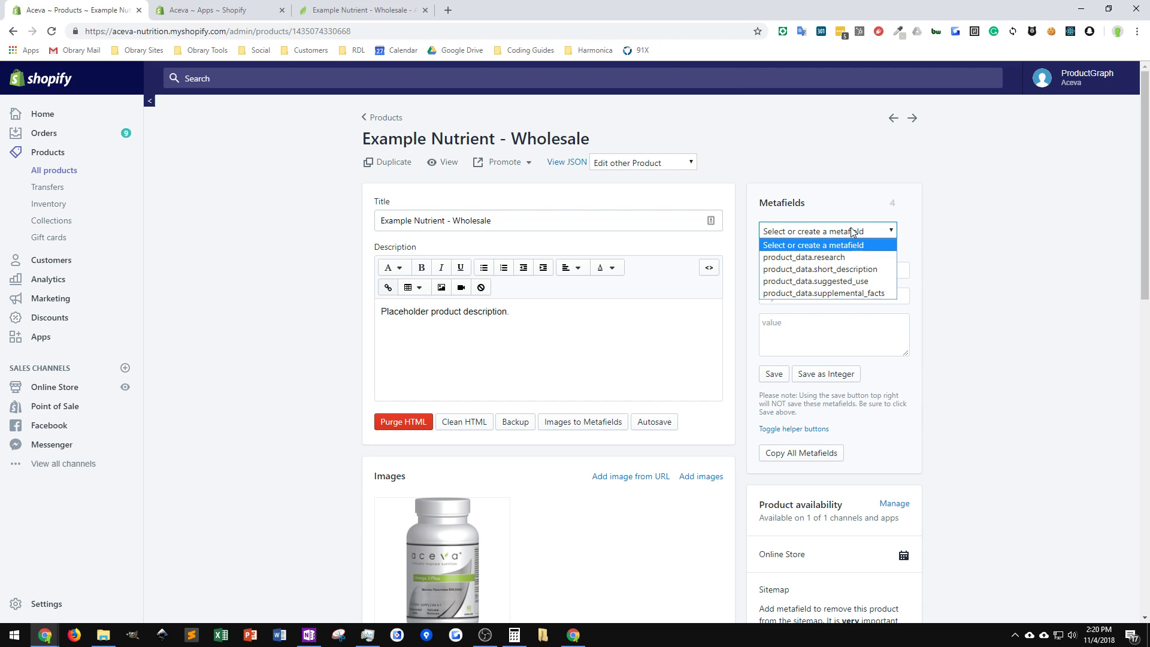
click(1059, 229)
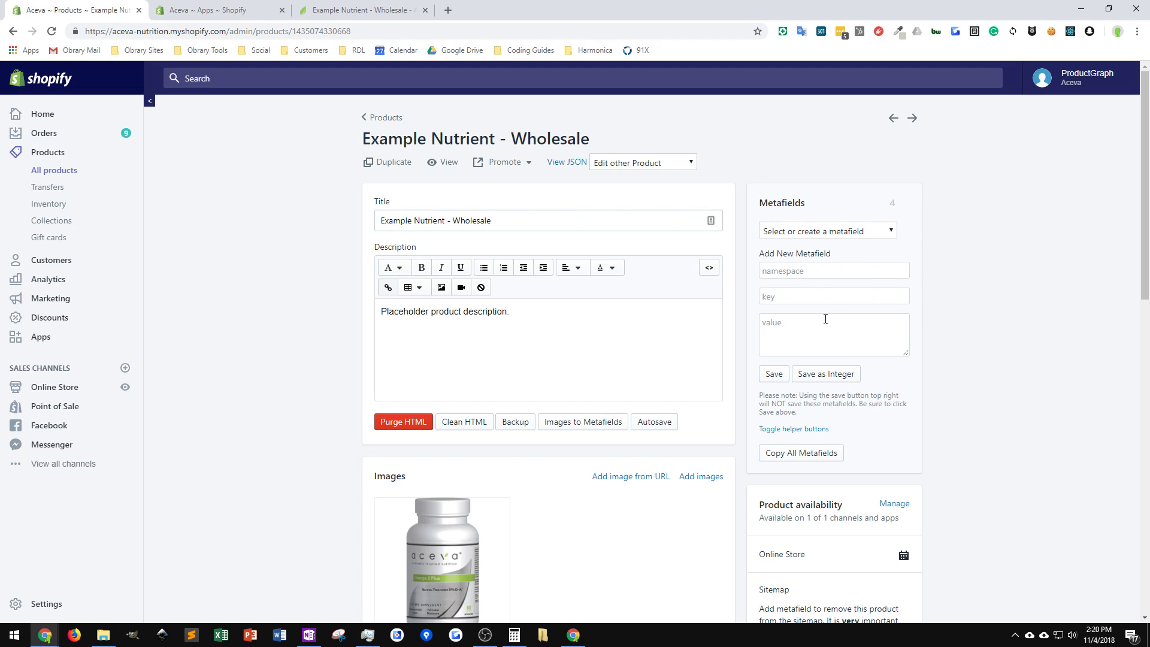
click(774, 376)
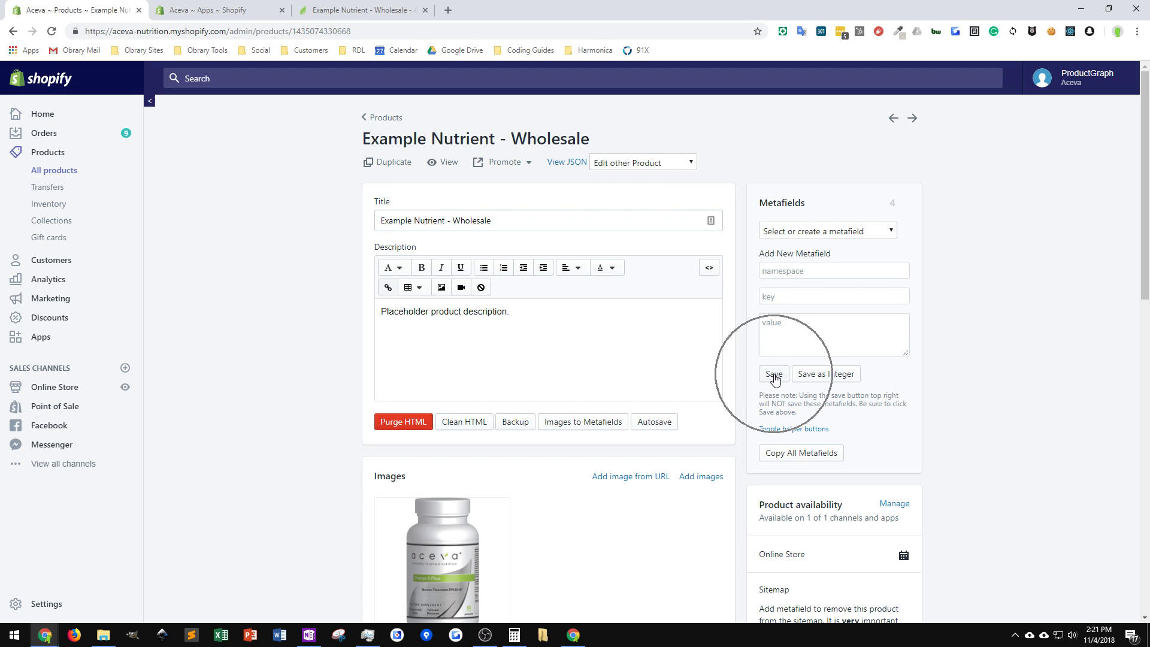
click(774, 376)
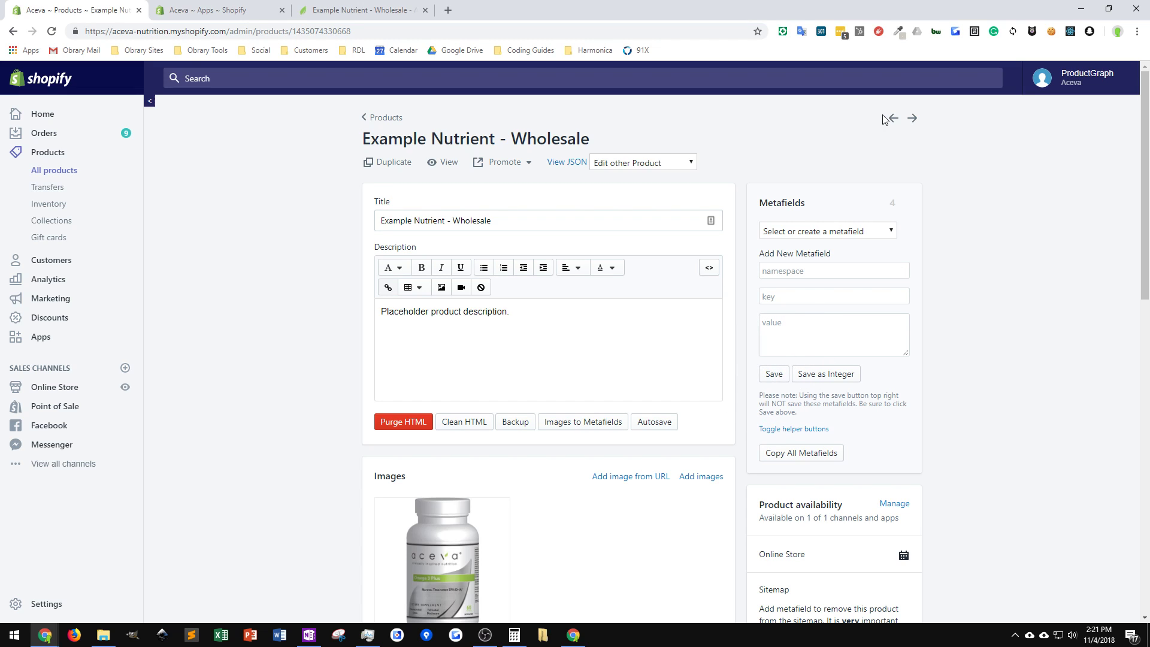
click(887, 131)
Add and save a metafield with namespace product_data, key faq_term and value Candeva on Example Nutrient - Wholesale, using the metafield's own save option.
click(779, 272)
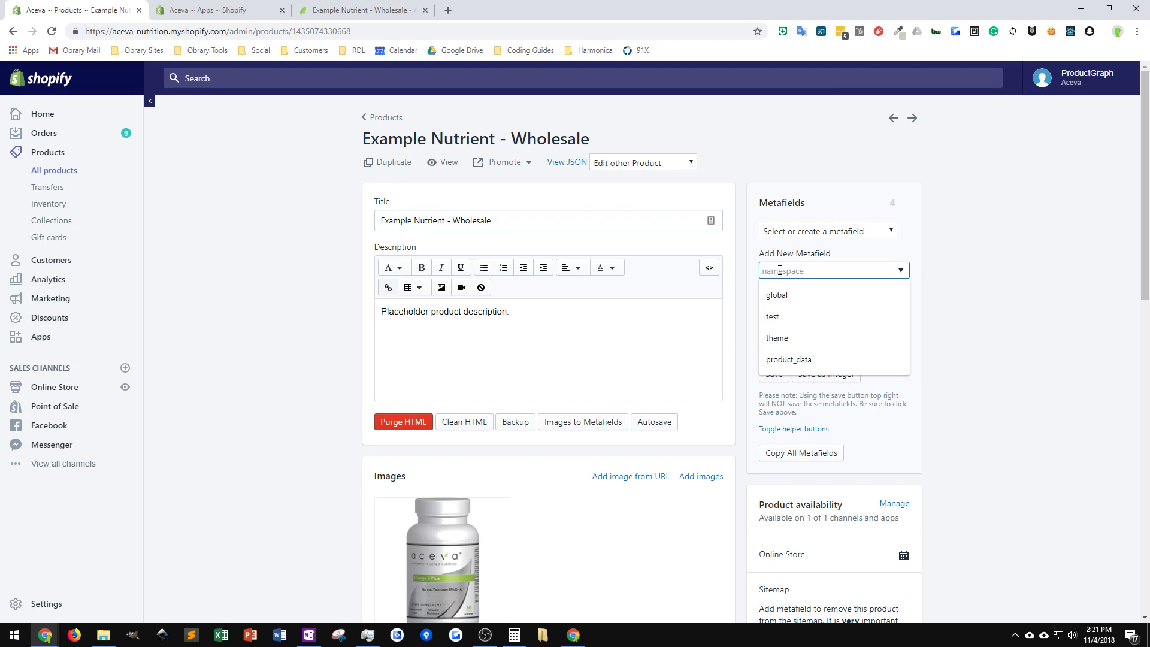
click(786, 359)
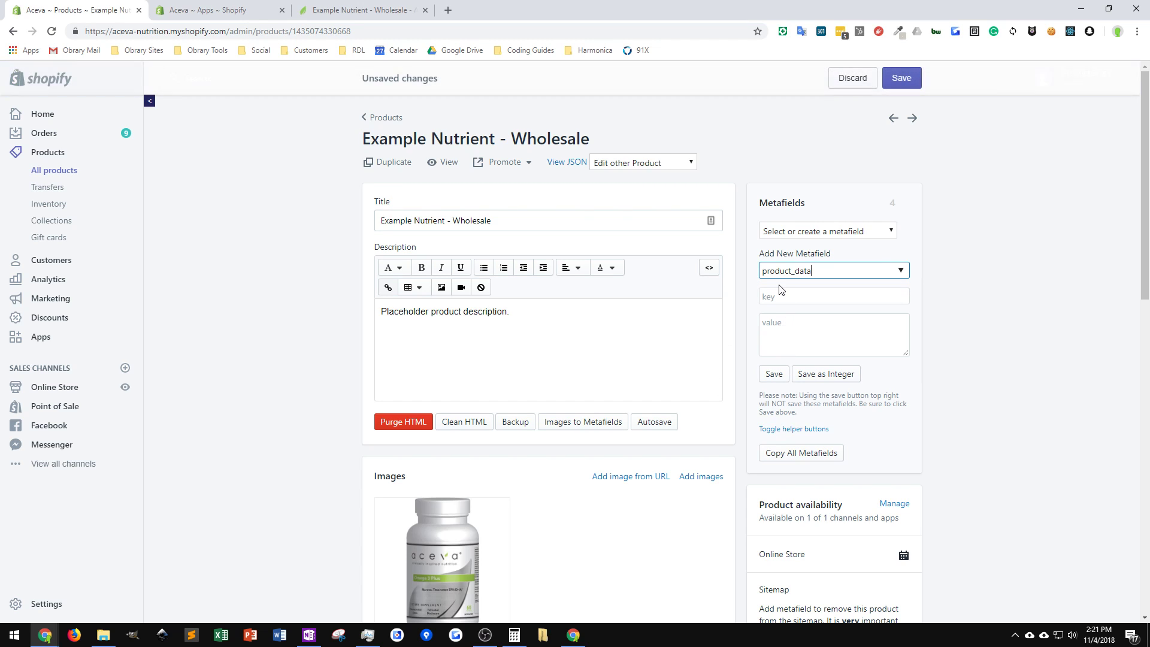
click(782, 297)
text(fa)
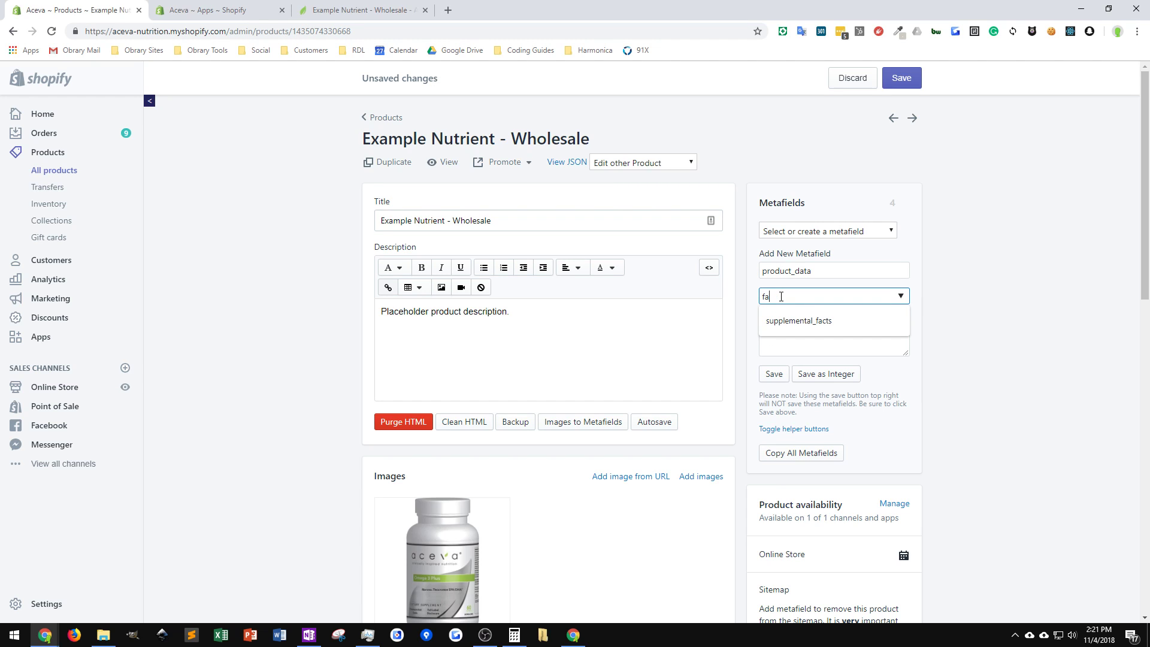
text(q_term)
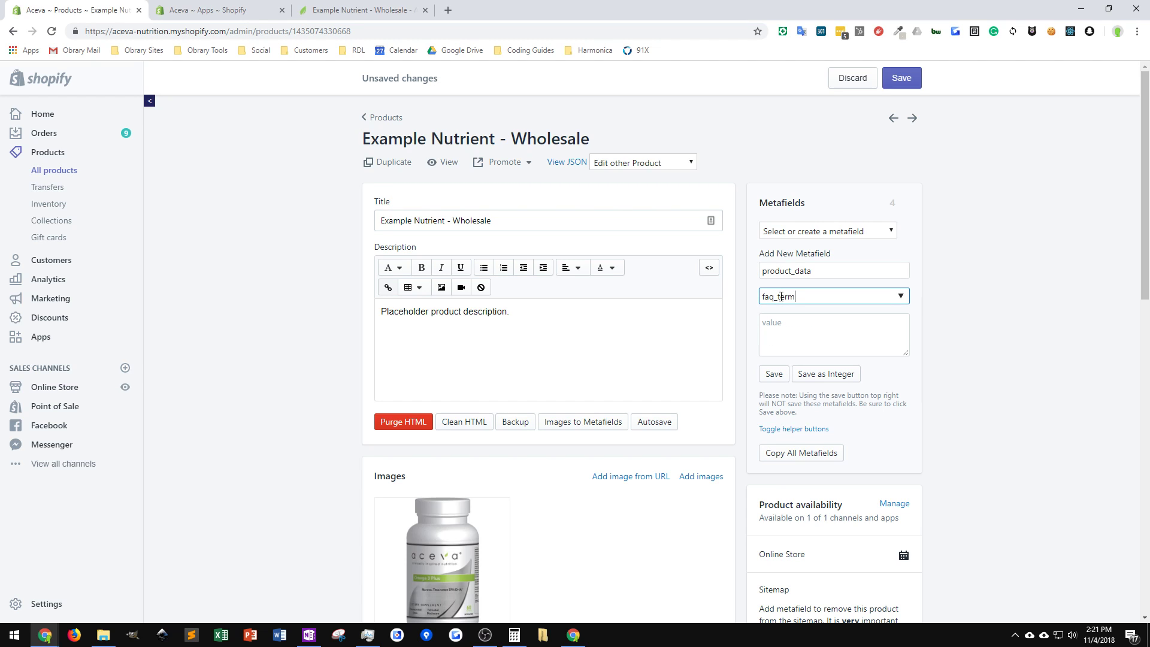
click(909, 86)
click(780, 333)
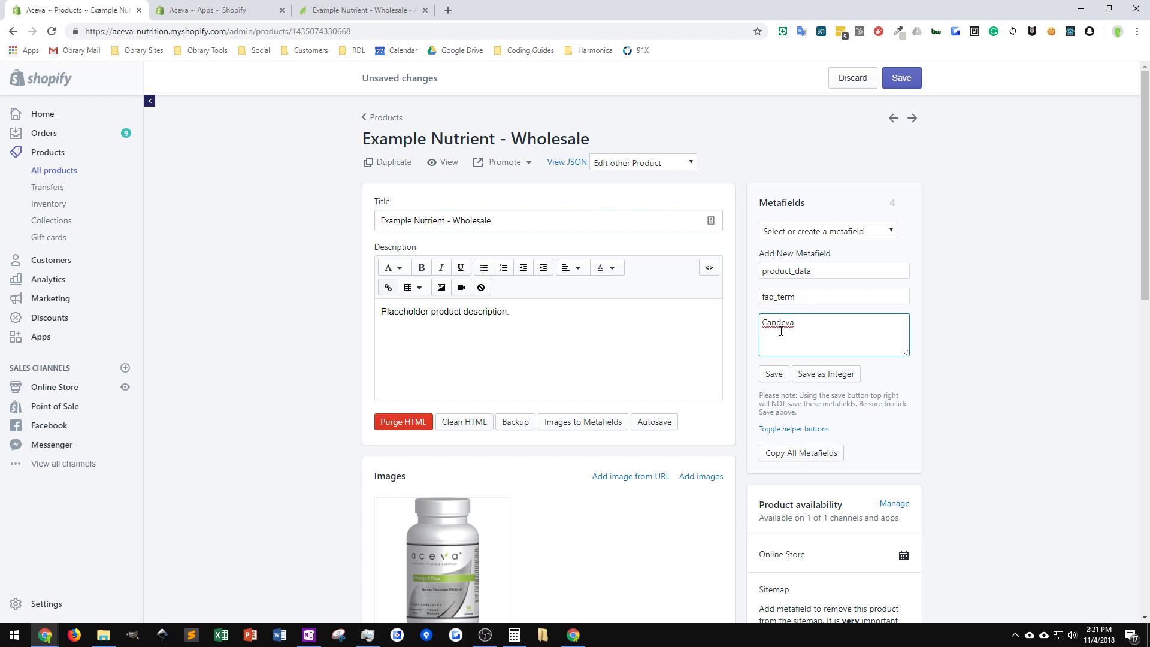
click(773, 375)
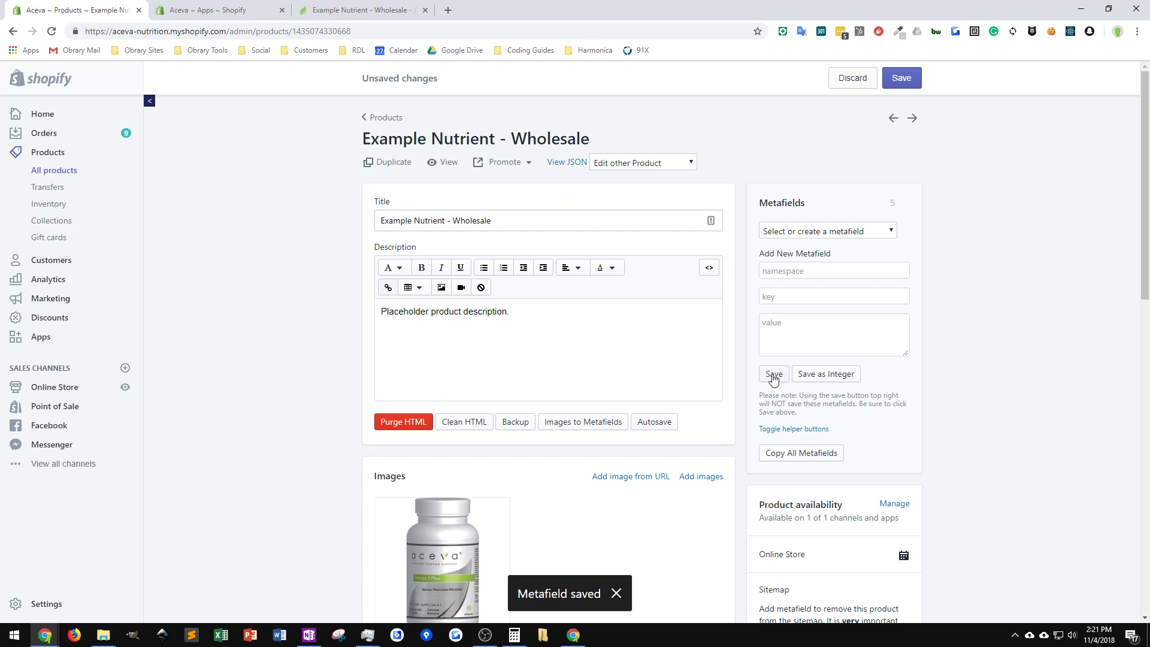
Reload the Example Nutrient - Wholesale storefront page and check its FAQs section and product details.
click(384, 10)
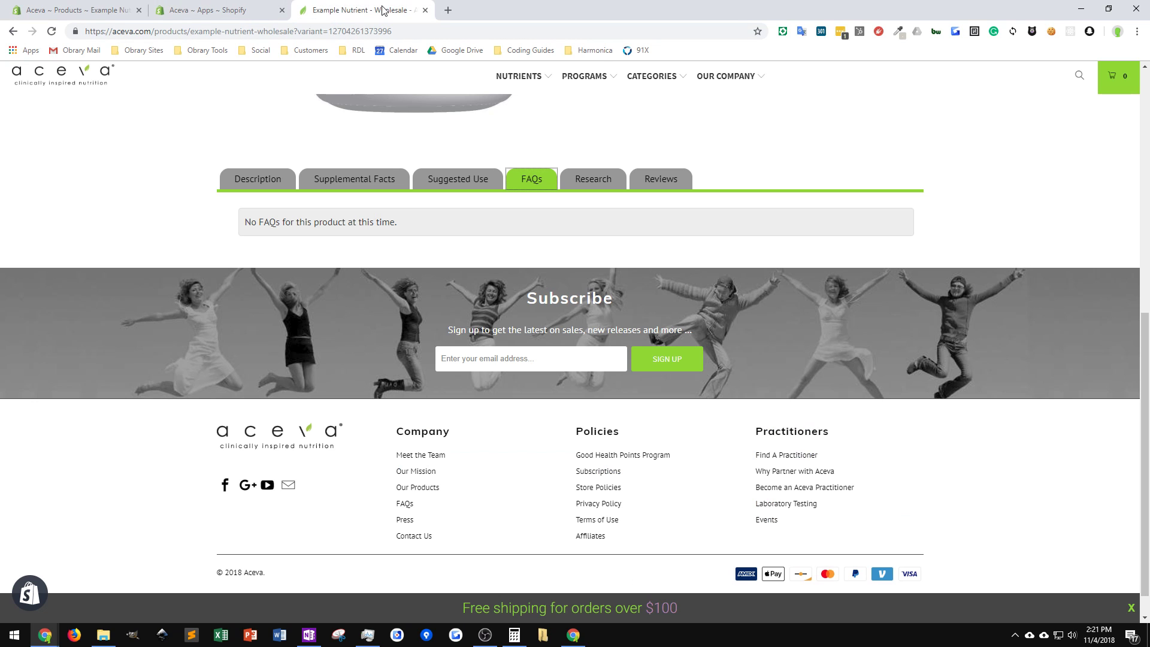
click(52, 31)
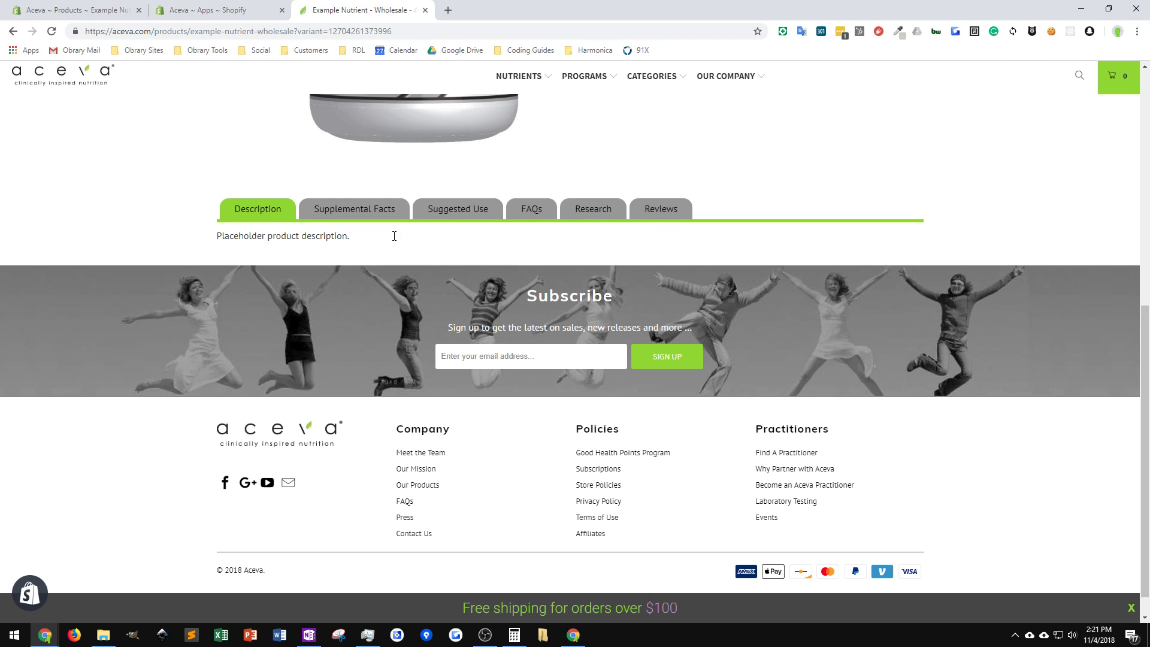
click(529, 210)
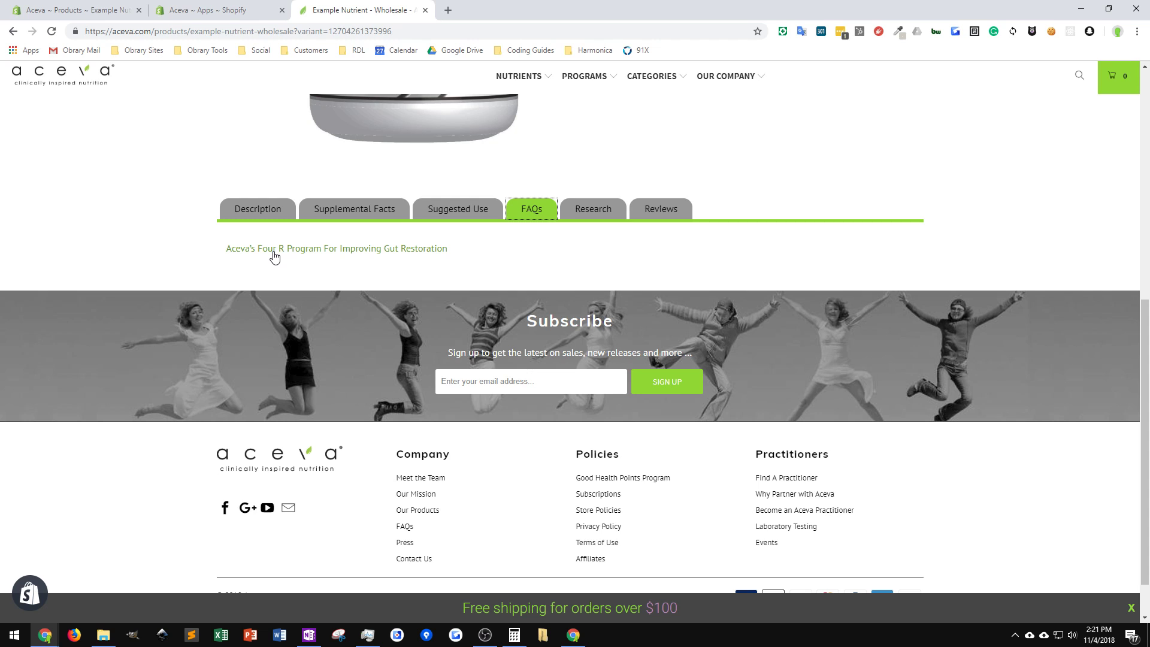
scroll(686, 232, up, 8)
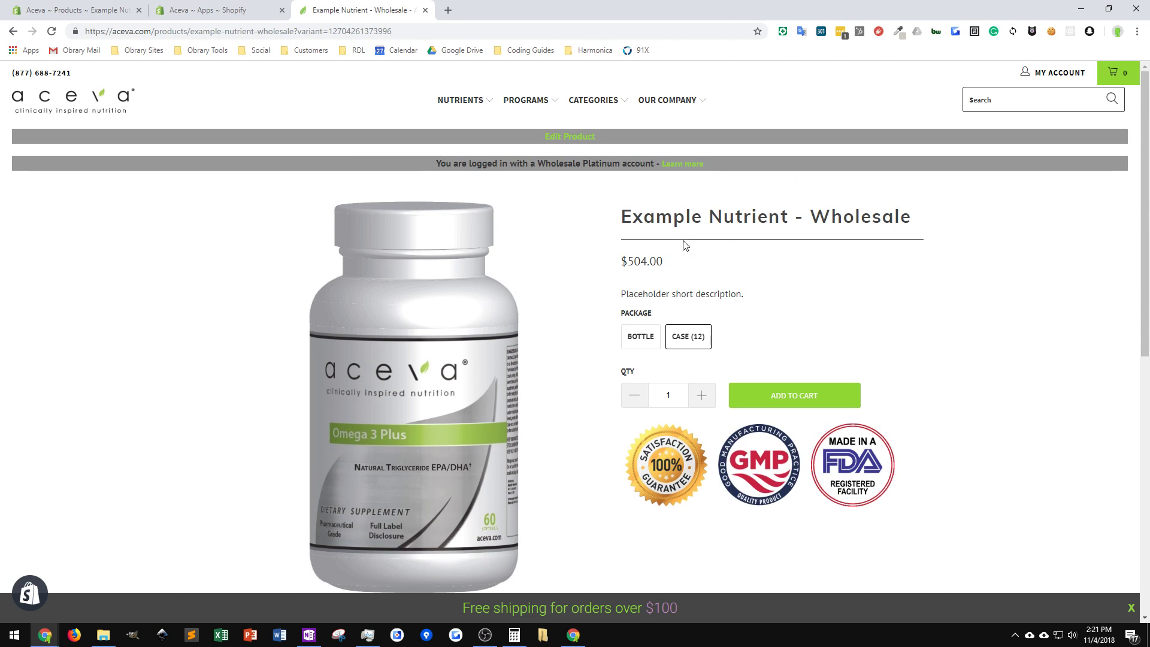
scroll(680, 244, down, 2)
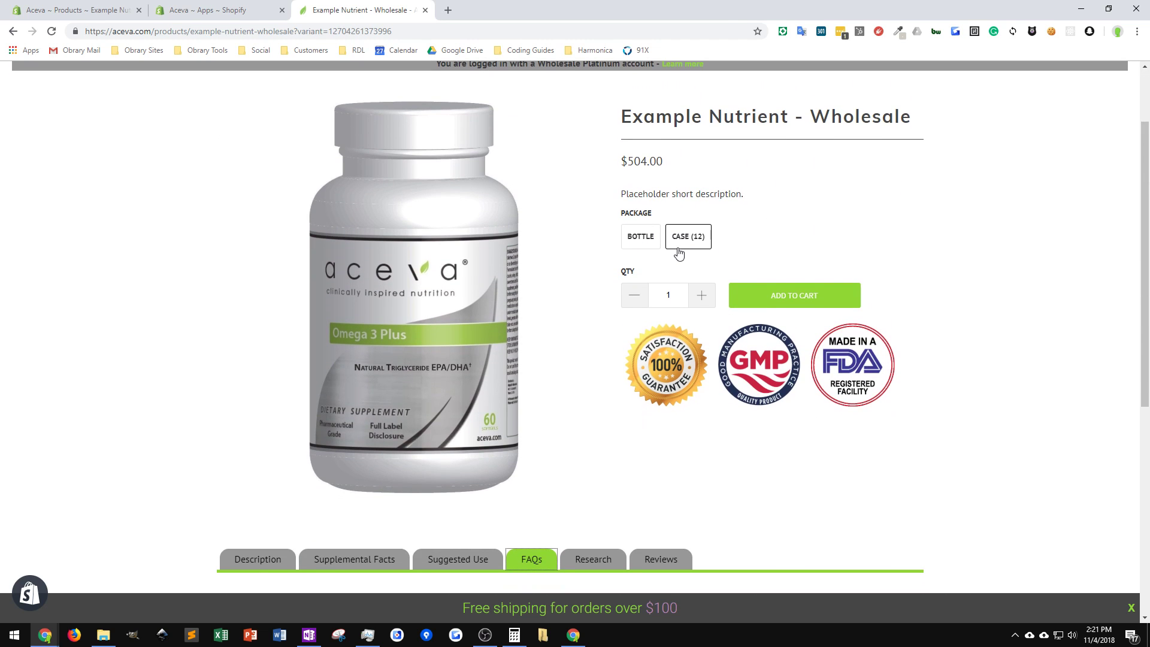
scroll(679, 251, up, 2)
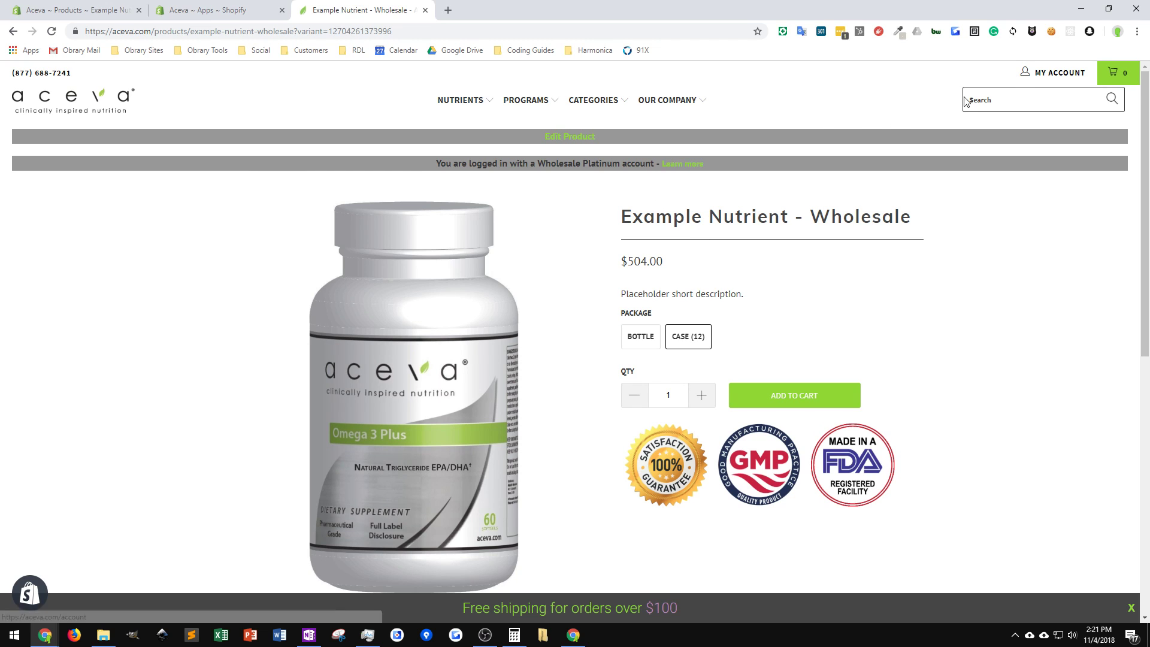
Log out of the wholesale account on the storefront and open the Nutrients collection as a retail visitor.
click(1053, 74)
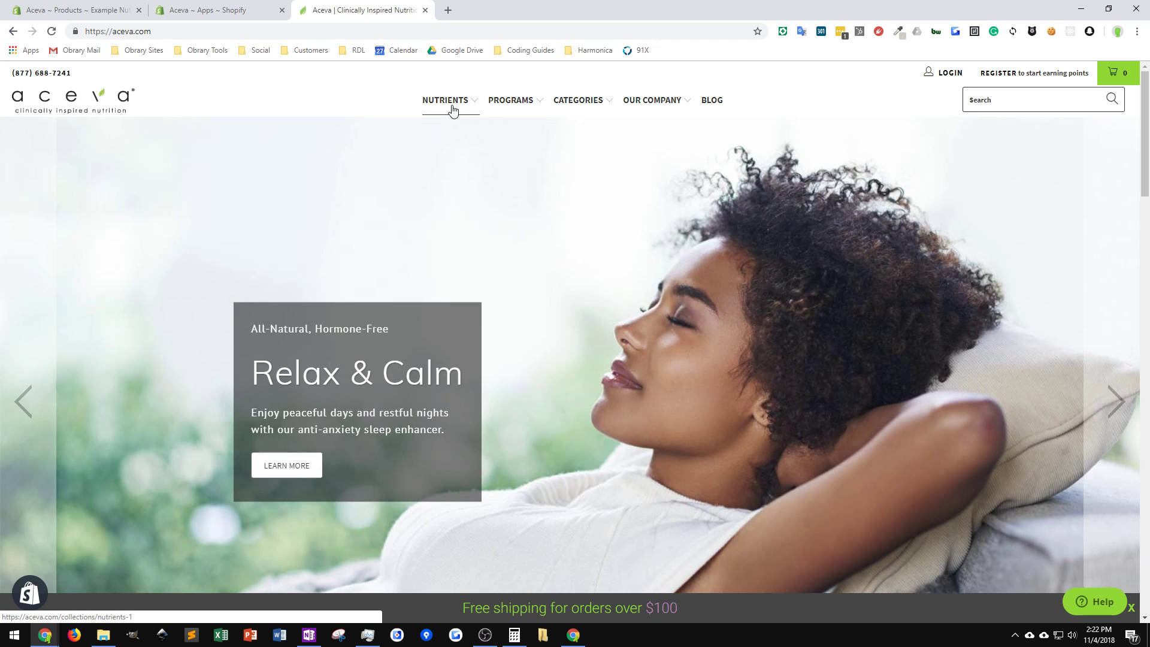
mouse_move(452, 102)
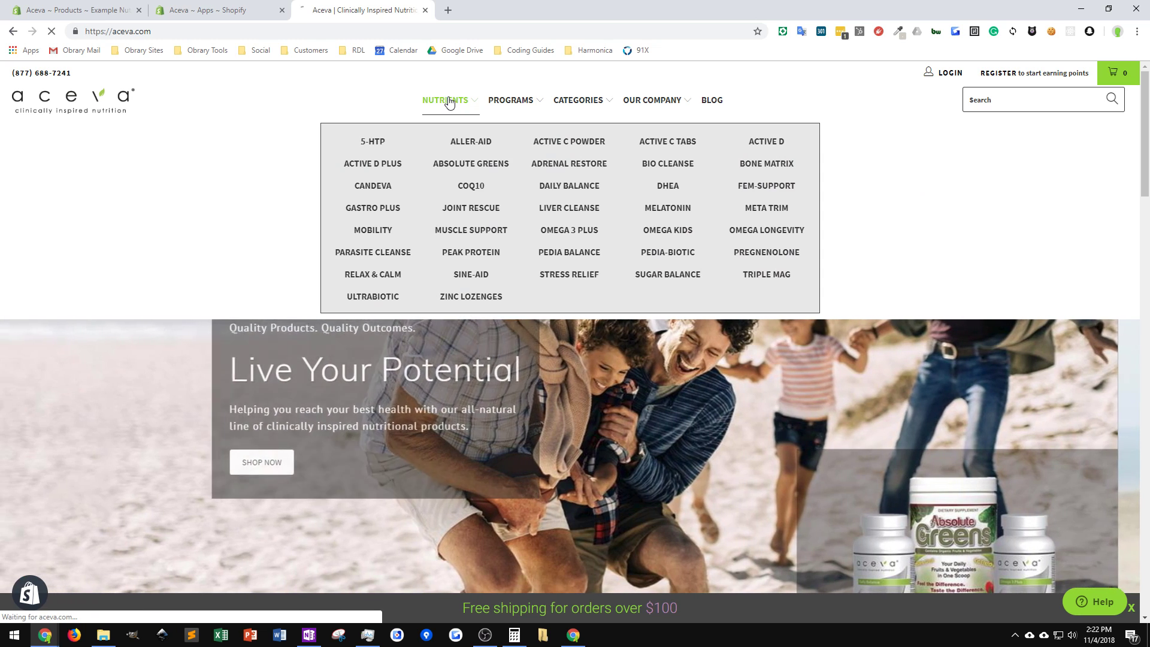
click(451, 100)
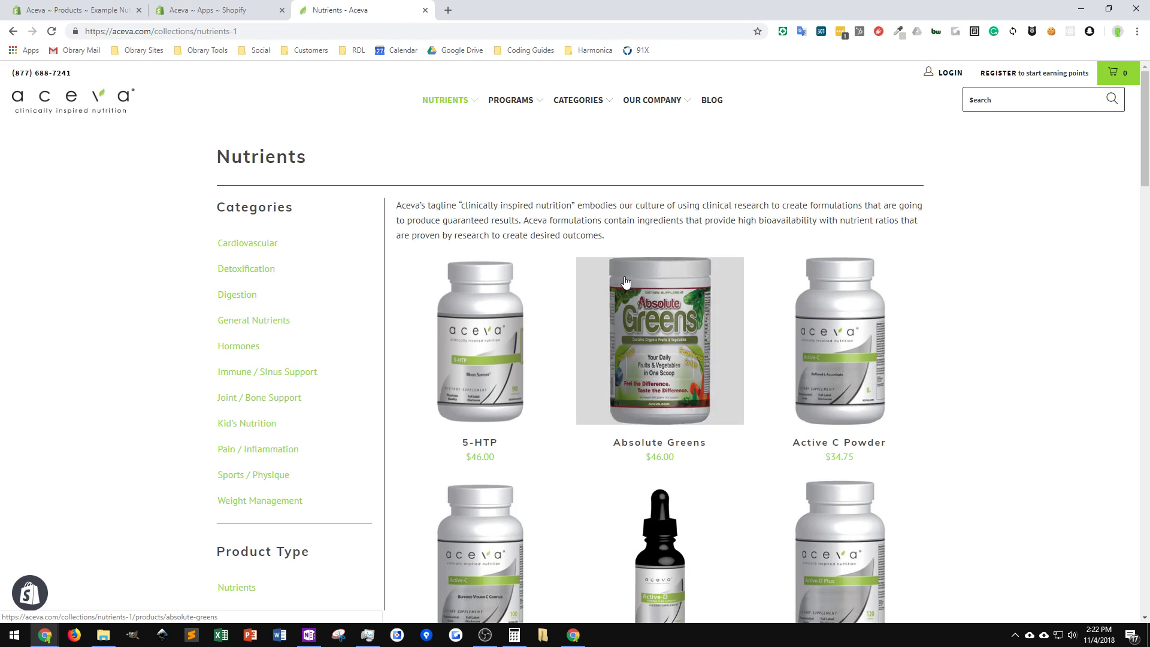
Find the retail Example Nutrient product in the Nutrients collection and open its page.
scroll(627, 282, down, 13)
scroll(809, 290, down, 8)
scroll(849, 224, up, 4)
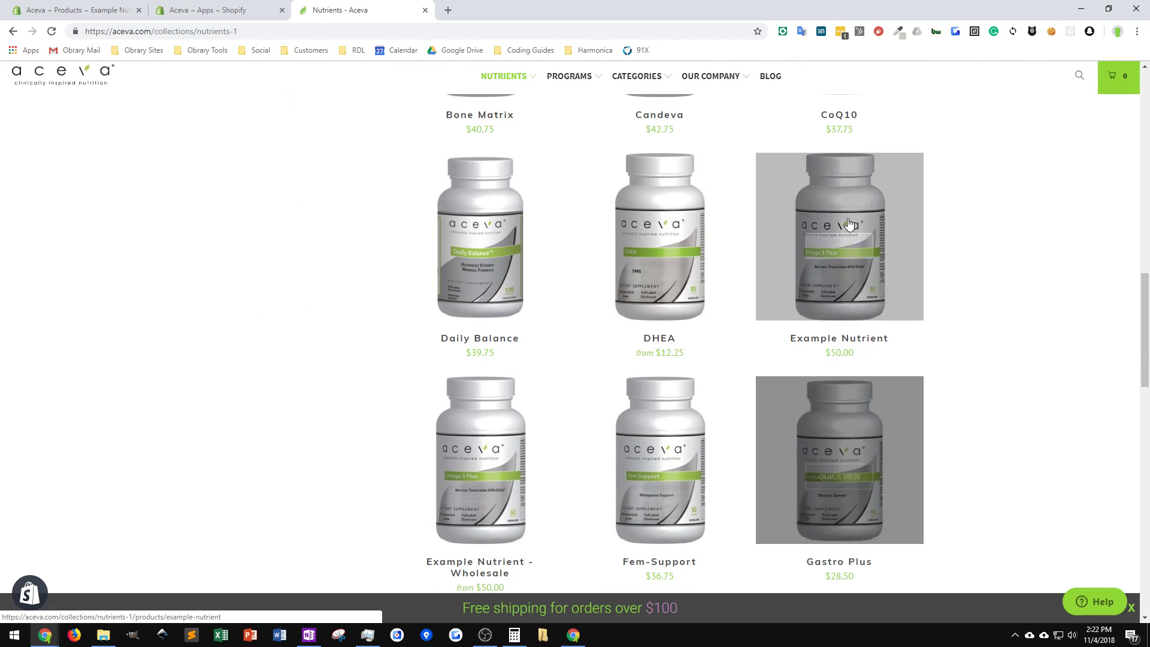
click(826, 282)
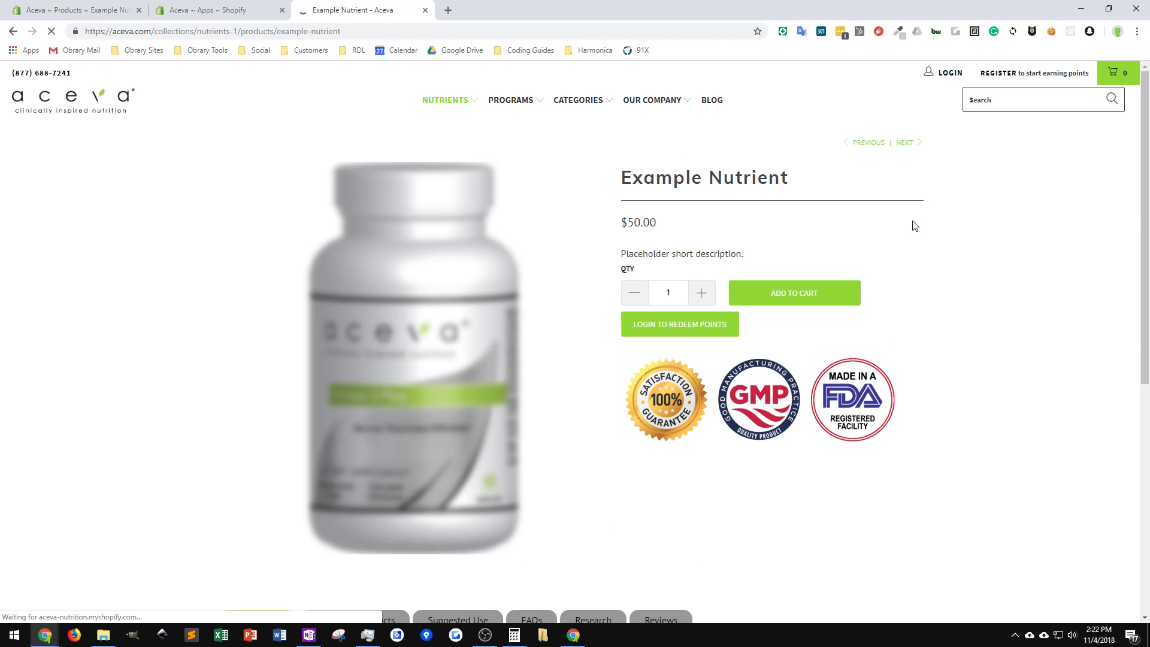
mouse_move(455, 104)
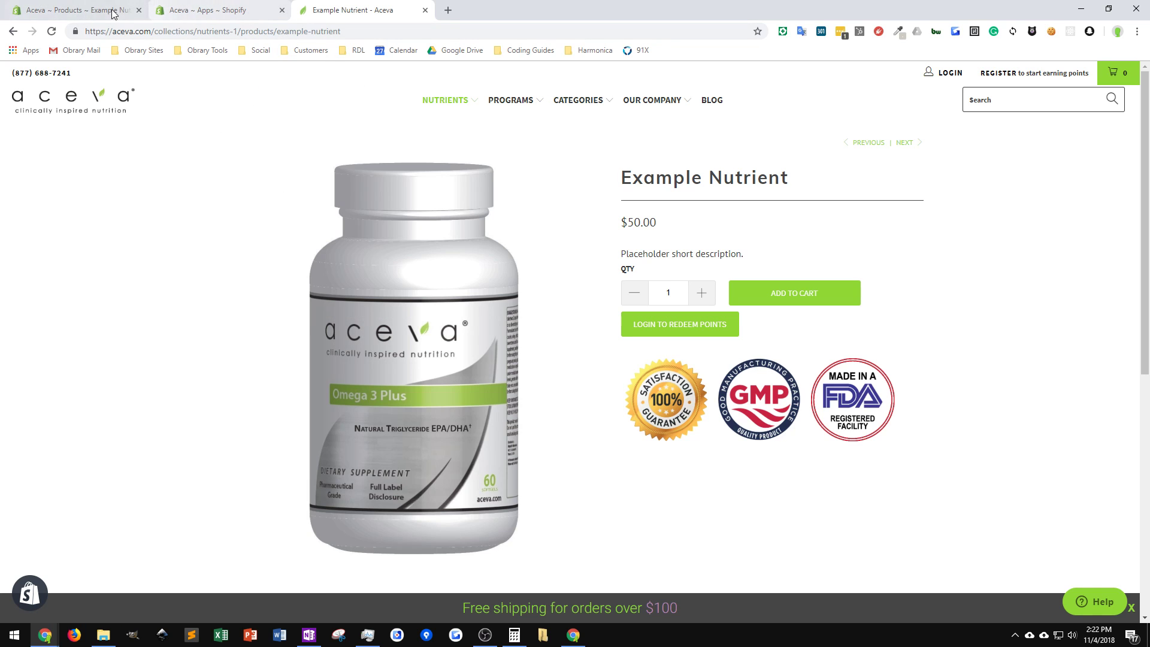
Switch to the Shopify admin and open the online store's Navigation page.
click(83, 10)
click(200, 10)
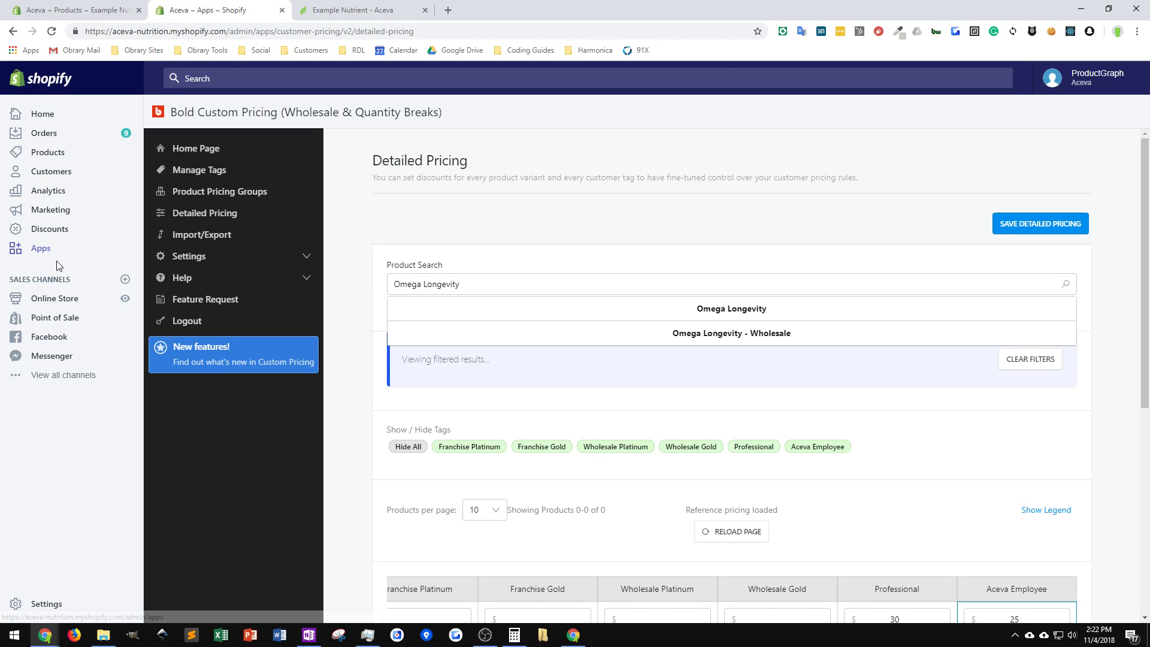
click(54, 299)
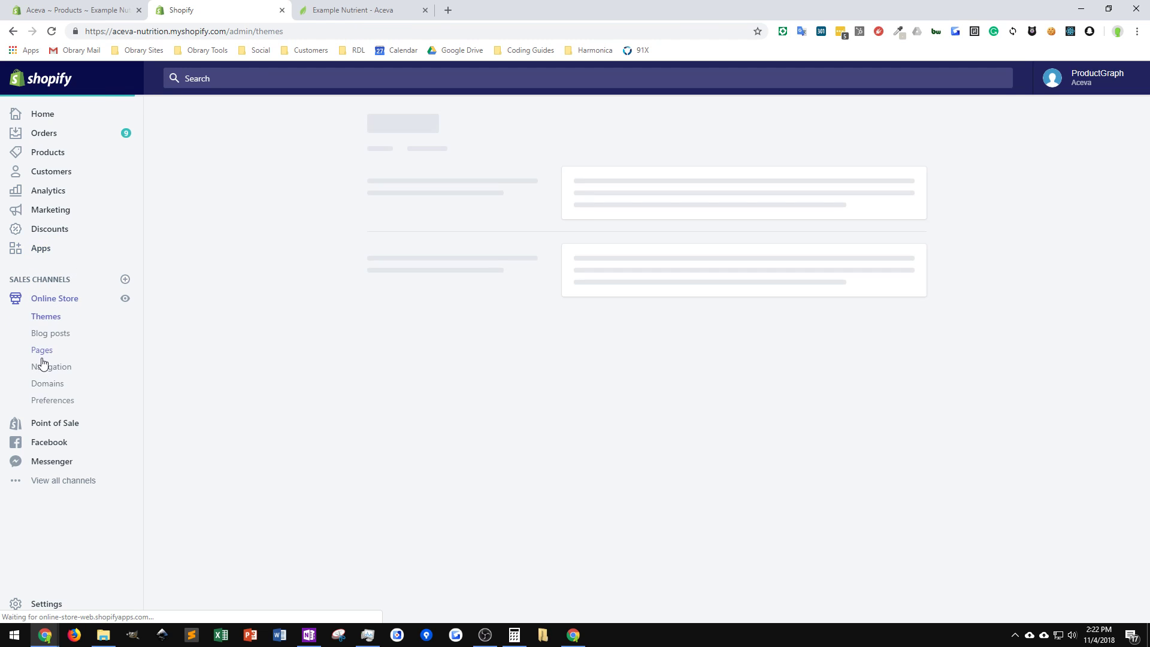
click(48, 369)
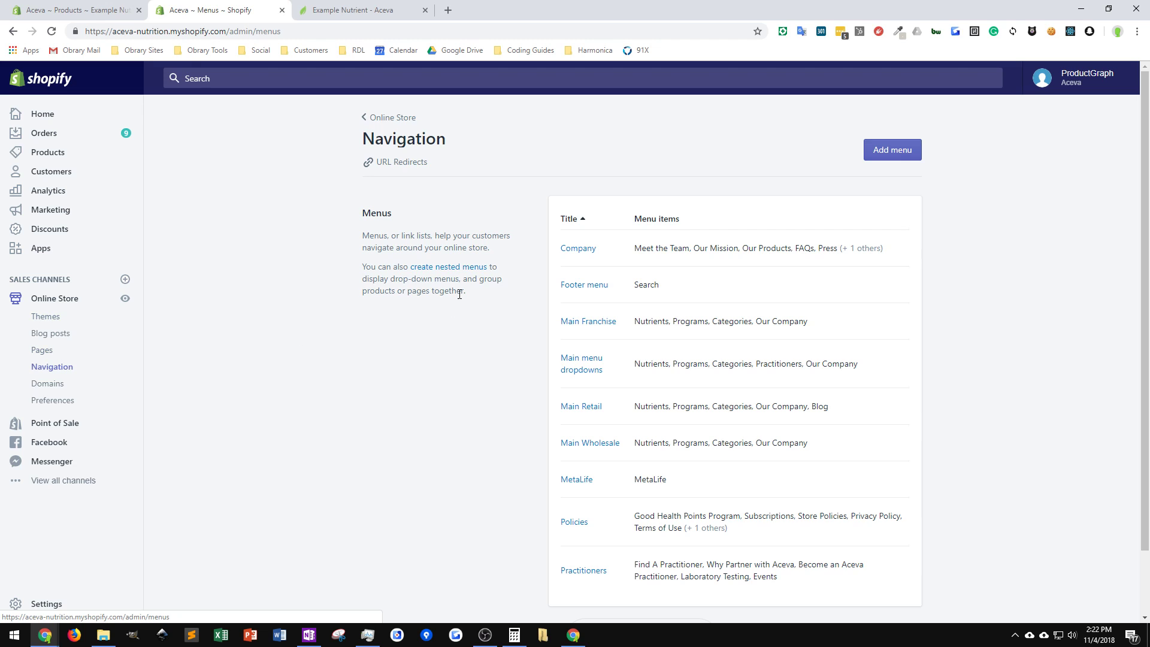
Open the Main Retail menu, expand its Nutrients item and compare it with the Nutrients dropdown on the storefront.
scroll(688, 300, down, 2)
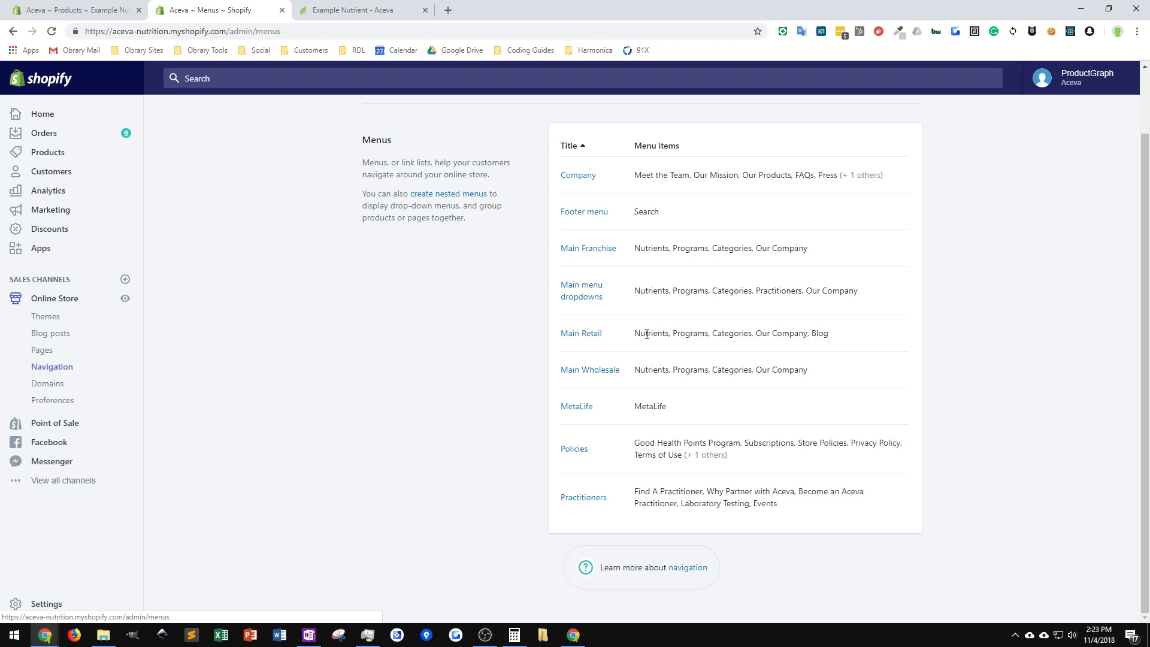
click(571, 340)
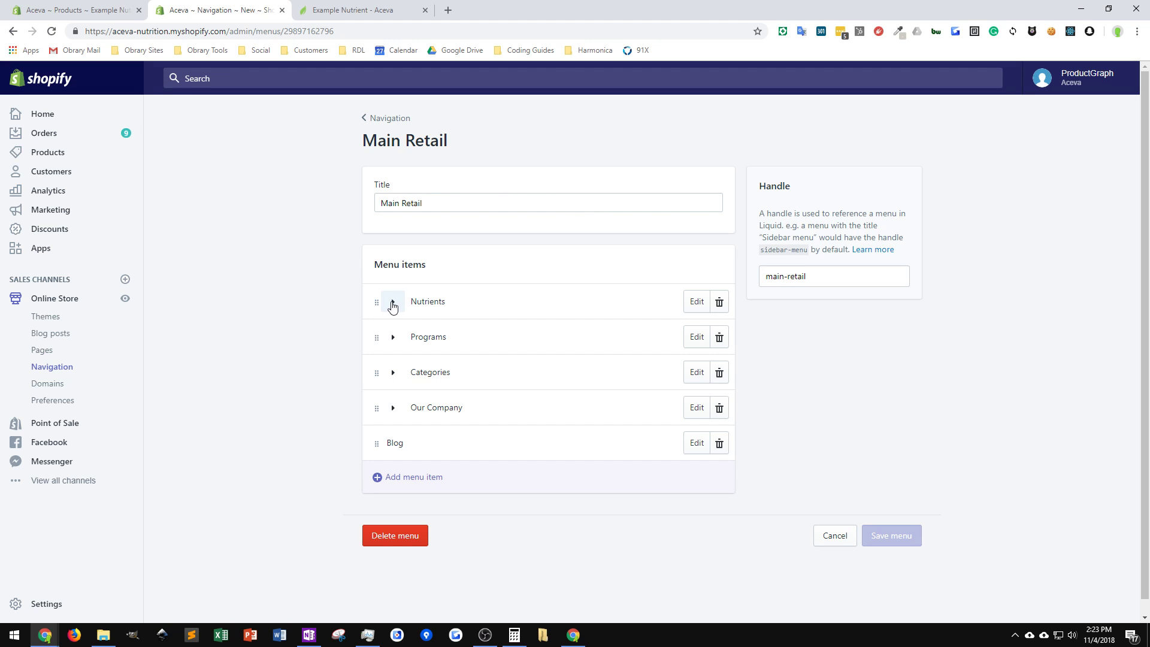
click(393, 303)
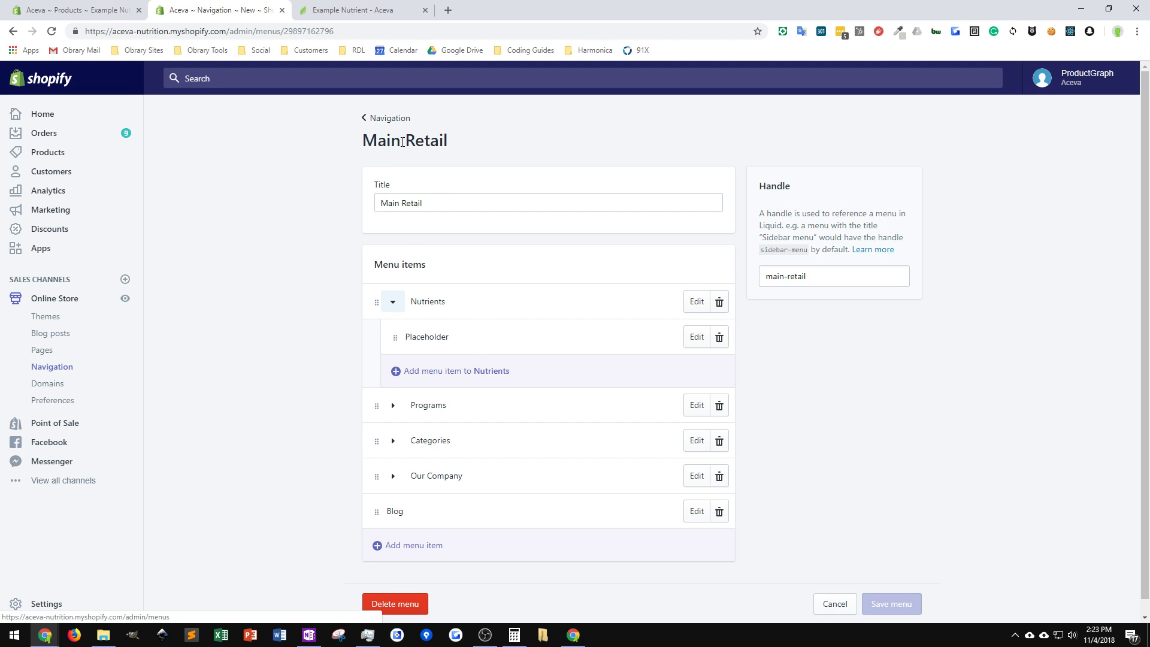
click(333, 11)
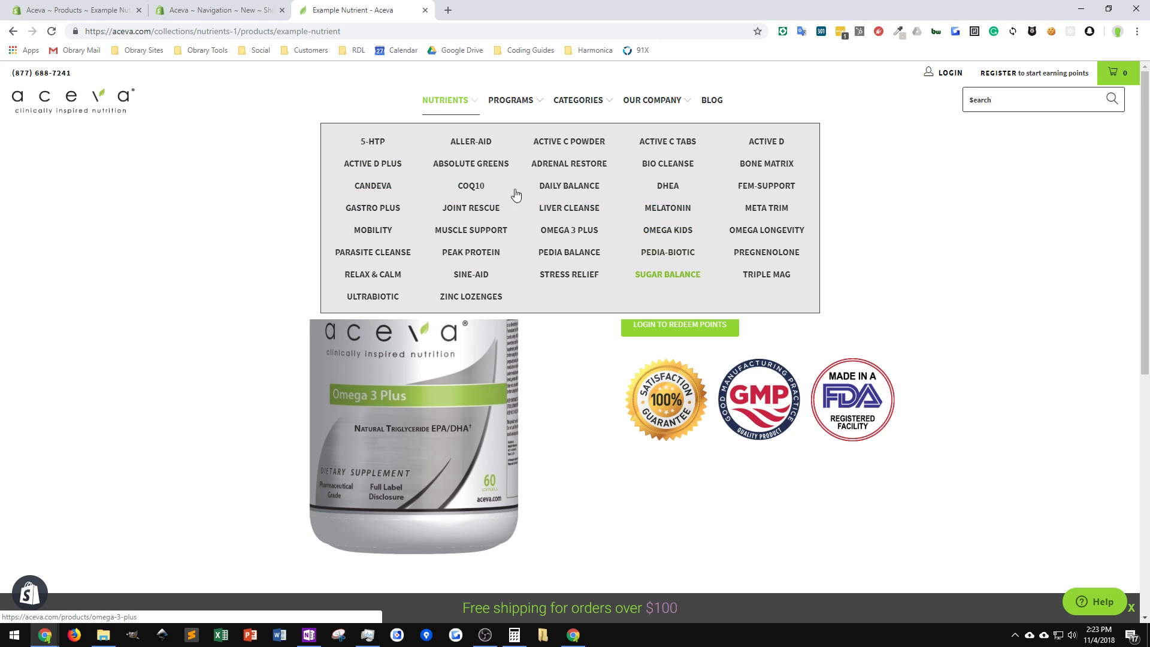
click(233, 10)
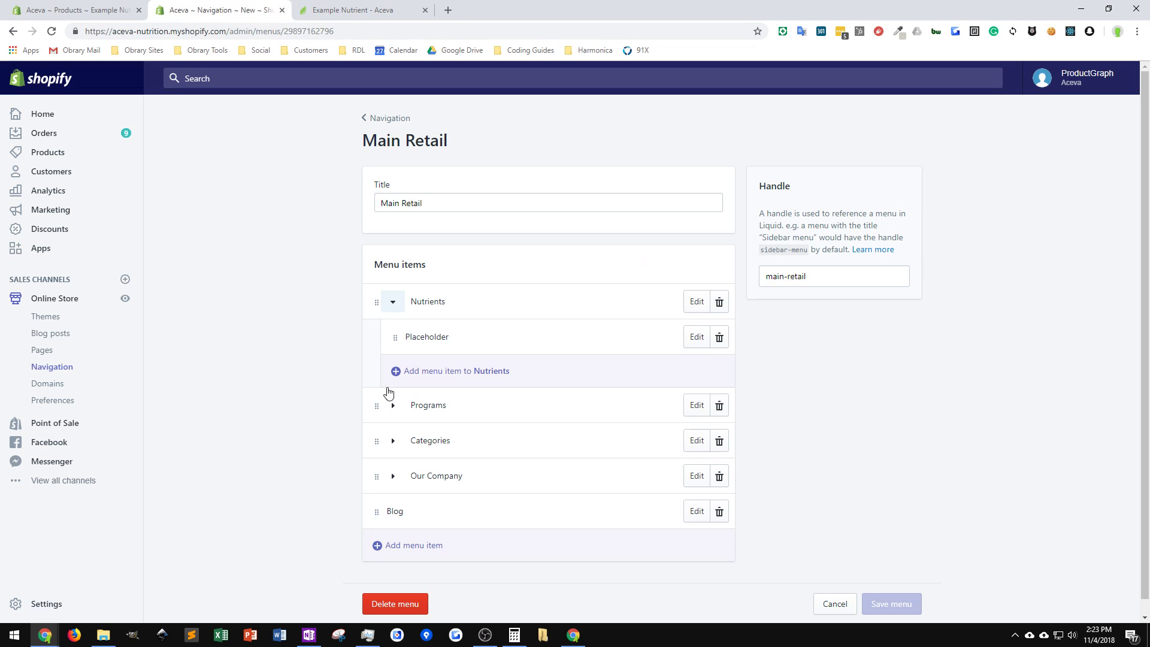
Return to the menu list, open Main menu dropdowns and review all the product items nested under Nutrients.
click(365, 119)
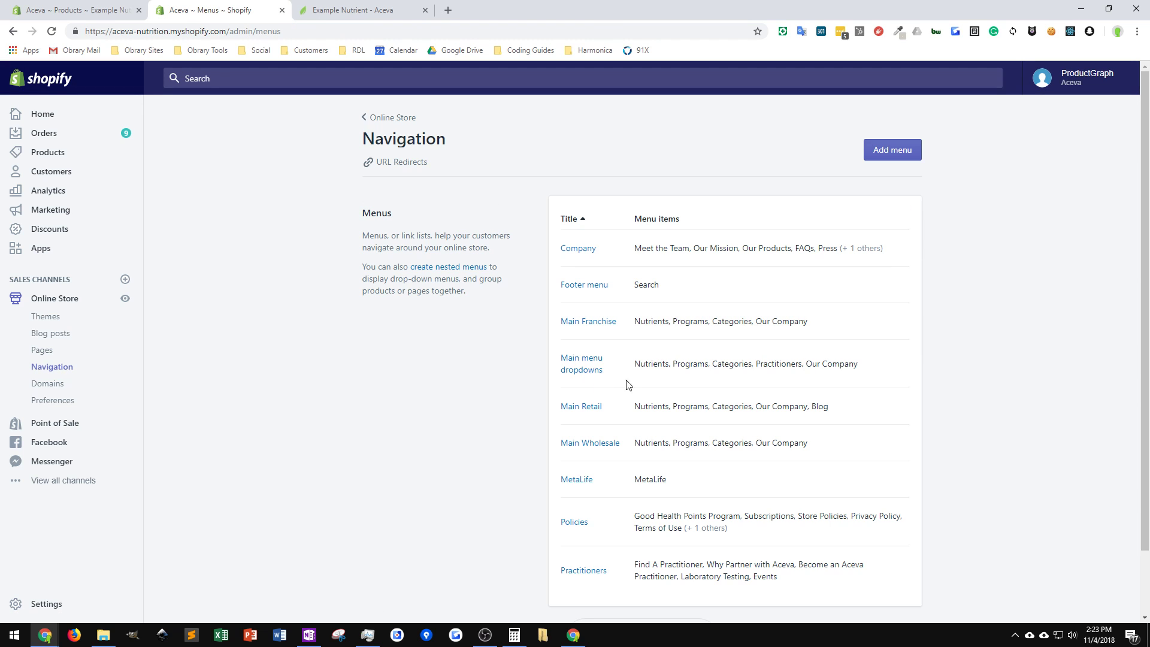
click(588, 363)
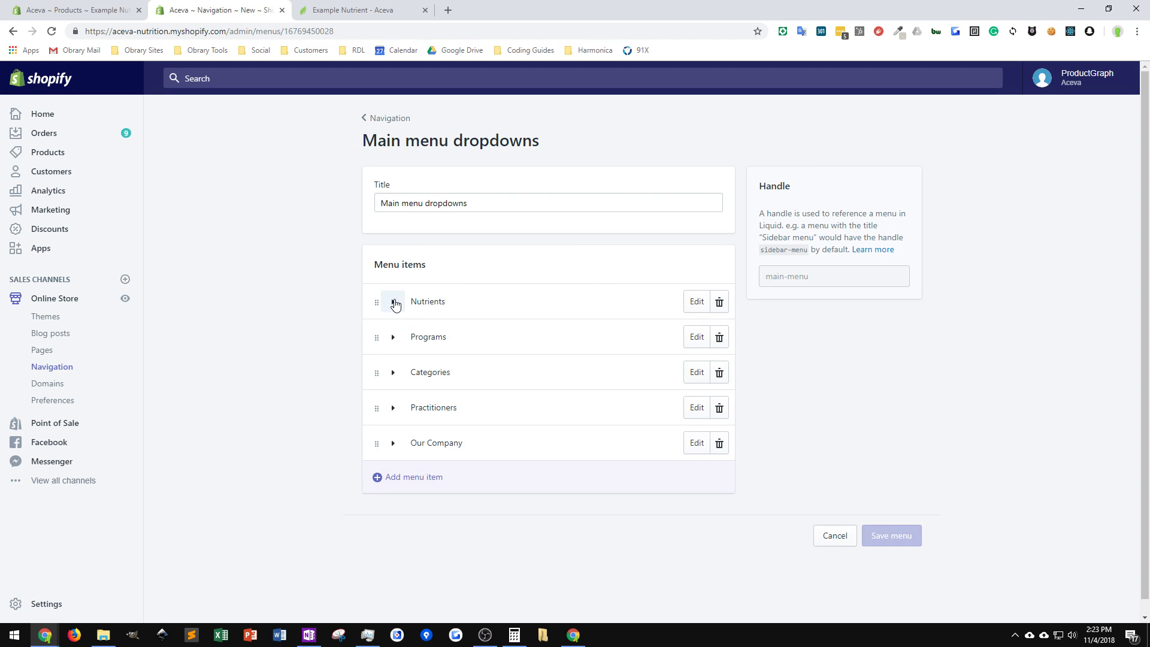
click(394, 303)
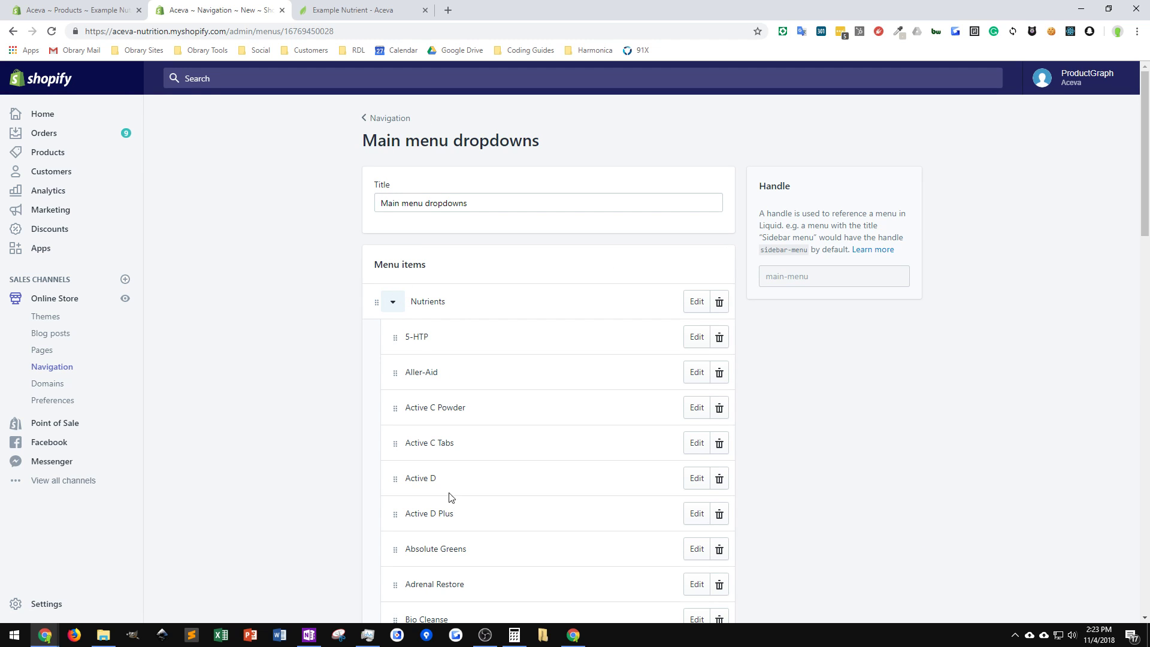
scroll(447, 493, down, 15)
scroll(445, 375, down, 5)
scroll(462, 338, up, 2)
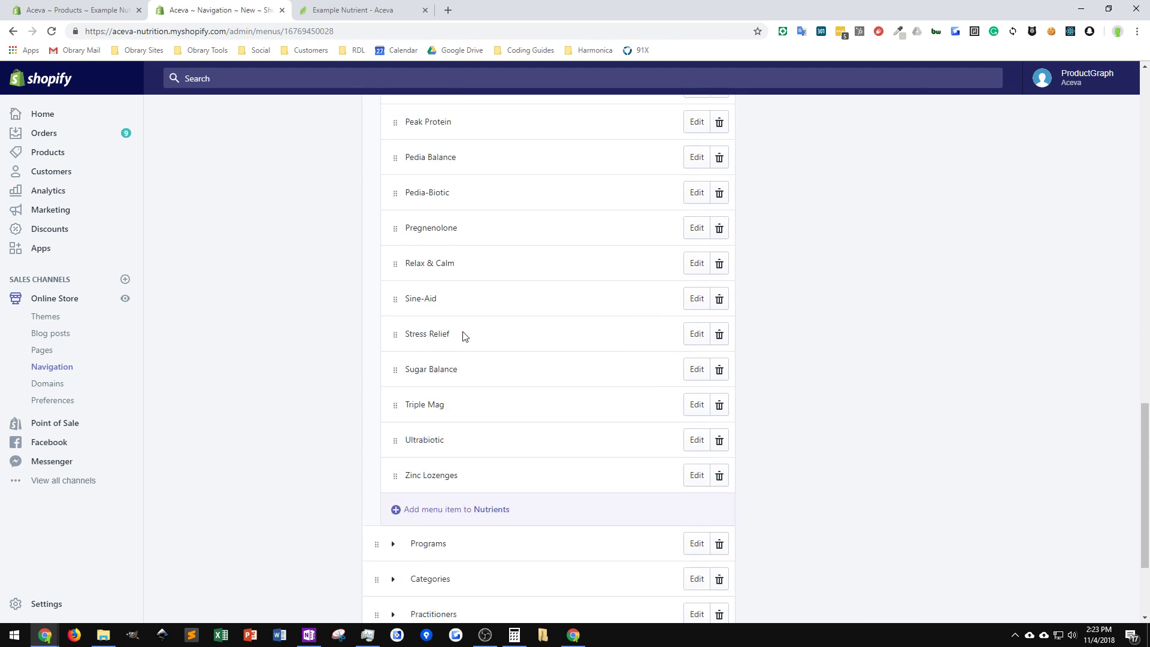
scroll(462, 337, up, 20)
scroll(456, 287, down, 20)
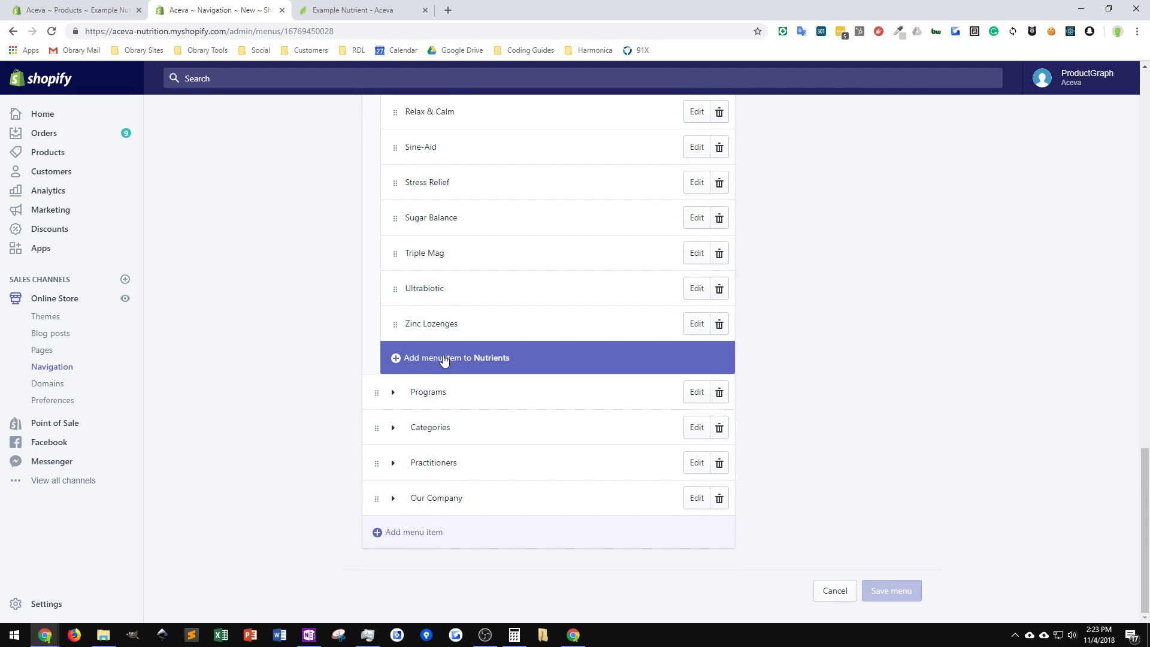
Add a menu item under Nutrients that links to the retail Example Nutrient product, keeping Example Nutrient as its name.
click(444, 360)
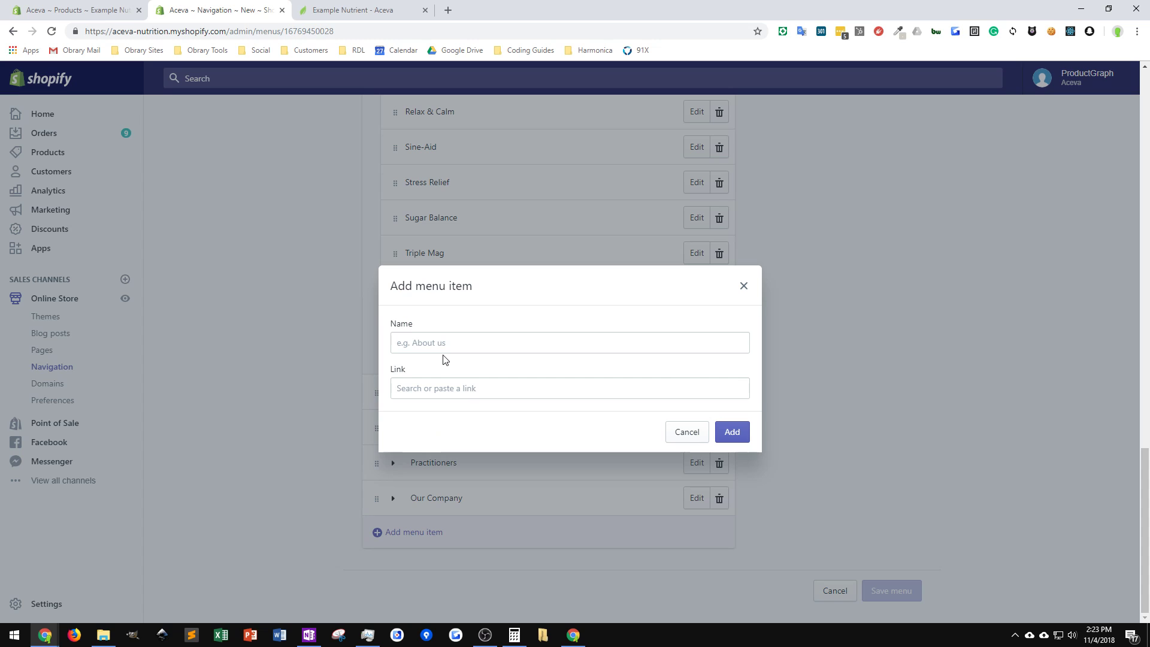
click(410, 389)
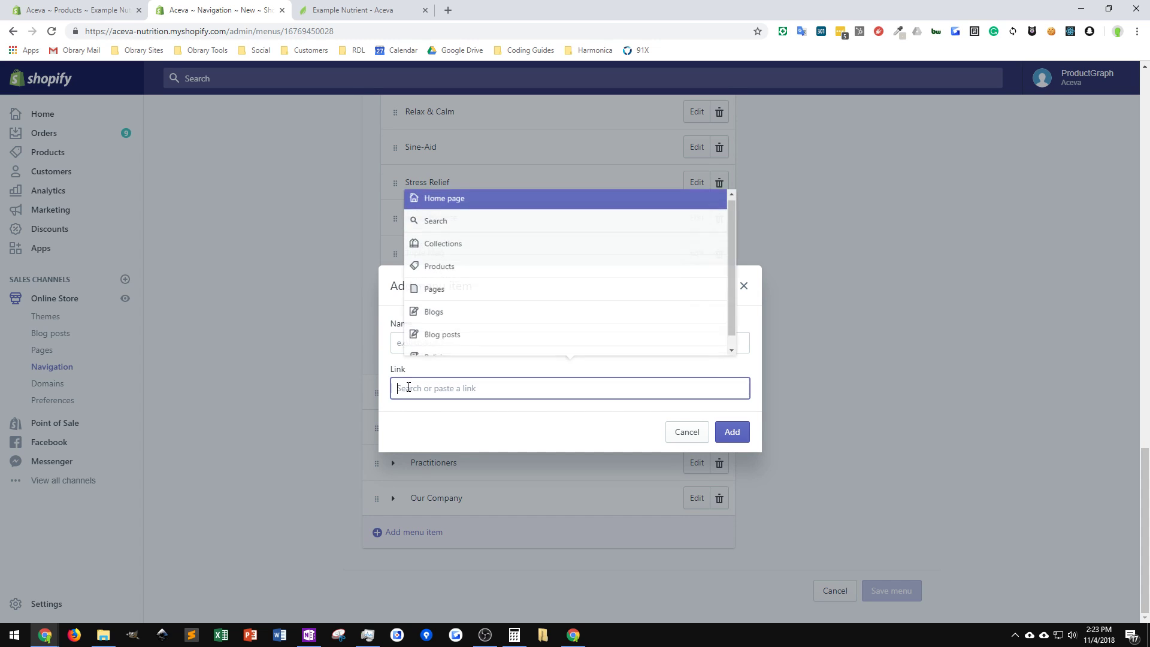
click(432, 267)
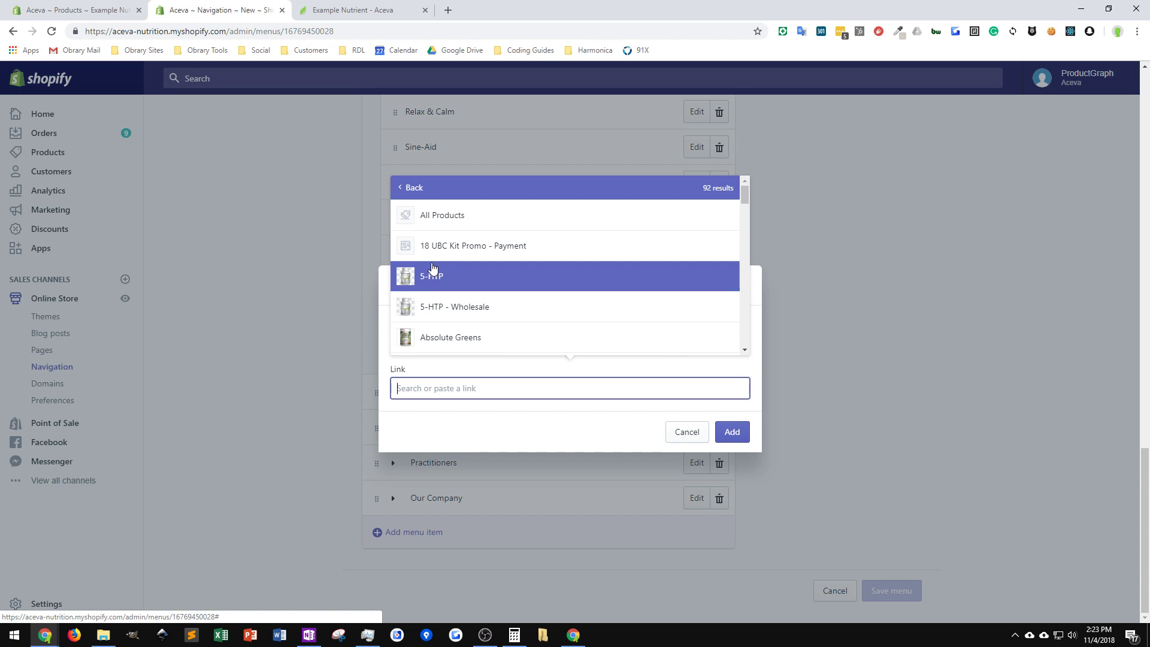
scroll(746, 307, down, 5)
scroll(745, 308, down, 3)
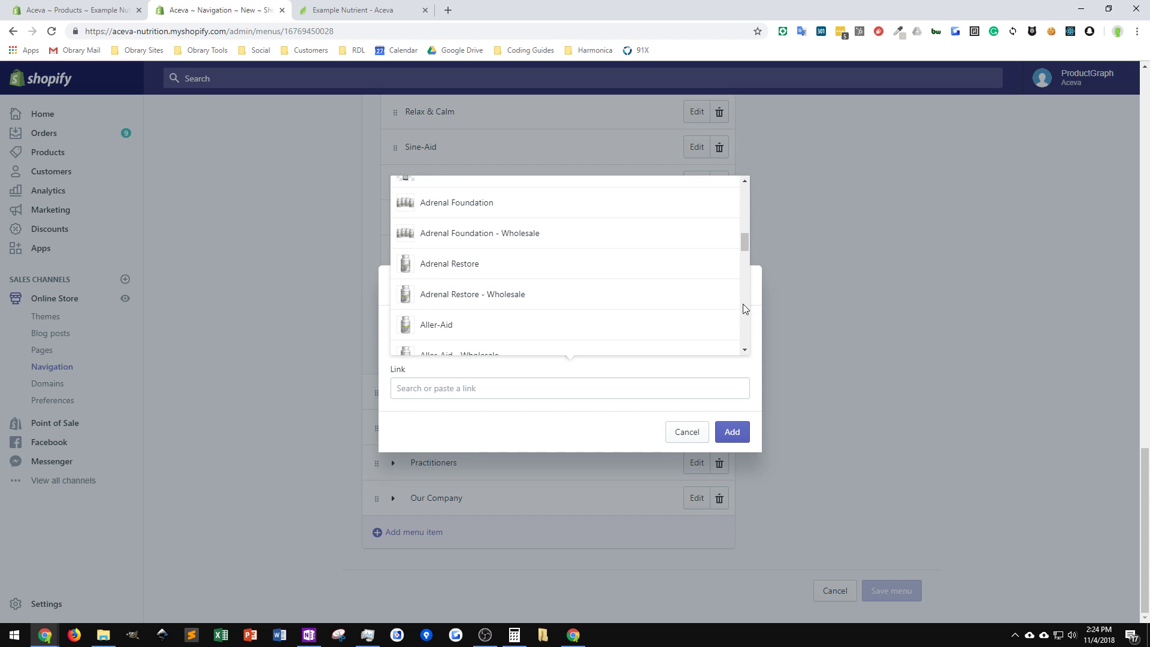
scroll(744, 307, down, 5)
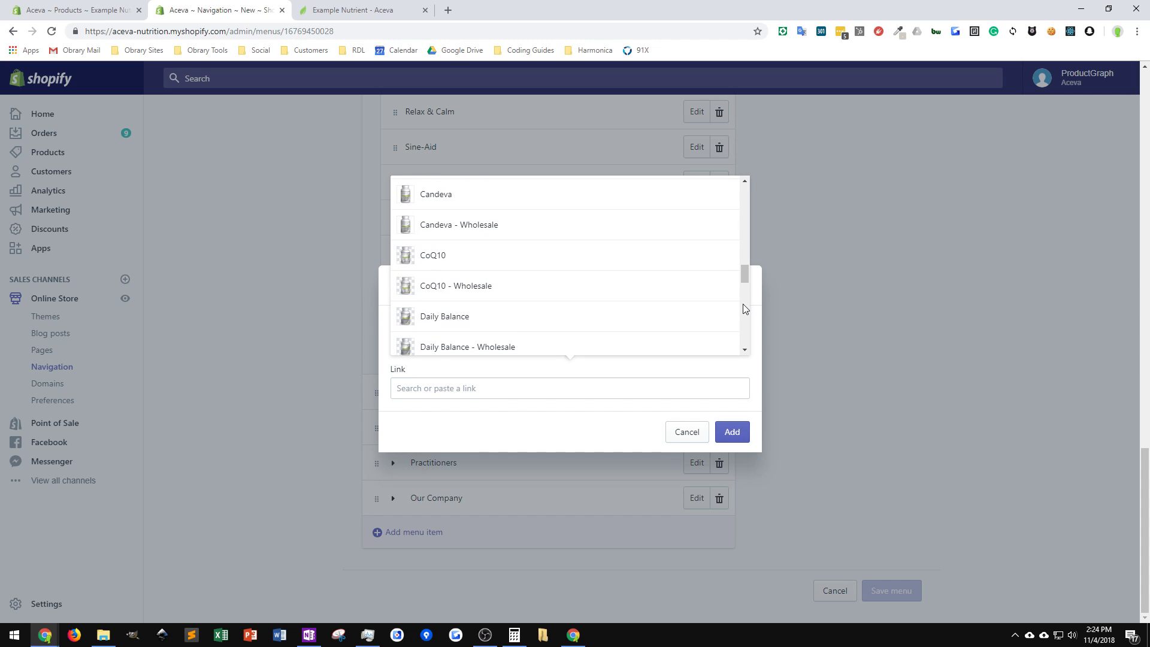
scroll(743, 304, down, 3)
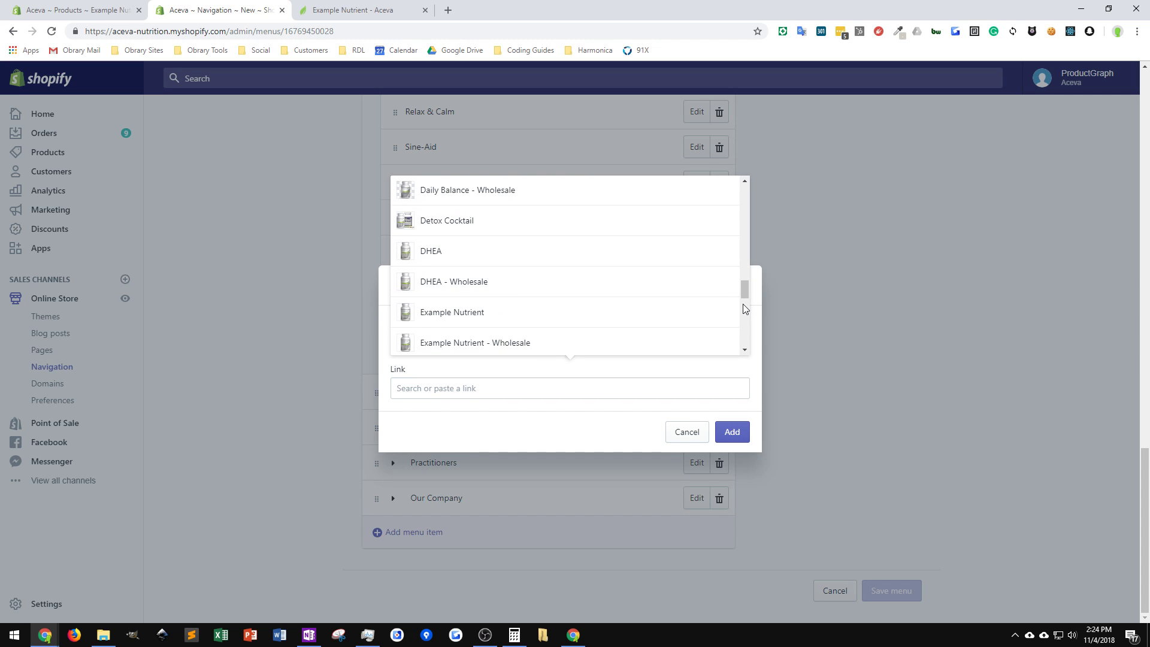
click(469, 312)
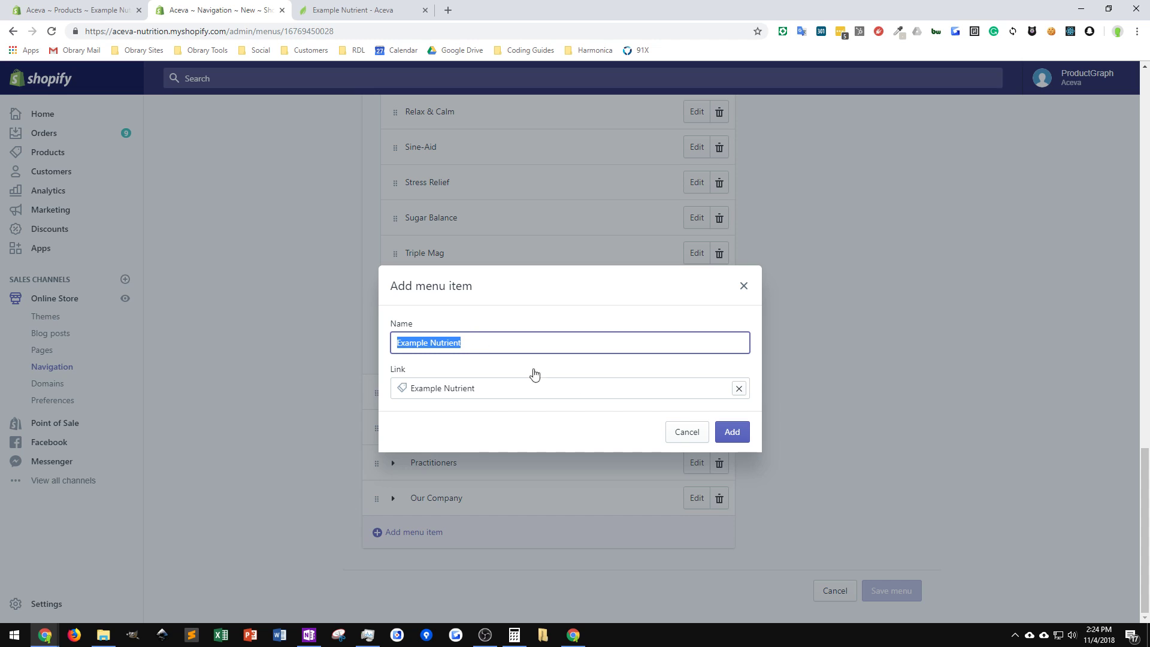
click(731, 432)
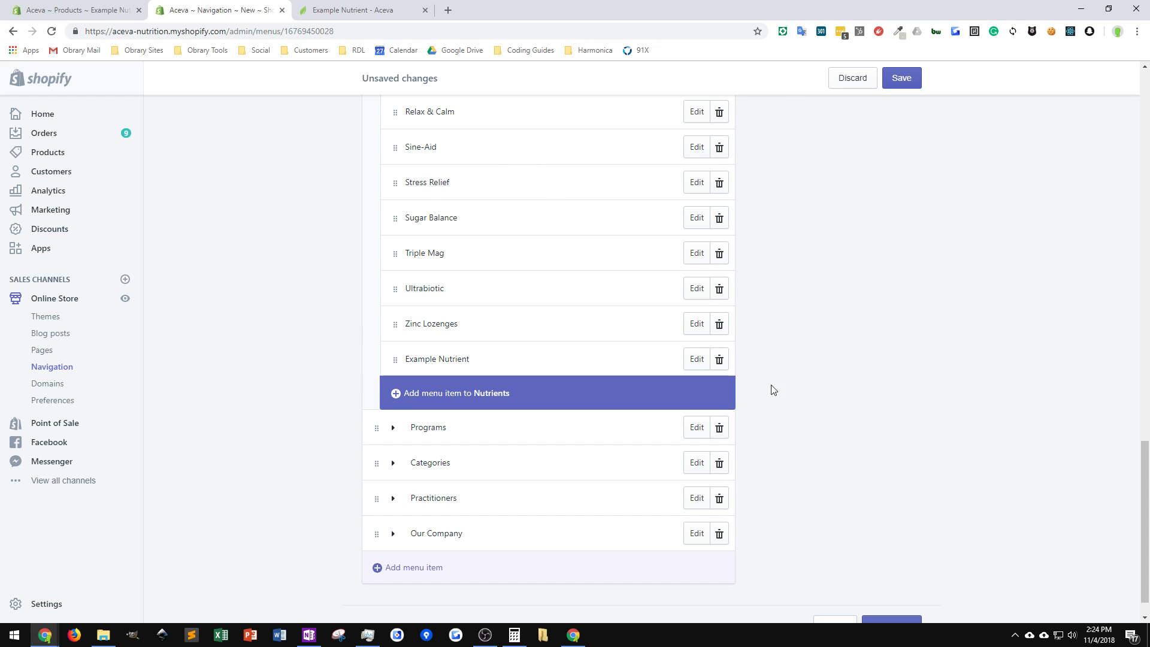
Move the Example Nutrient item up between DHEA and Fem-Support in the Nutrients submenu and save the menu.
scroll(762, 380, up, 3)
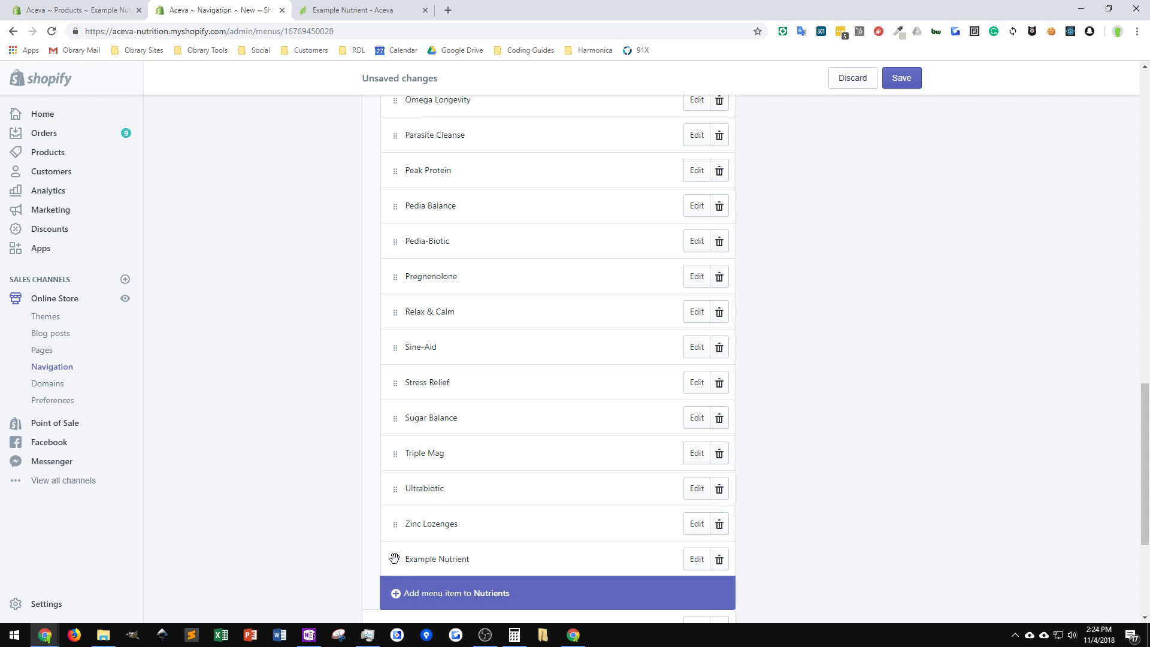
drag(394, 559, 391, 118)
scroll(485, 402, up, 8)
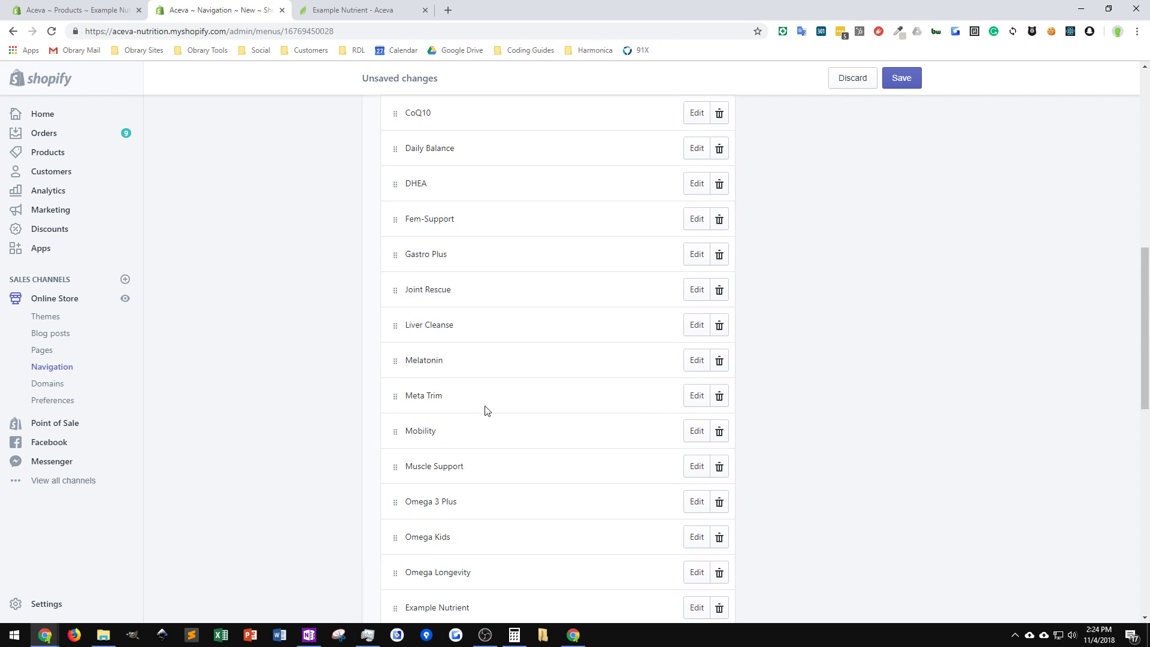
scroll(437, 547, down, 2)
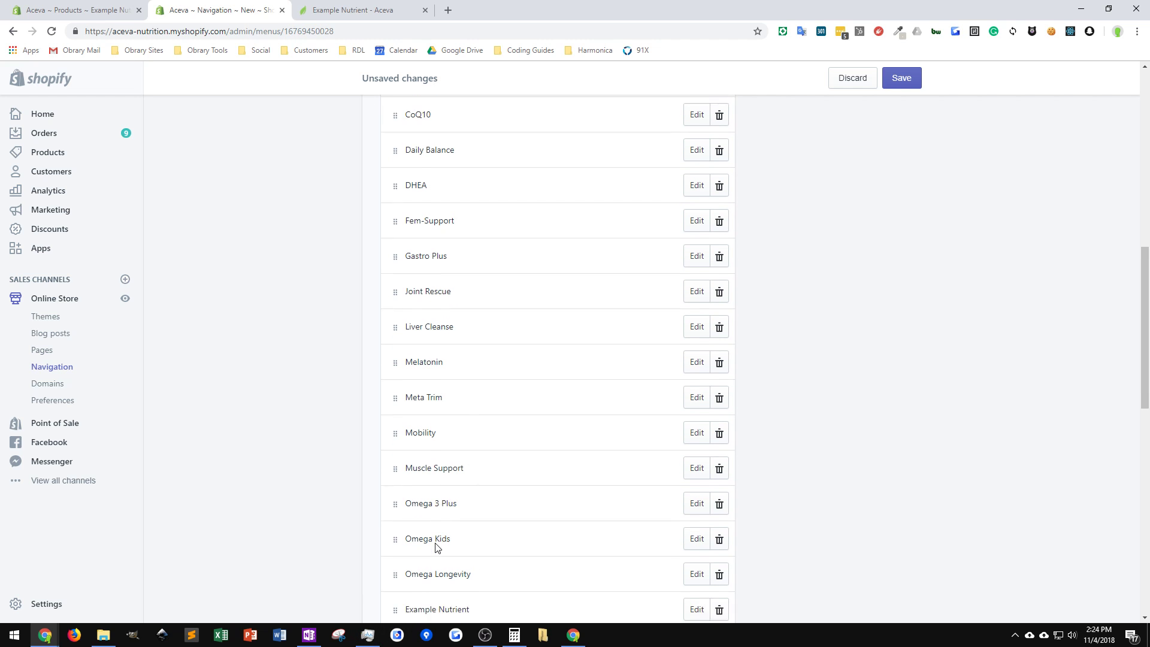
drag(391, 532, 397, 127)
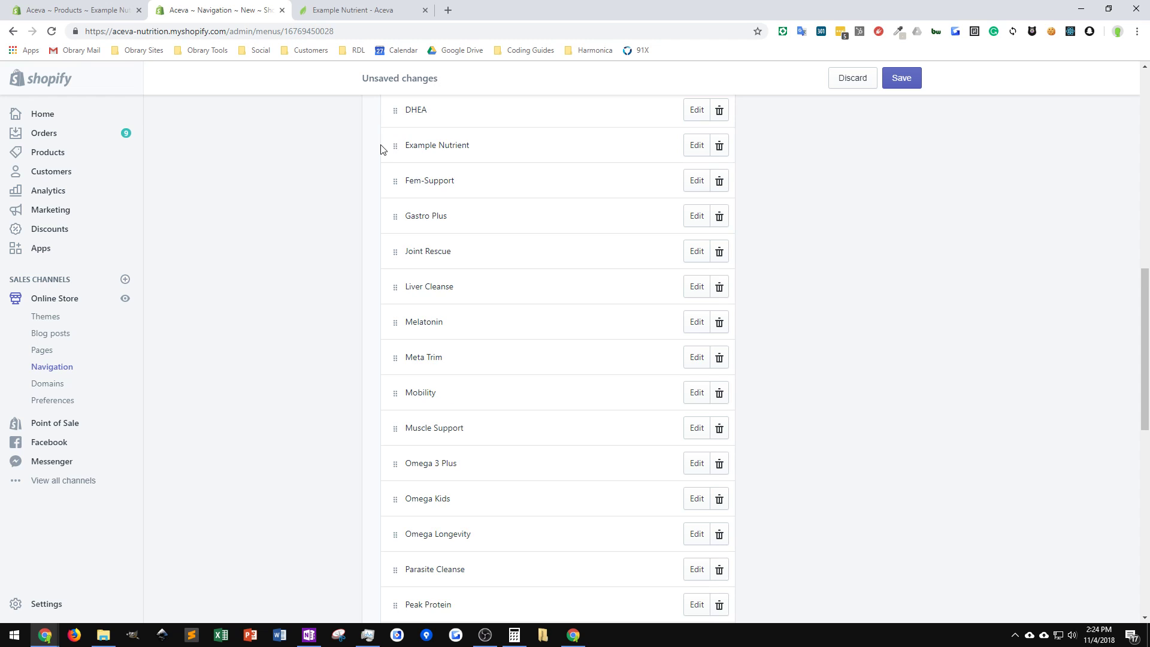
click(903, 82)
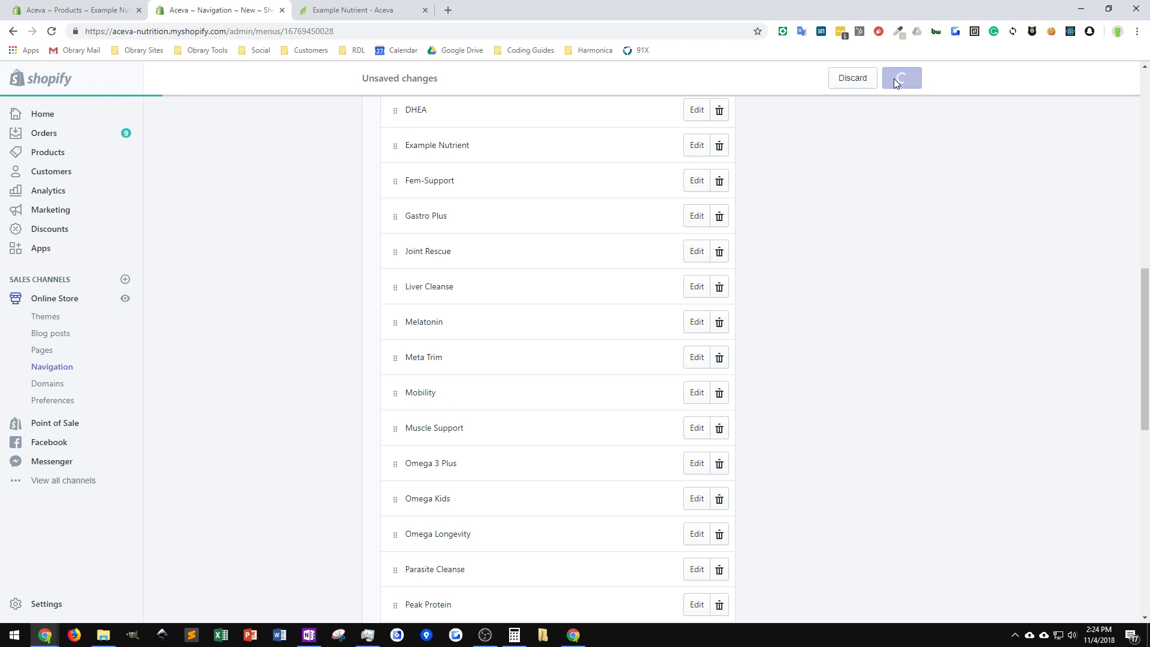
Switch to the storefront, reload it and open Example Nutrient from the Nutrients dropdown.
click(347, 12)
mouse_move(462, 113)
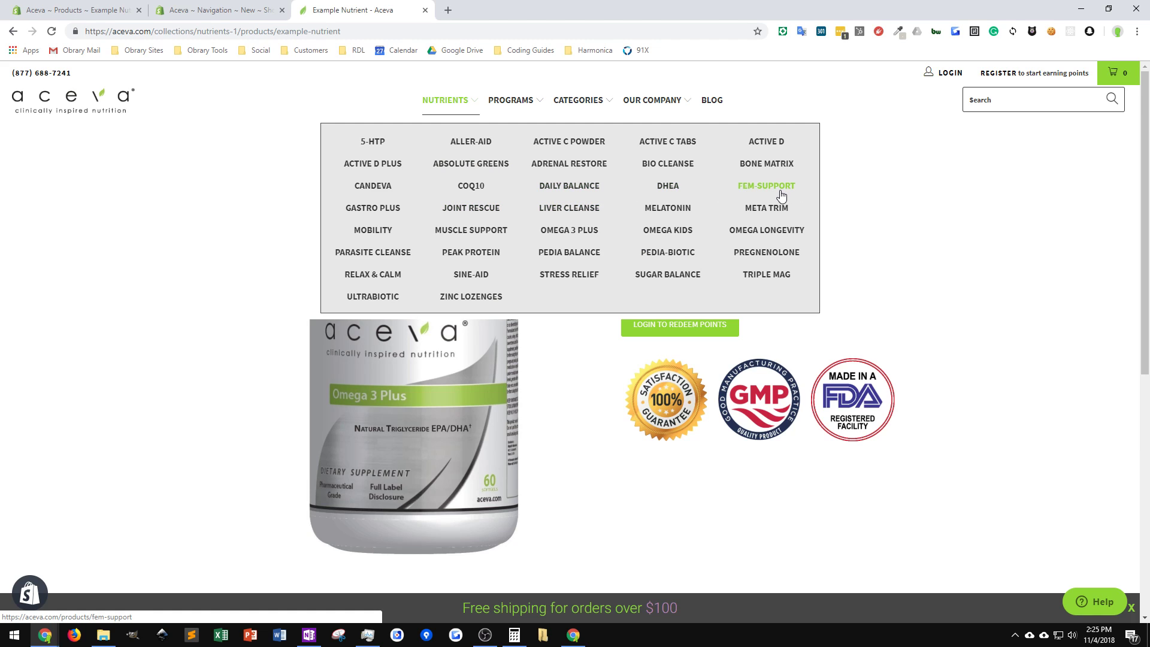
click(52, 32)
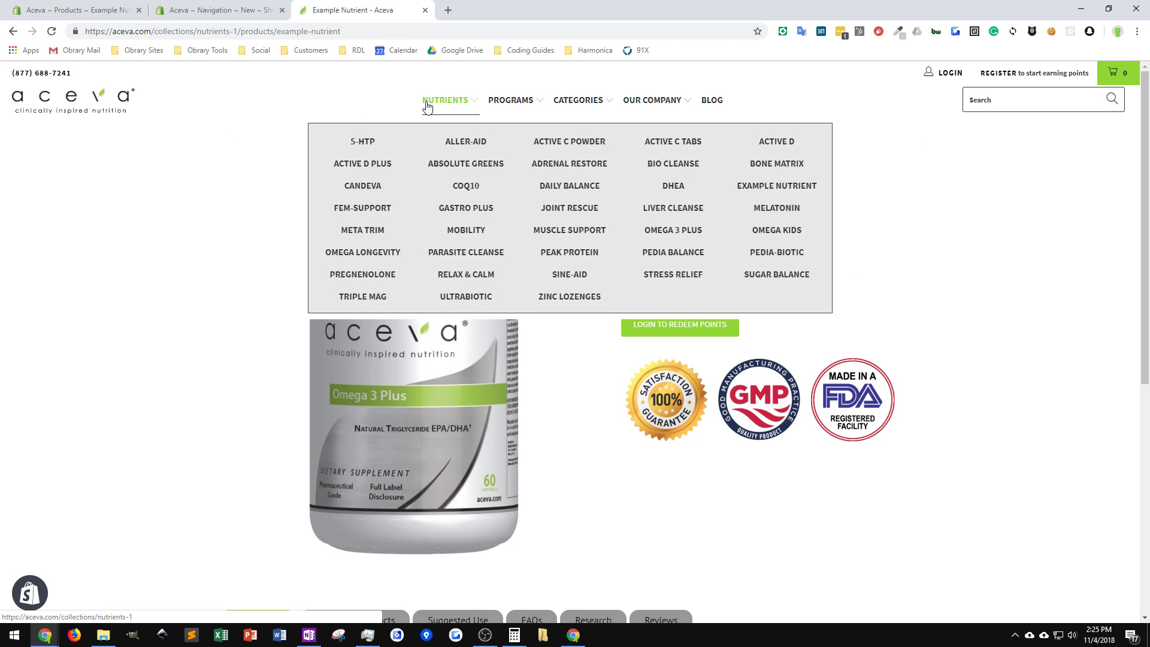
click(794, 191)
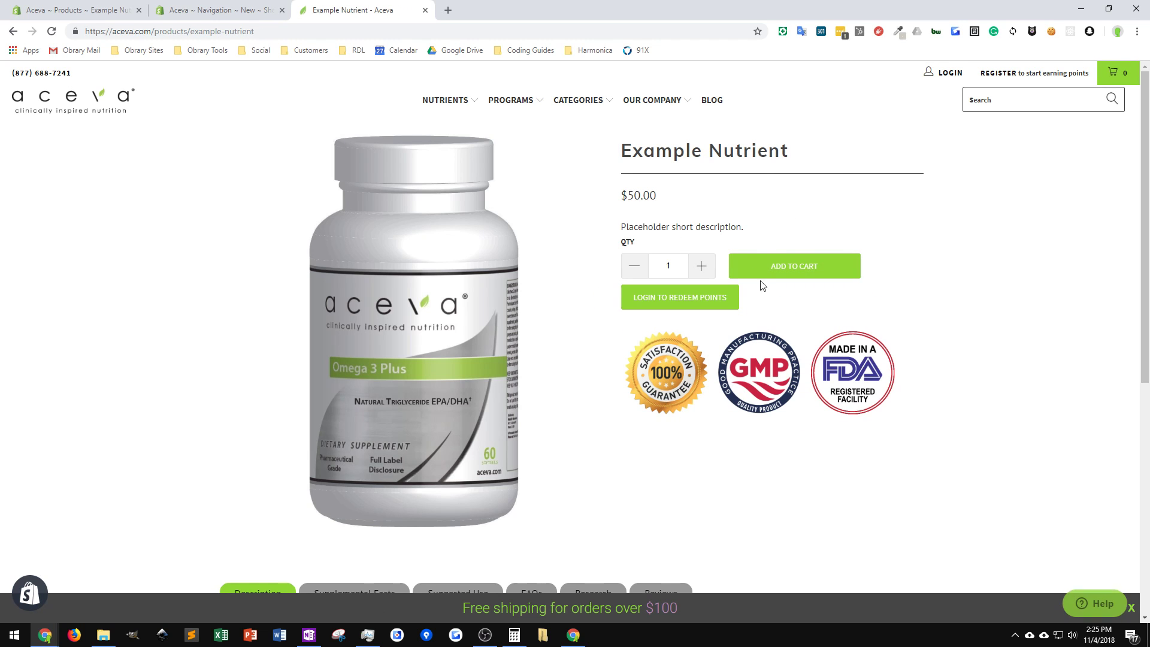
Log in to the storefront with the wholesale customer account and open Example Nutrient from the Nutrients dropdown.
click(950, 74)
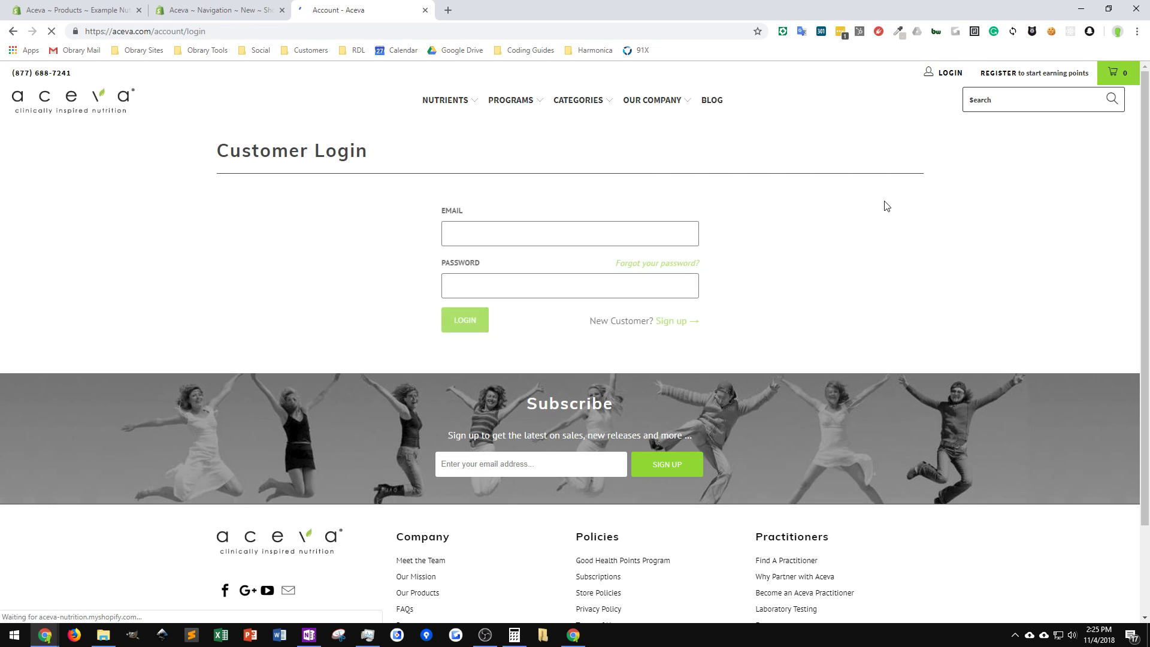
click(462, 318)
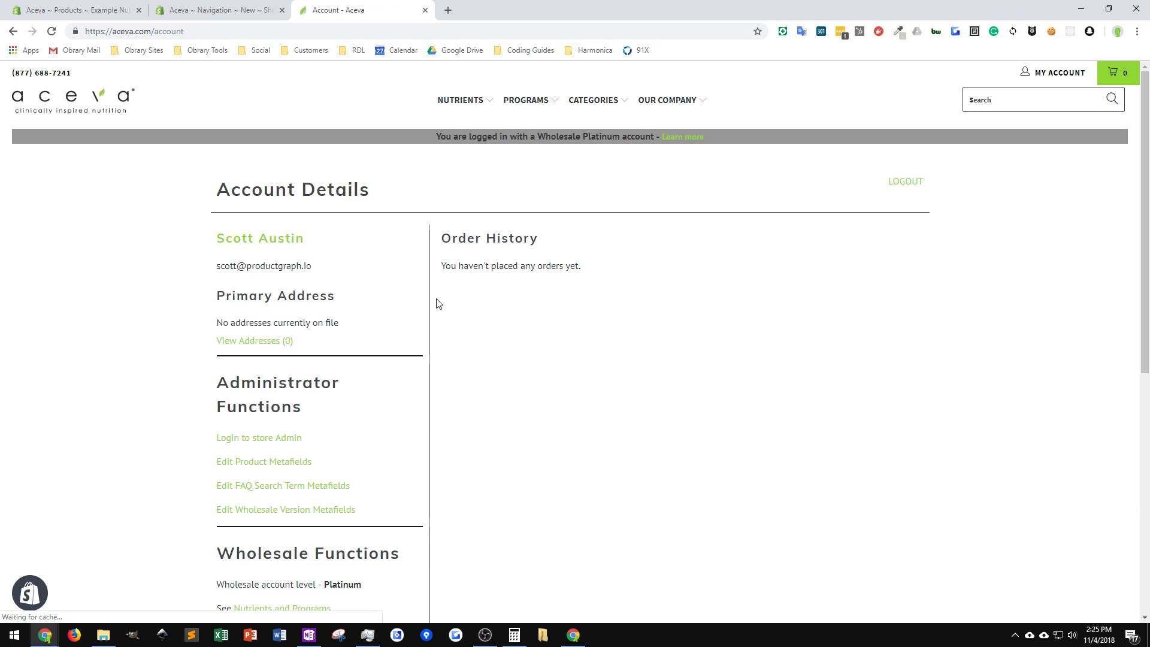
mouse_move(458, 102)
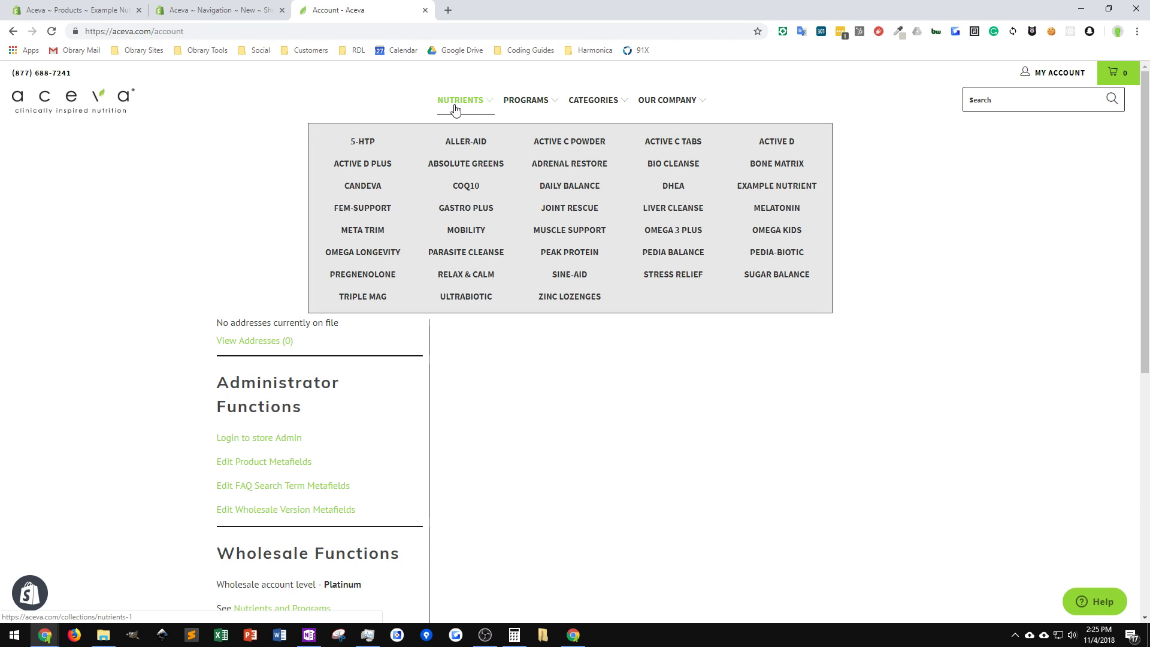
click(794, 192)
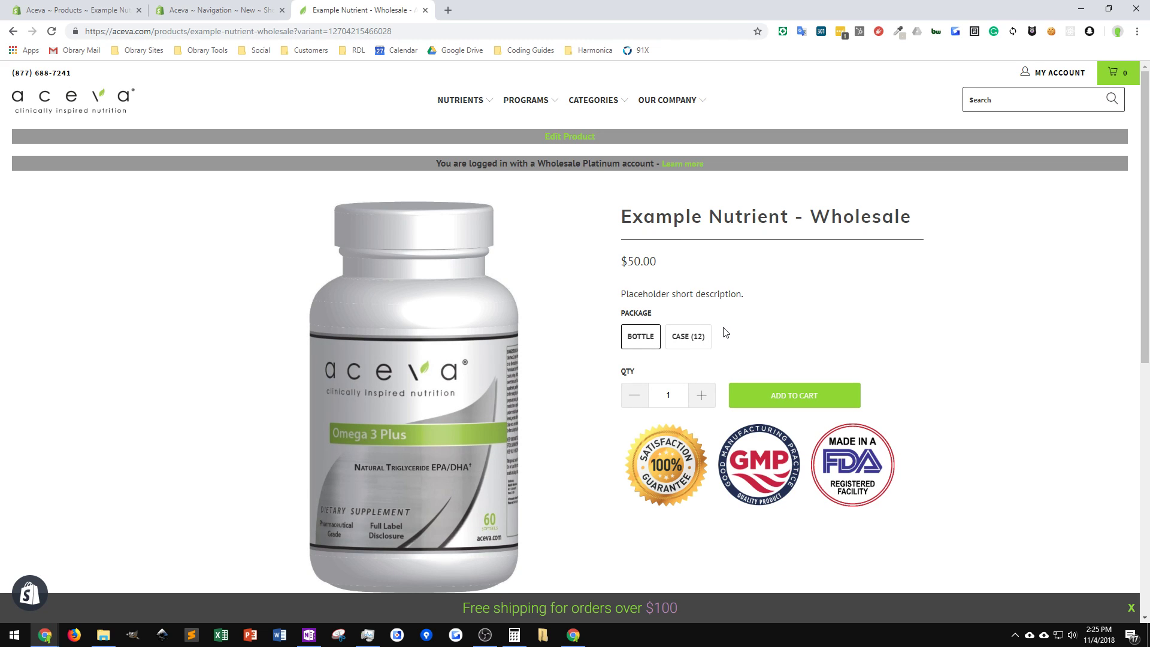
mouse_move(462, 101)
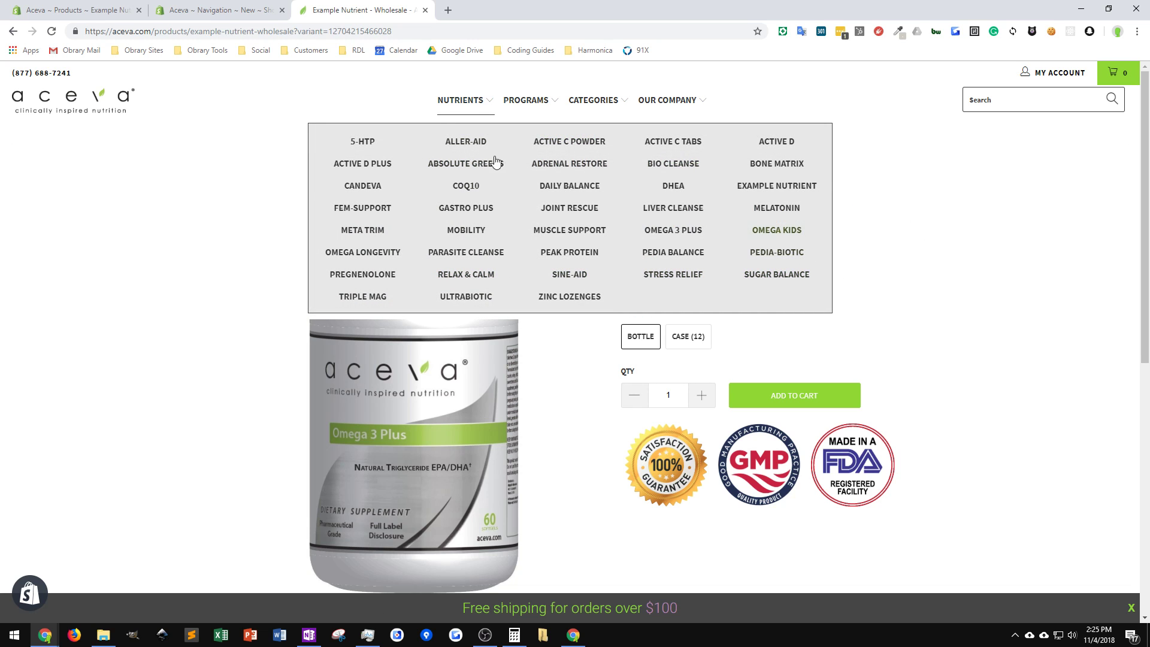
Return to the Main menu dropdowns page in the Shopify admin and remove the Example Nutrient item from Nutrients.
click(230, 12)
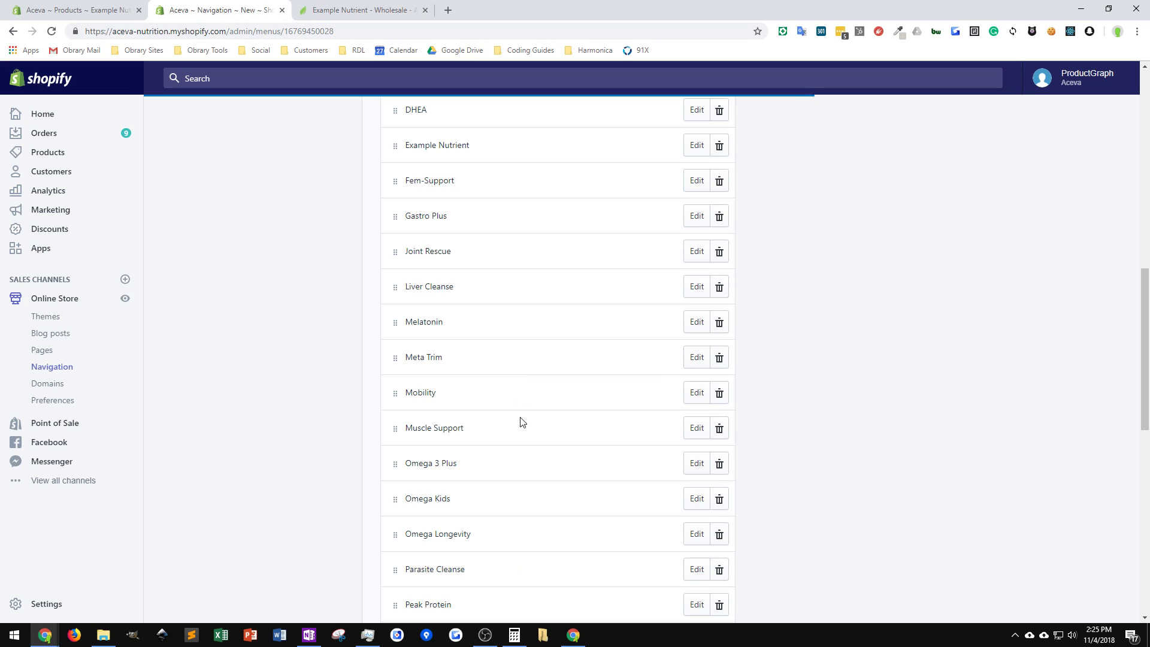
scroll(575, 360, up, 3)
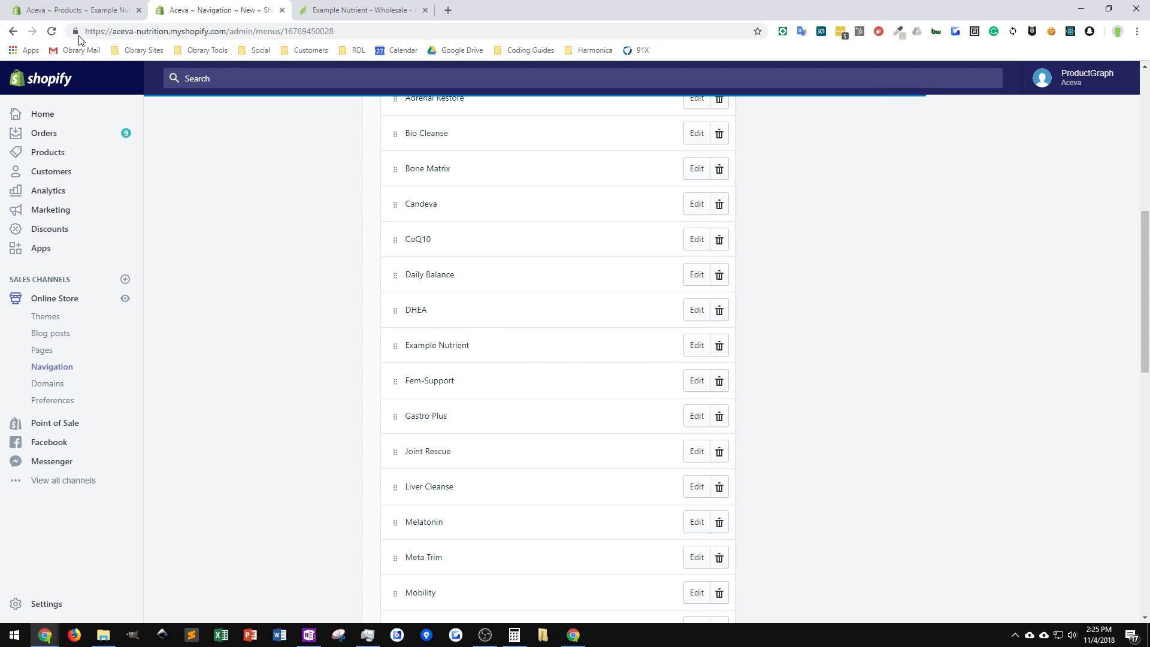
click(79, 15)
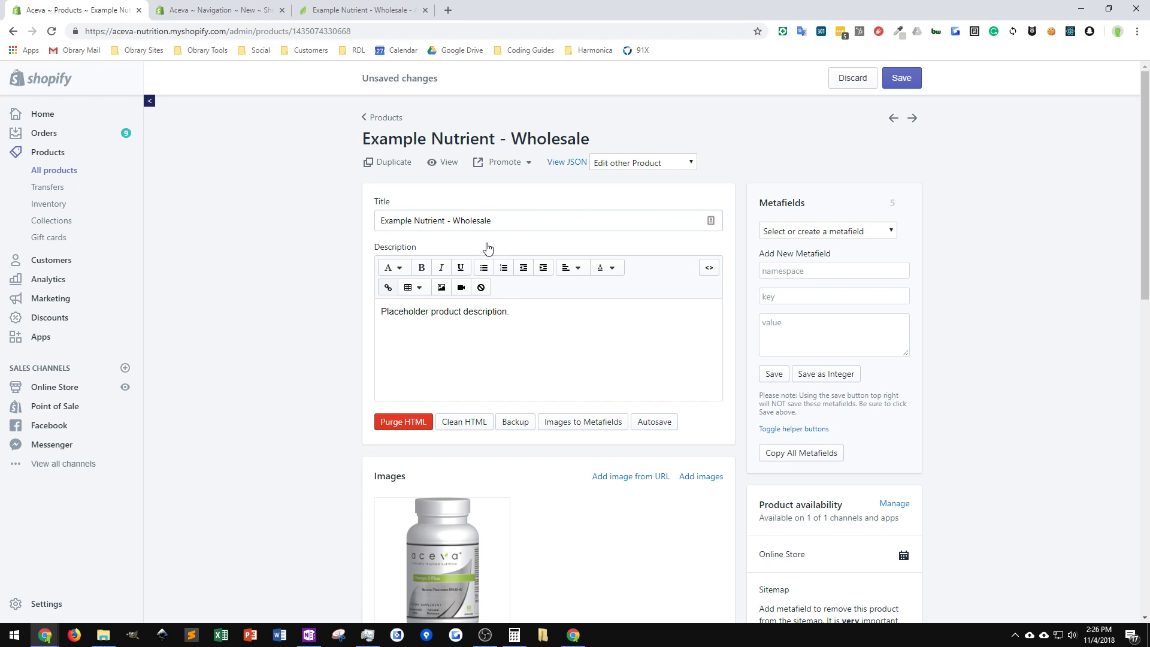
click(211, 6)
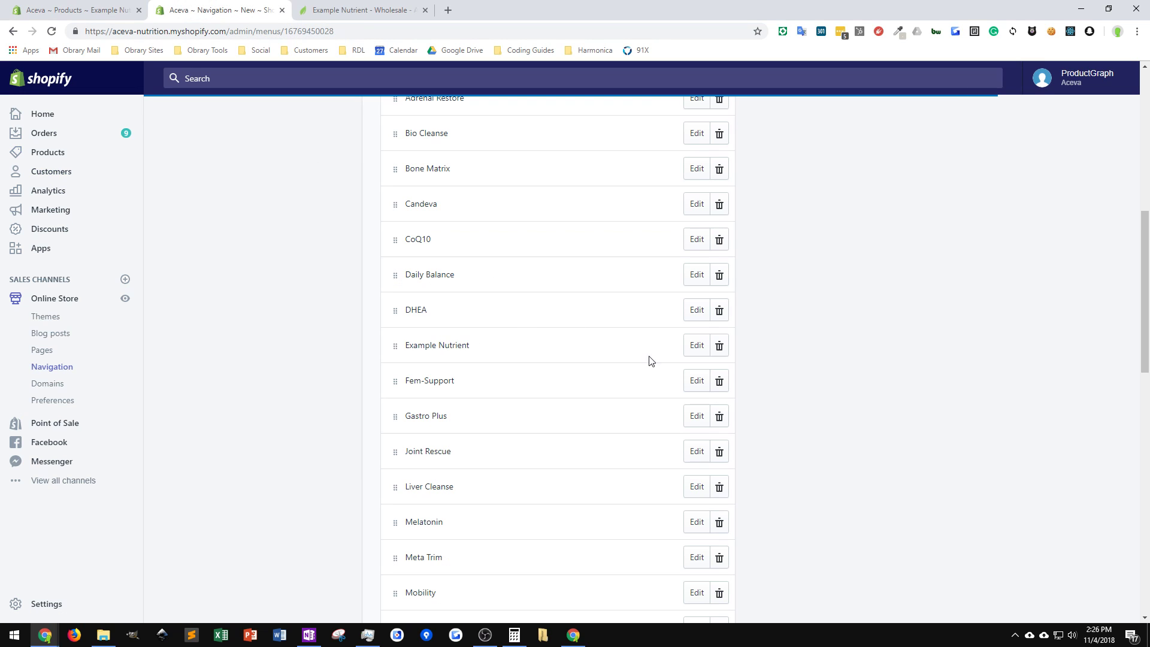
click(719, 347)
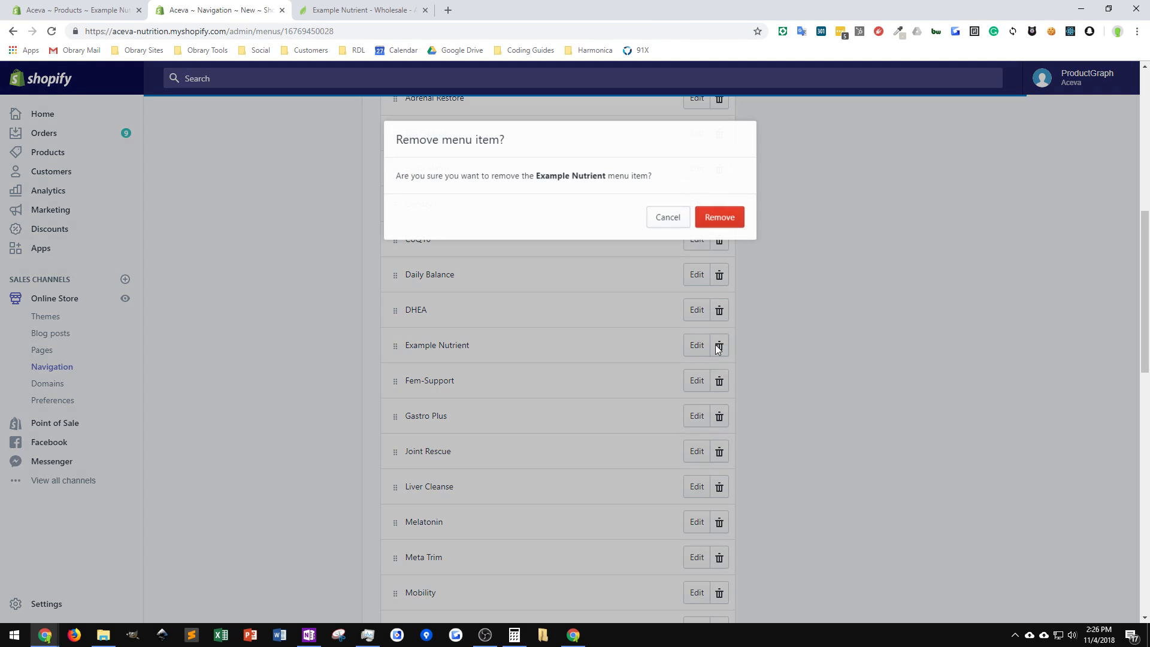
click(719, 221)
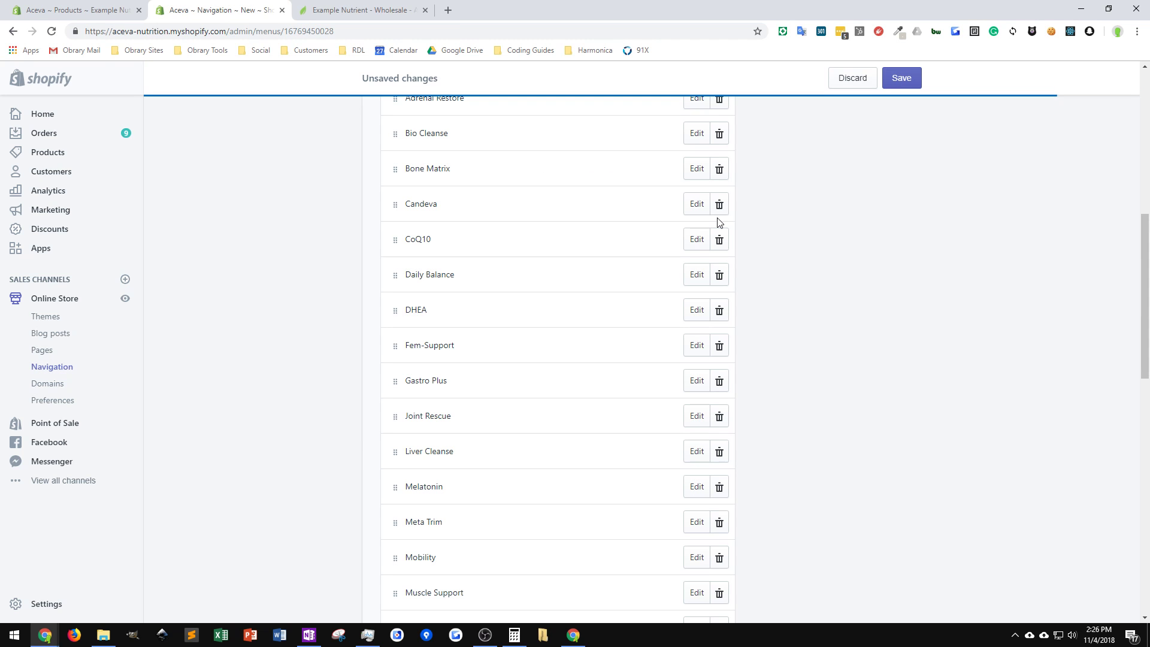
Switch to the storefront, reload the page and check the Nutrients dropdown for the Example Nutrient entry.
click(339, 11)
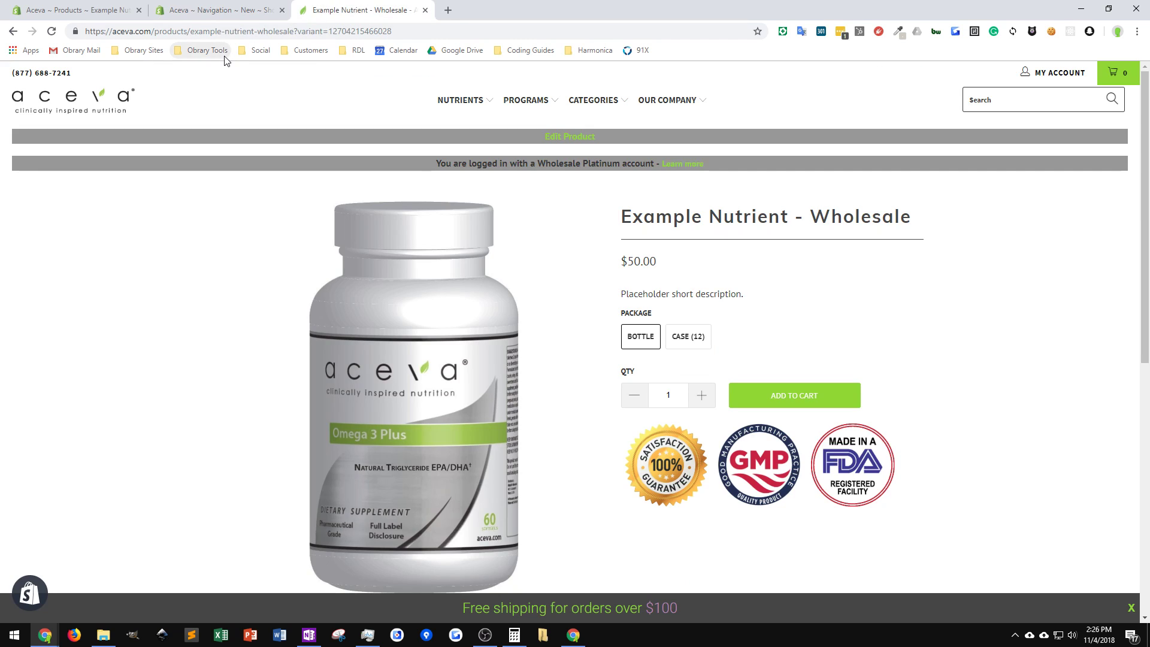
click(52, 31)
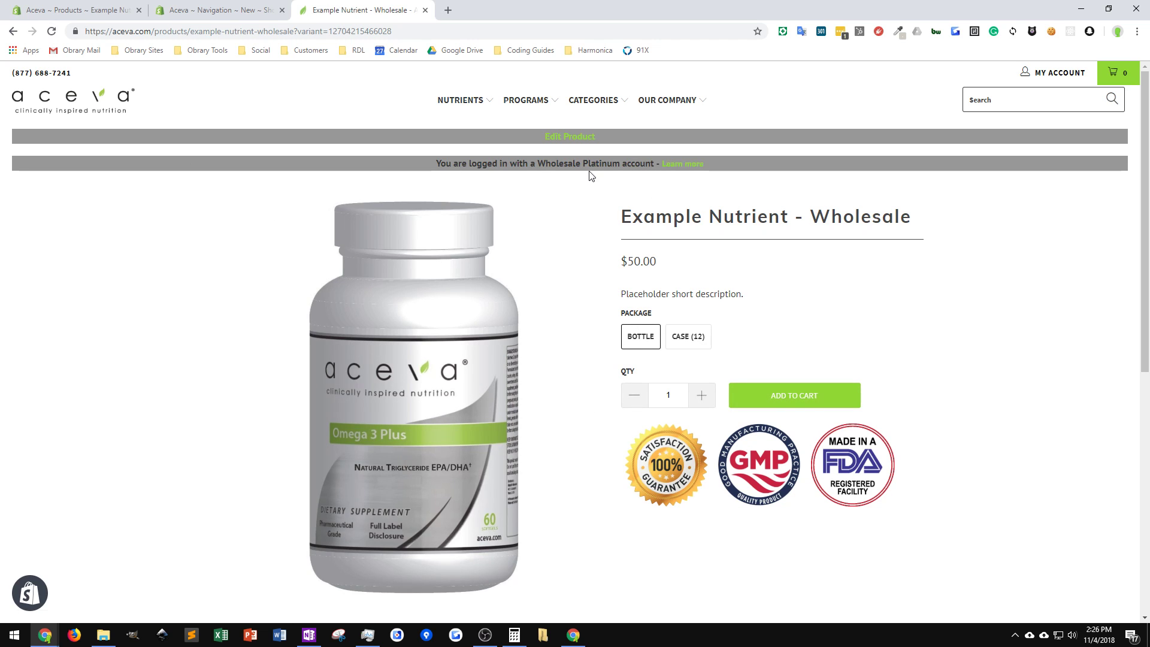
mouse_move(462, 102)
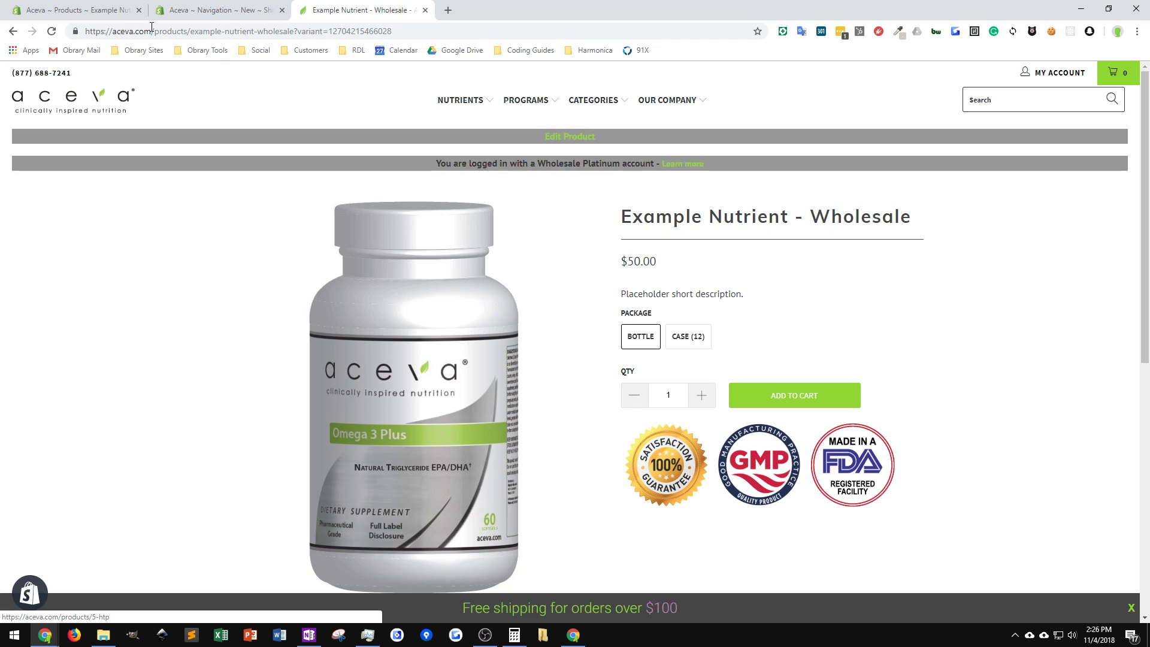
click(55, 31)
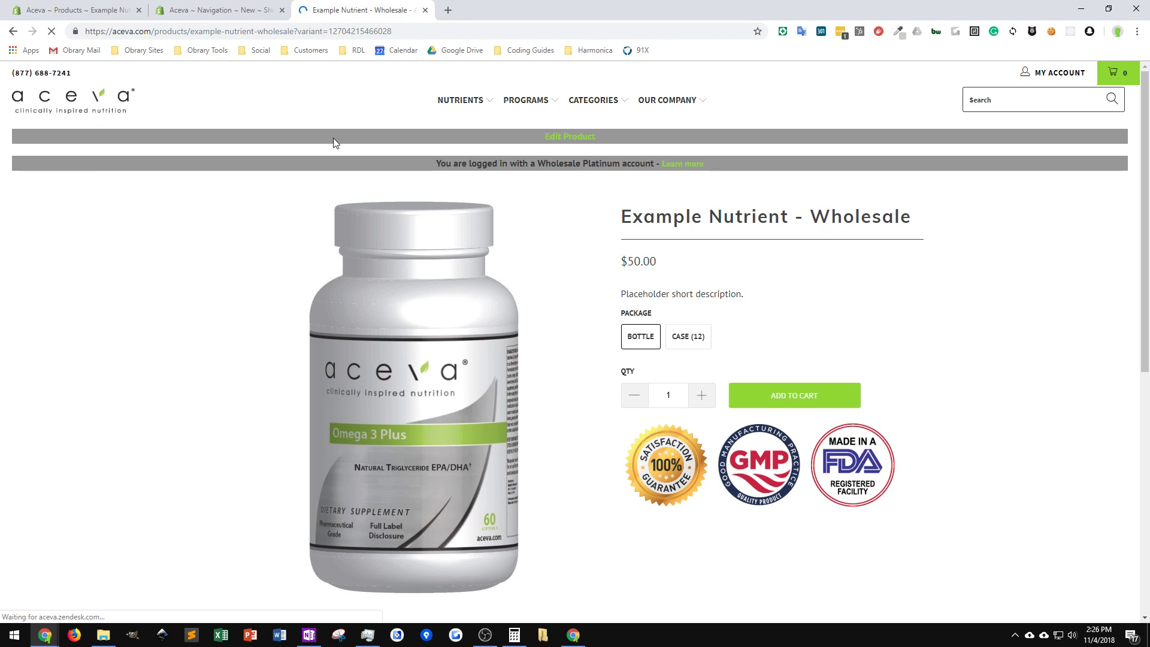
mouse_move(481, 105)
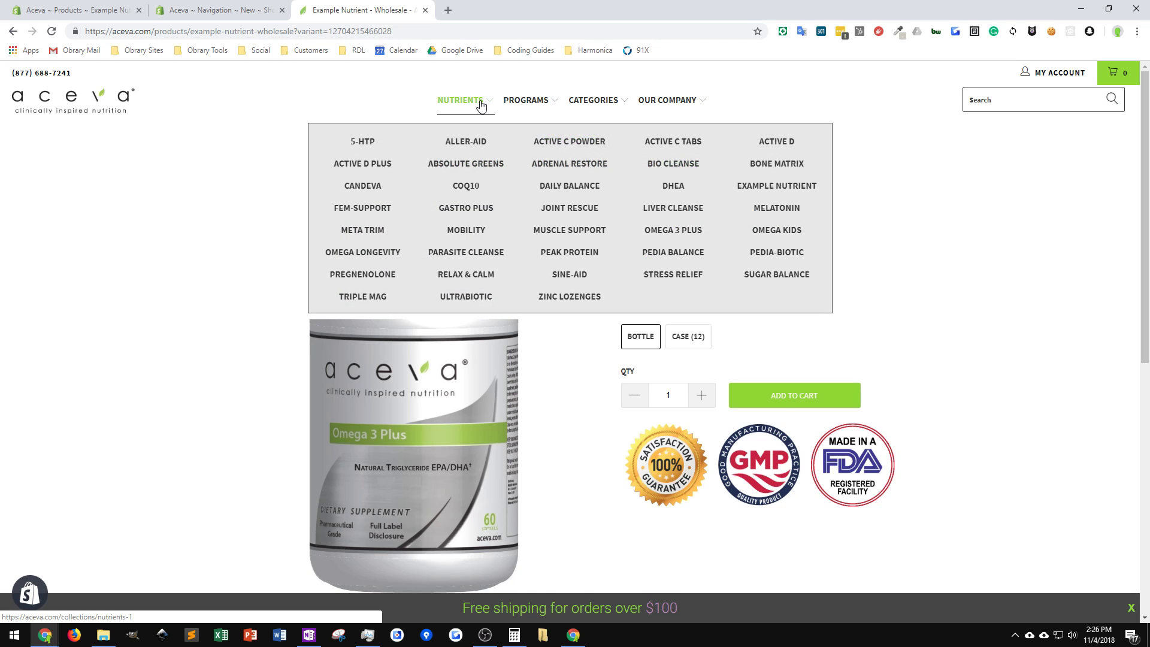
Go back to the Shopify admin and save the Main menu dropdowns menu with the Example Nutrient item removed.
click(186, 9)
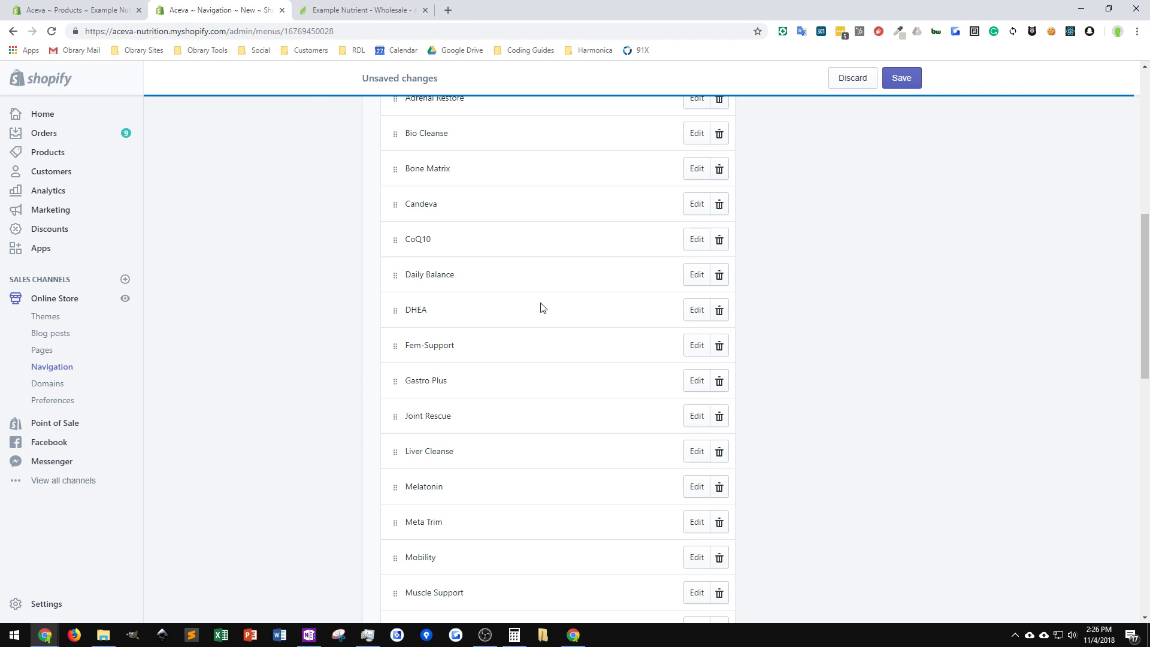
scroll(504, 330, up, 8)
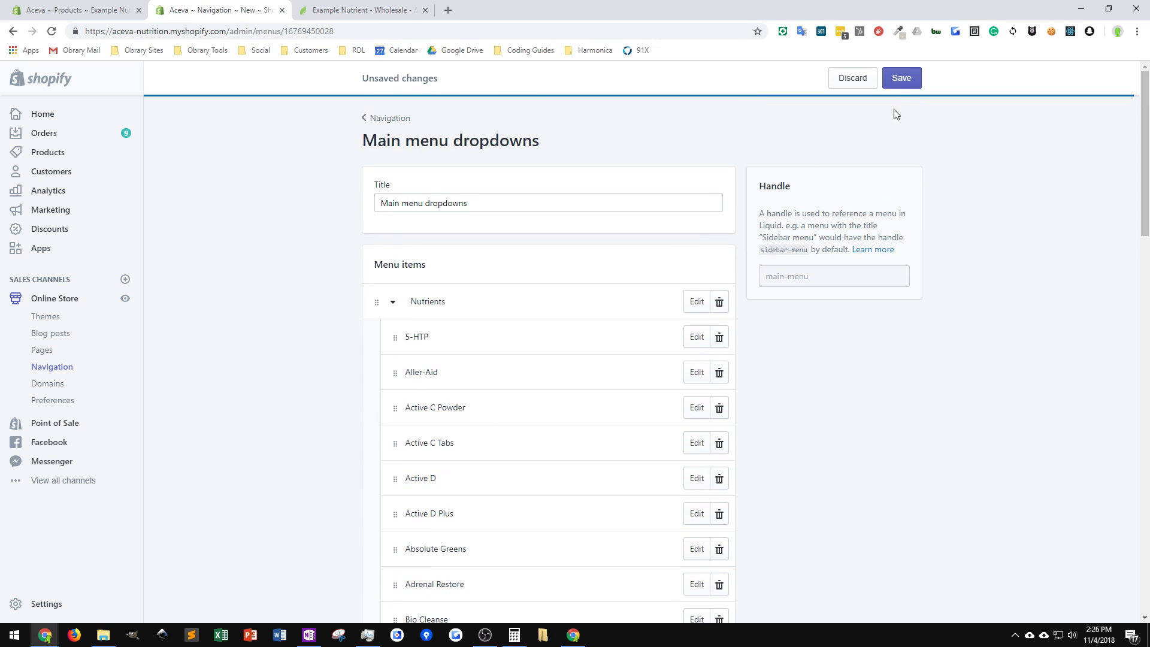
click(904, 78)
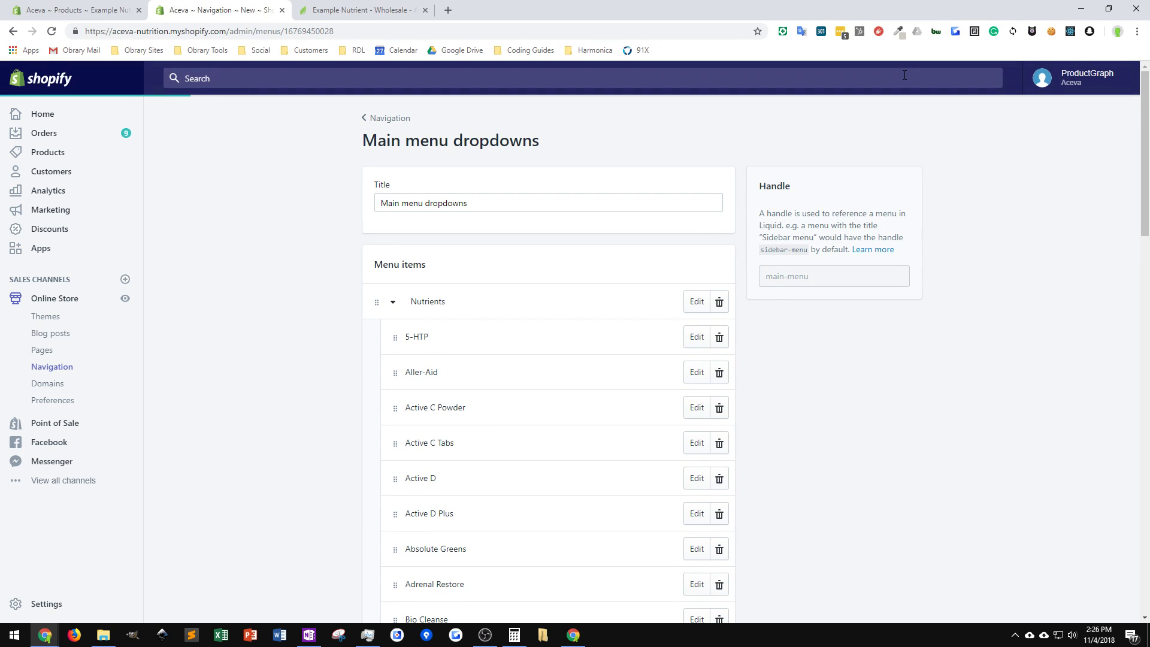
Switch to the storefront, reload the Example Nutrient - Wholesale page and check the Nutrients dropdown for the removed entry.
scroll(711, 389, down, 7)
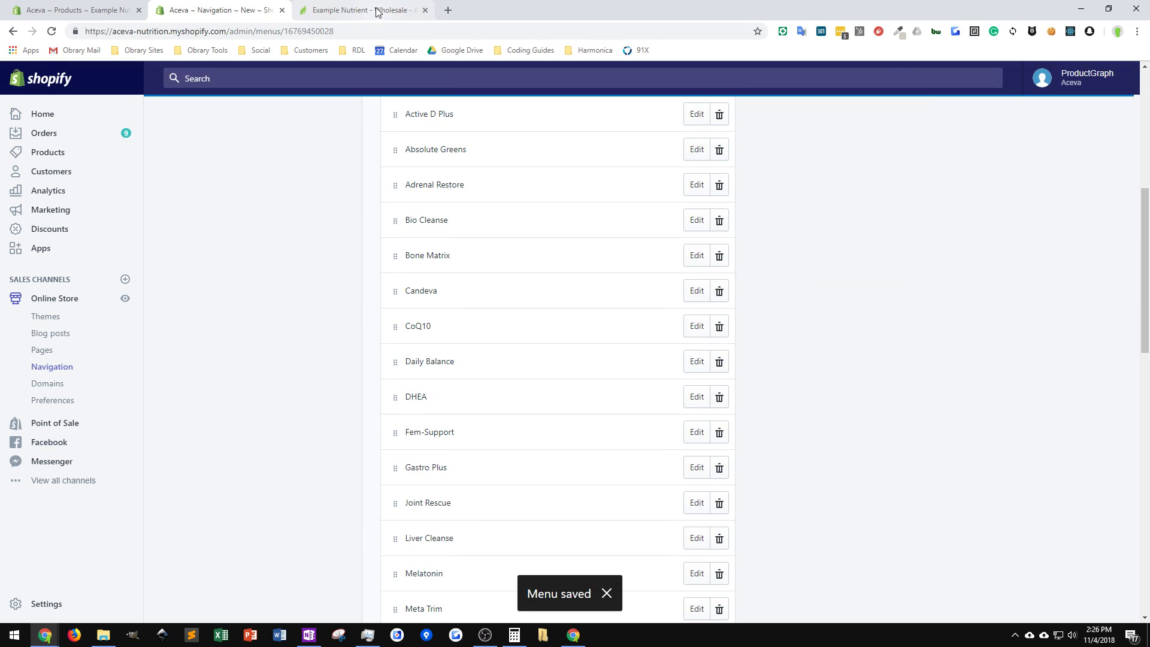
click(376, 11)
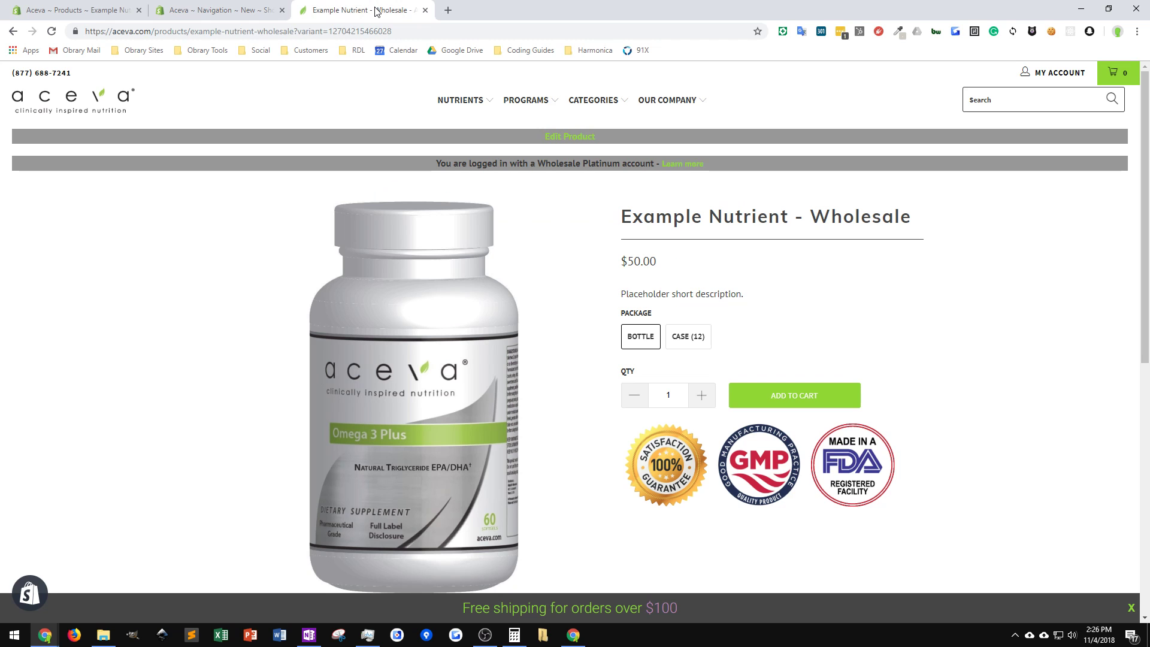
click(52, 34)
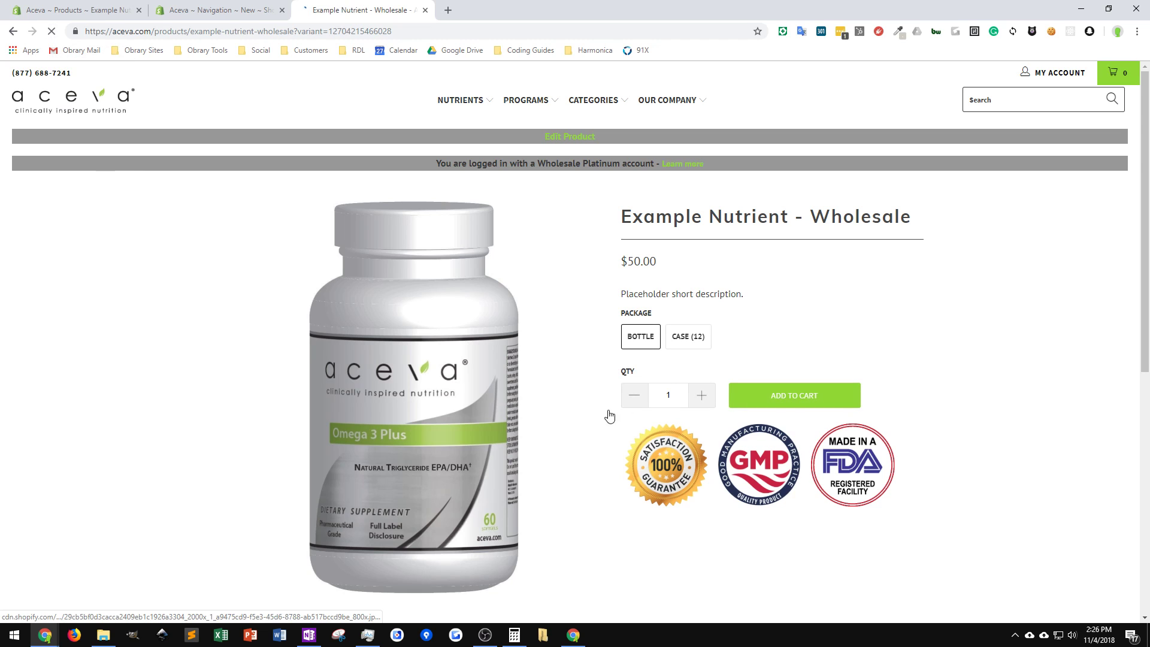
mouse_move(464, 101)
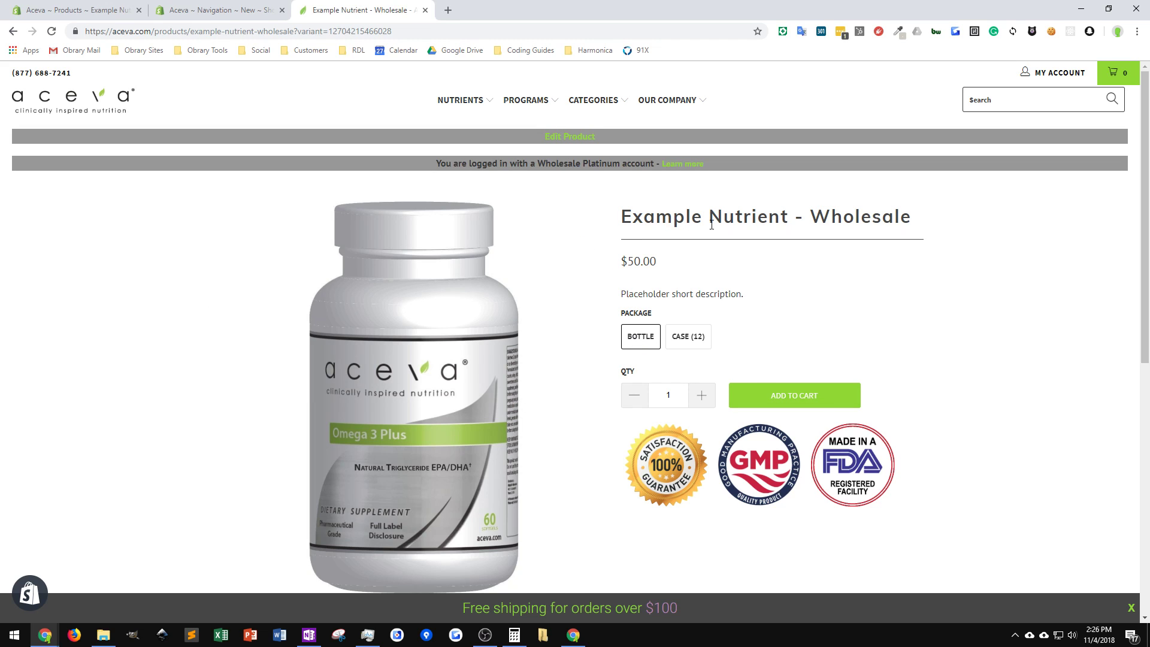
Open the customer account page on the storefront and log out of the wholesale account.
click(1044, 73)
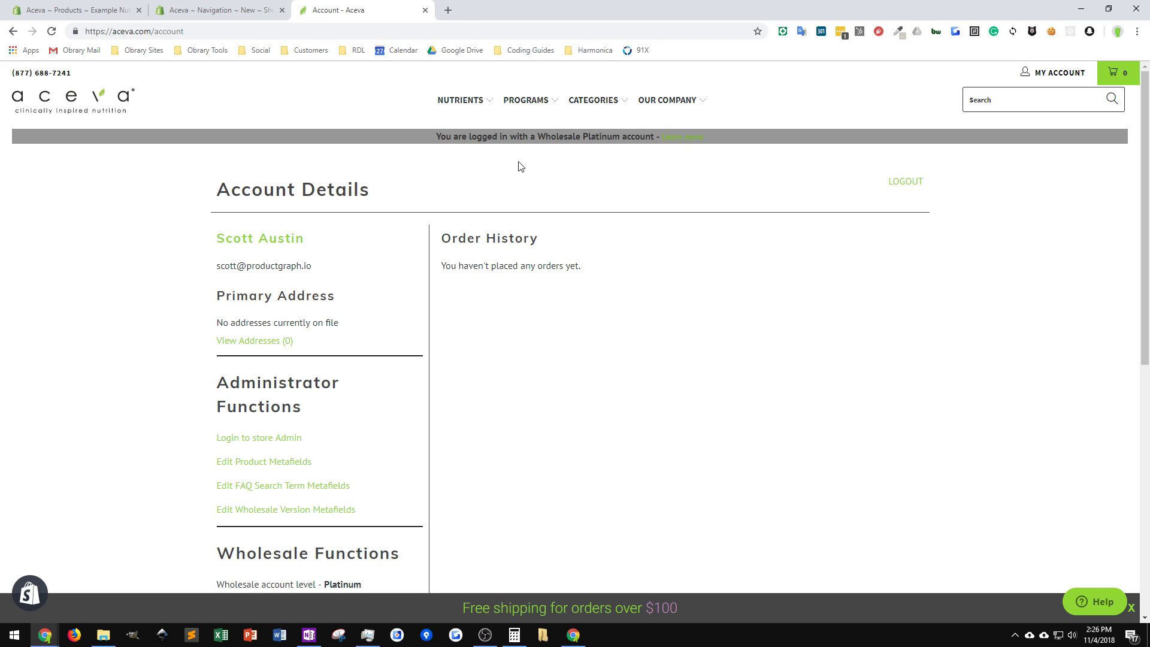
click(915, 182)
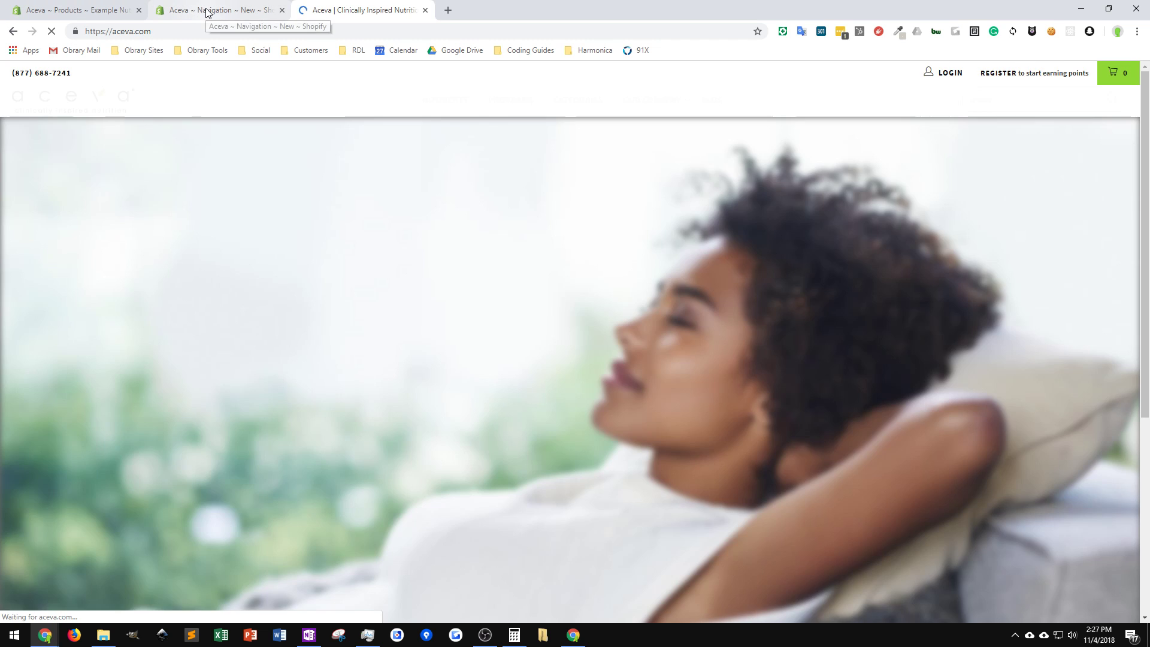
Return to the Shopify admin and open Bold Custom Pricing (Wholesale & Quantity Breaks) from the installed apps.
click(205, 11)
scroll(446, 323, up, 7)
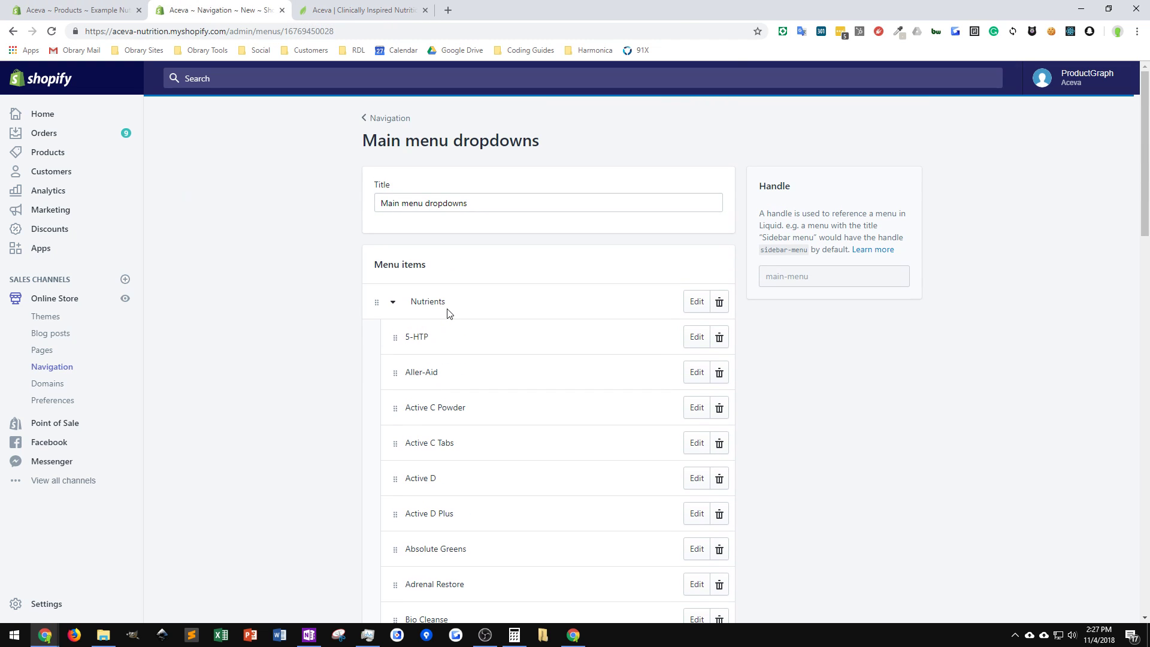
click(40, 251)
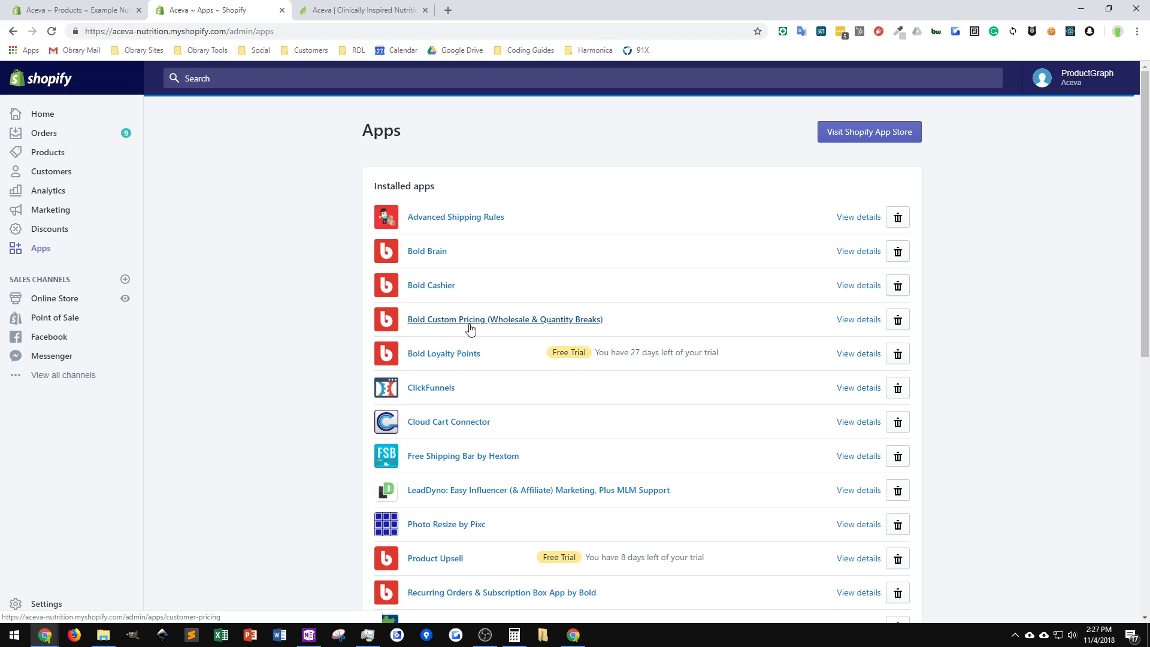
scroll(470, 328, down, 2)
scroll(471, 329, down, 3)
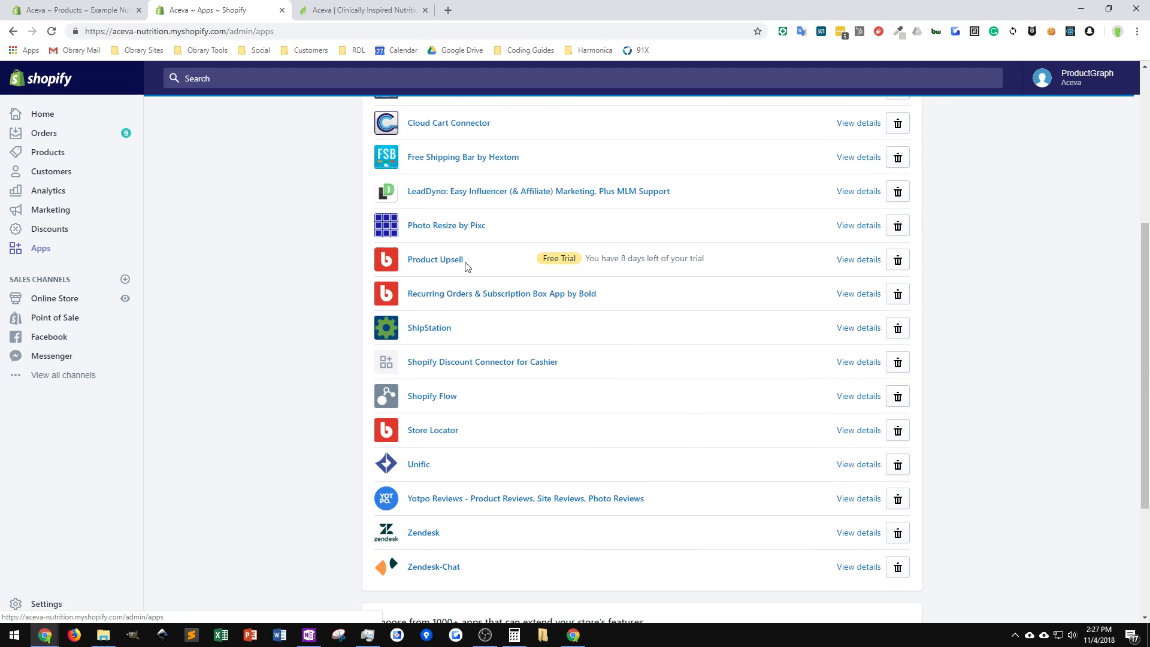
scroll(542, 398, up, 5)
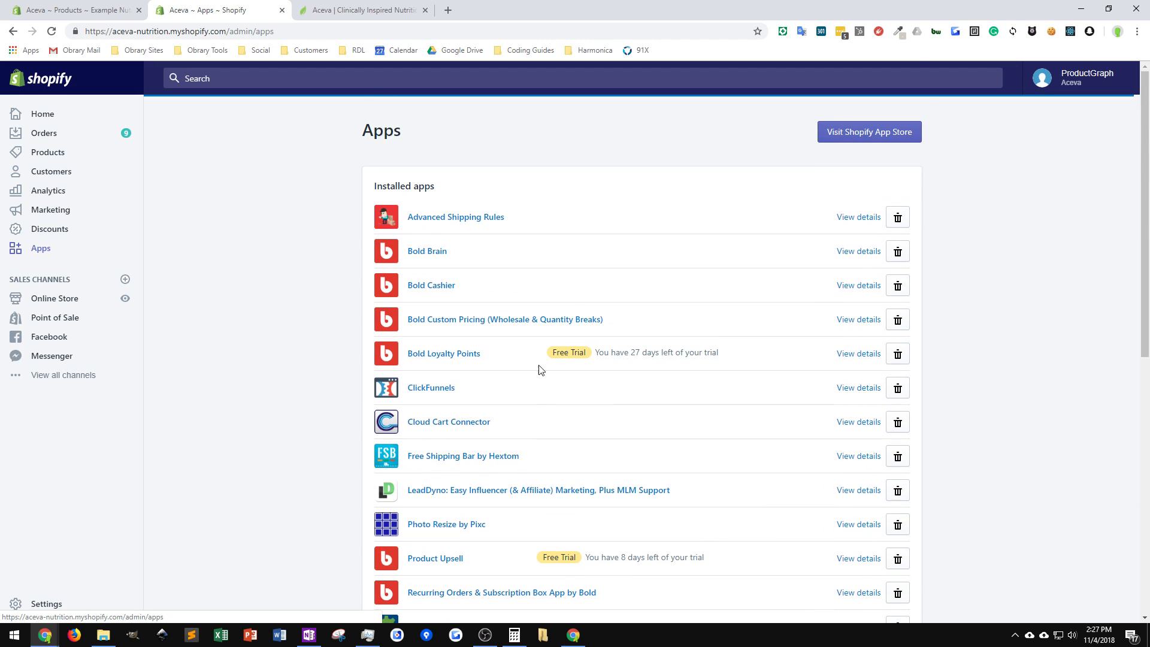
click(445, 327)
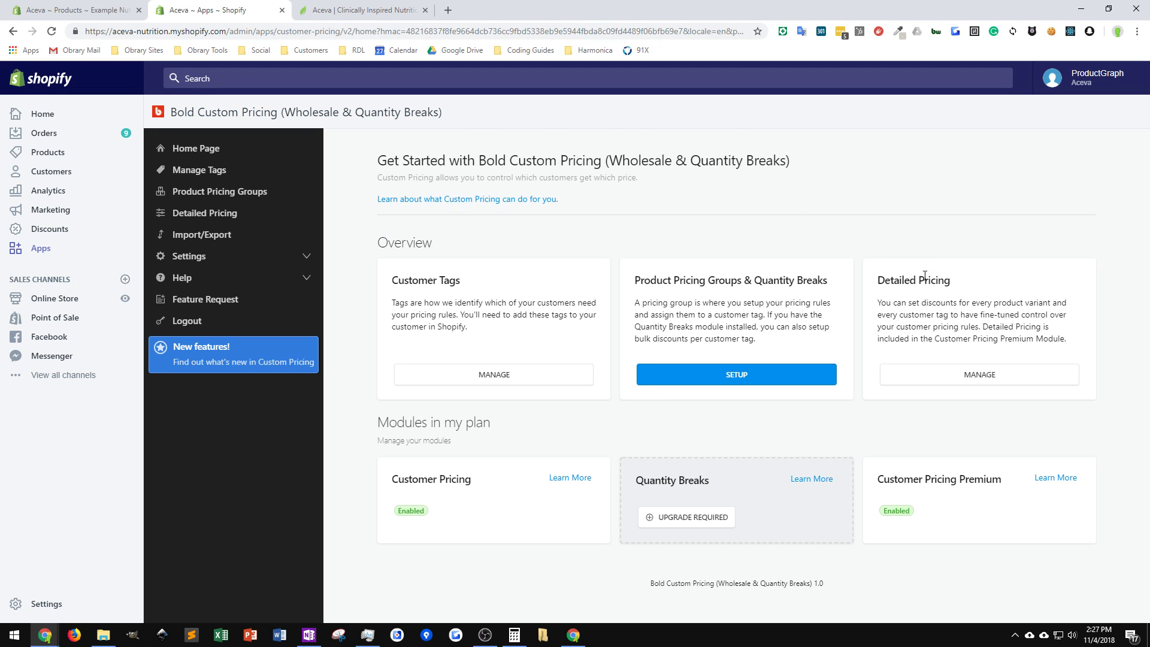
Open the Detailed Pricing management page and look over the wholesale and franchise price columns.
click(977, 374)
click(976, 374)
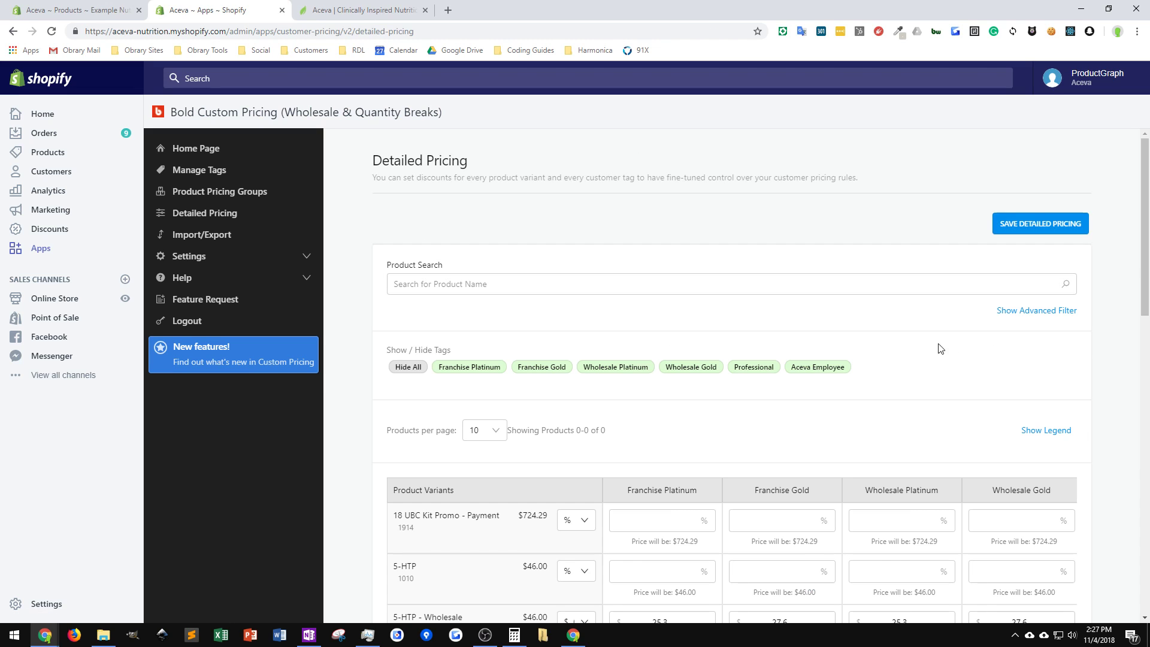
scroll(764, 419, down, 2)
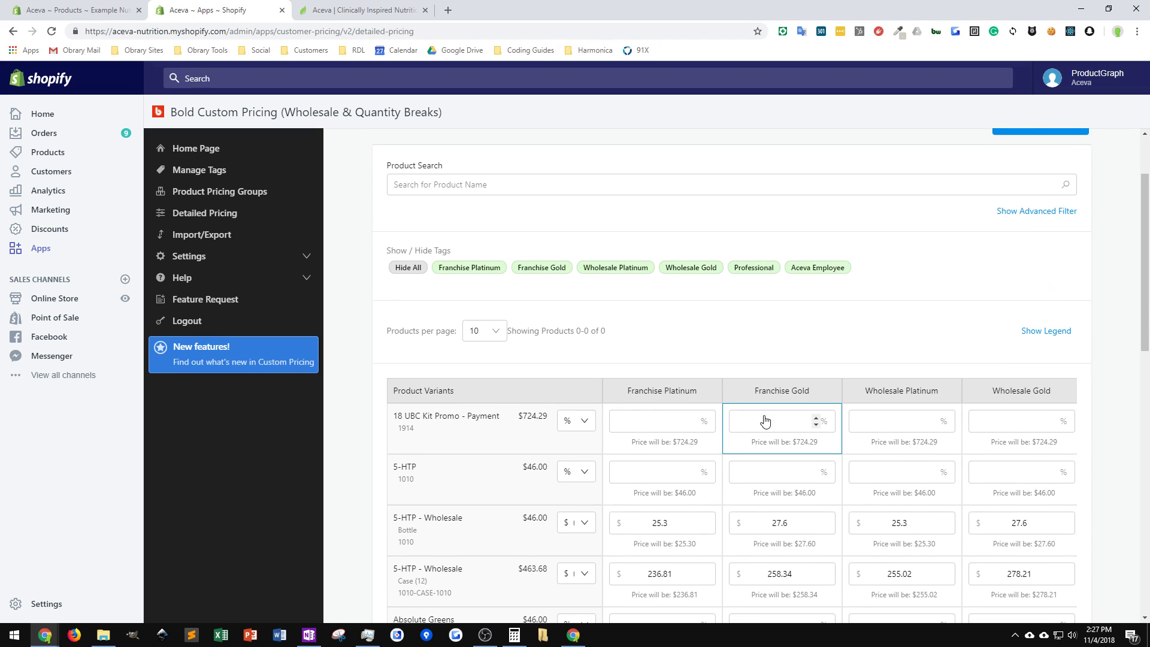
scroll(765, 421, up, 2)
Search the Detailed Pricing products for "Example" and check the product variants table.
click(404, 288)
text(Example)
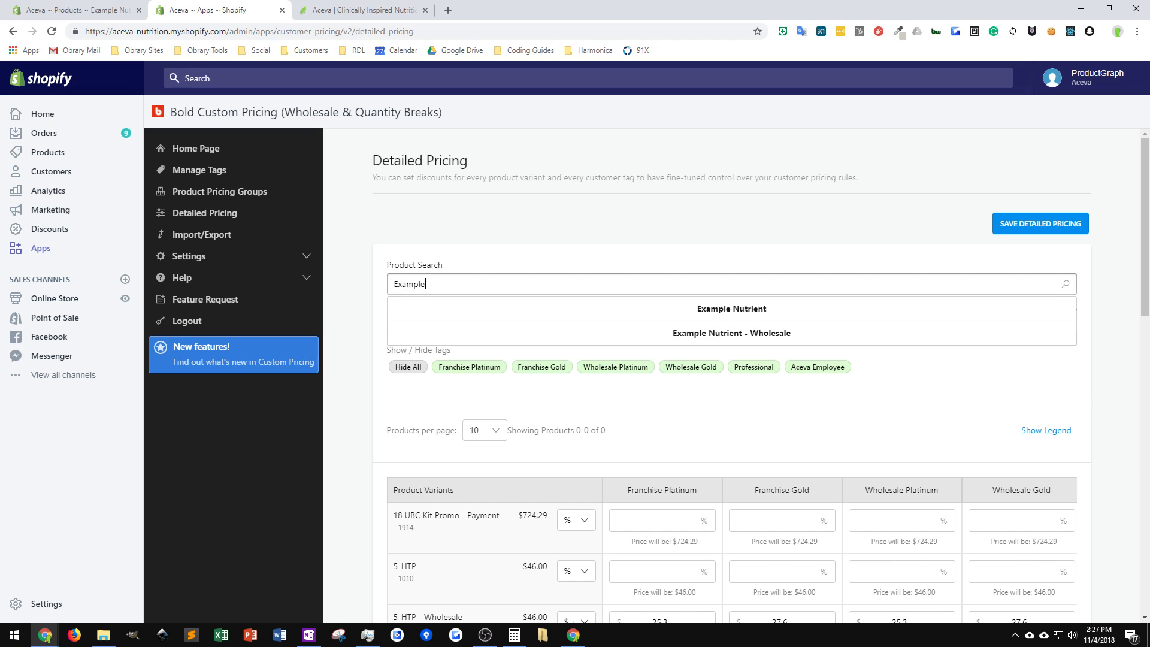
key(Return)
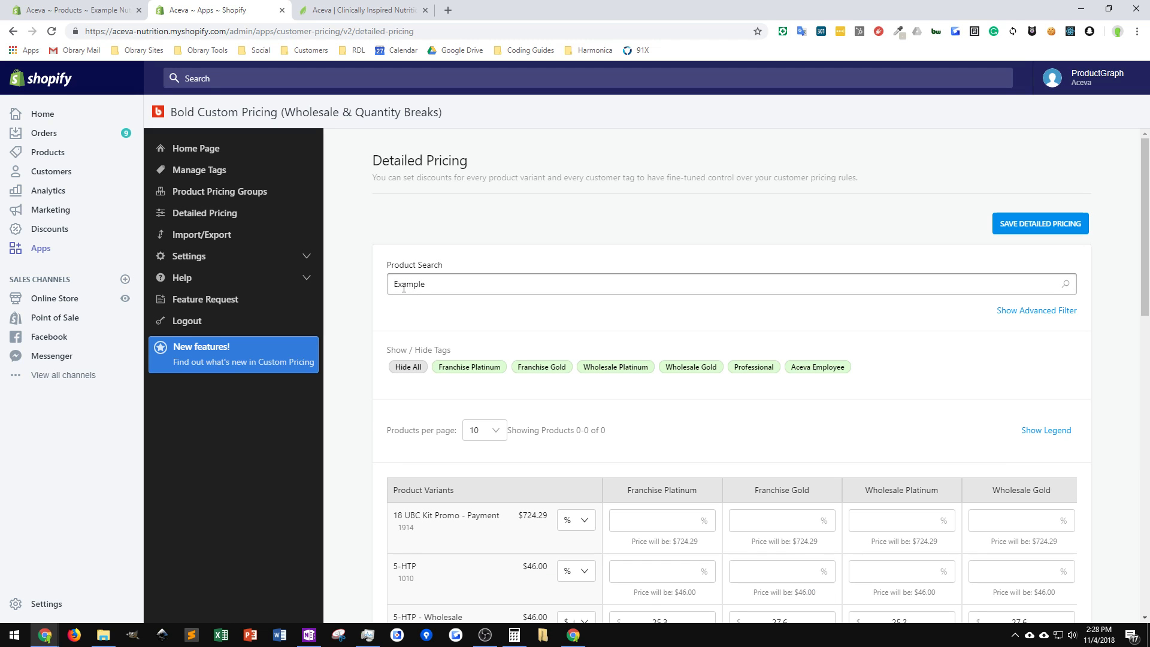
scroll(644, 366, down, 4)
scroll(680, 369, up, 5)
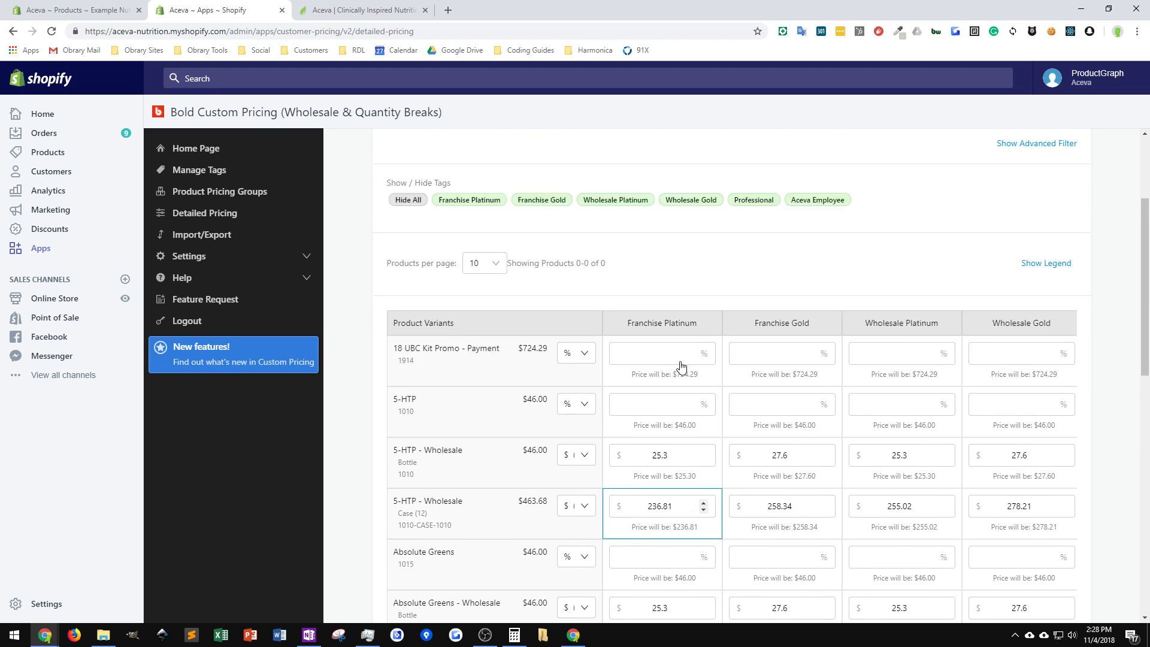
Try to filter the pricing table by choosing the suggested Example Nutrient product in the product search.
click(444, 286)
key(BackSpace)
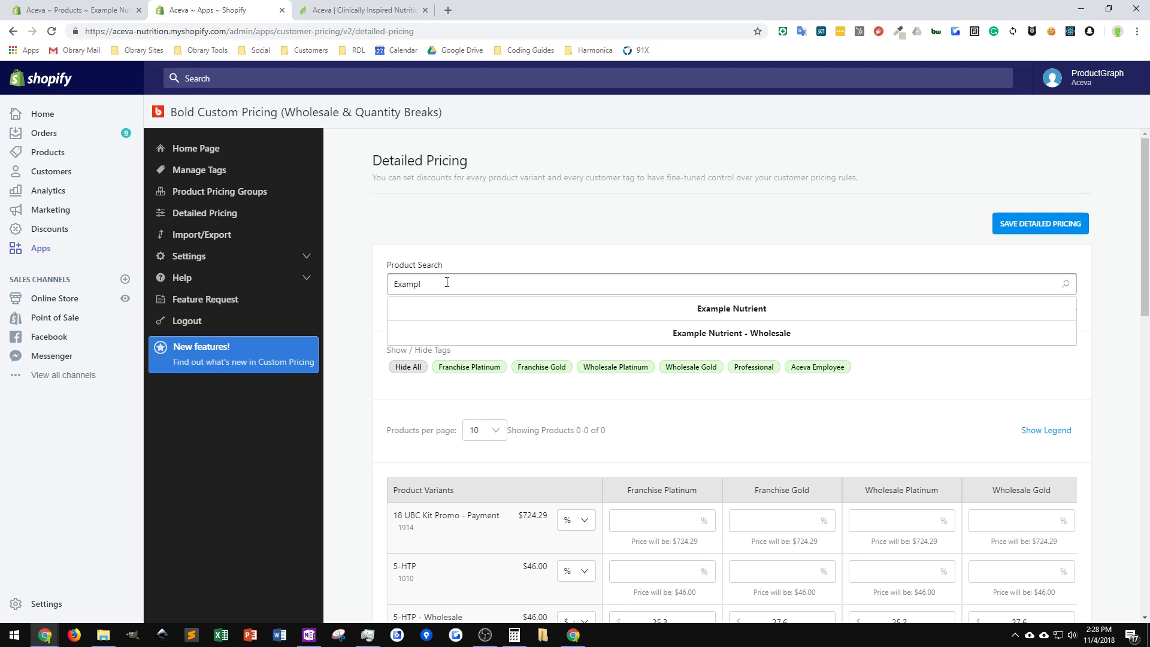
click(734, 310)
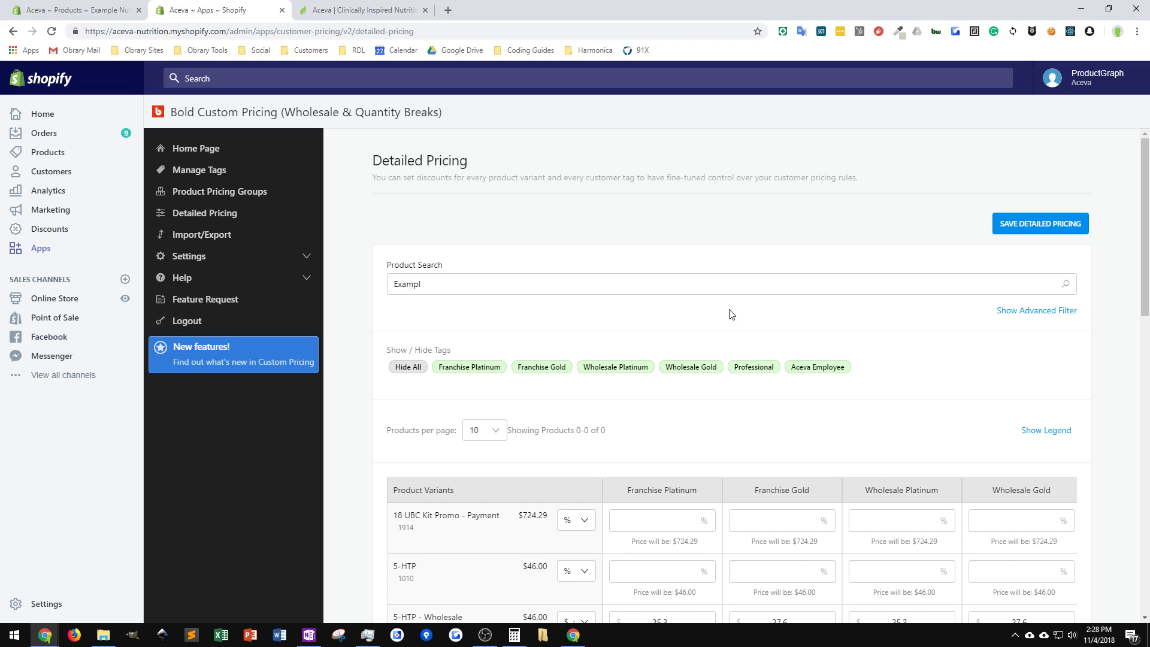
scroll(672, 371, down, 7)
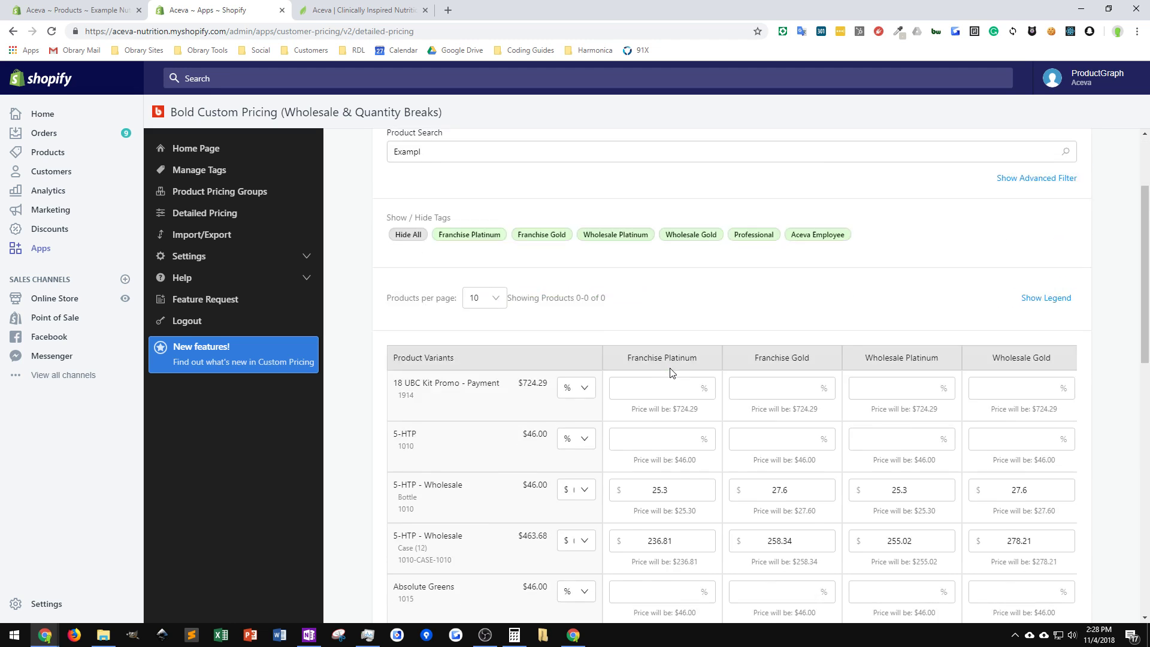
scroll(671, 375, down, 3)
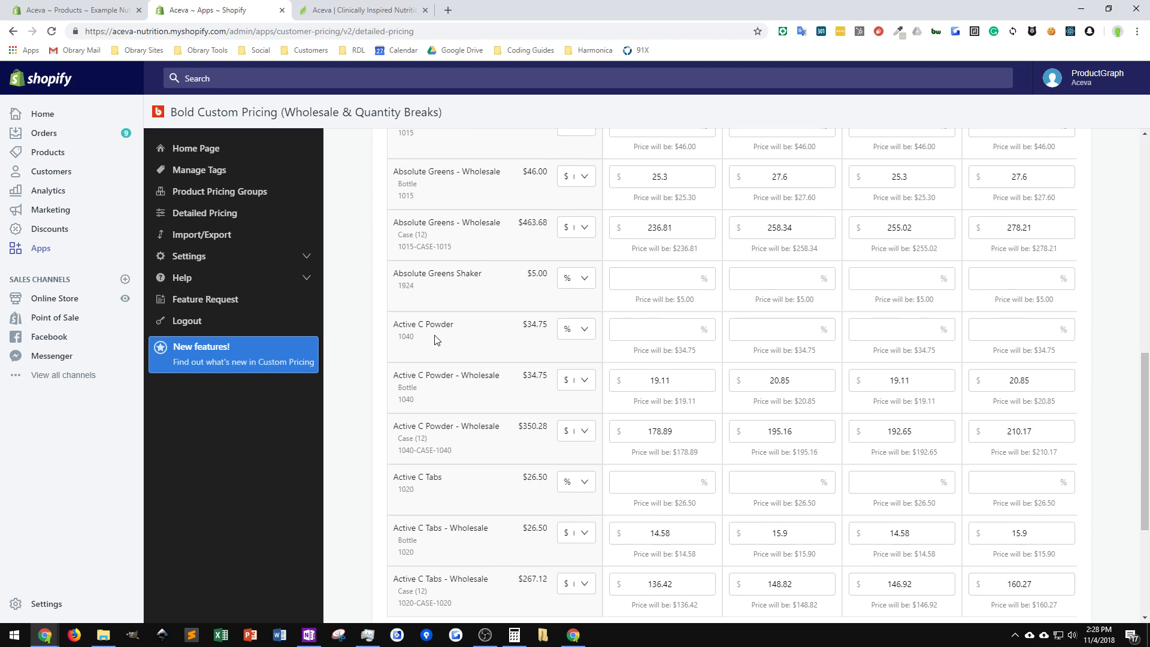
scroll(443, 312, up, 10)
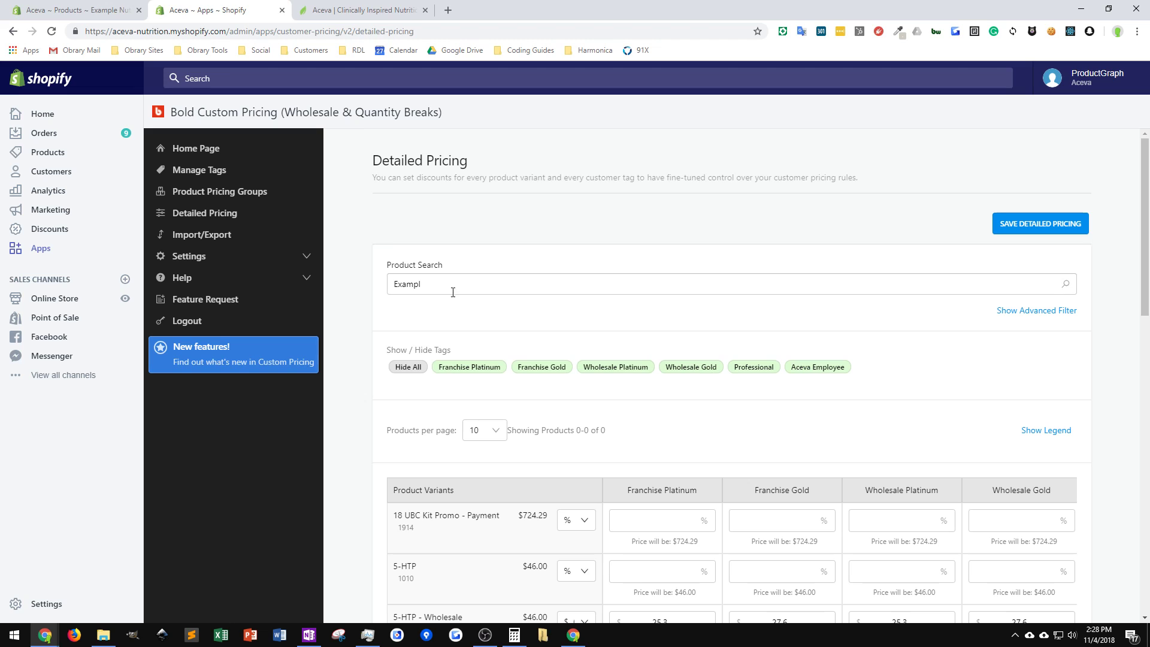
text(e)
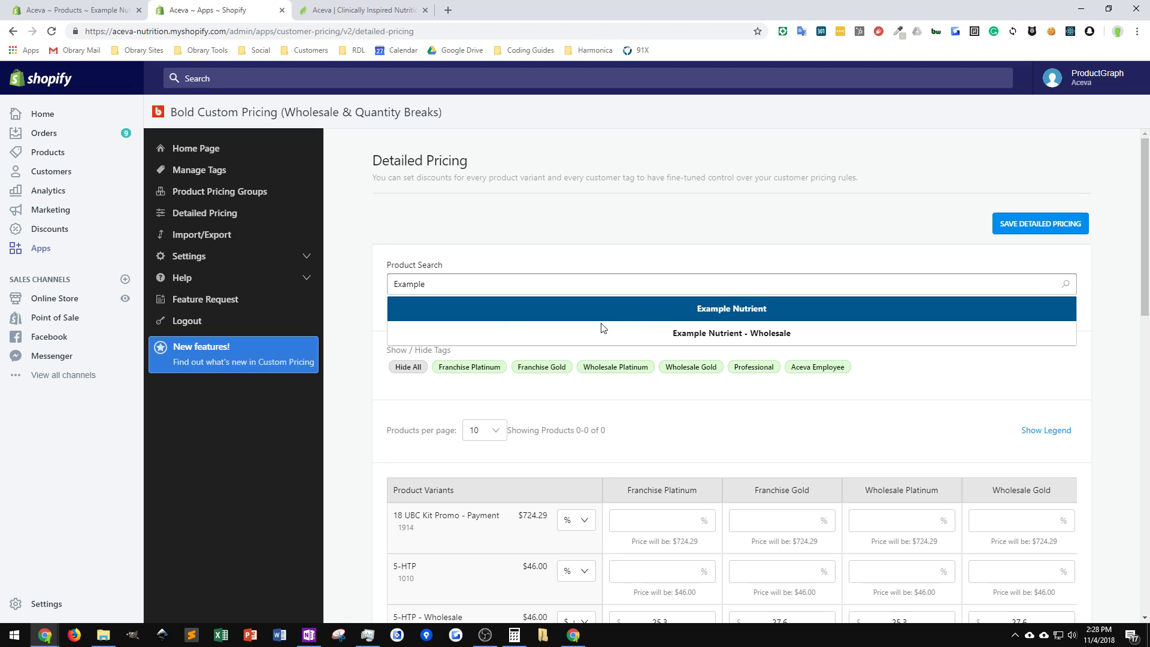
click(731, 309)
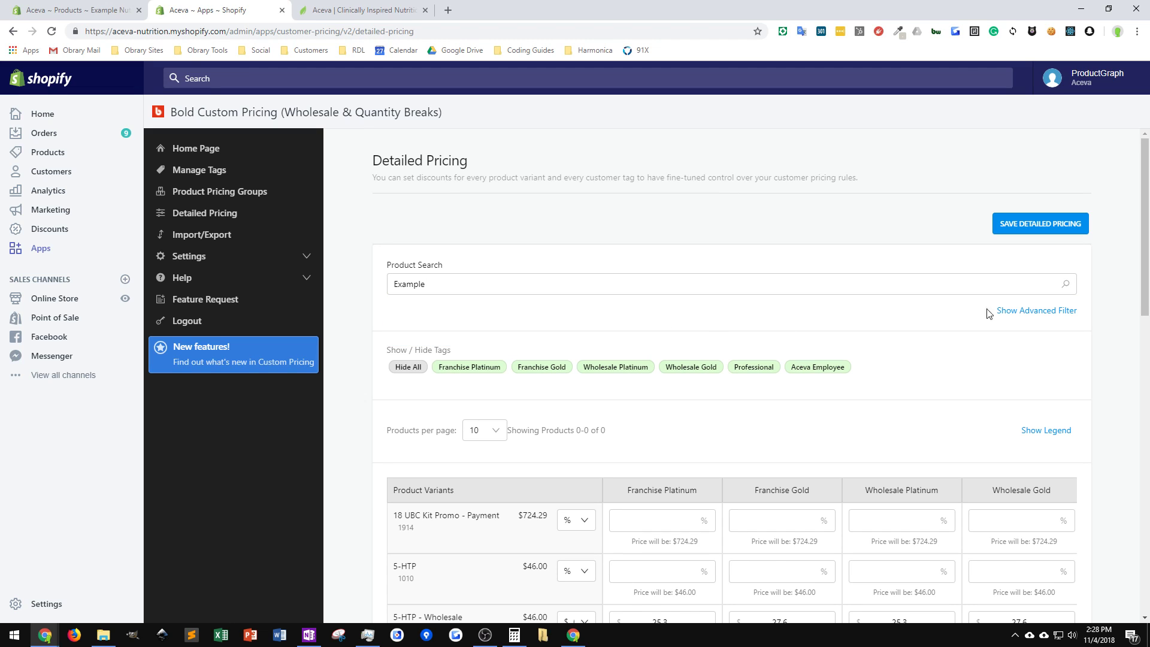
Look through the first page of the pricing table and continue to the second page of products.
scroll(703, 456, down, 8)
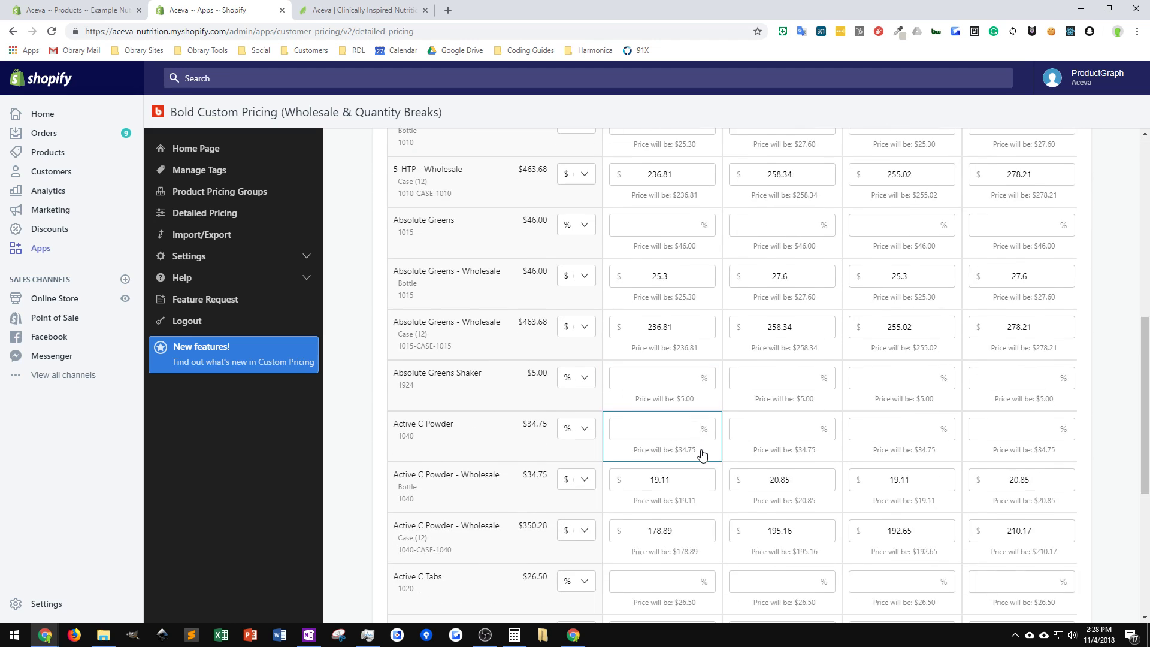
scroll(659, 437, down, 5)
click(946, 401)
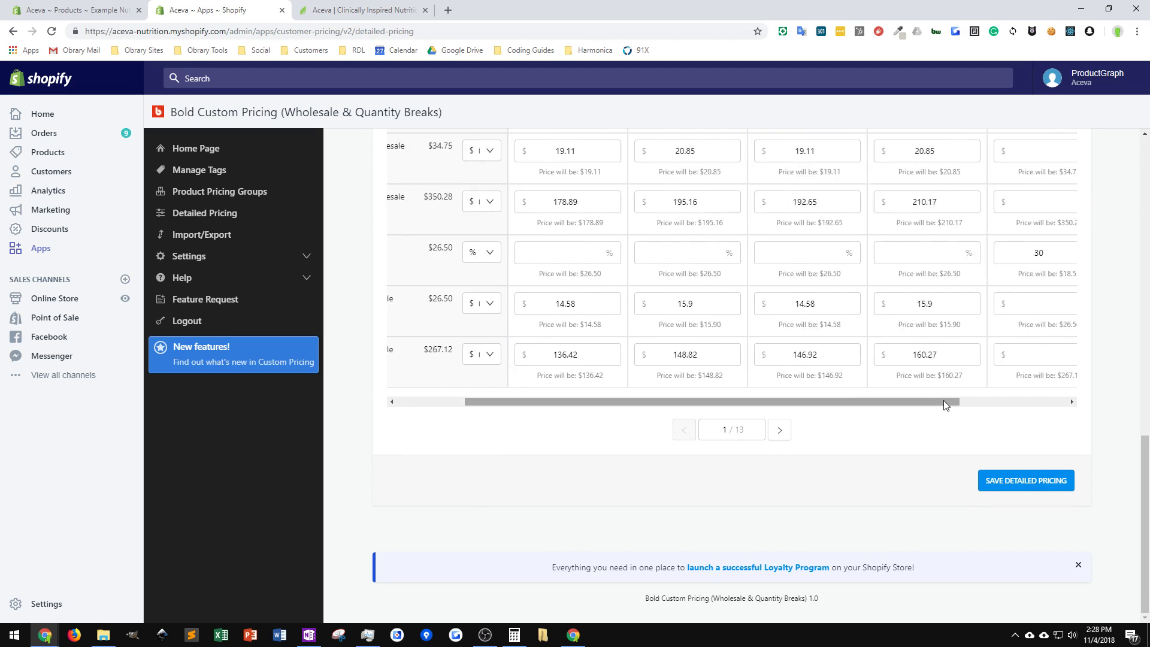
click(780, 430)
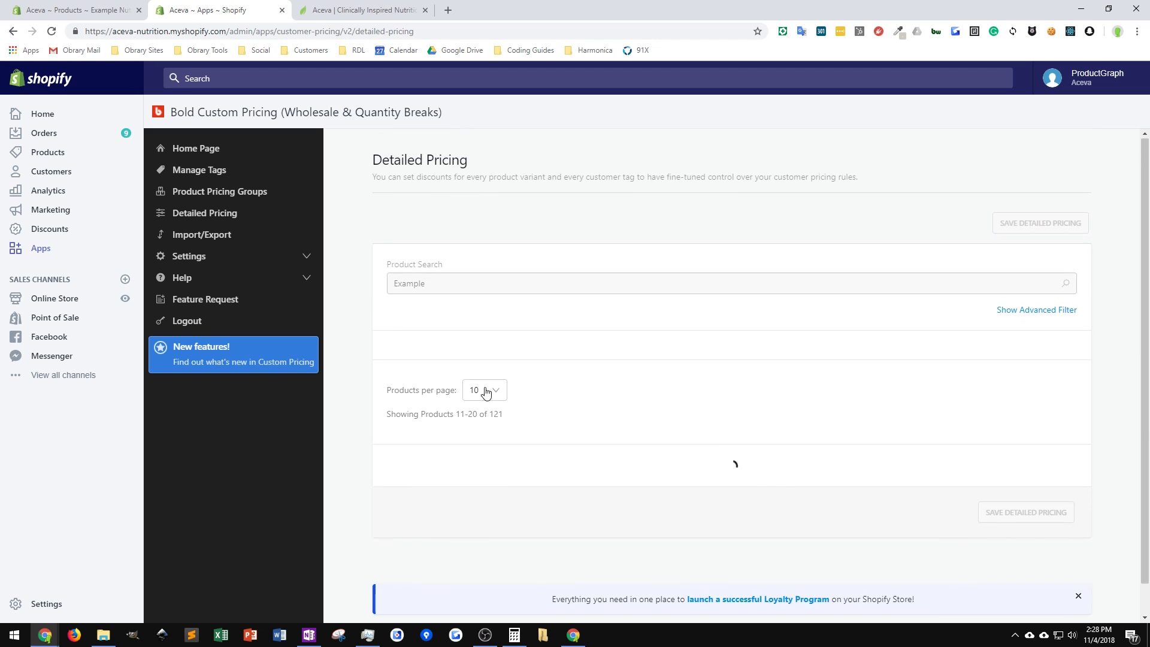
scroll(508, 413, down, 6)
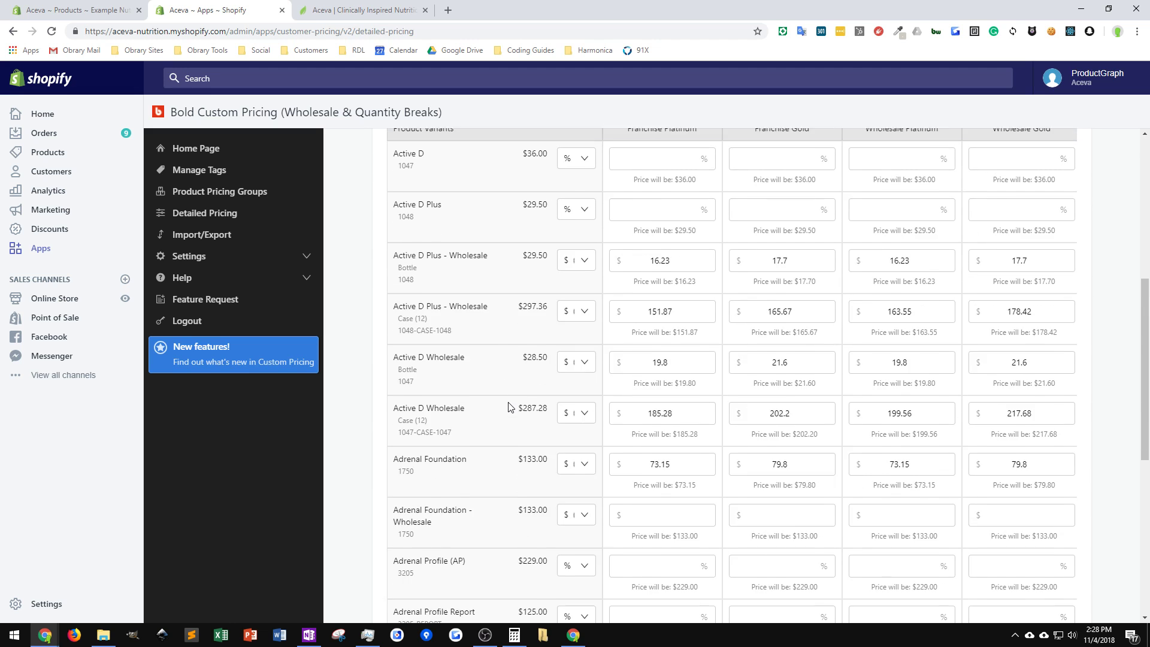
Show 100 products per page and locate the Example Nutrient and Example Nutrient - Wholesale rows in the pricing table.
scroll(509, 407, up, 3)
click(495, 231)
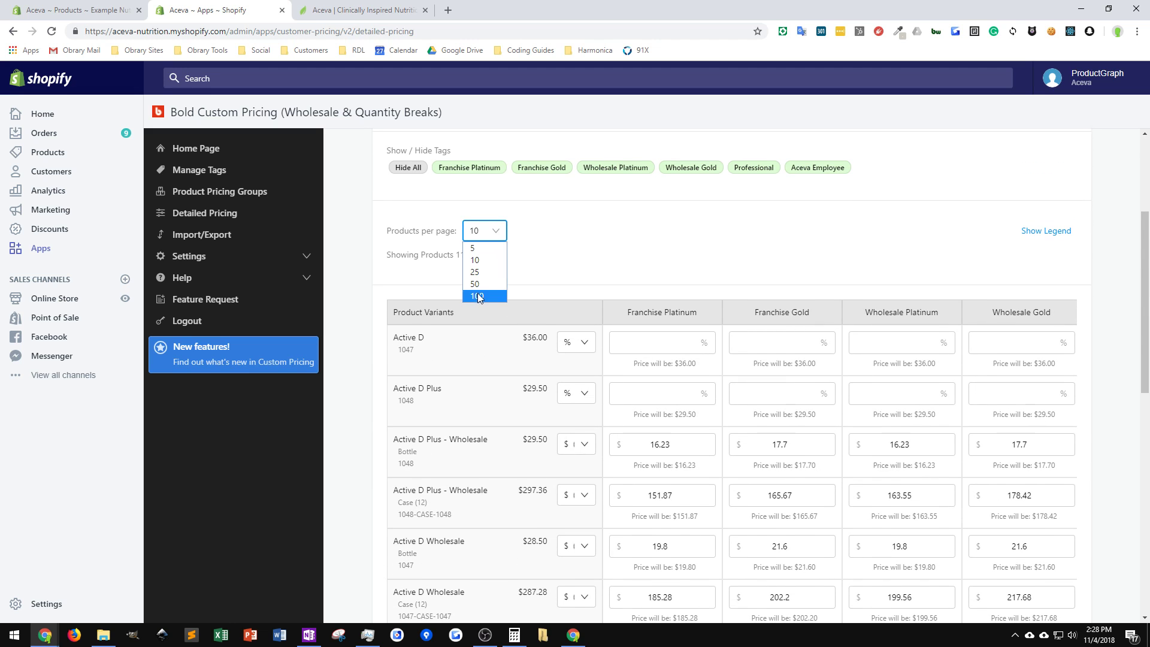
click(481, 296)
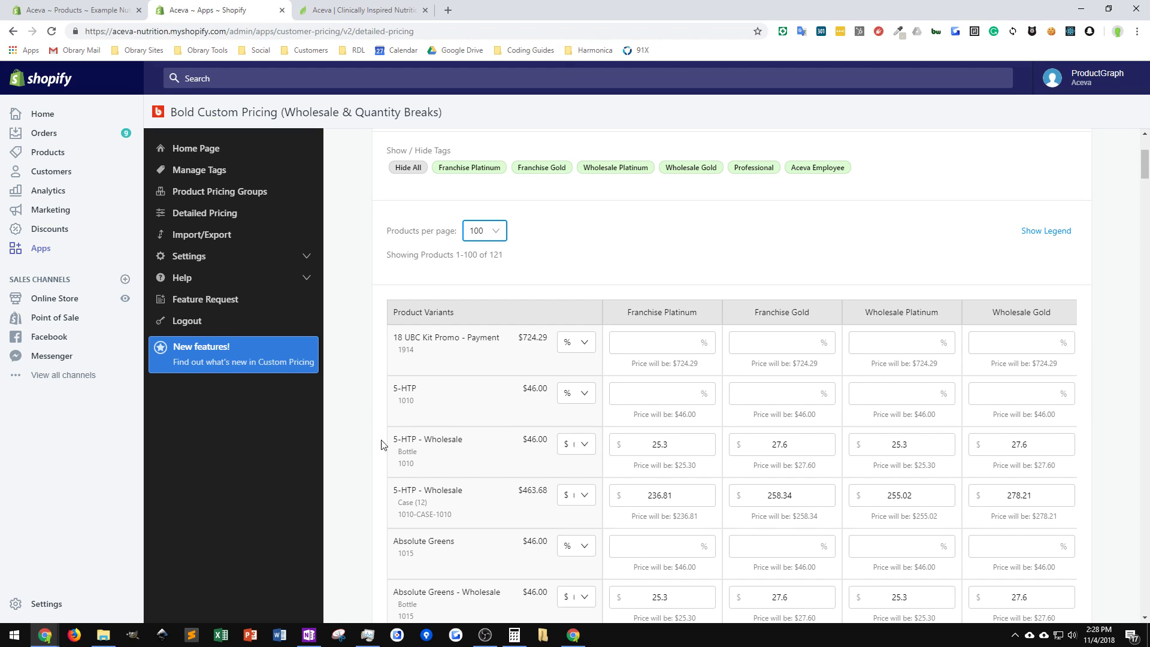
scroll(487, 446, down, 20)
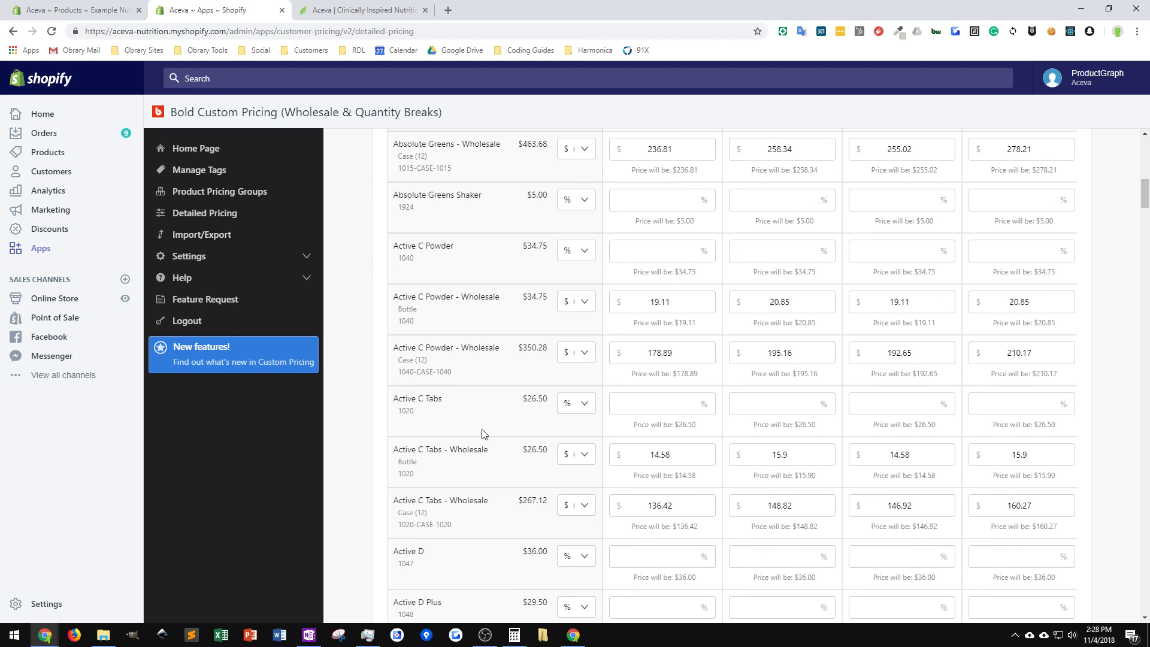
scroll(485, 432, down, 20)
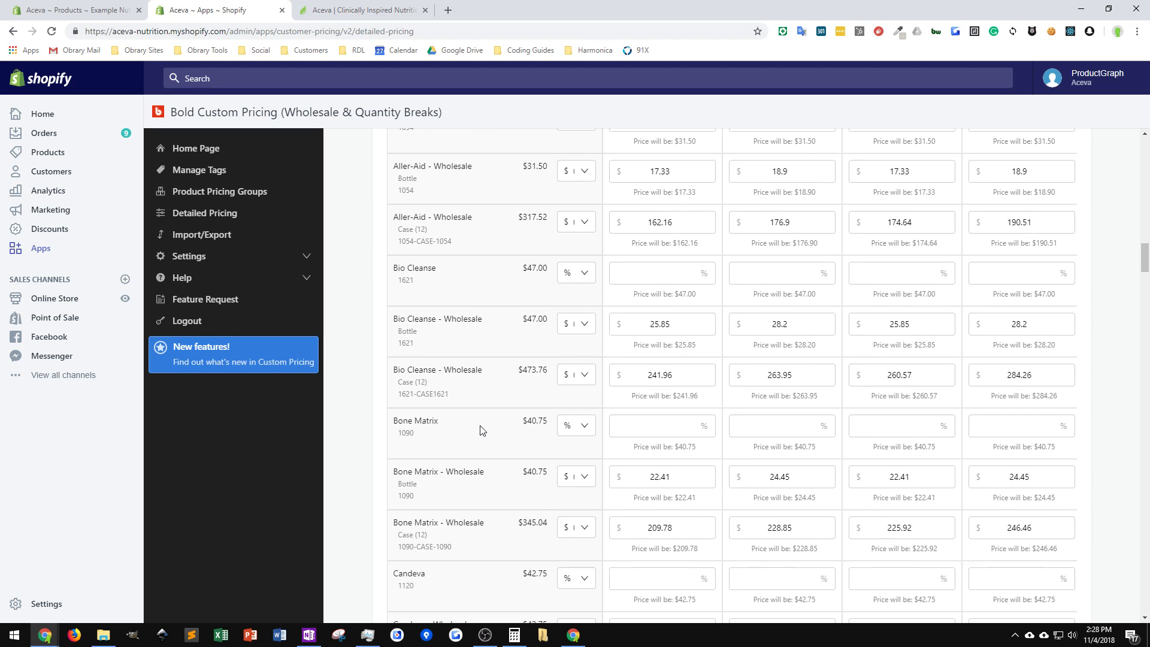
scroll(475, 429, down, 6)
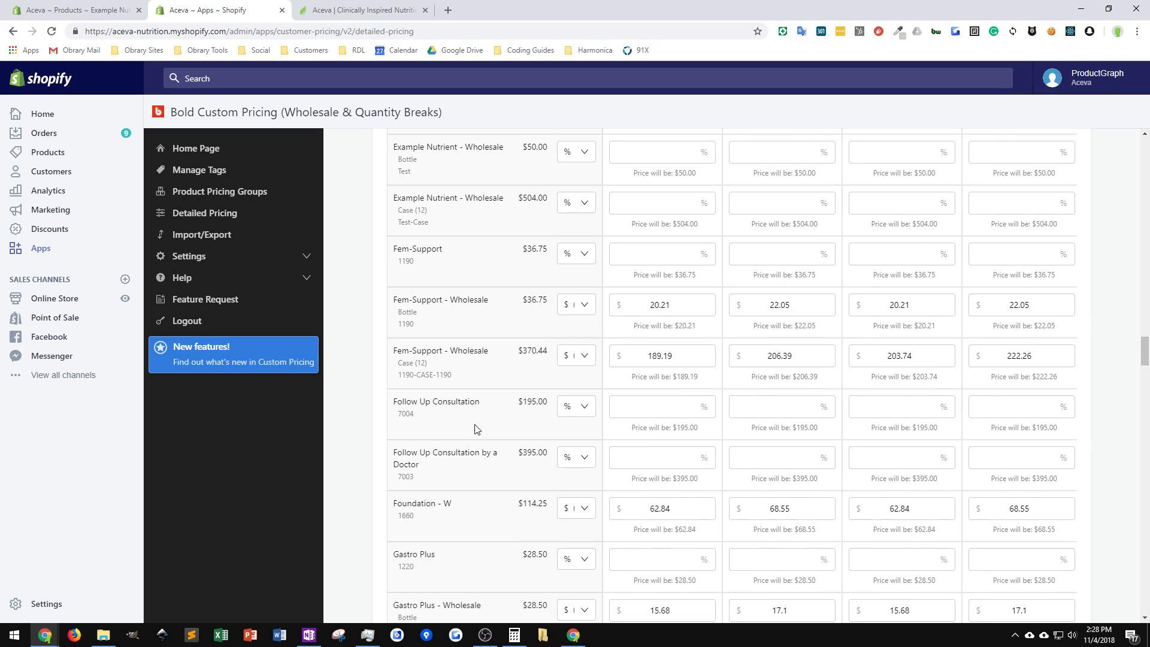
scroll(477, 427, up, 3)
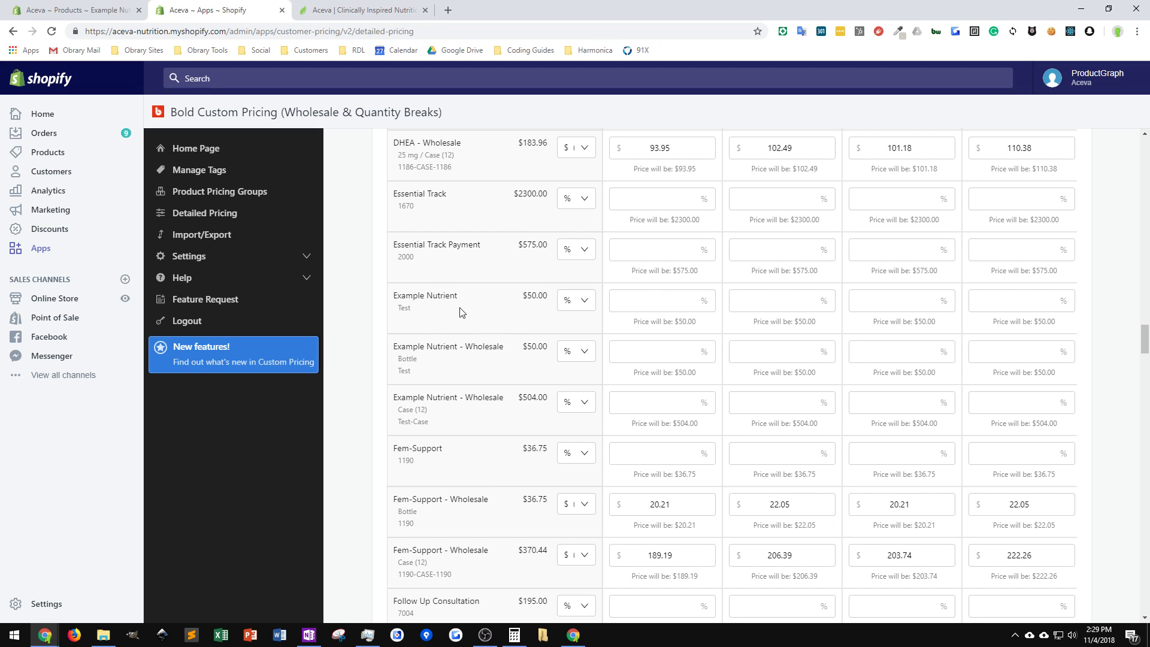
Choose Set Fixed Price as the pricing type for the Example Nutrient row and both Example Nutrient - Wholesale variants.
click(584, 305)
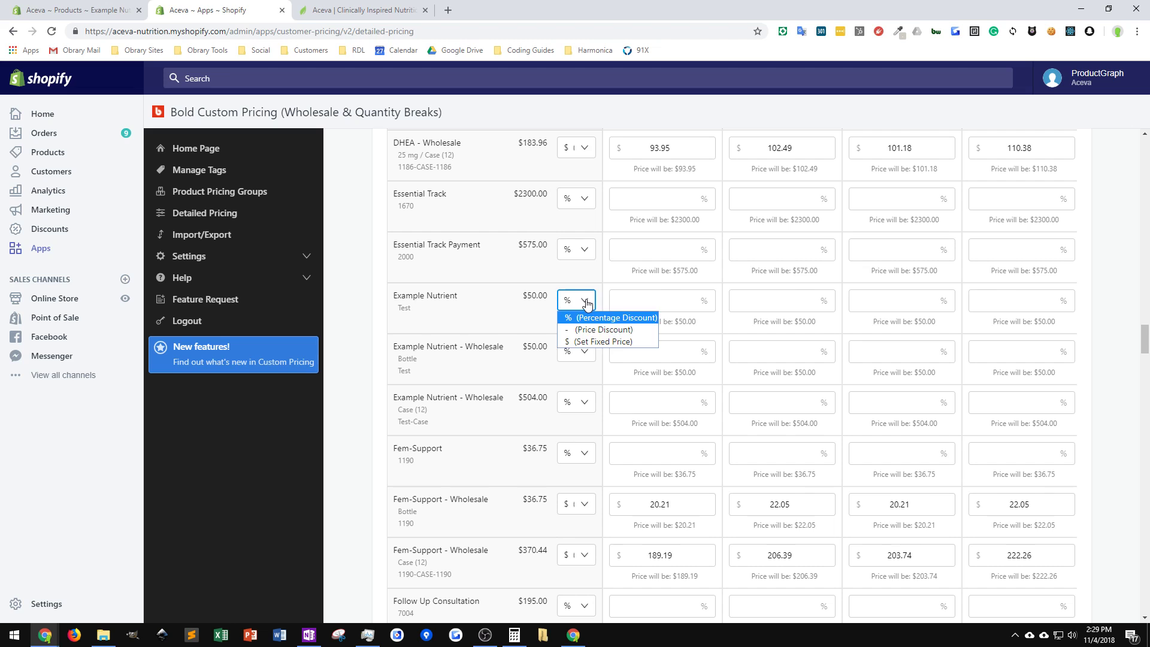
click(589, 343)
click(586, 352)
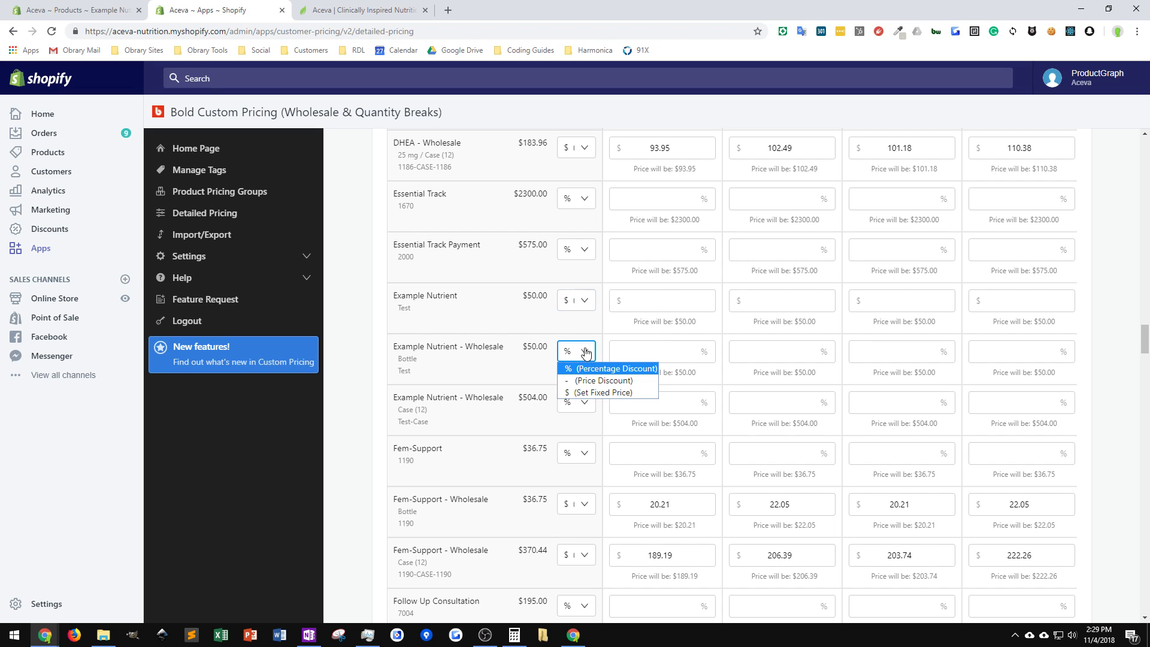
click(580, 393)
click(586, 403)
click(596, 443)
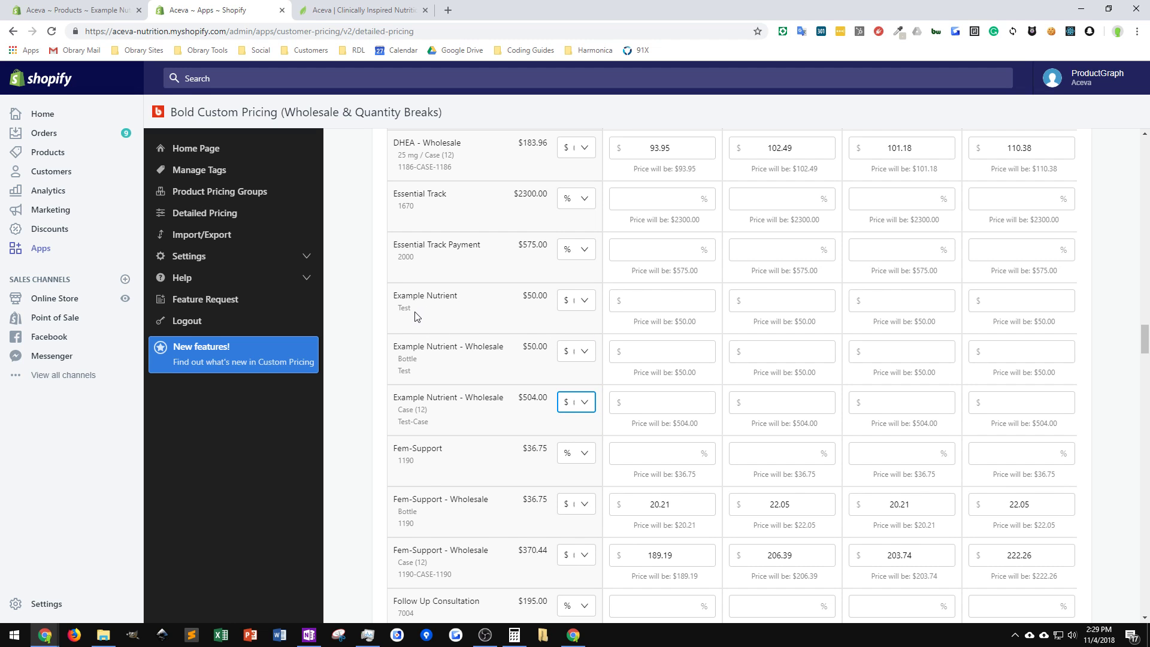
Search the Detailed Pricing products for "Example Nutrient" and check the start of the product variants table.
scroll(714, 377, up, 15)
scroll(715, 376, up, 15)
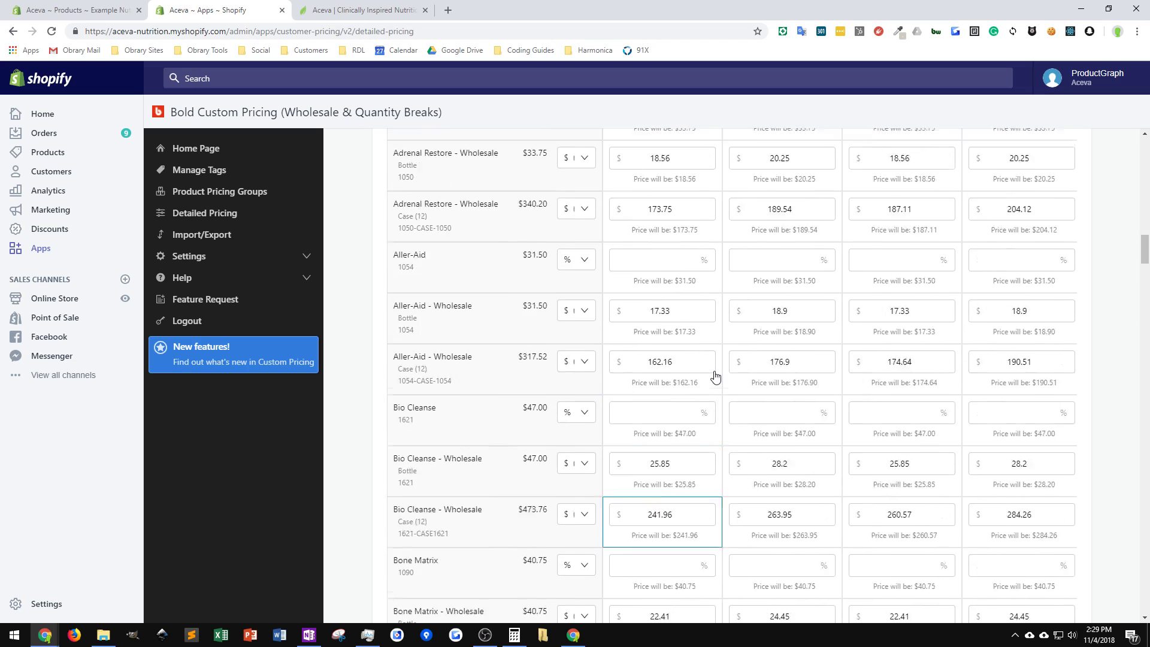
scroll(715, 375, up, 5)
scroll(683, 270, down, 6)
scroll(680, 290, up, 4)
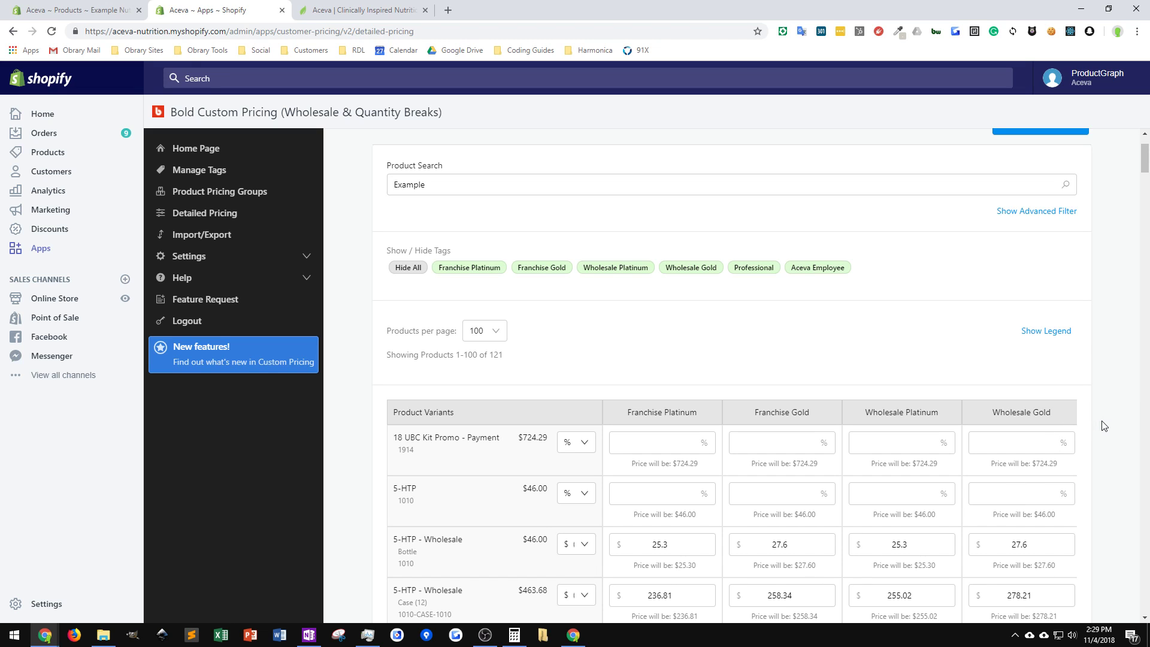
mouse_move(1145, 162)
mouse_down()
mouse_move(1148, 610)
mouse_move(1145, 161)
mouse_up()
click(437, 185)
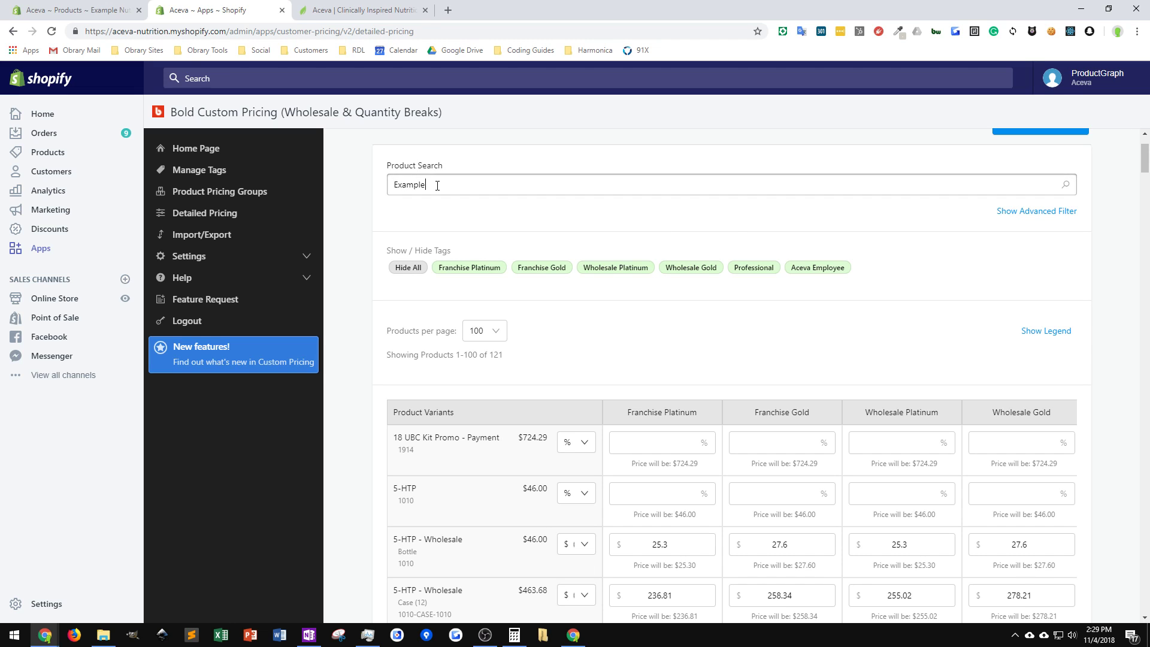
text(Netrient)
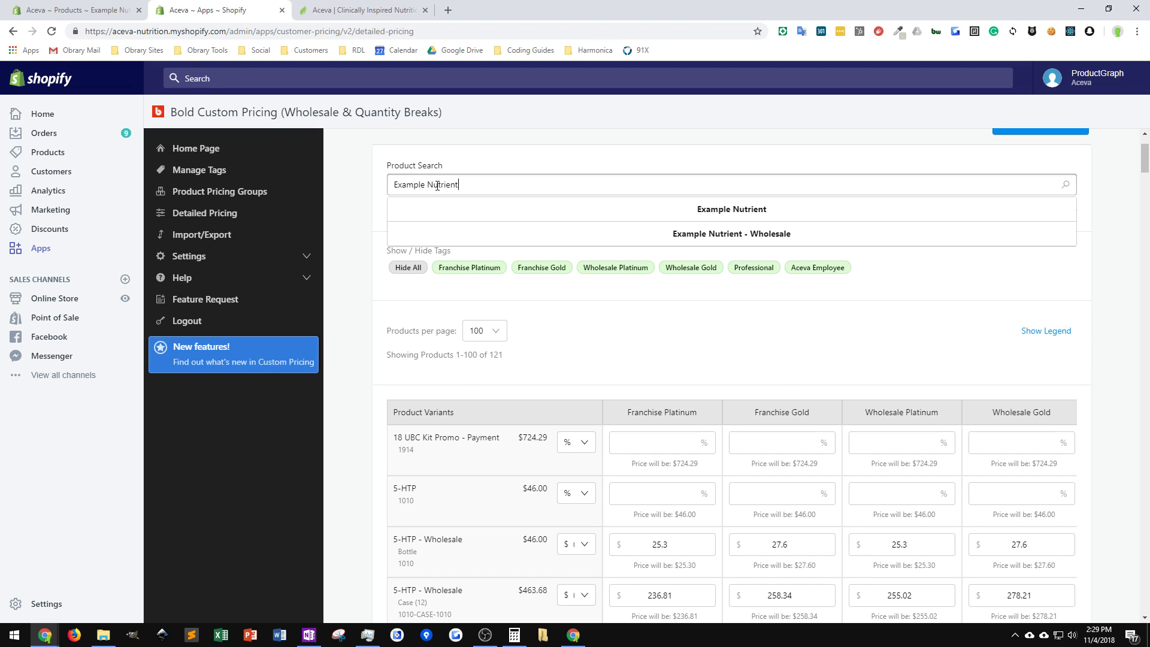
key(Return)
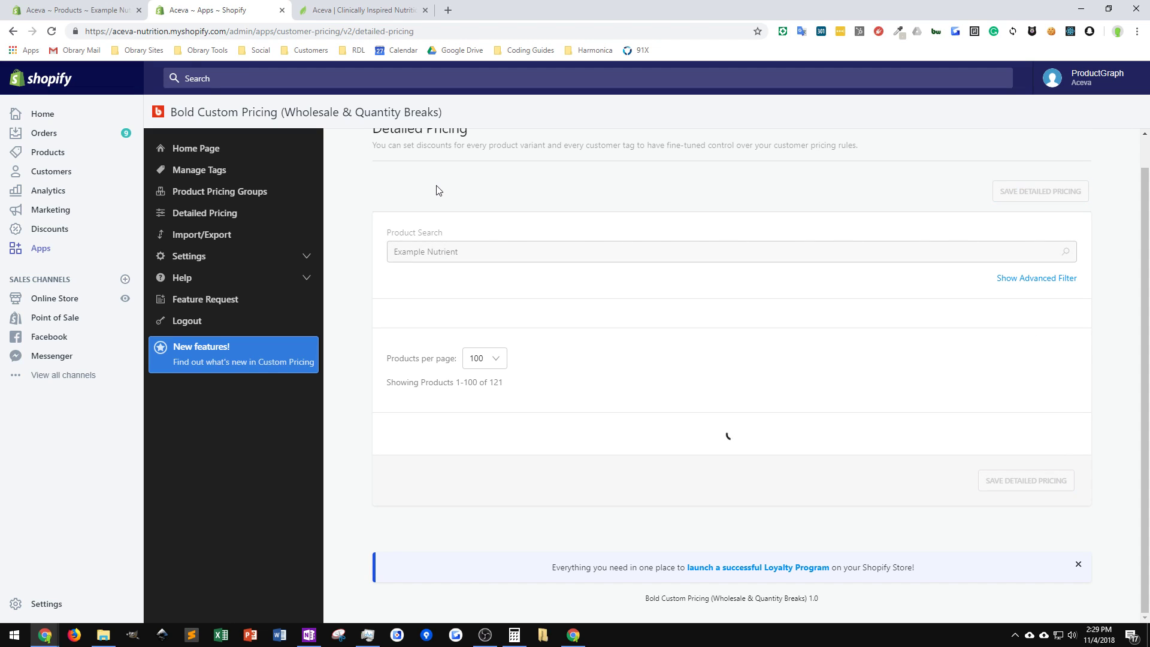
scroll(420, 239, down, 1)
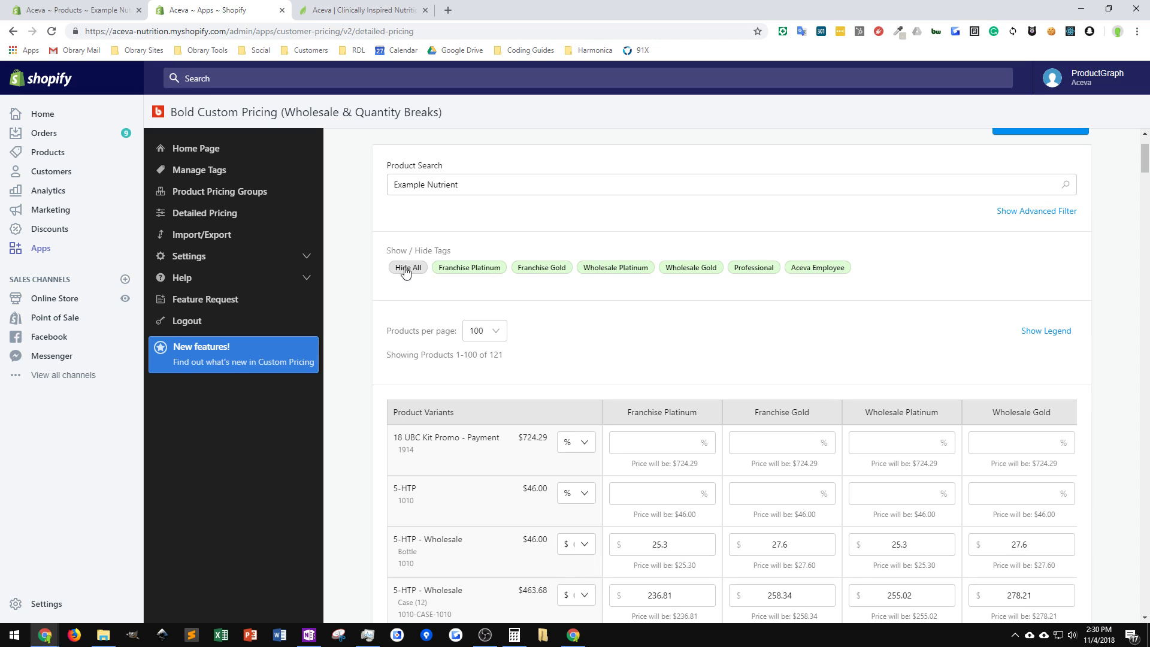
scroll(557, 336, down, 1)
scroll(561, 318, down, 3)
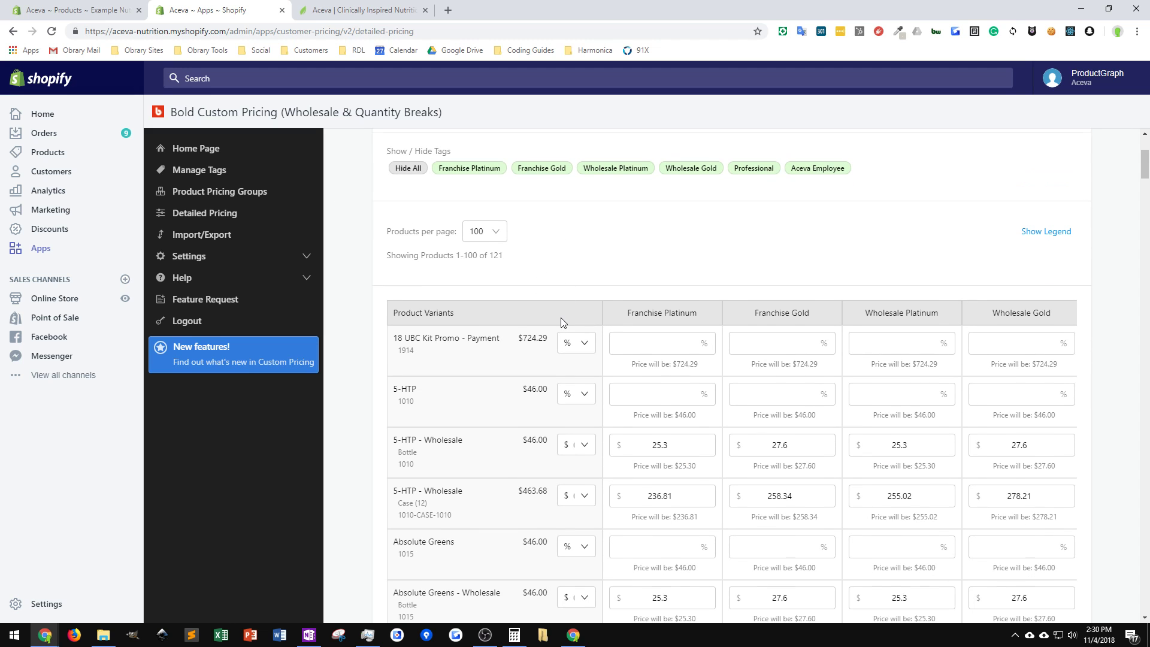
scroll(570, 283, up, 5)
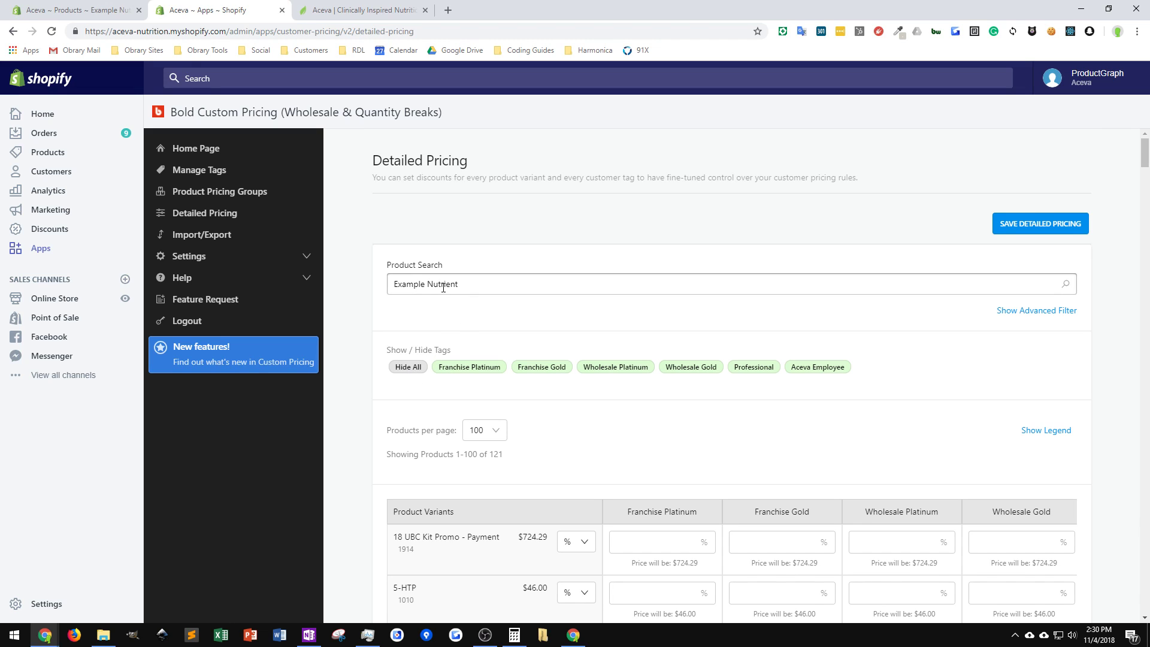
scroll(473, 282, down, 7)
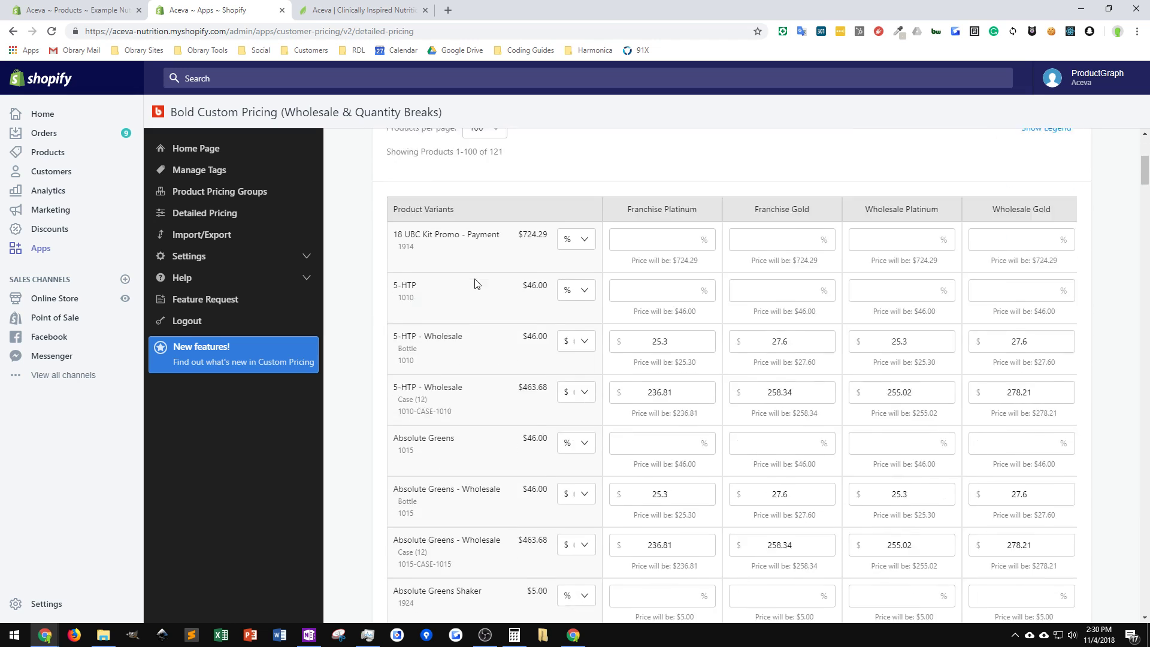
scroll(588, 275, up, 7)
Set the pricing type to Set Fixed Price for Example Nutrient and the Bottle and Case (12) variants of Example Nutrient - Wholesale.
scroll(613, 290, down, 20)
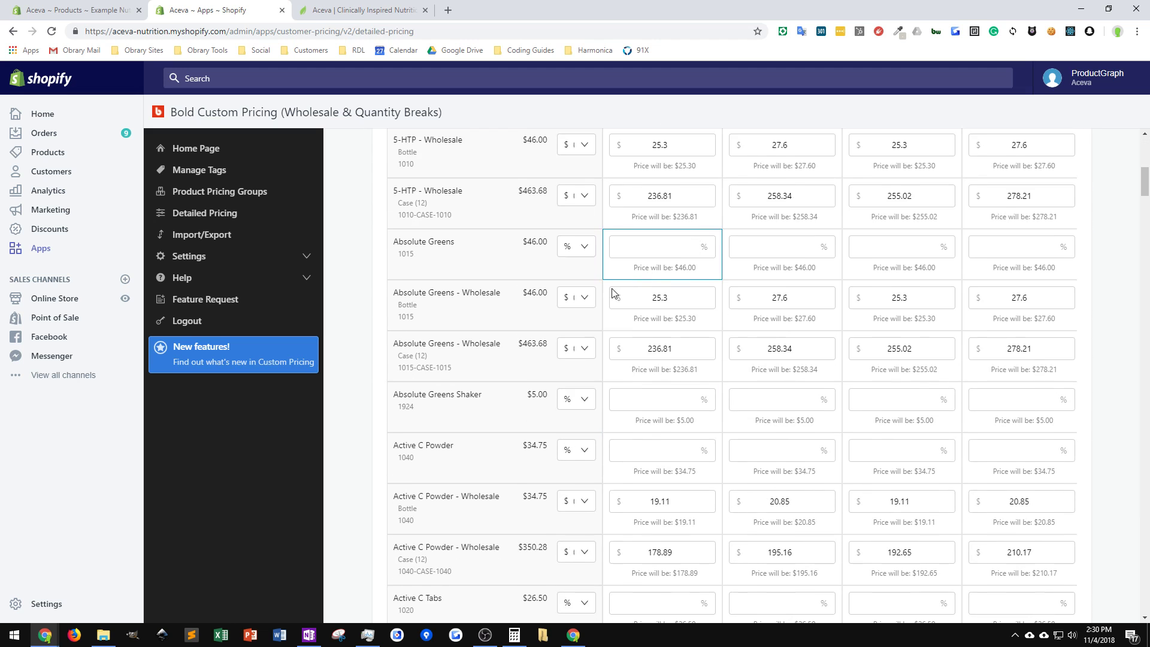
scroll(601, 284, down, 10)
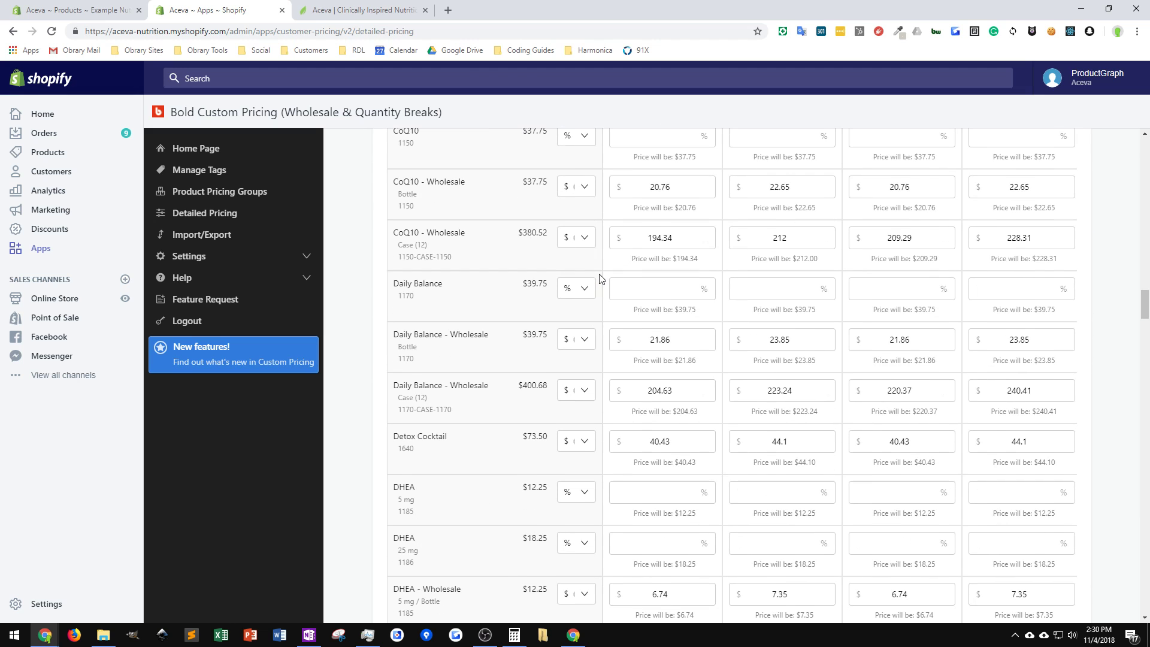
scroll(601, 277, down, 7)
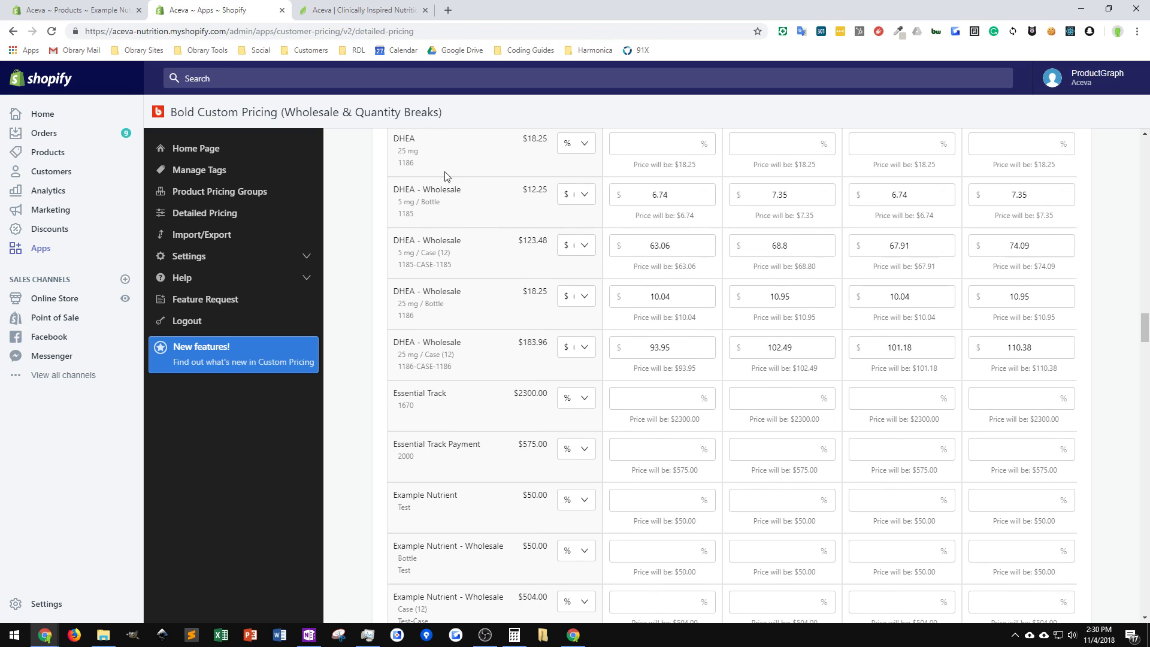
scroll(420, 374, down, 3)
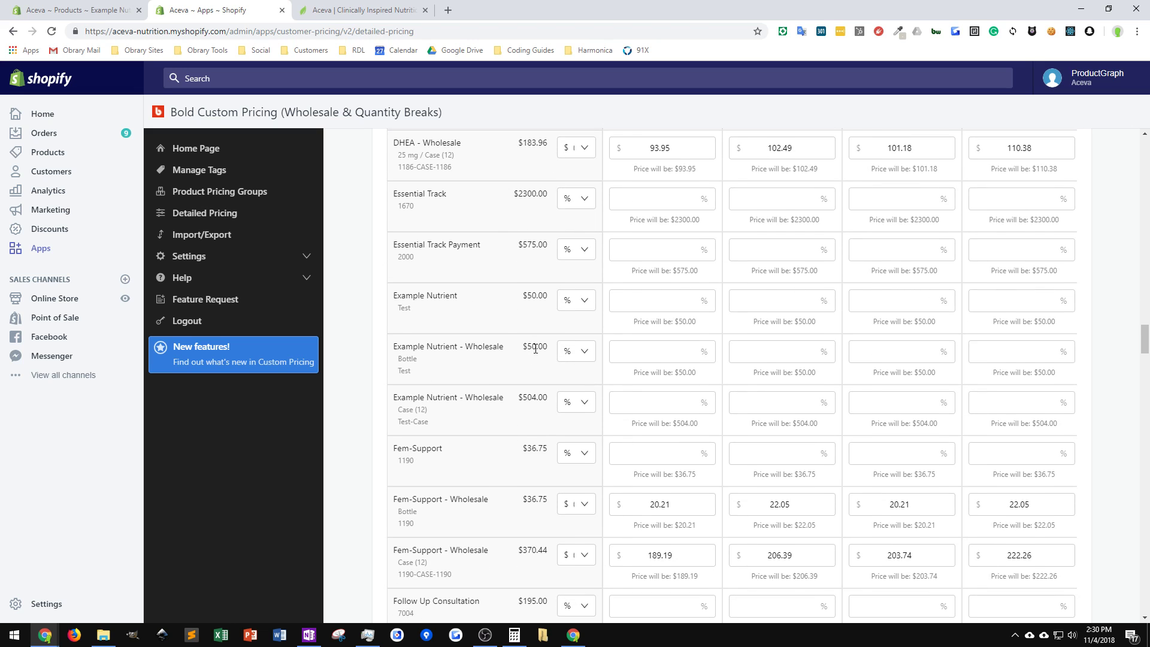
click(582, 300)
click(572, 342)
click(579, 354)
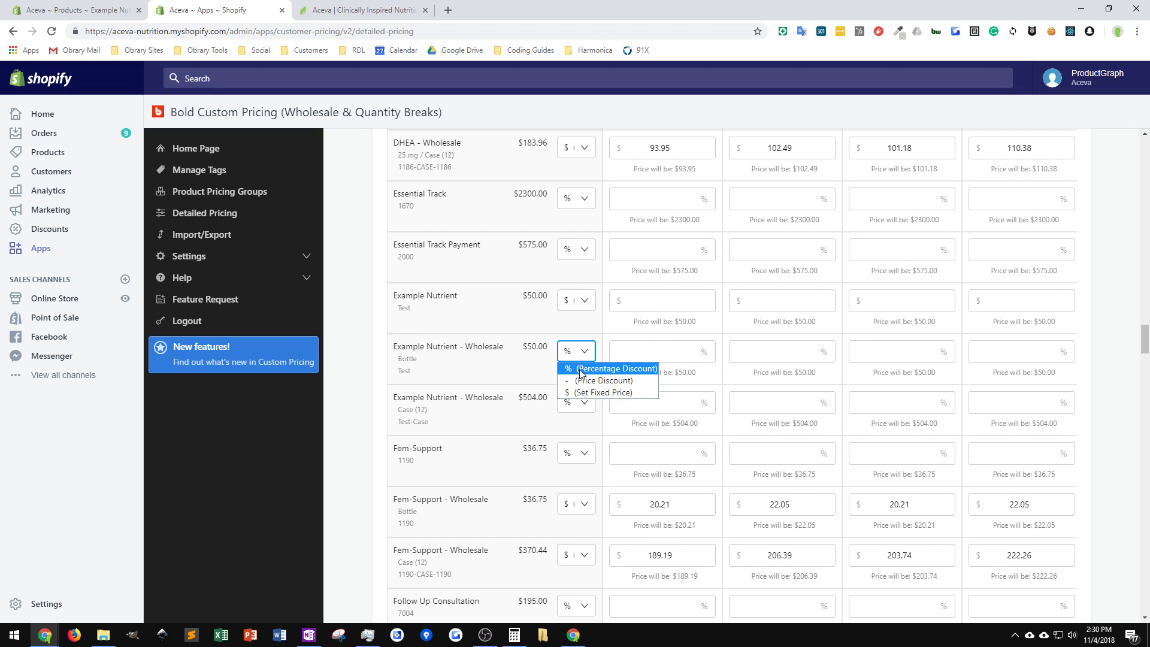
click(582, 392)
click(575, 408)
click(570, 443)
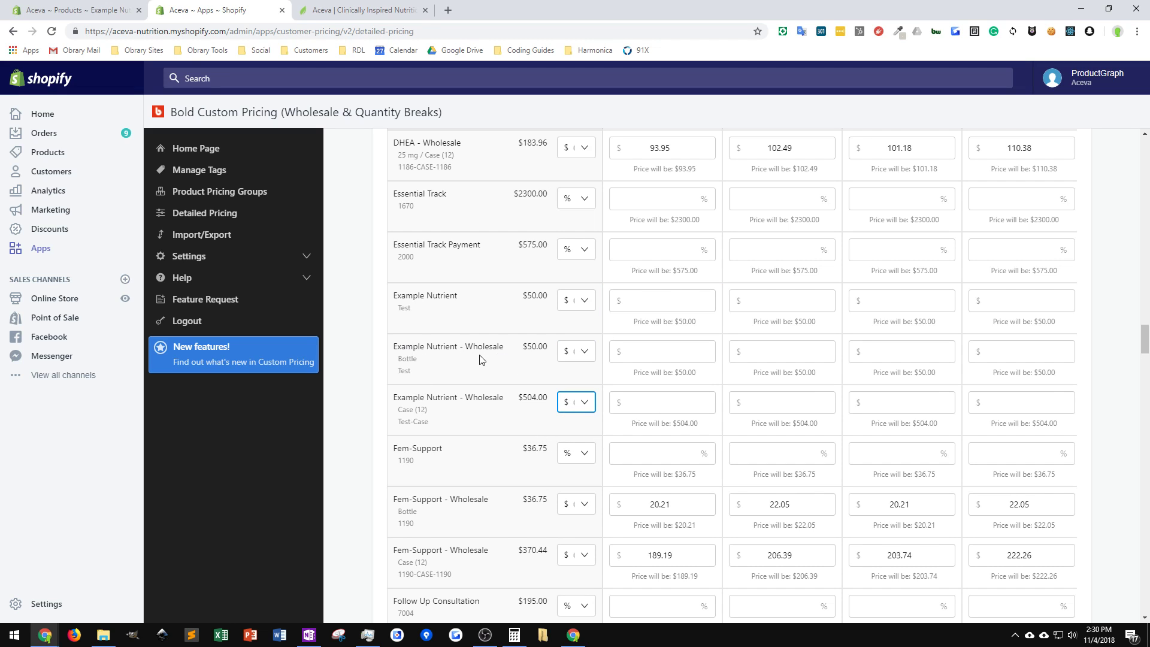
Price the Example Nutrient - Wholesale Bottle at 40 for Franchise Platinum, 30 for Franchise Gold, 40 for Wholesale Platinum and 30 for Wholesale Gold.
click(661, 357)
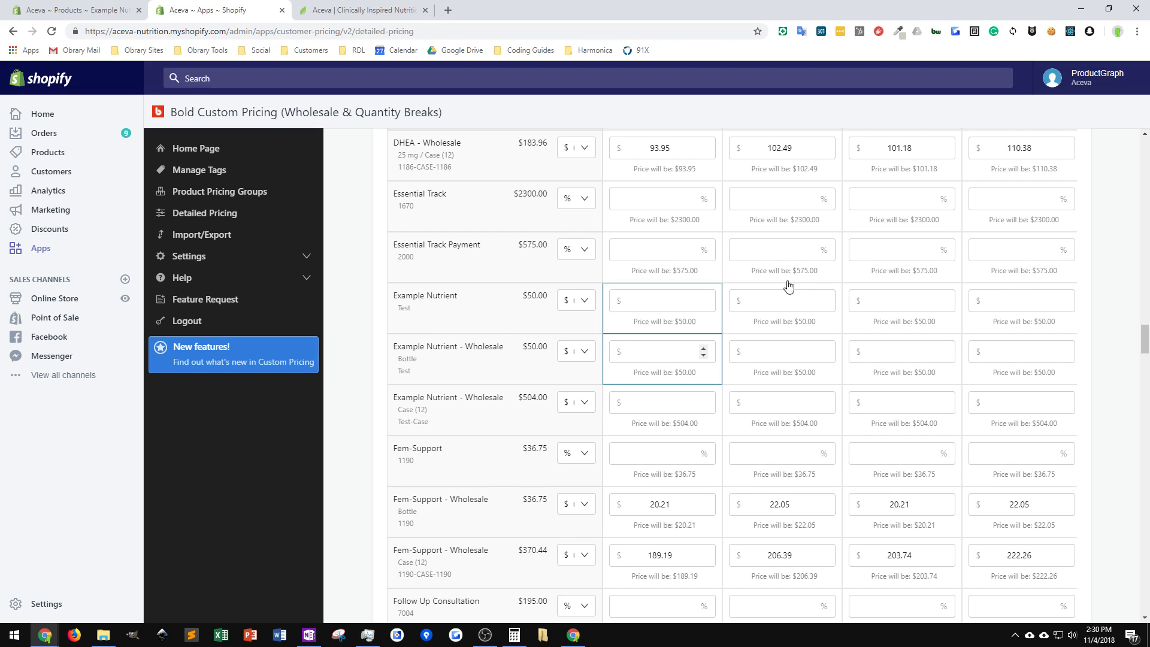
text(40)
click(781, 356)
text(30)
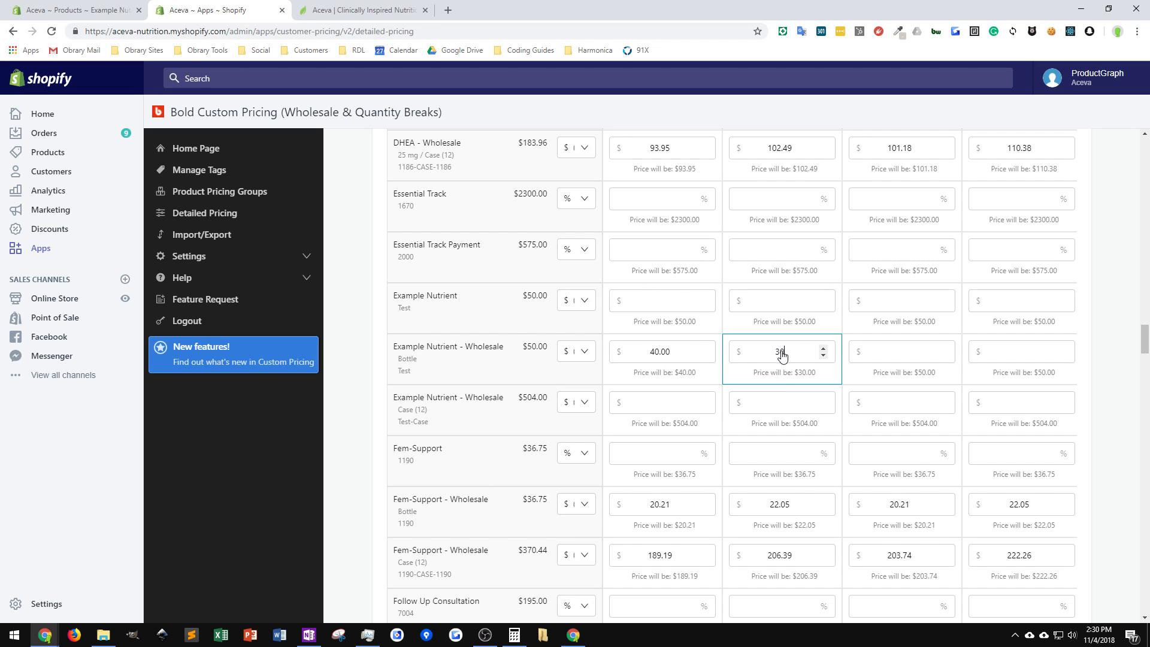
click(884, 355)
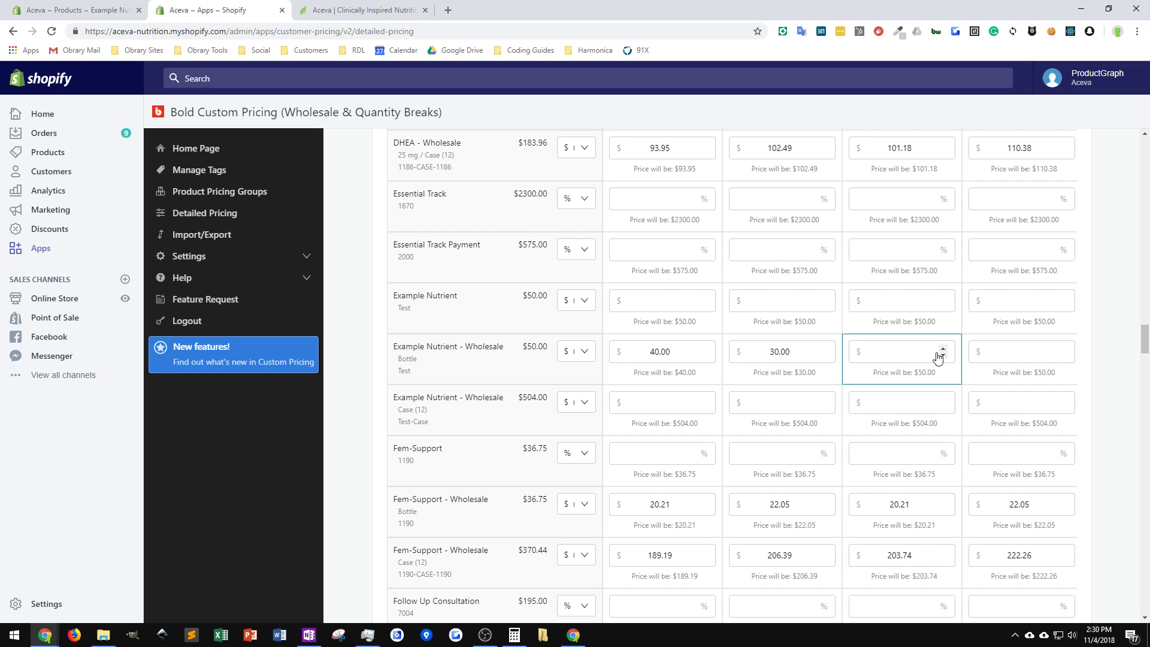
text(40)
click(1030, 351)
text(30)
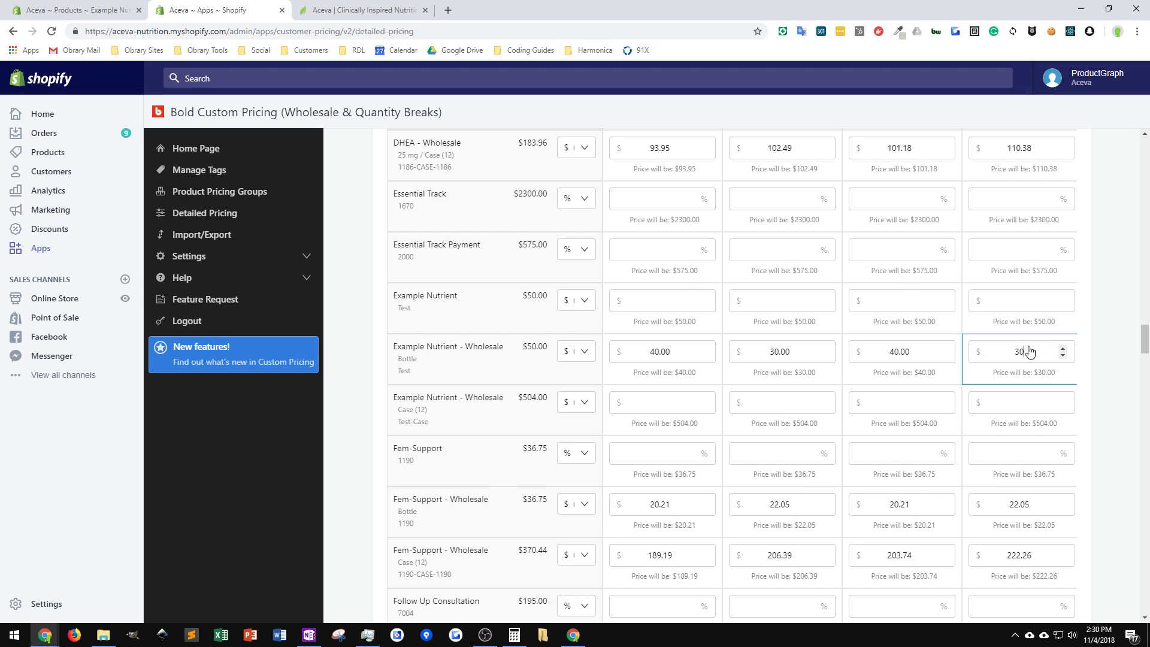
Price the Example Nutrient - Wholesale Case (12) at 400 for both Platinum tiers and 300 for both Gold tiers.
click(684, 412)
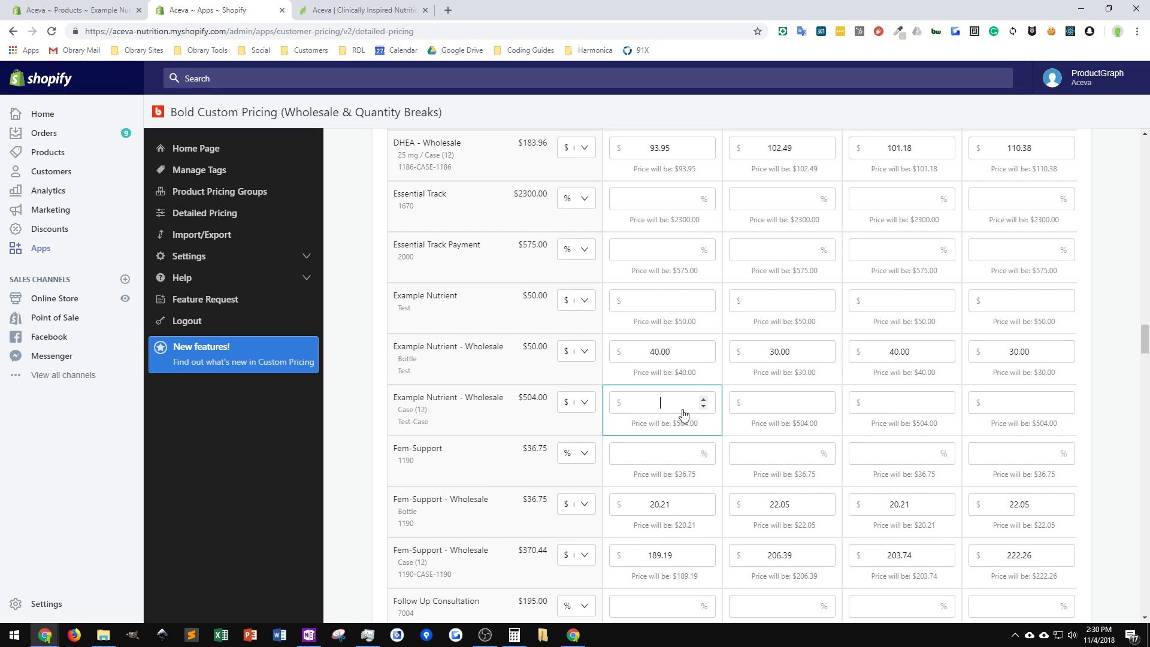
text(400)
click(780, 411)
text(300)
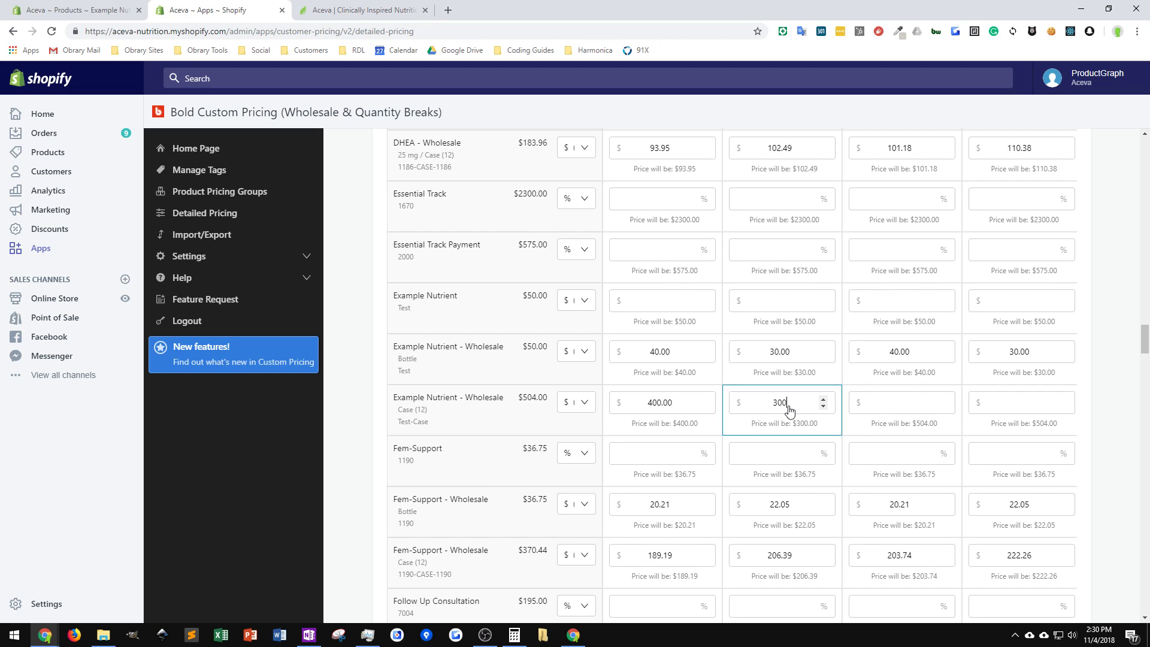
click(895, 405)
text(400)
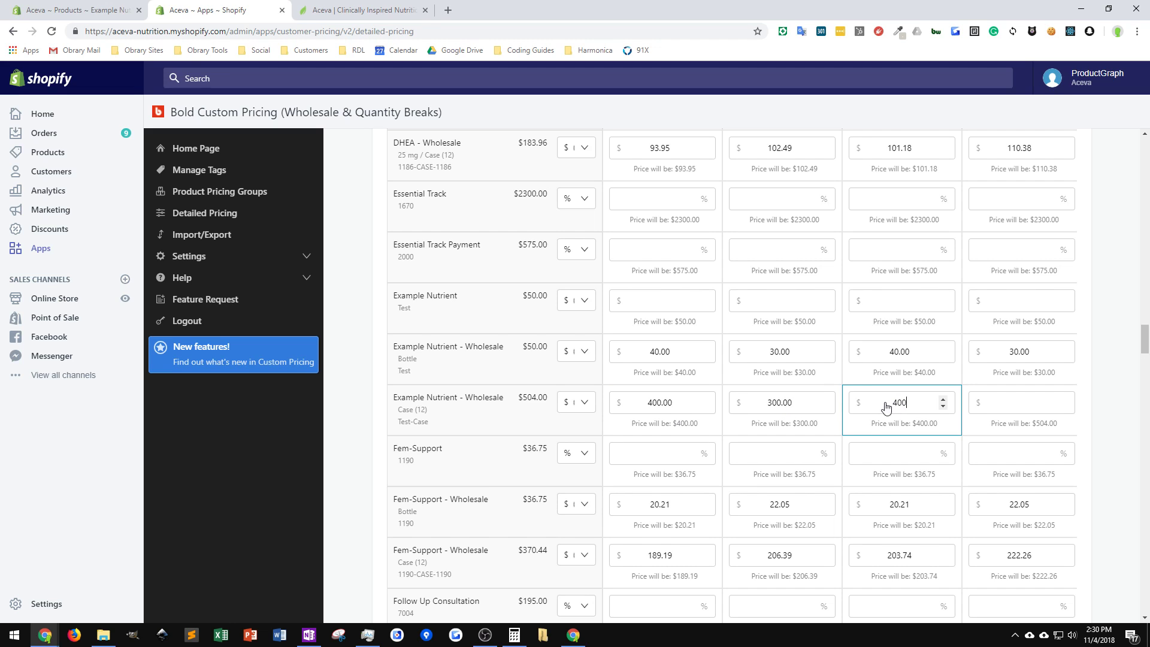
click(1025, 404)
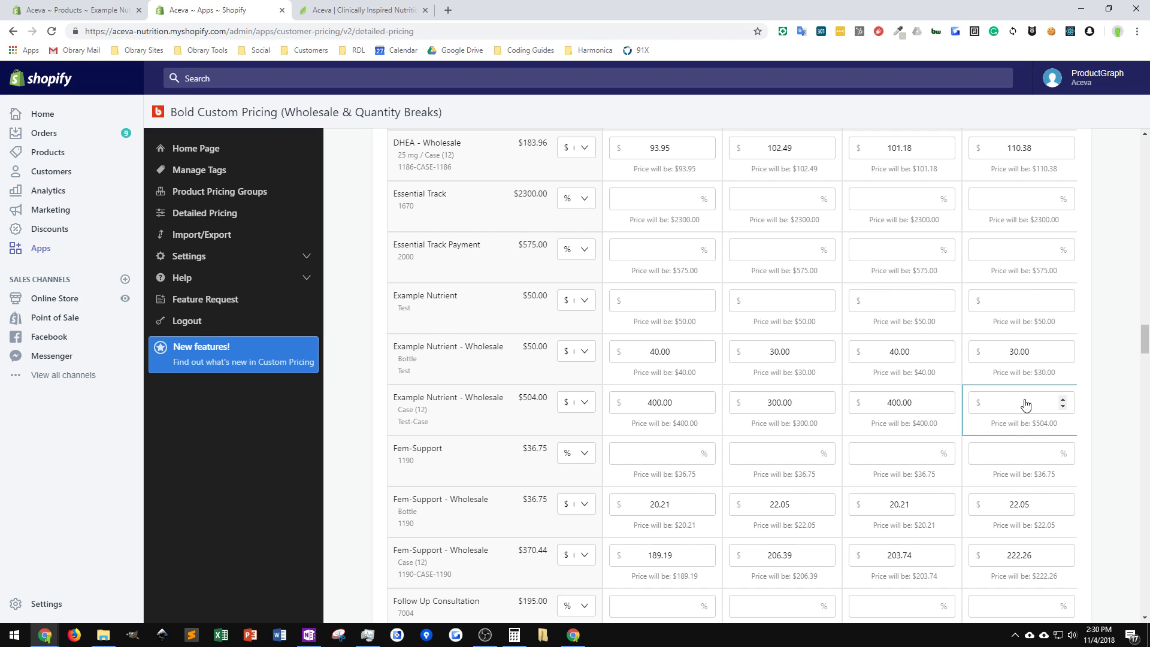
text(300)
Price the Example Nutrient retail product at 40 for Professional and 25 for Aceva Employee.
scroll(772, 510, down, 8)
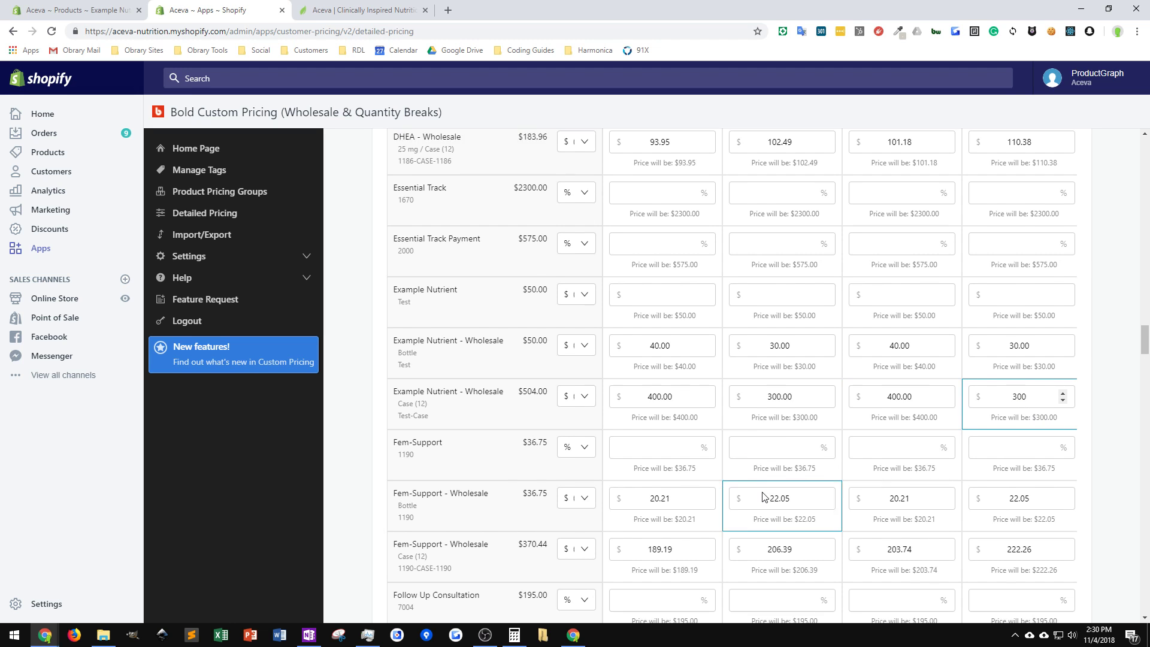
scroll(773, 516, down, 20)
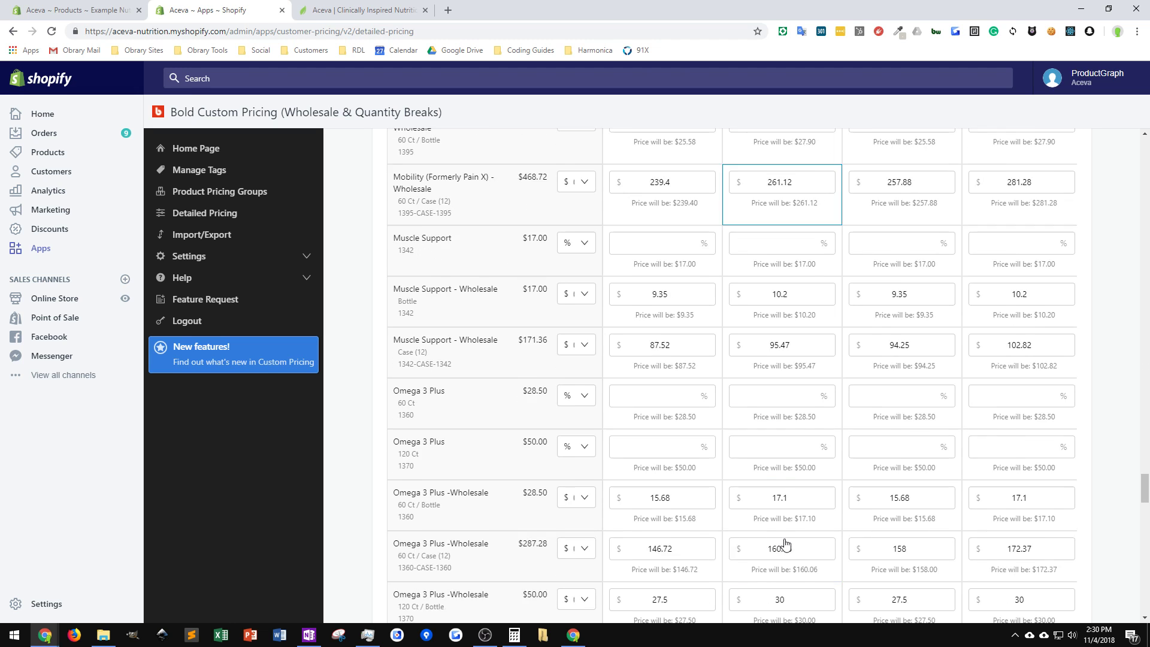
scroll(789, 542, down, 10)
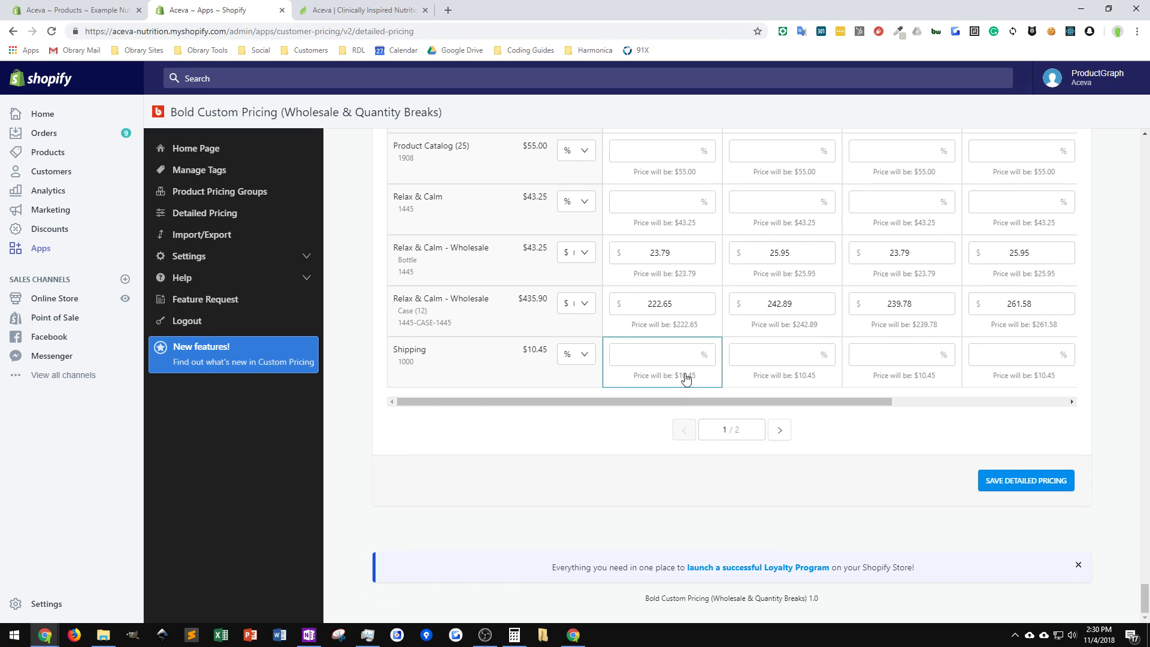
drag(686, 404, 983, 416)
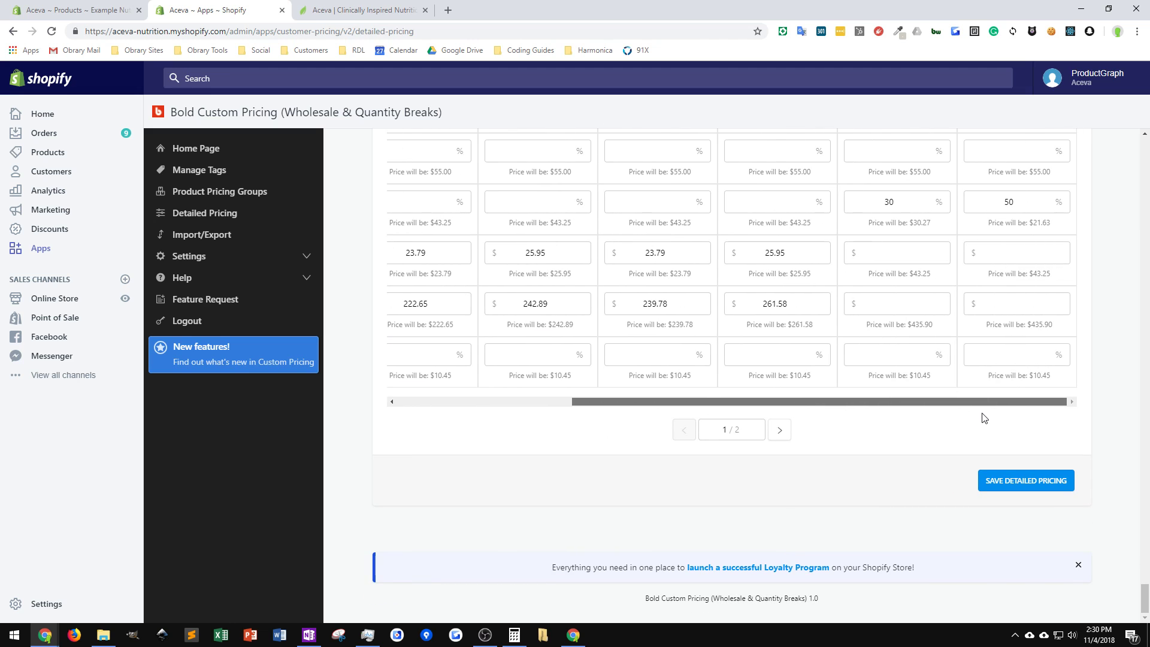
scroll(558, 474, up, 10)
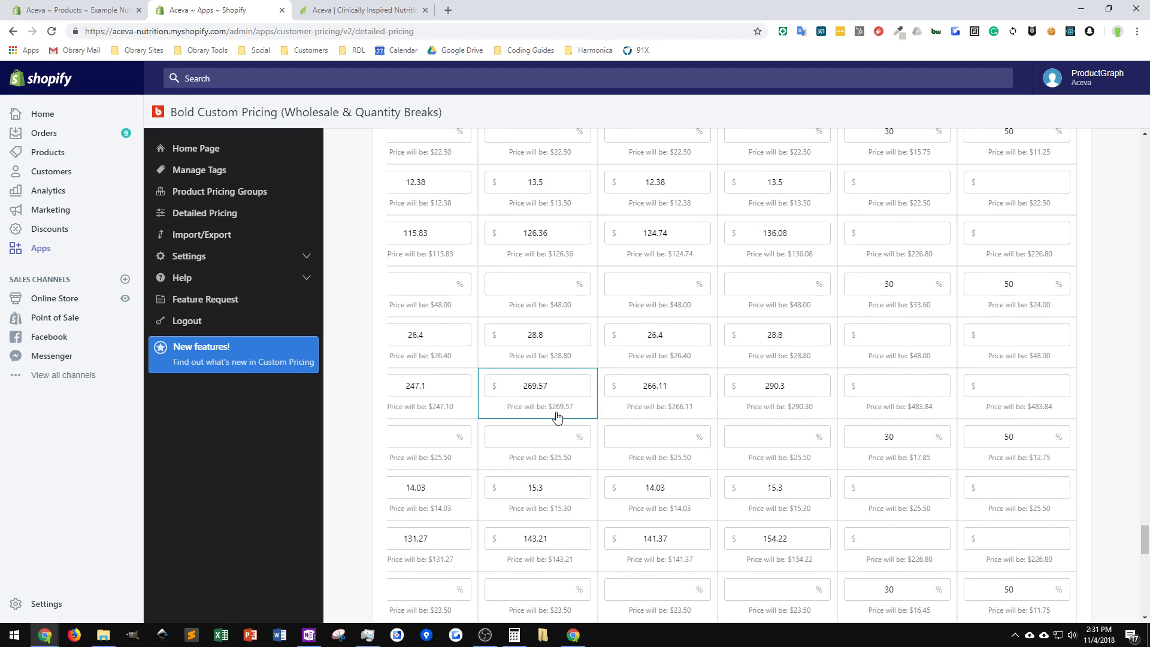
scroll(557, 417, up, 2)
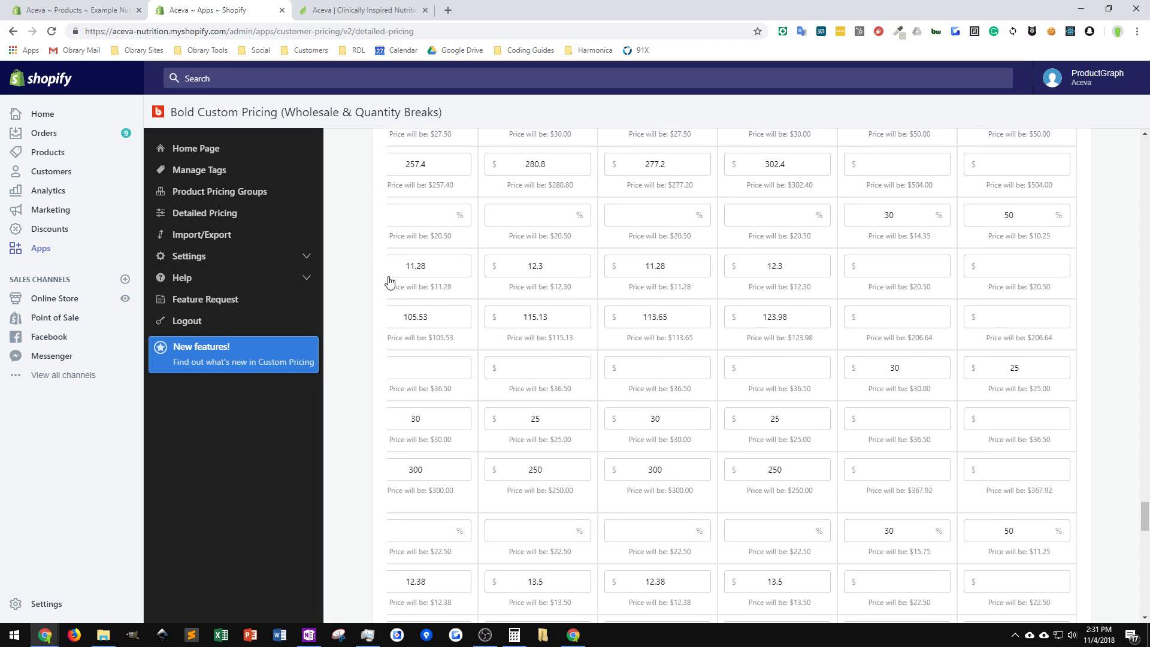
mouse_move(319, 285)
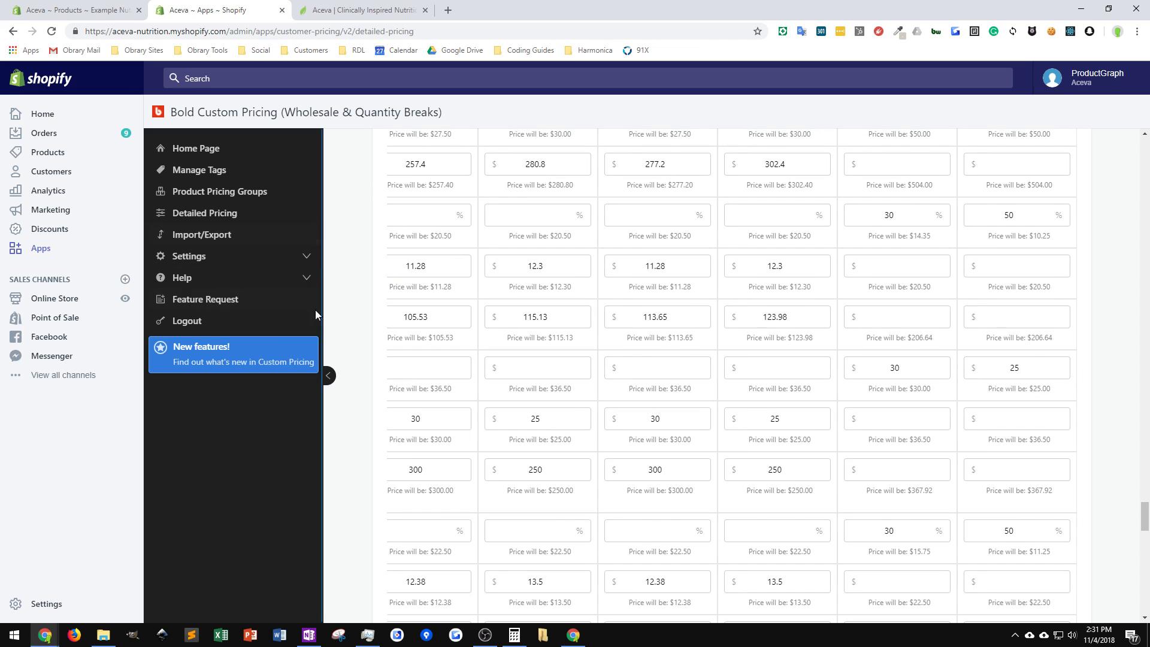
scroll(641, 405, up, 4)
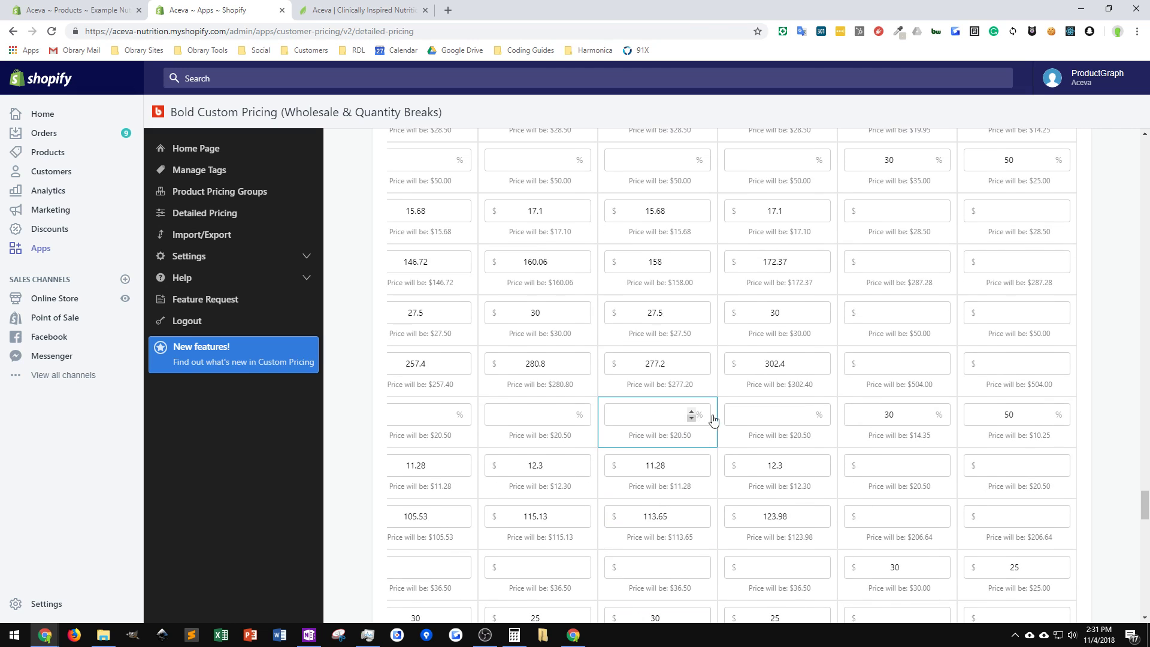
scroll(735, 436, up, 4)
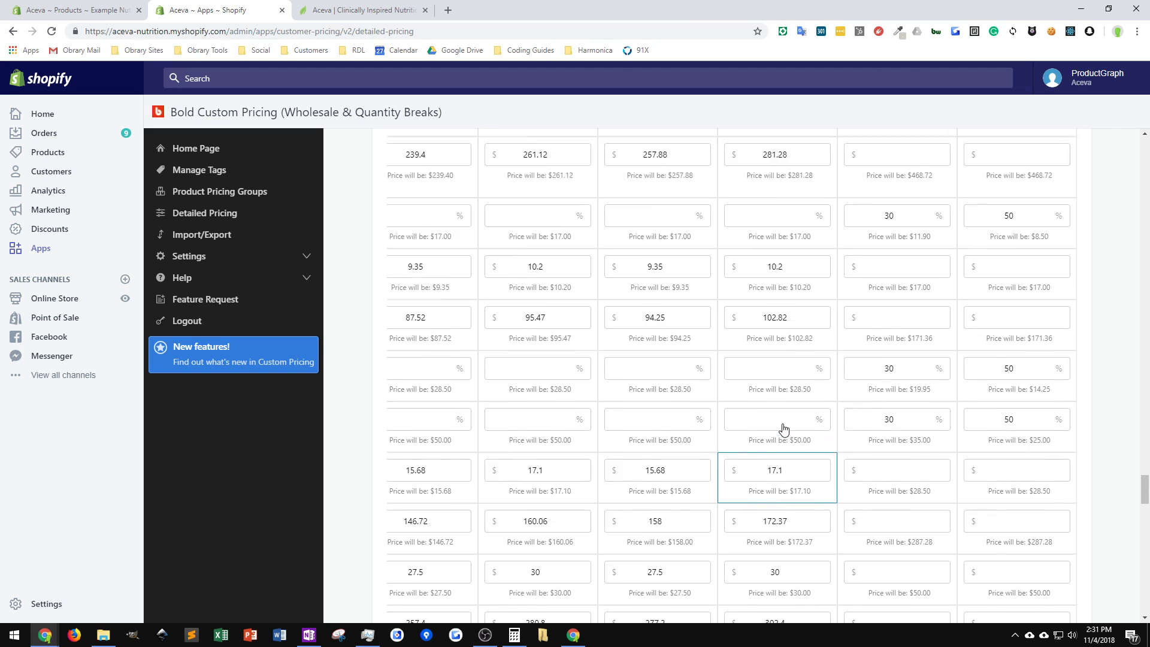
scroll(783, 429, up, 7)
scroll(782, 428, up, 10)
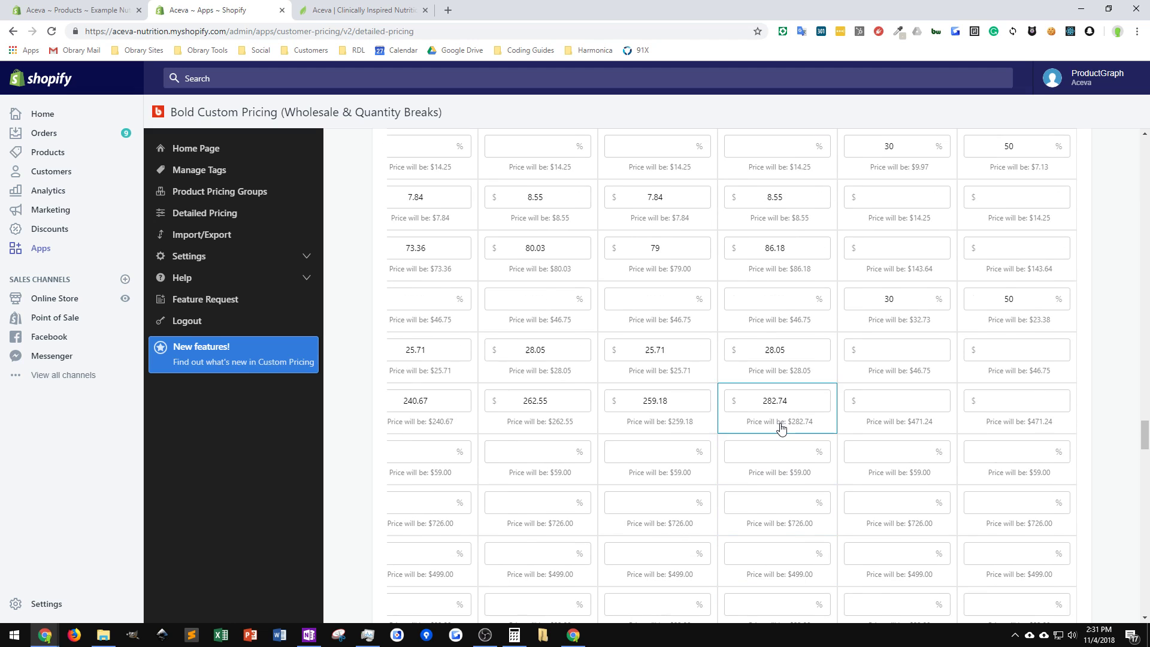
scroll(782, 428, up, 4)
scroll(781, 428, up, 4)
scroll(780, 428, up, 6)
scroll(780, 428, up, 10)
scroll(777, 426, up, 6)
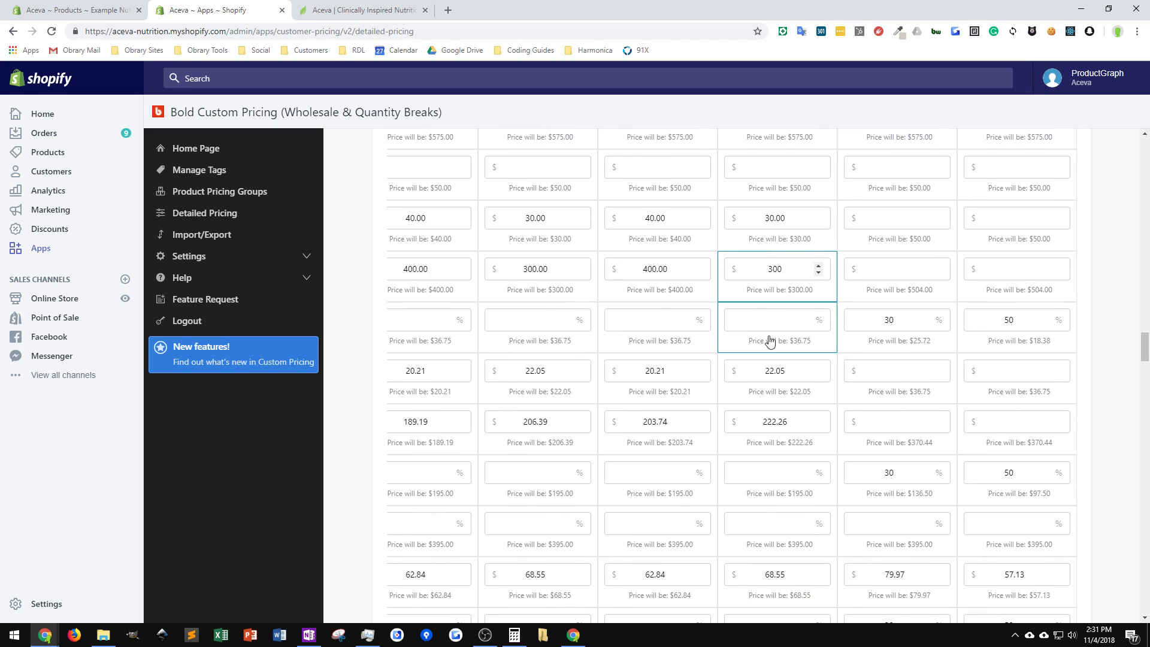
scroll(761, 340, up, 3)
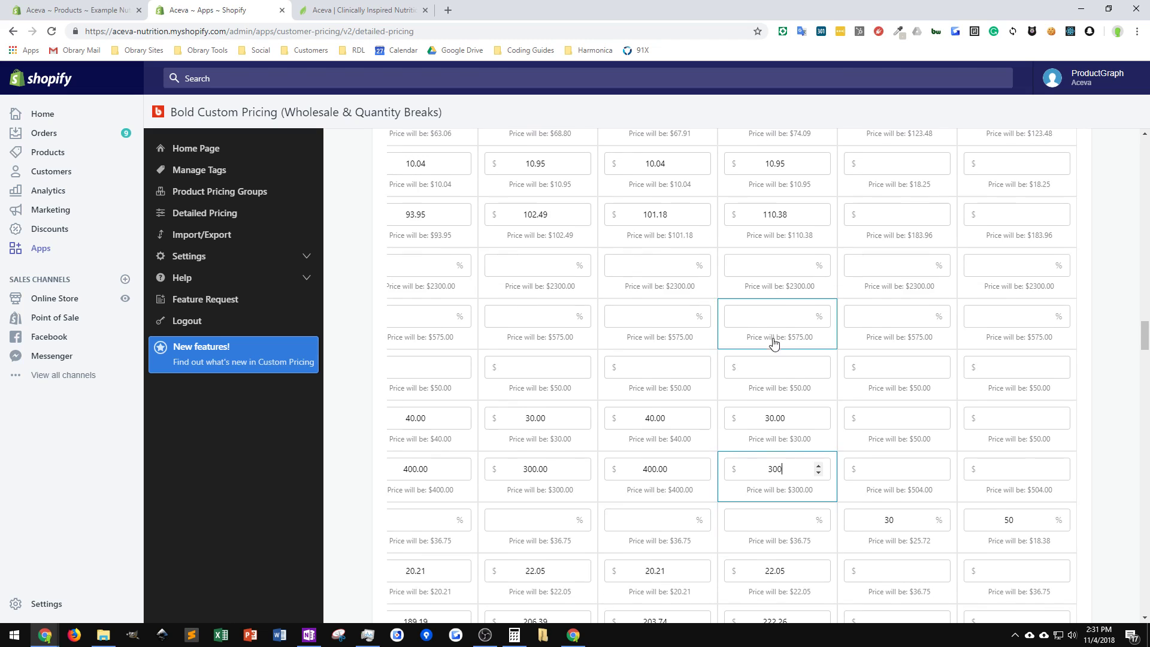
click(892, 371)
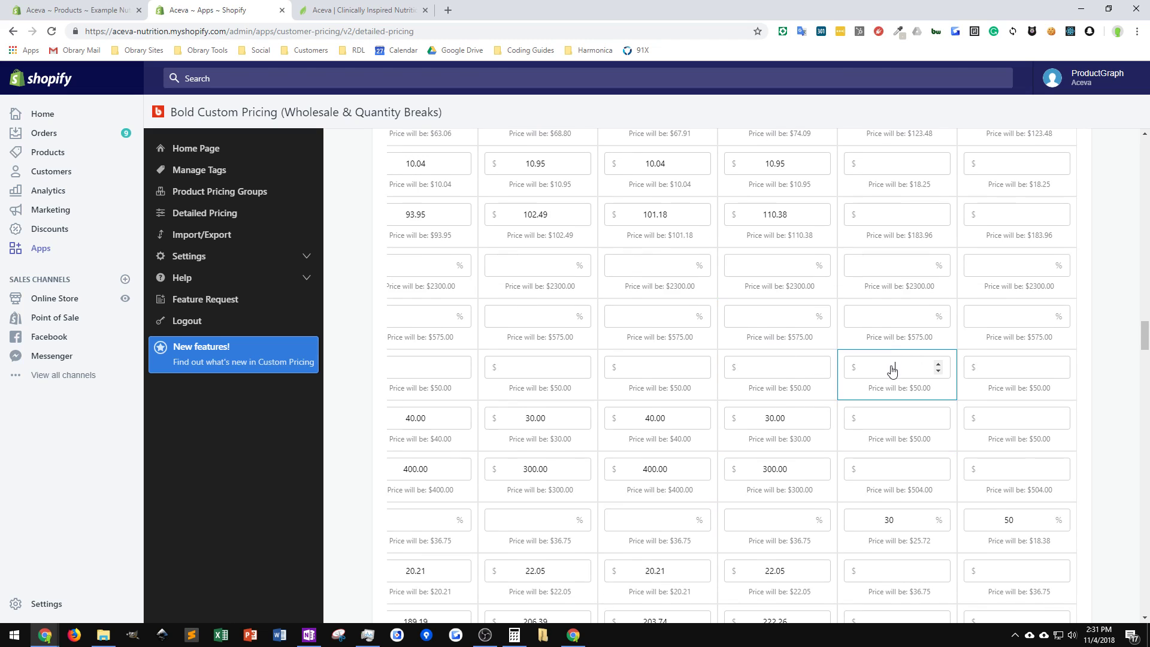
text(40)
click(1003, 371)
text(25)
Save the detailed pricing and reload the page to check the Shopify sync queue.
scroll(902, 485, down, 5)
scroll(909, 488, down, 15)
scroll(920, 443, up, 20)
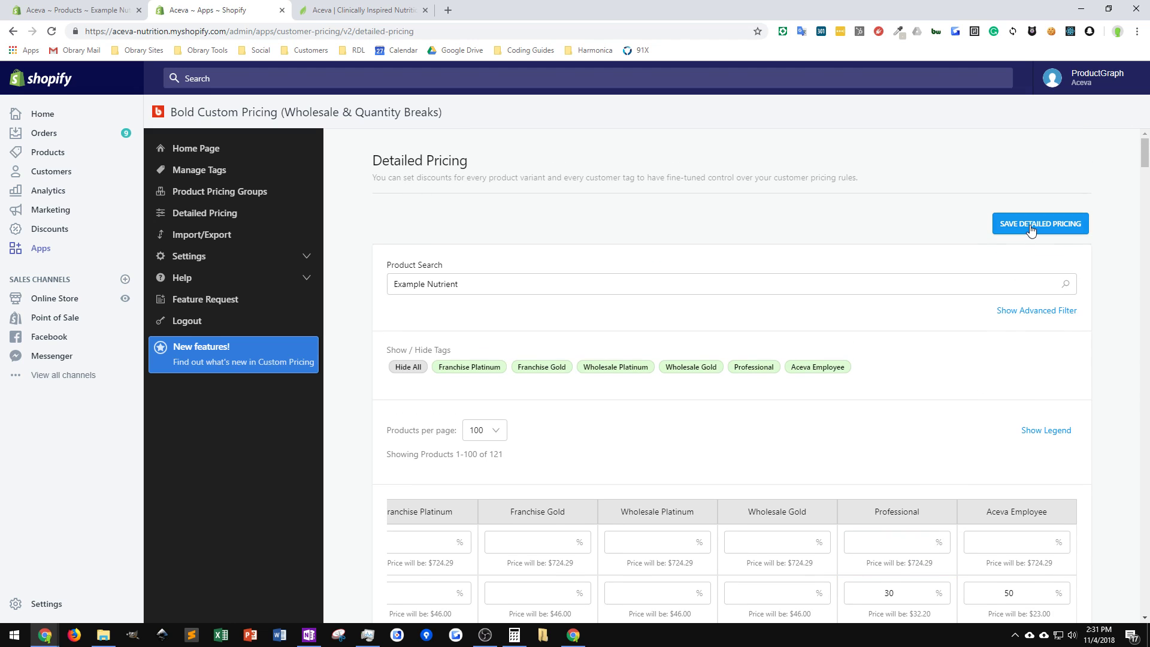
click(1031, 230)
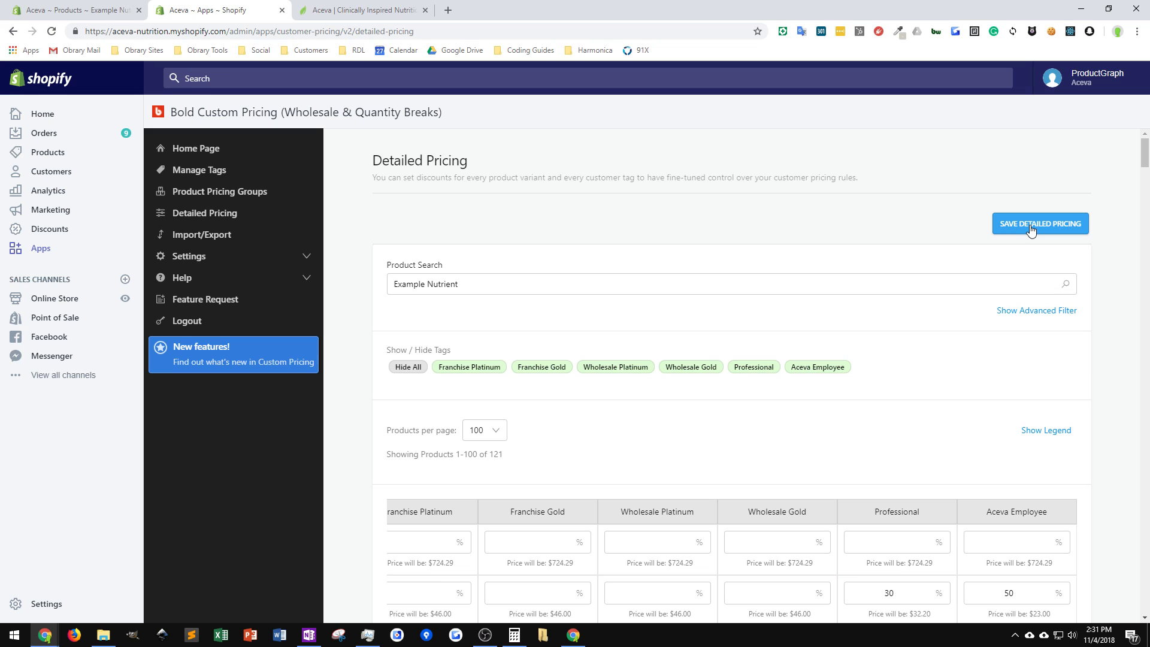
key(ctrl)
key(ctrl)
key(ctrl)
click(1031, 231)
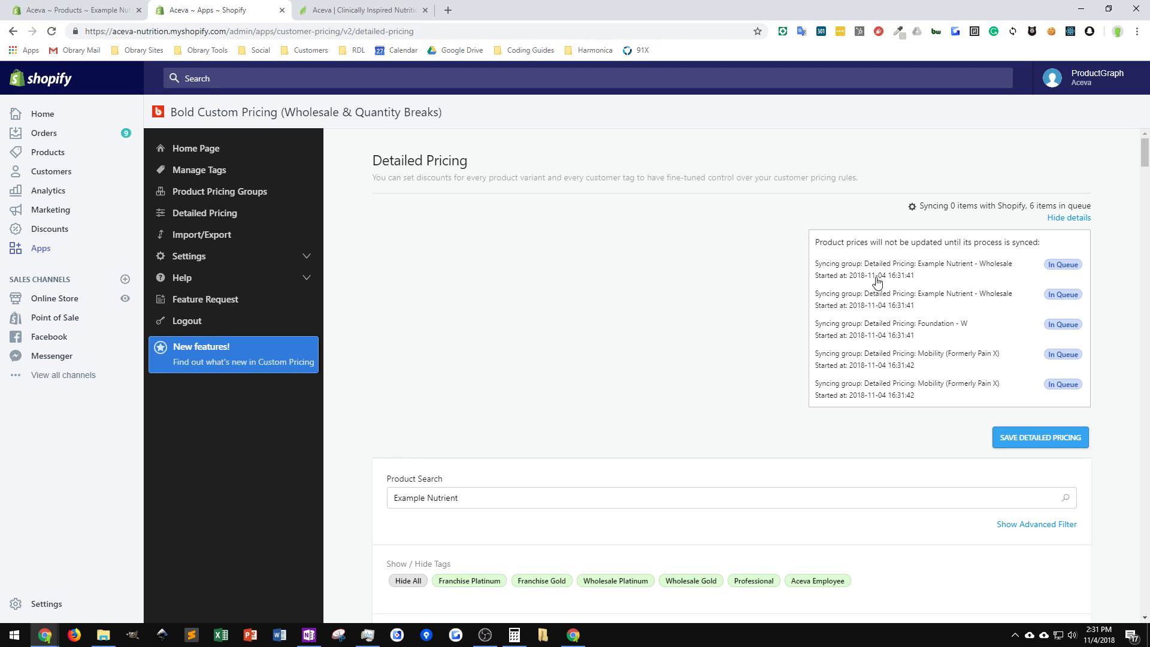
click(51, 31)
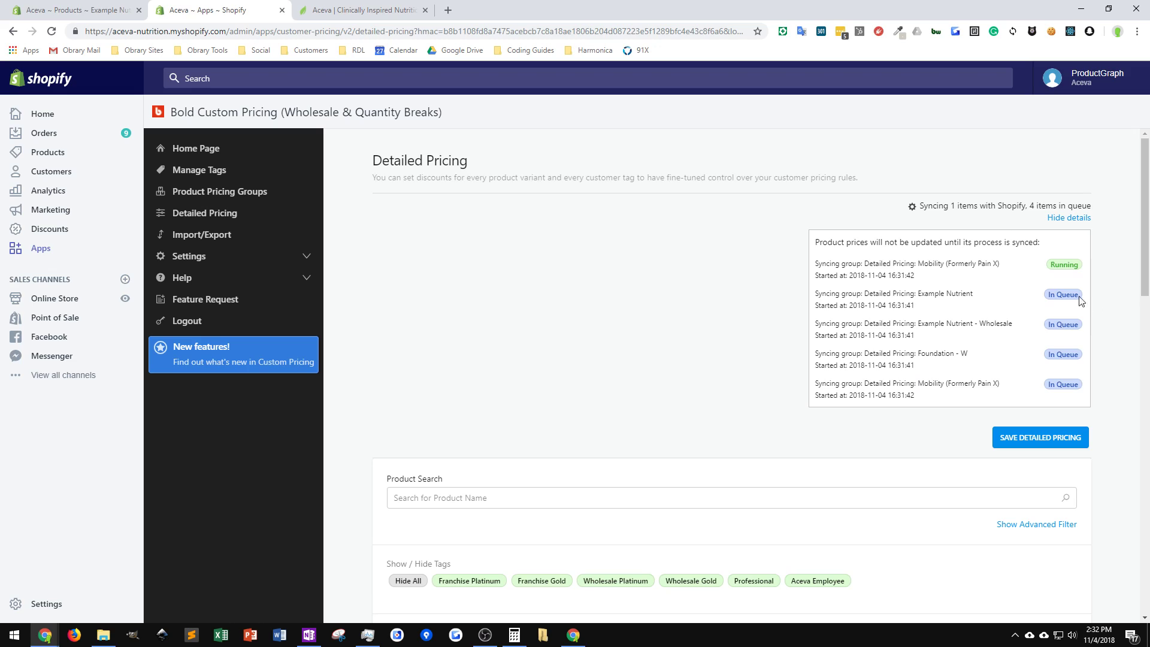
Switch to the Aceva storefront and view the Example Nutrient product page from the Nutrients collection while logged out.
click(375, 10)
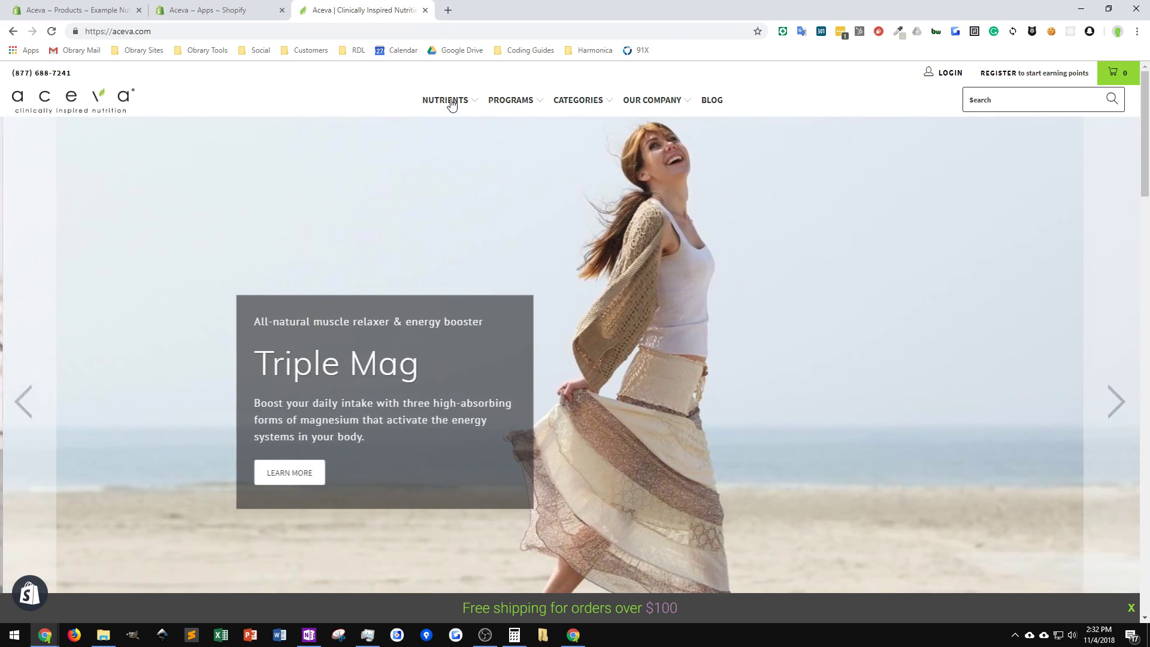
mouse_move(443, 103)
click(783, 191)
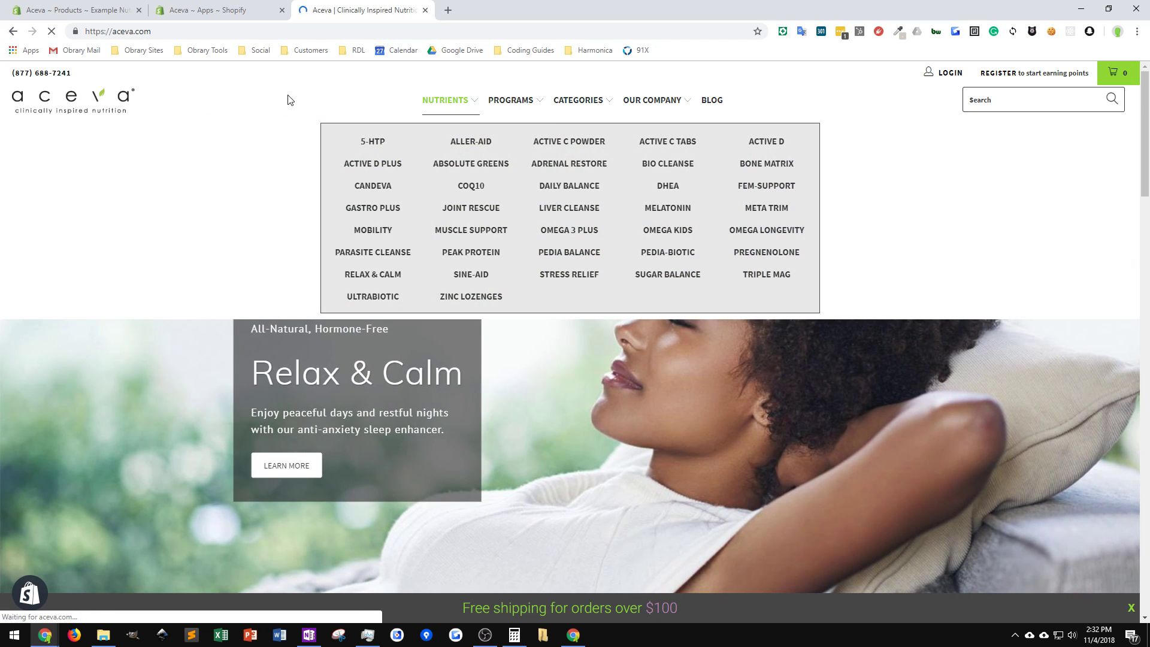
mouse_move(439, 118)
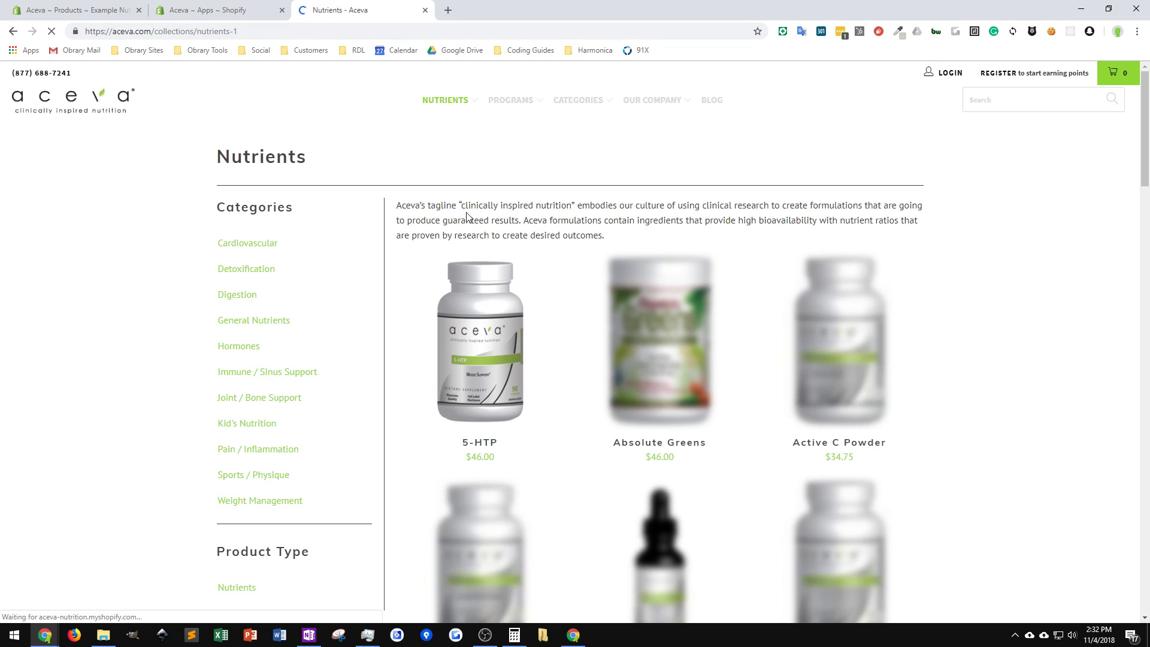
scroll(598, 343, down, 15)
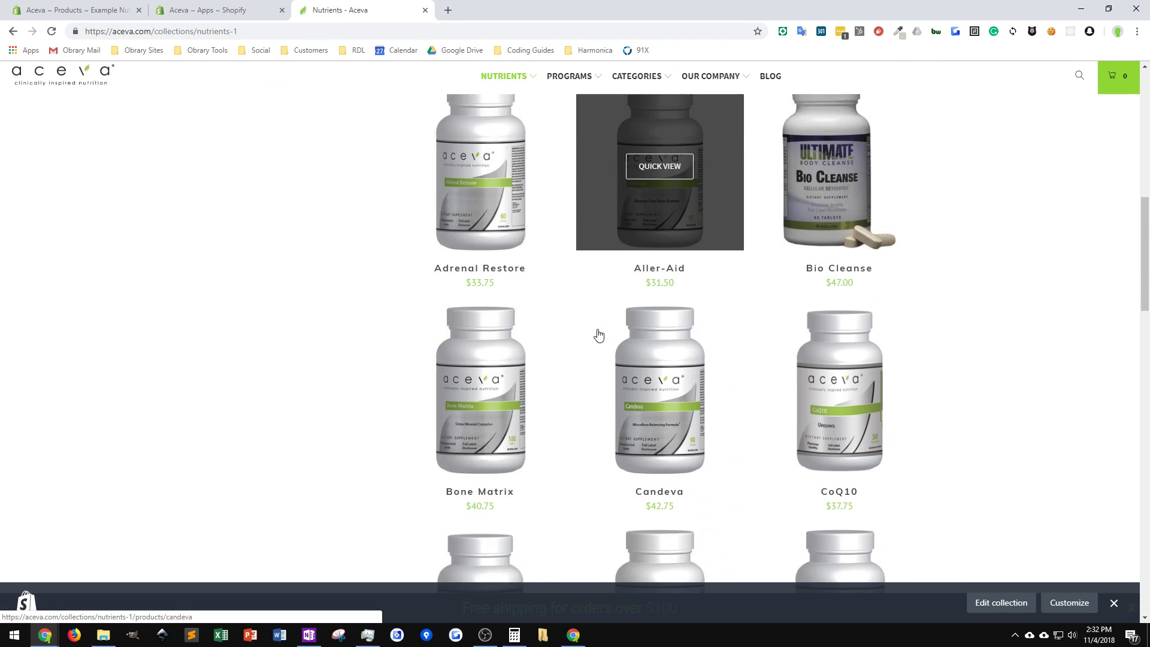
scroll(593, 328, down, 2)
click(833, 290)
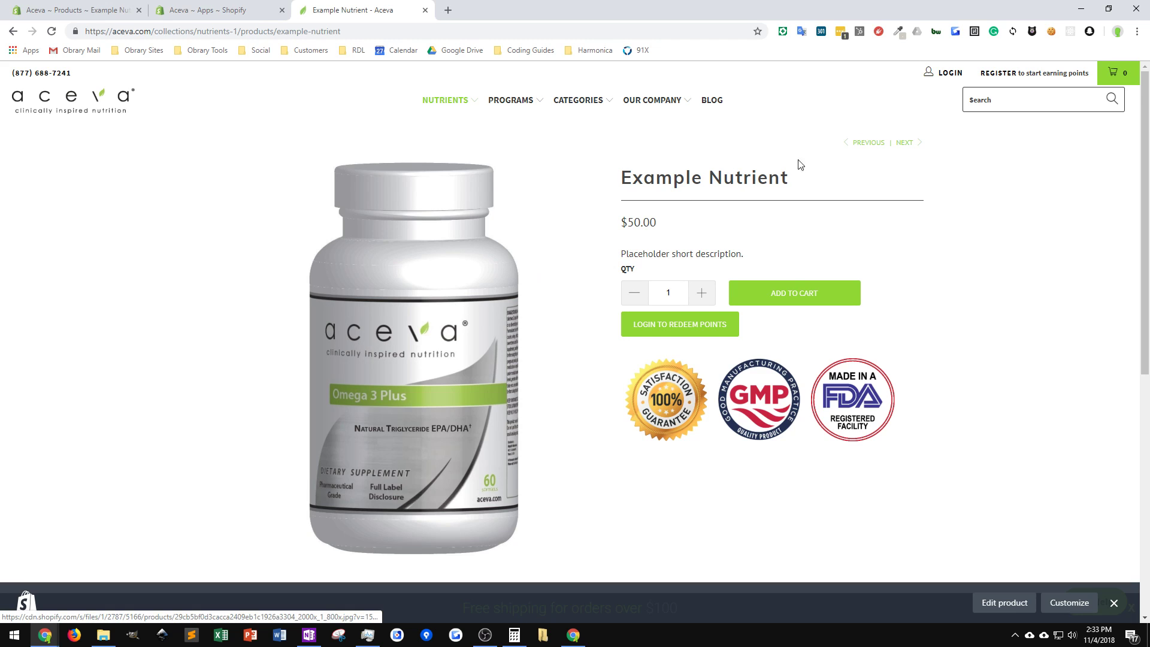
Log in to the storefront with the prefilled Wholesale Platinum customer credentials and open the Nutrients collection.
click(948, 72)
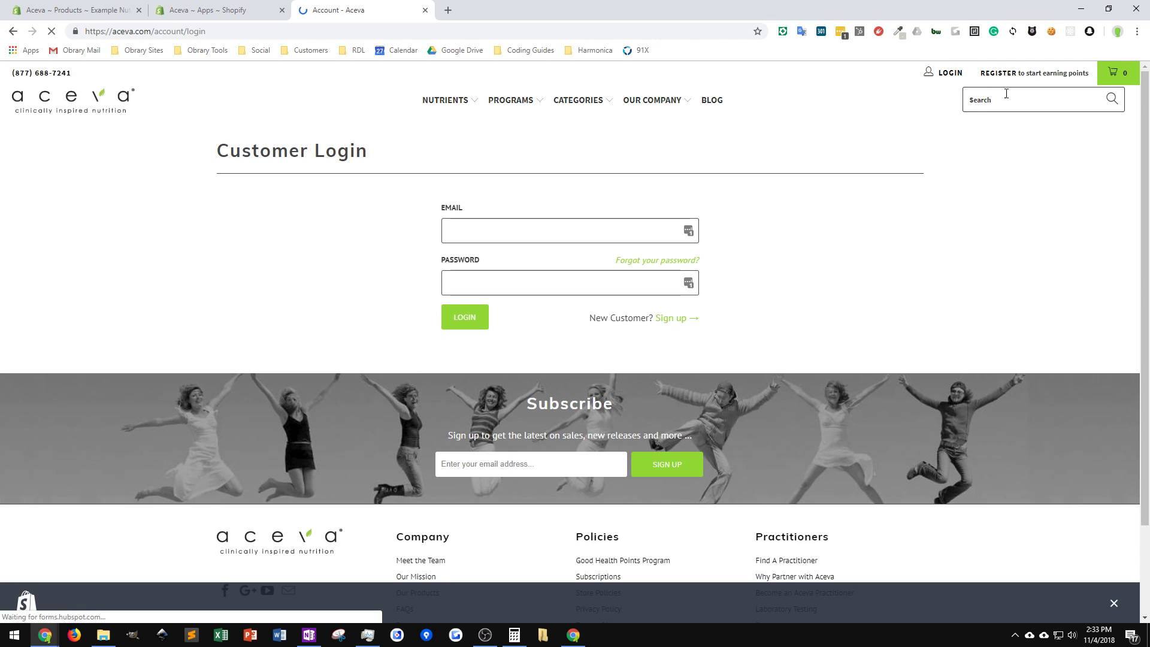
click(454, 318)
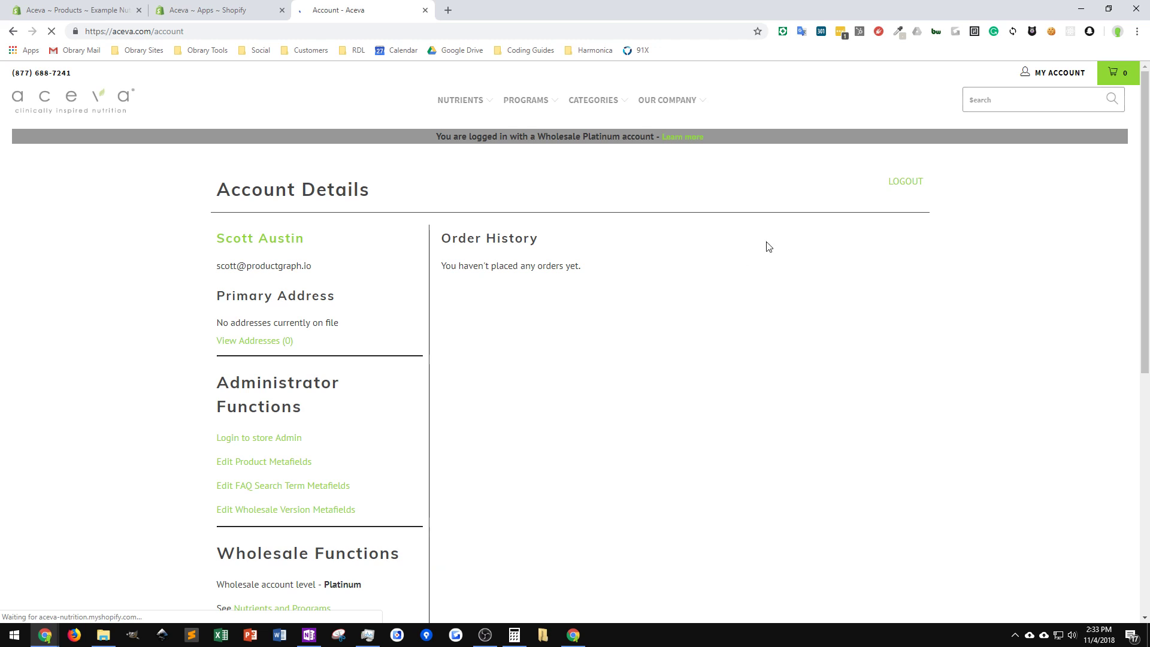
mouse_move(475, 116)
click(436, 160)
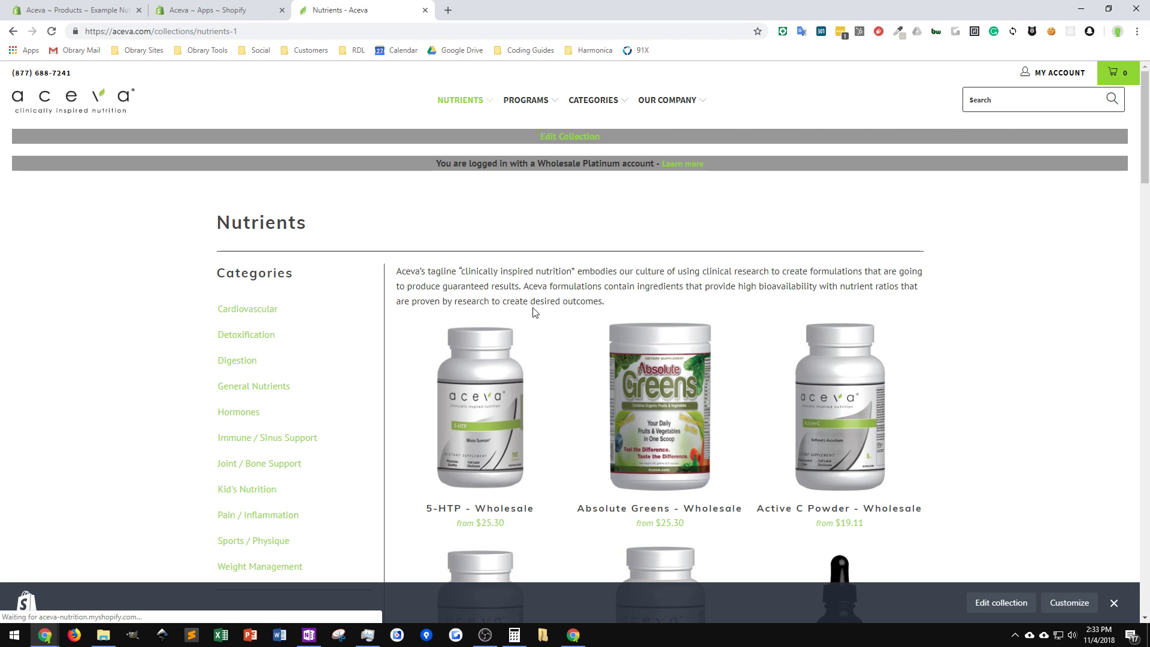
Open the Example Nutrient - Wholesale product page and review its tier price, package options and description.
scroll(534, 307, down, 15)
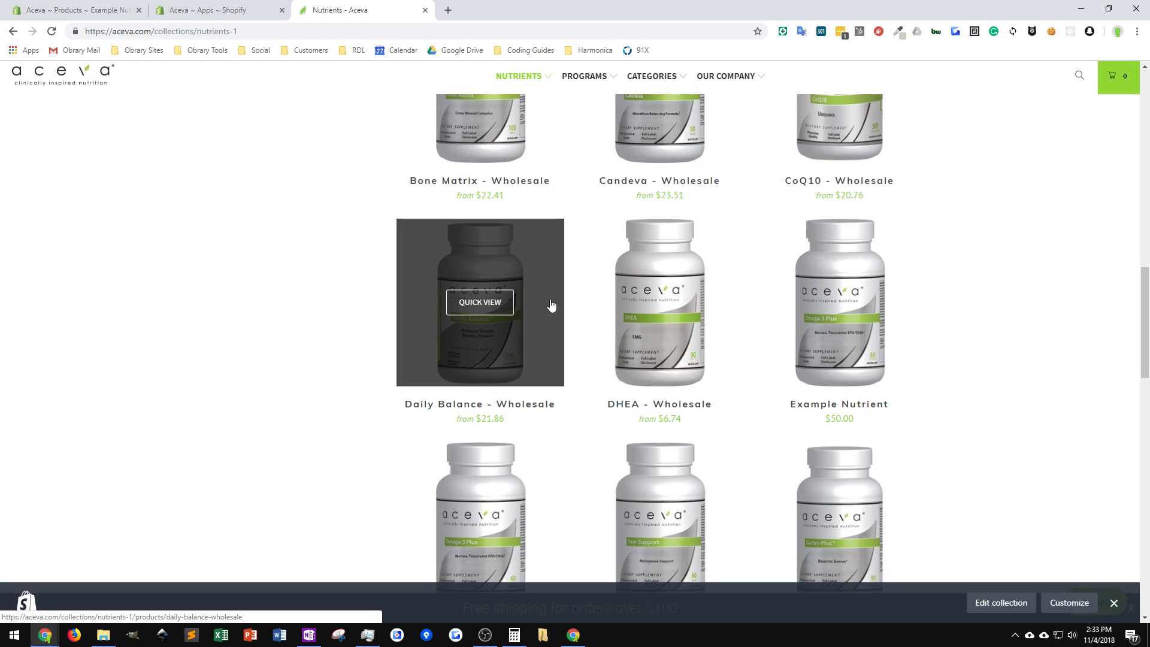
click(854, 402)
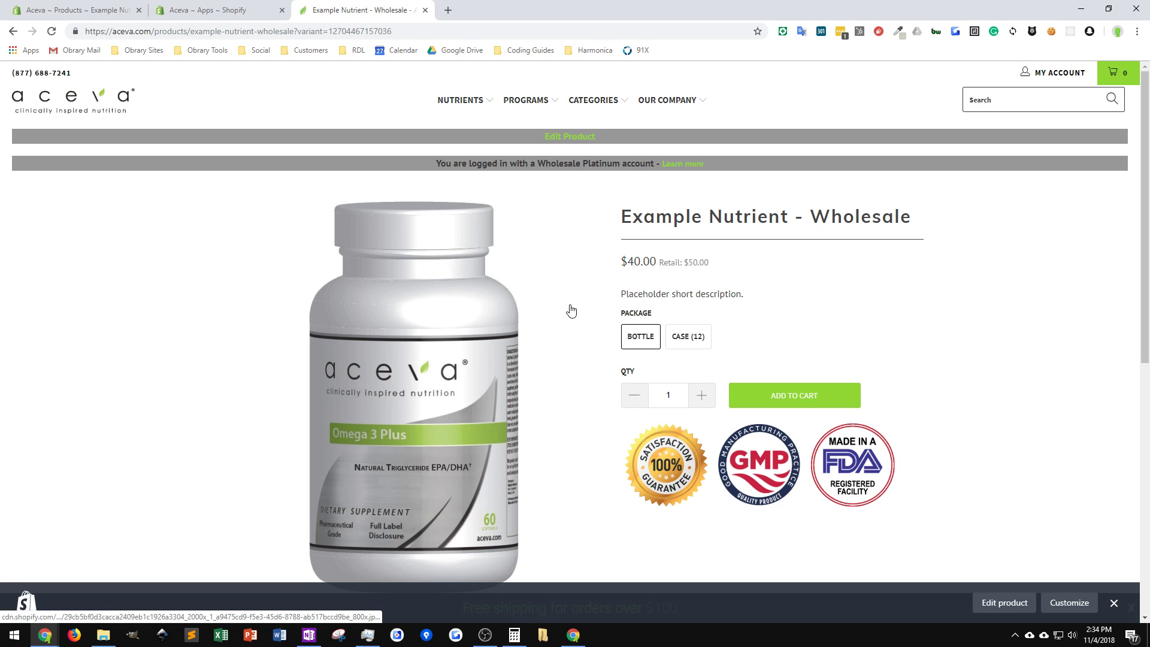
scroll(666, 394, down, 6)
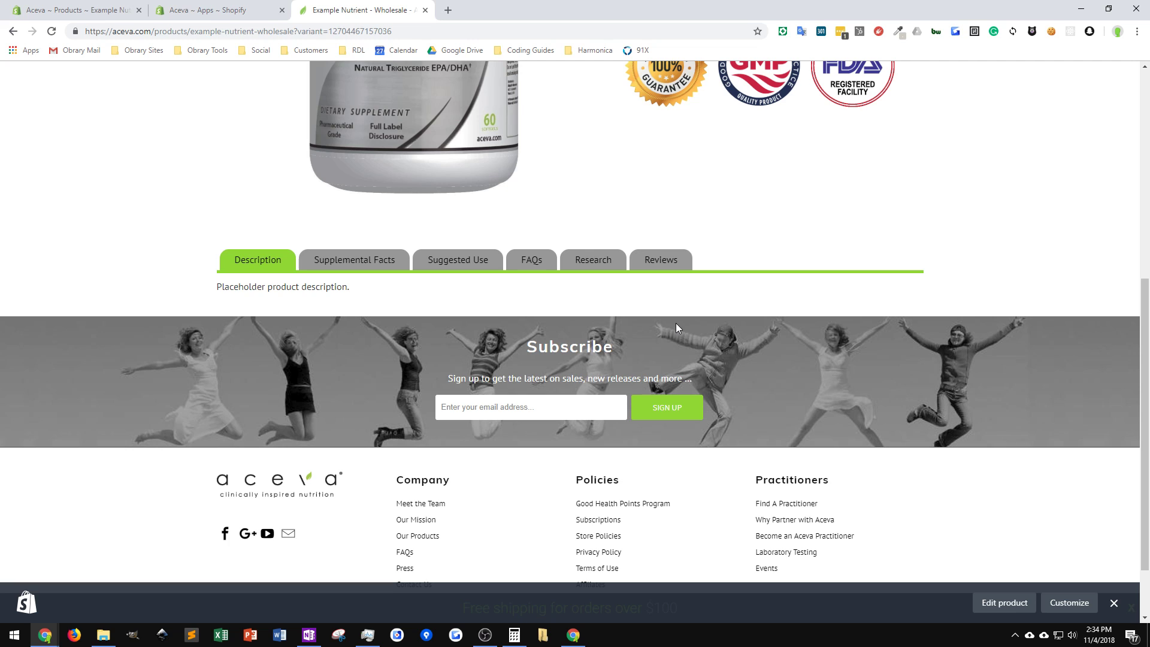
scroll(766, 329, up, 6)
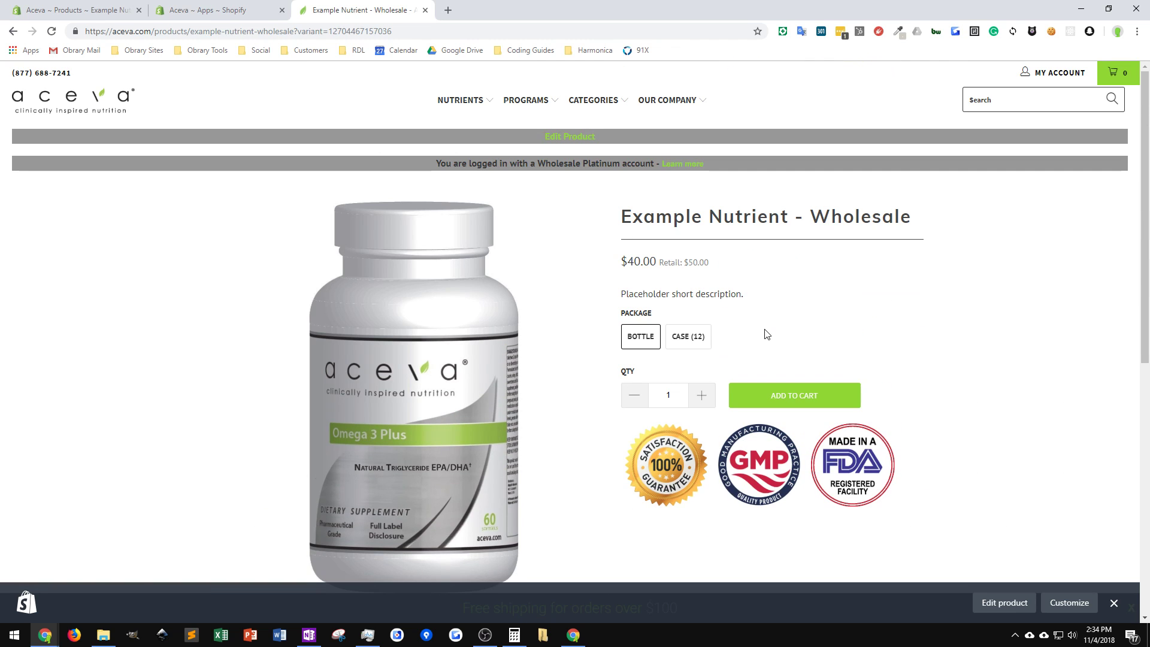
Return to the Nutrients collection and compare how Example Nutrient and Example Nutrient - Wholesale are listed for the wholesale account.
click(455, 100)
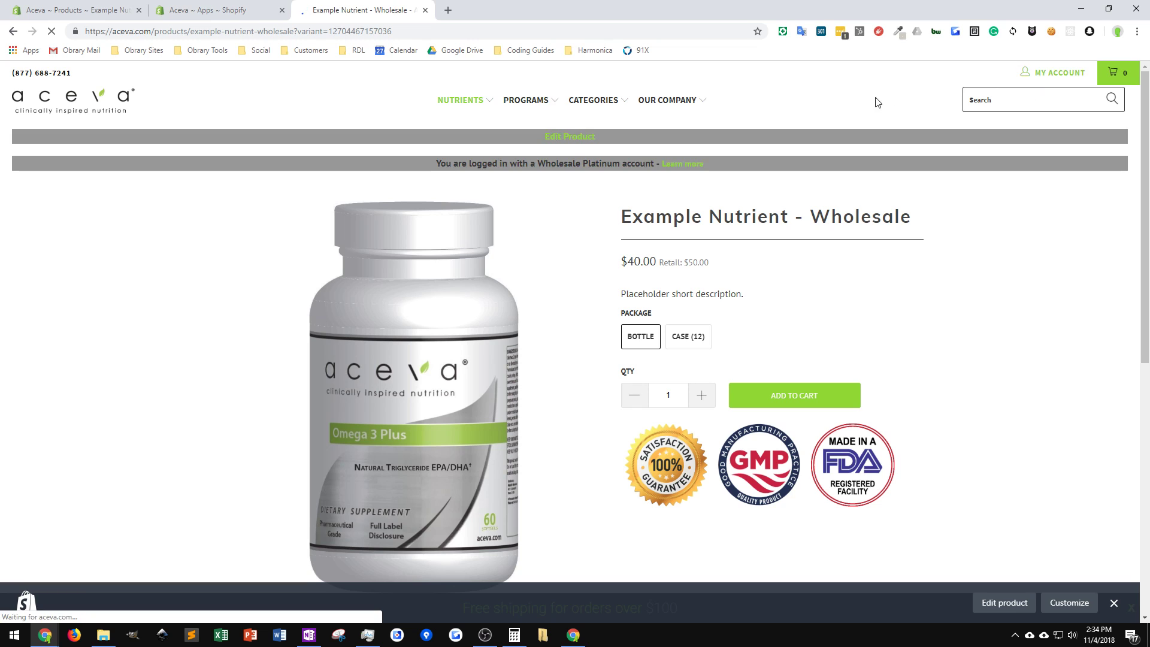
mouse_move(471, 111)
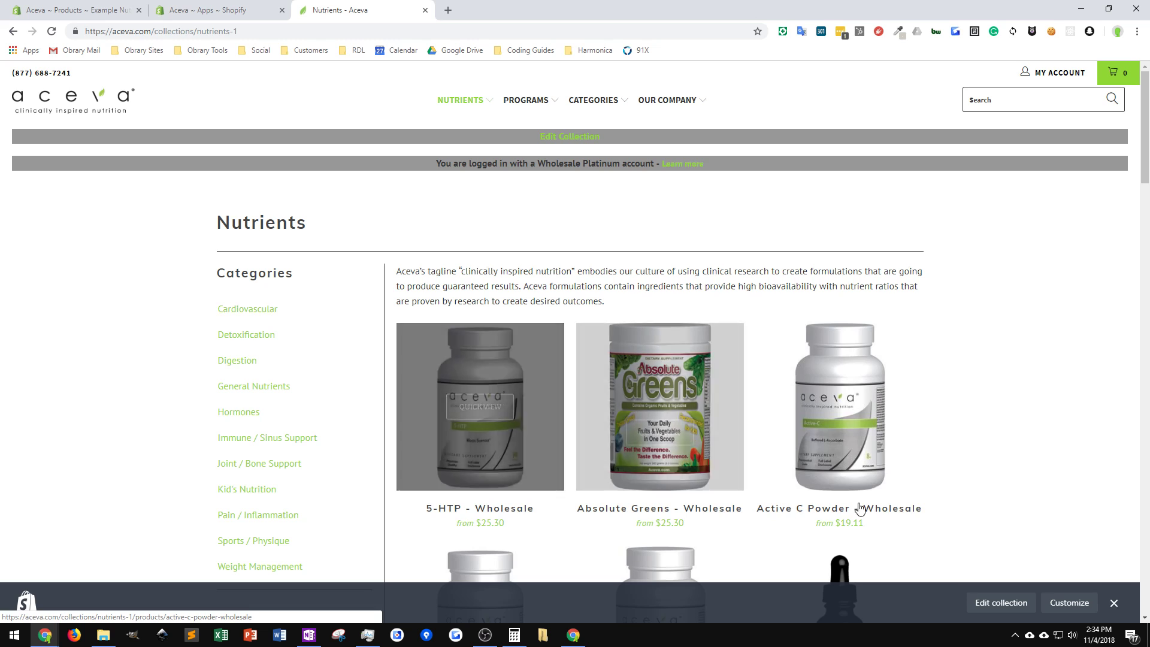
scroll(790, 423, down, 6)
scroll(785, 425, down, 13)
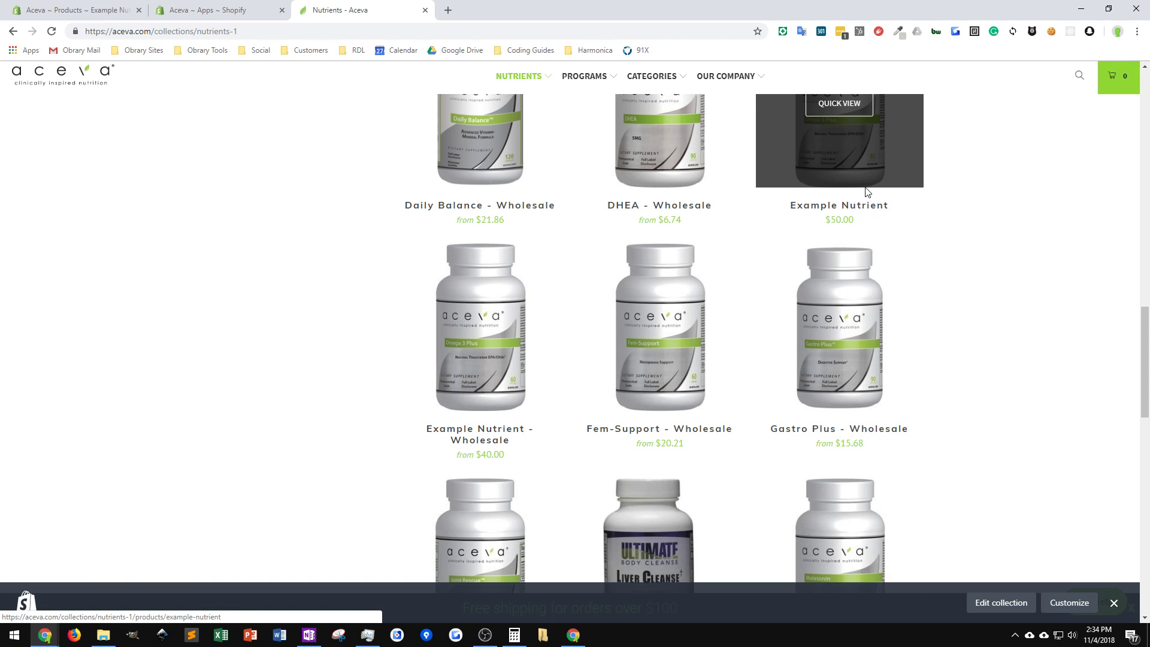
Switch to the Example Nutrient - Wholesale product in the Shopify admin and review its product type, collections and tags.
click(74, 12)
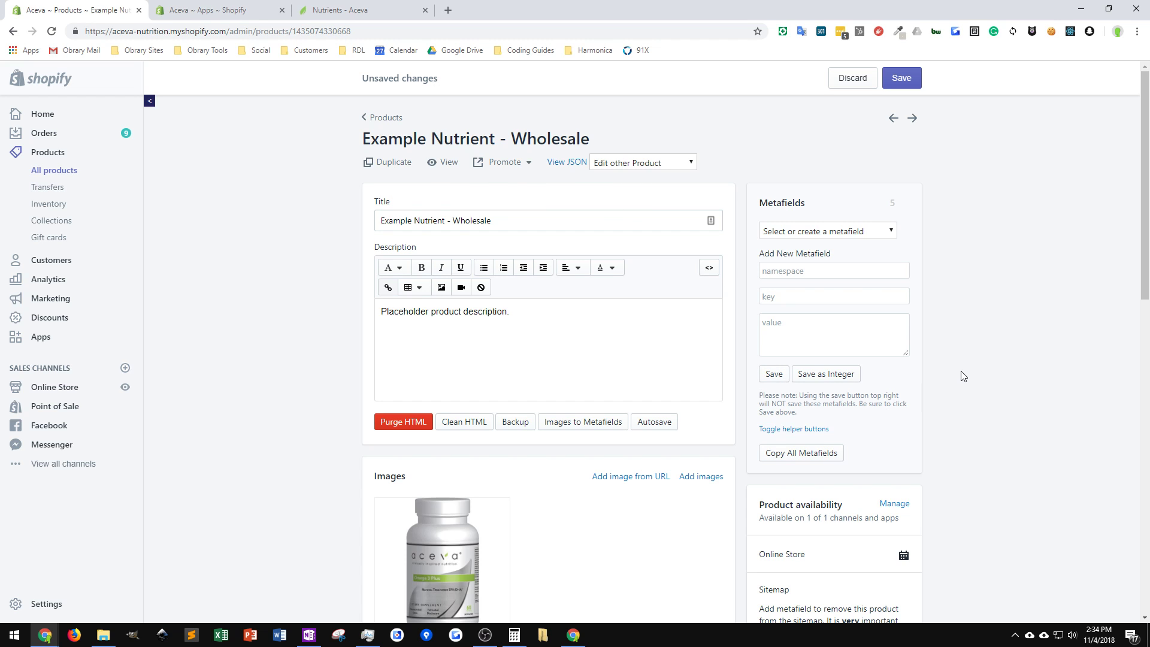
scroll(963, 377, down, 7)
scroll(863, 352, down, 5)
scroll(833, 276, up, 3)
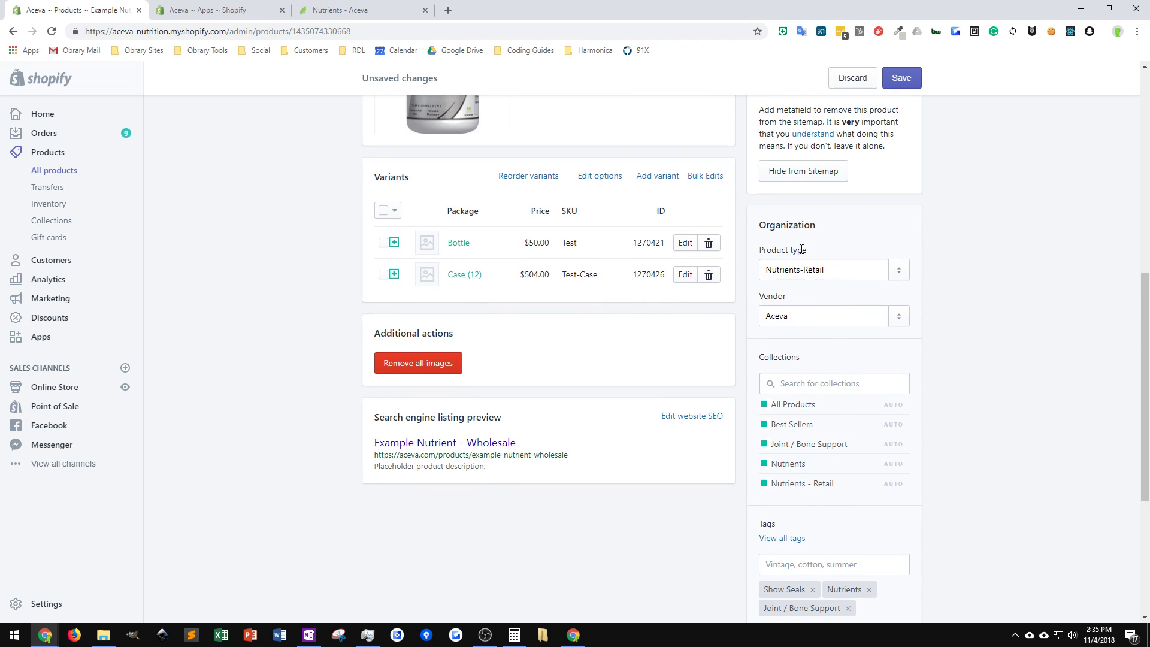
scroll(800, 390, down, 3)
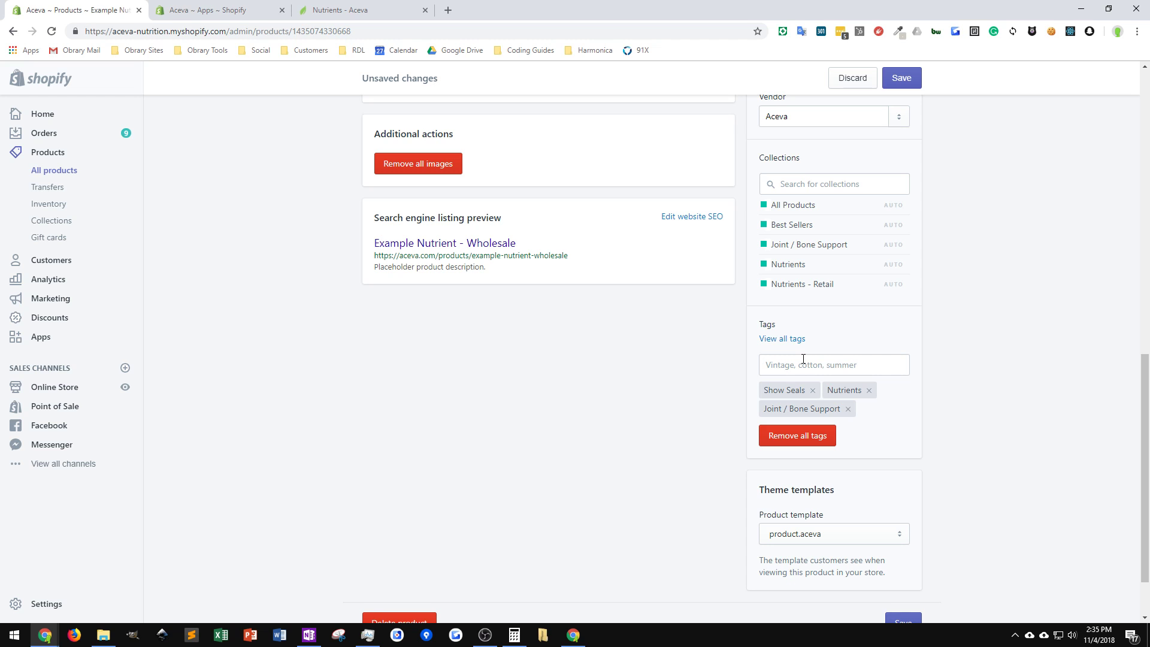
Review the full tag list and the frequently used HIDE tags available for Example Nutrient - Wholesale.
click(786, 339)
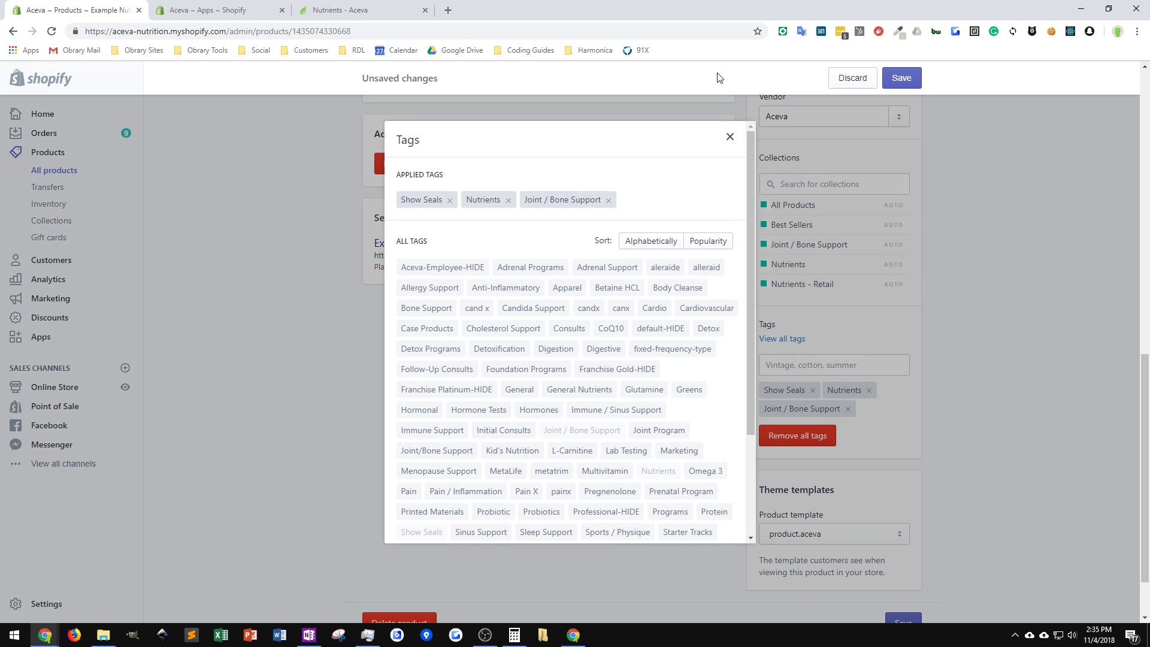
click(730, 138)
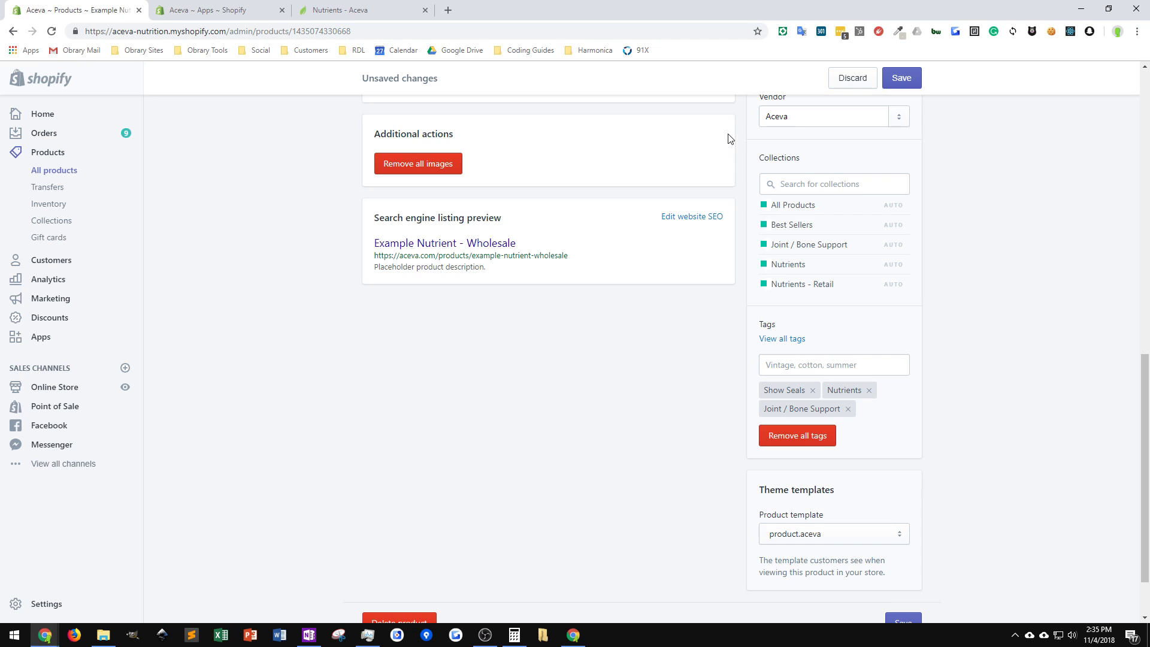
click(773, 361)
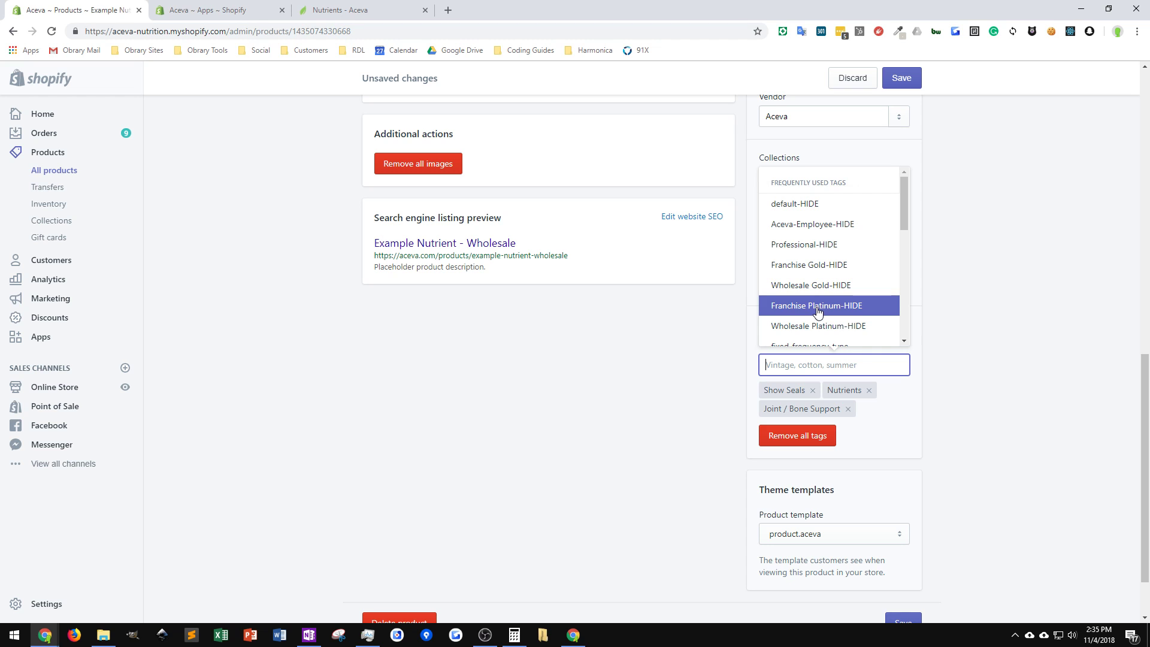
click(978, 347)
scroll(979, 347, up, 10)
scroll(389, 224, up, 2)
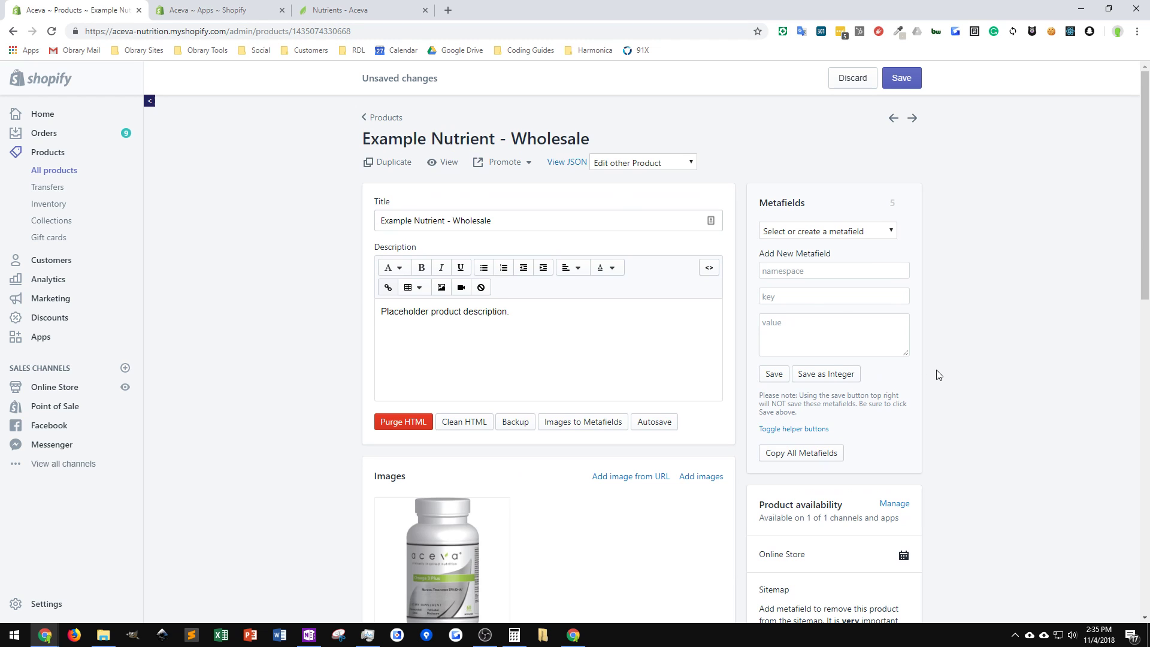
Add the tags Aceva-Employee-HIDE and Professional-HIDE to Example Nutrient - Wholesale and save the product.
scroll(934, 377, down, 10)
scroll(945, 326, up, 2)
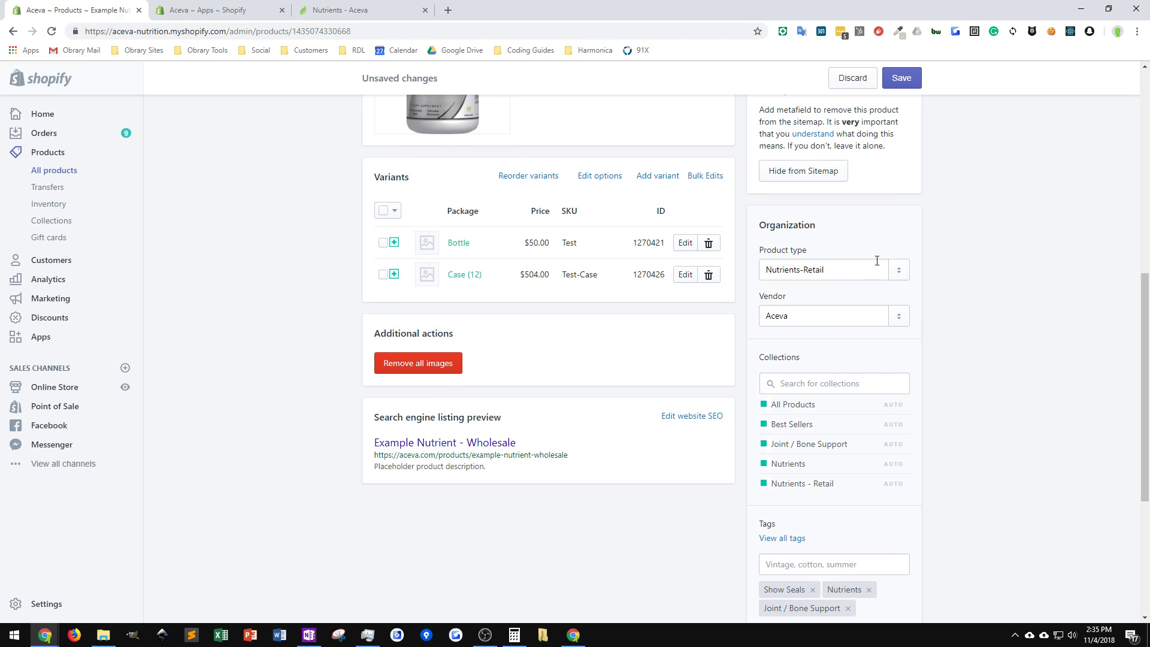
scroll(827, 444, down, 2)
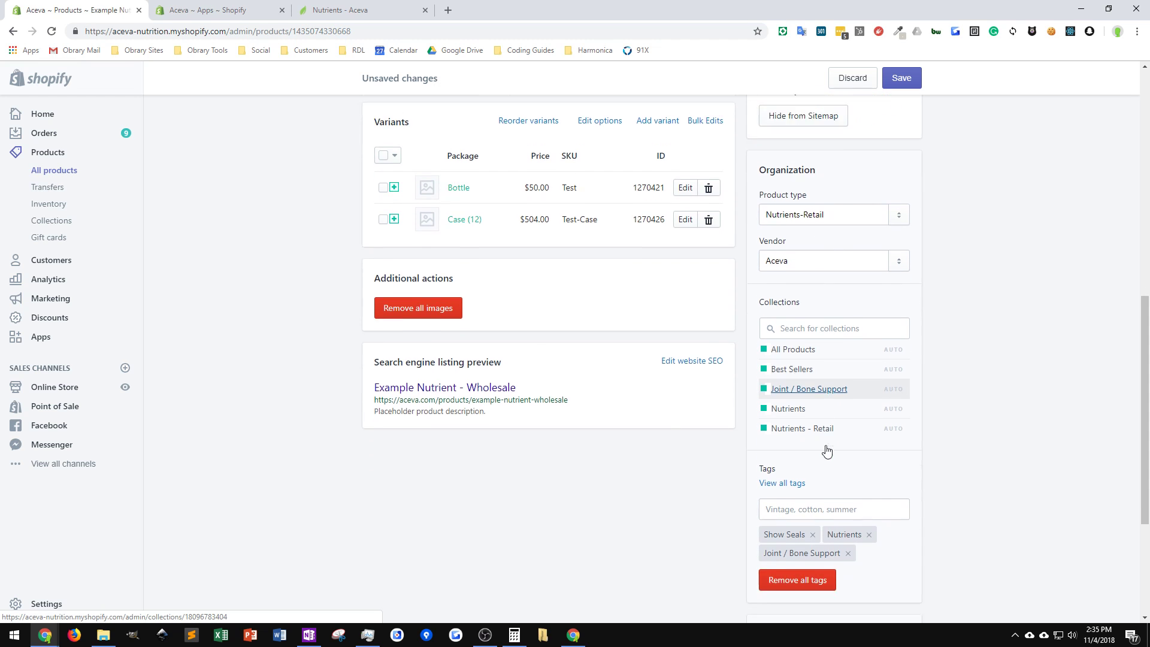
click(814, 464)
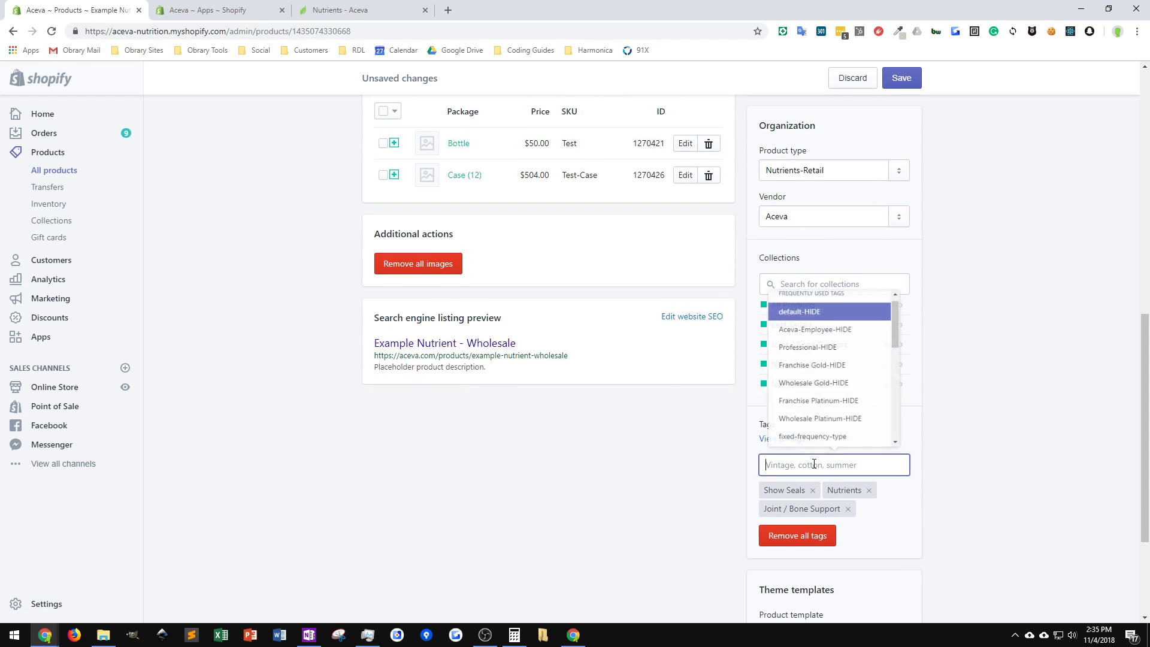
click(815, 326)
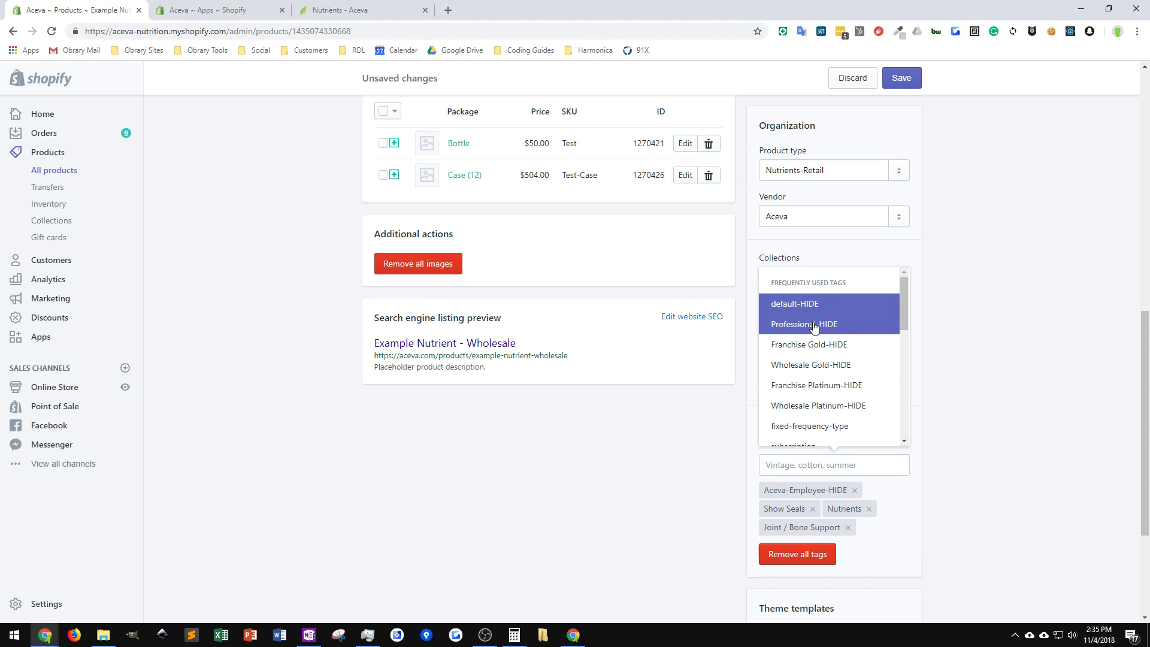
click(814, 326)
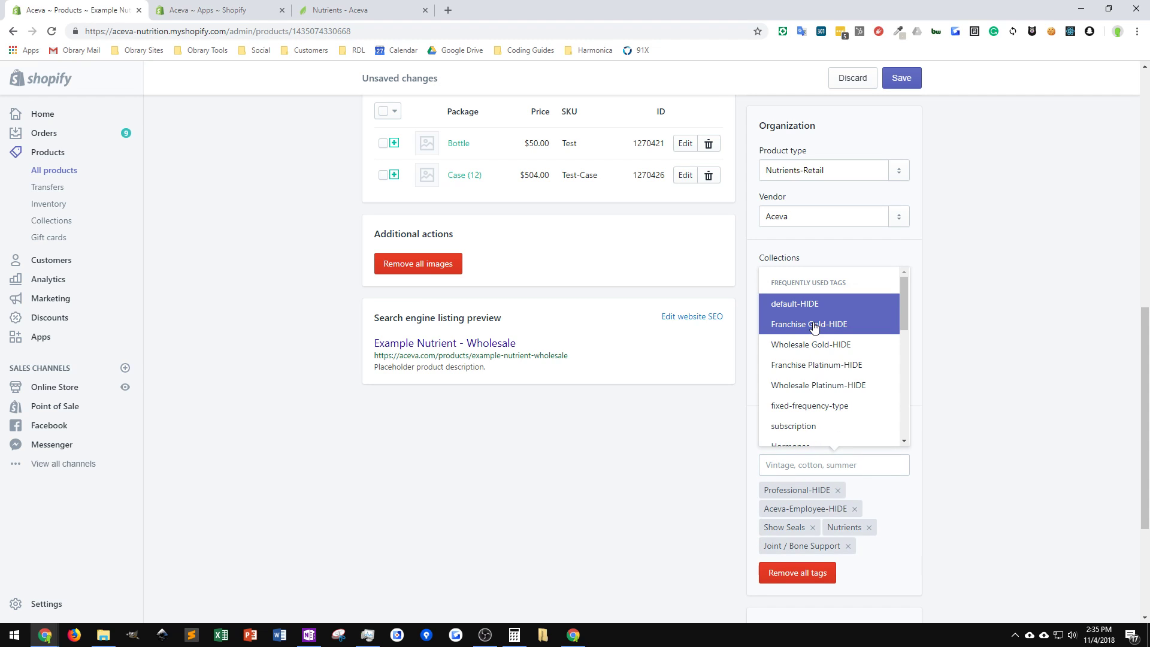
click(979, 364)
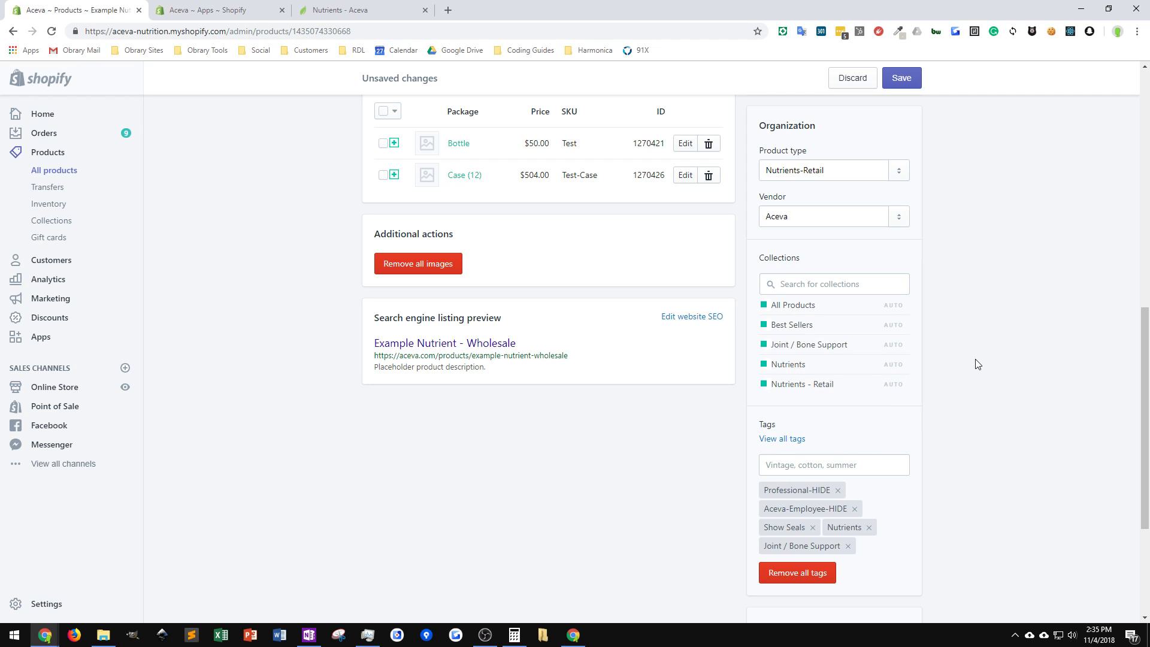
click(893, 83)
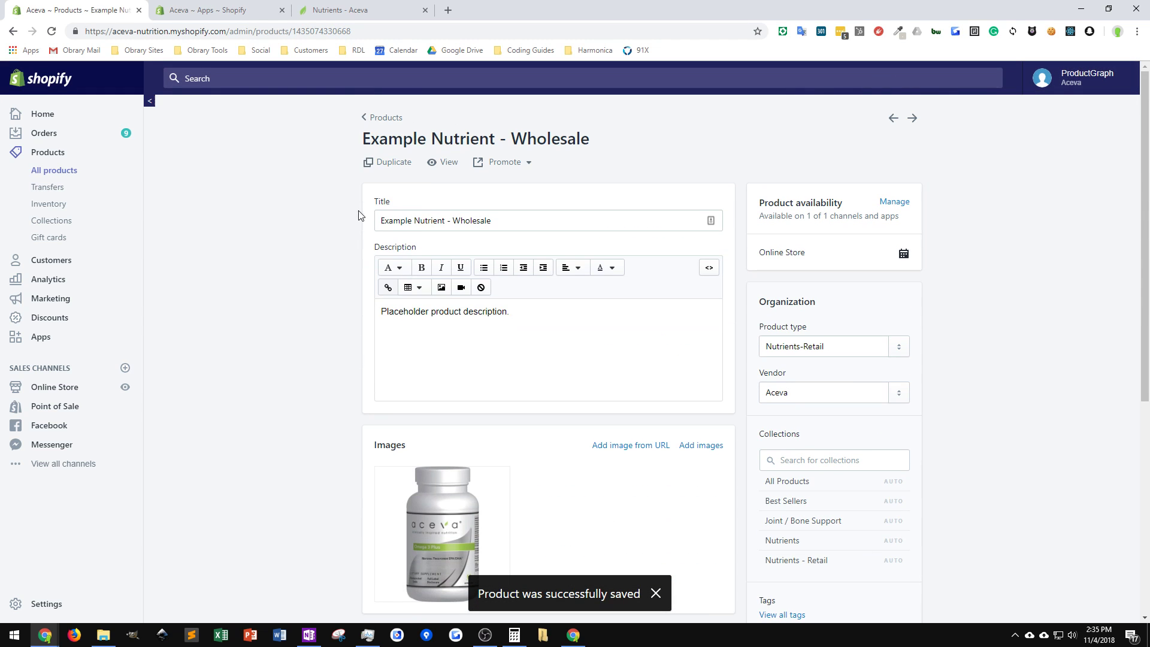
Return to the product list and open the Example Nutrient product at its tags.
click(381, 118)
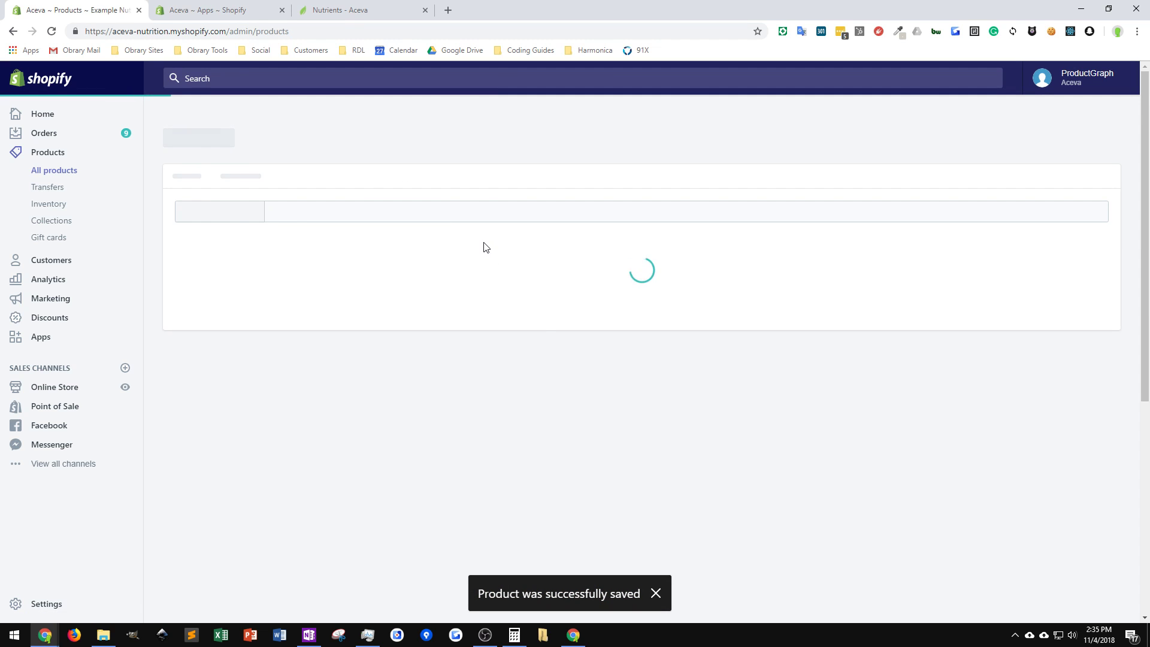
scroll(250, 366, down, 20)
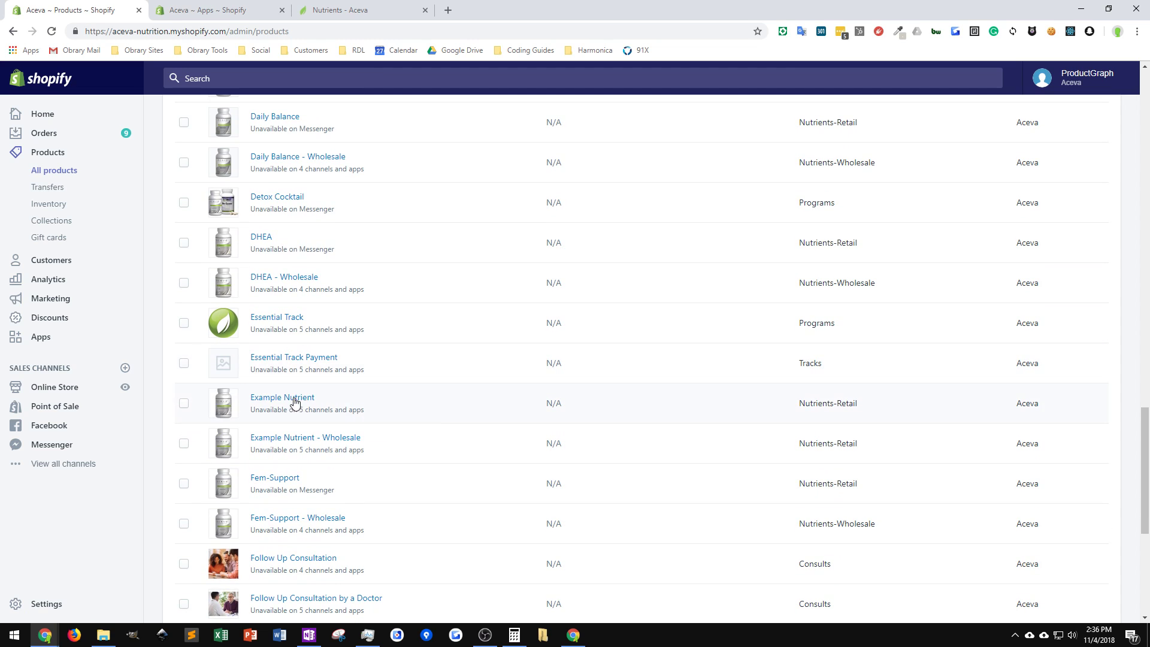
click(288, 401)
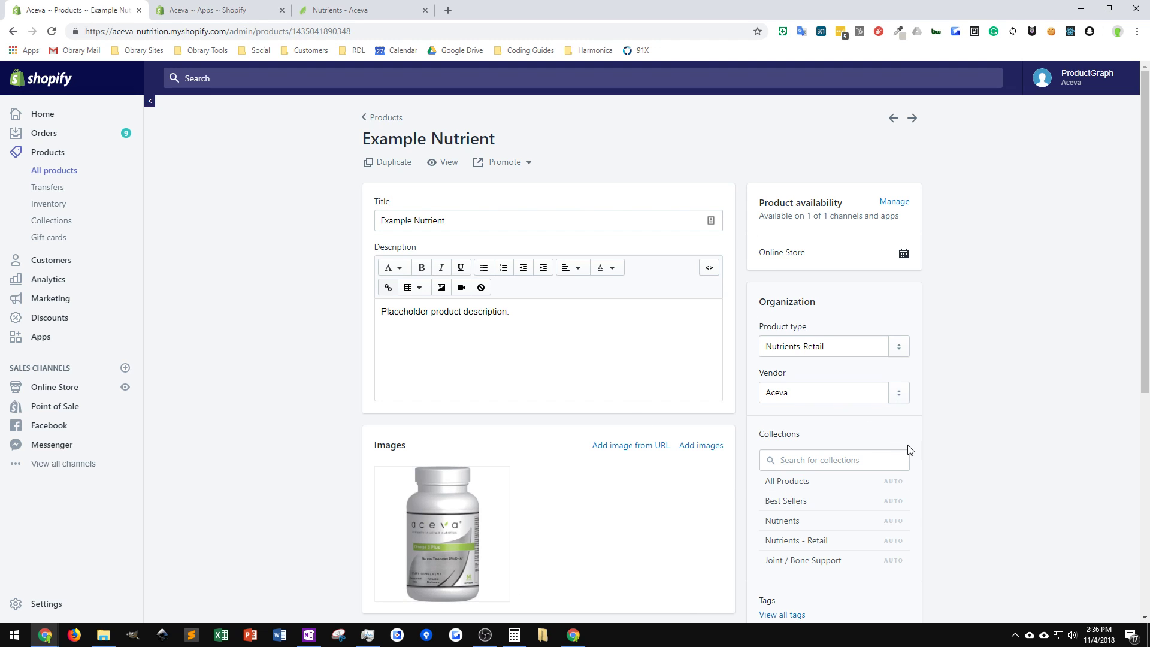
scroll(955, 456, down, 7)
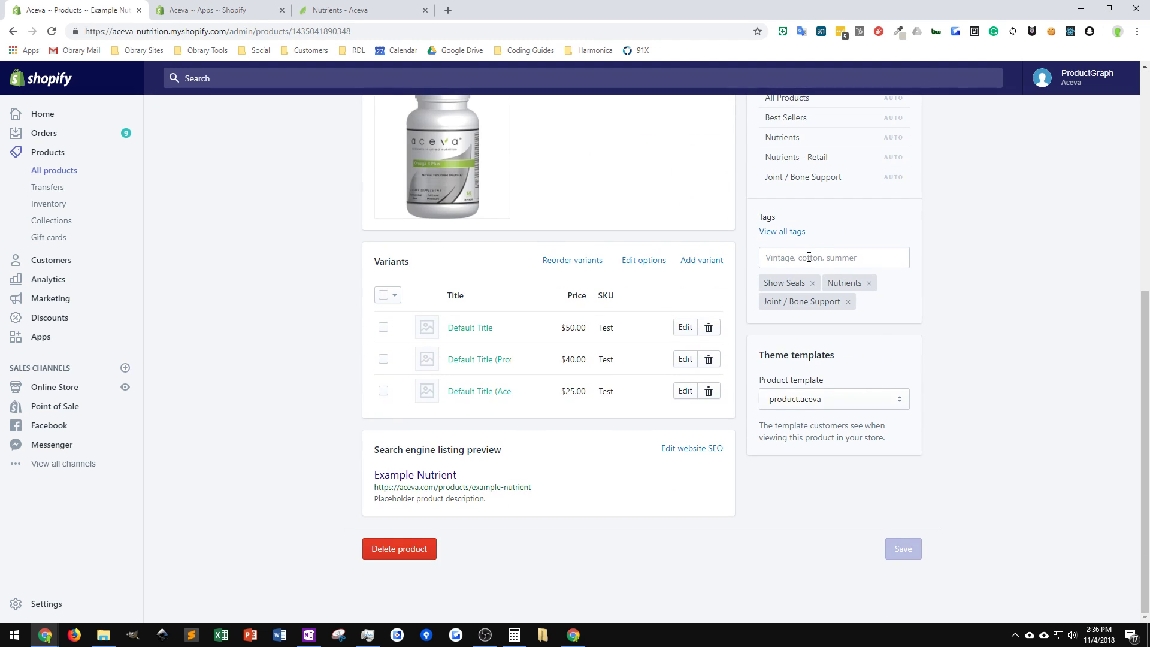
Tag Example Nutrient with Franchise Gold-HIDE, Franchise Platinum-HIDE, Wholesale Platinum-HIDE and Wholesale Gold-HIDE, and save the product.
click(809, 257)
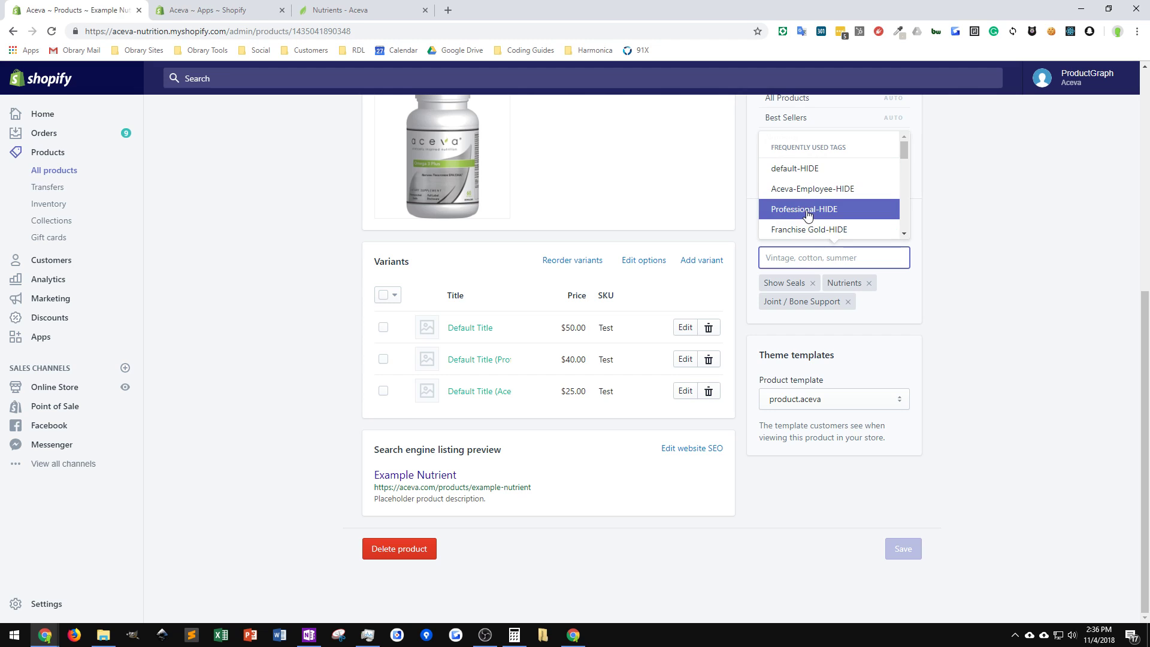
click(904, 233)
click(904, 233)
click(803, 182)
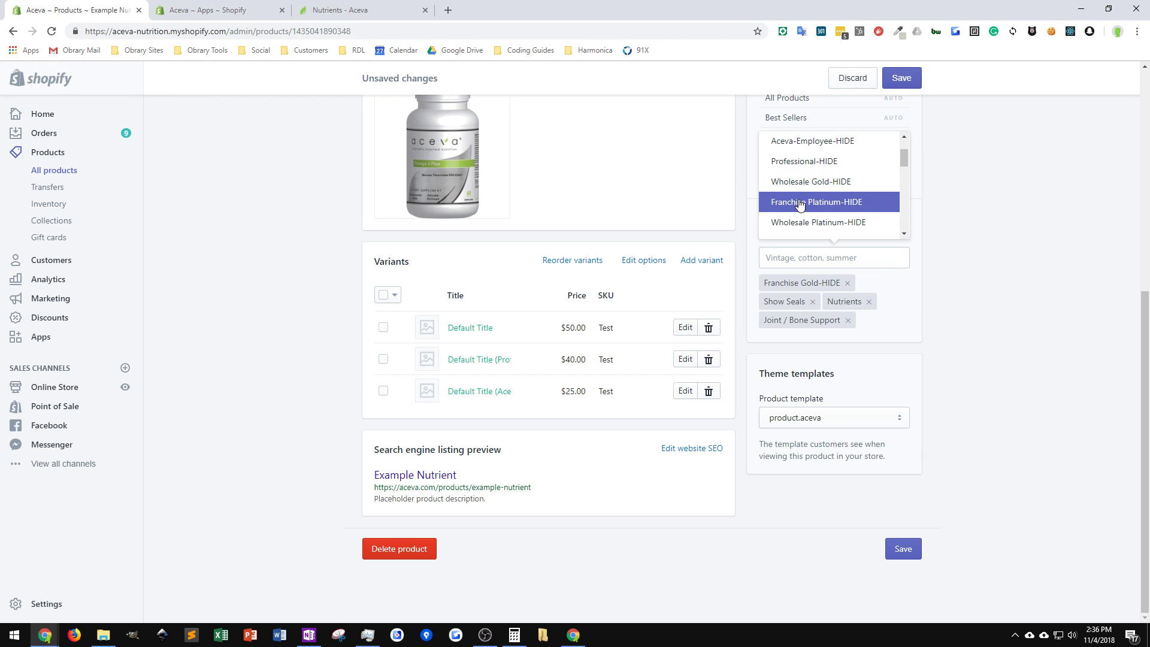
click(801, 205)
click(800, 207)
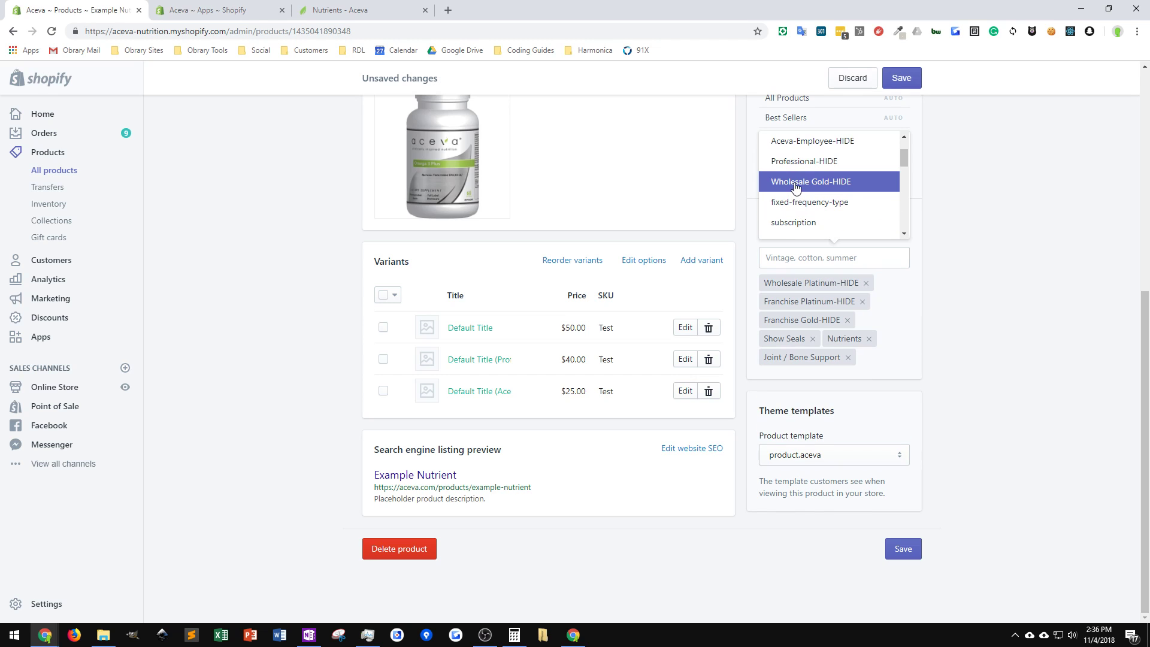
click(802, 182)
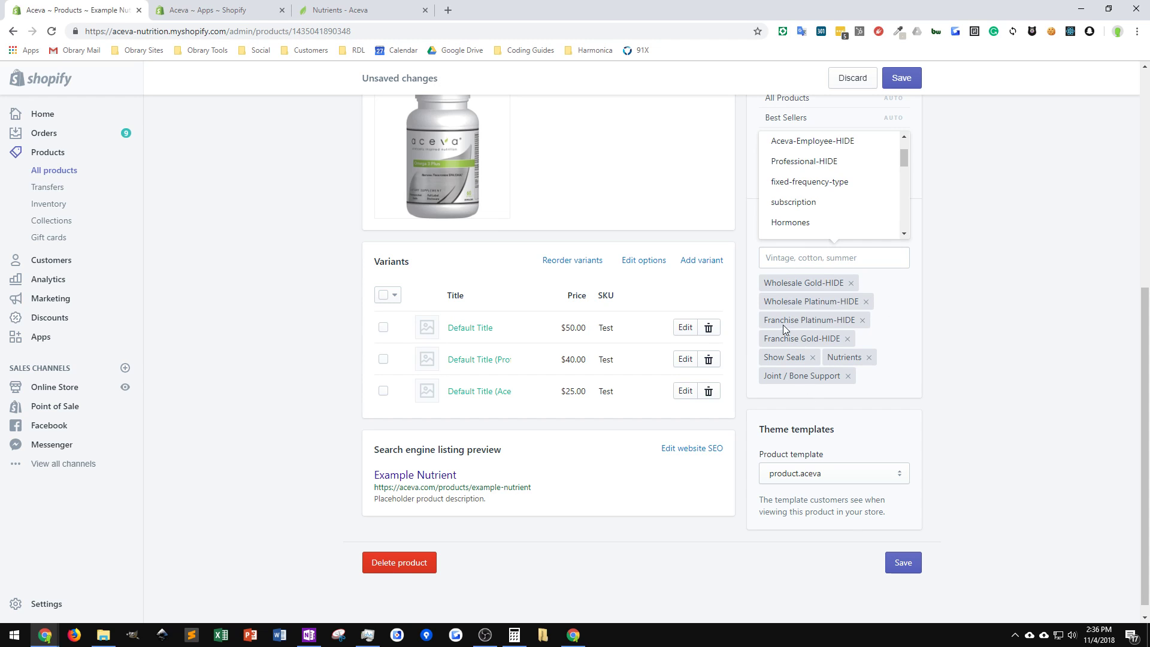
click(902, 563)
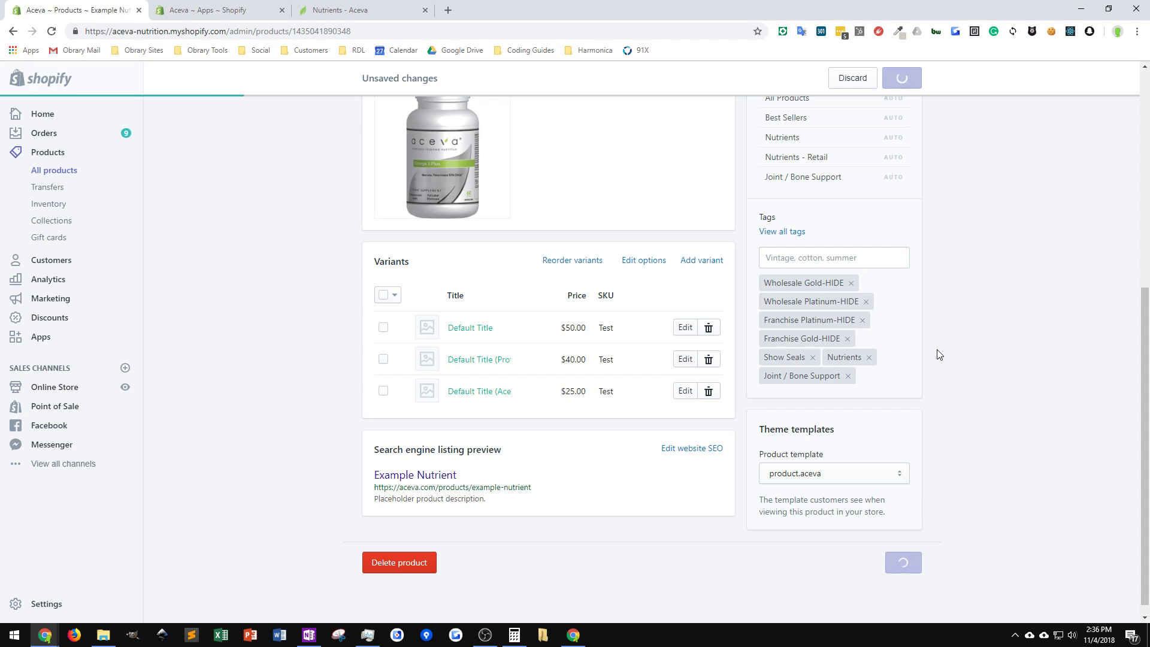
Switch to the storefront's Nutrients collection and review the account banner and both Example Nutrient listings before reloading.
click(341, 10)
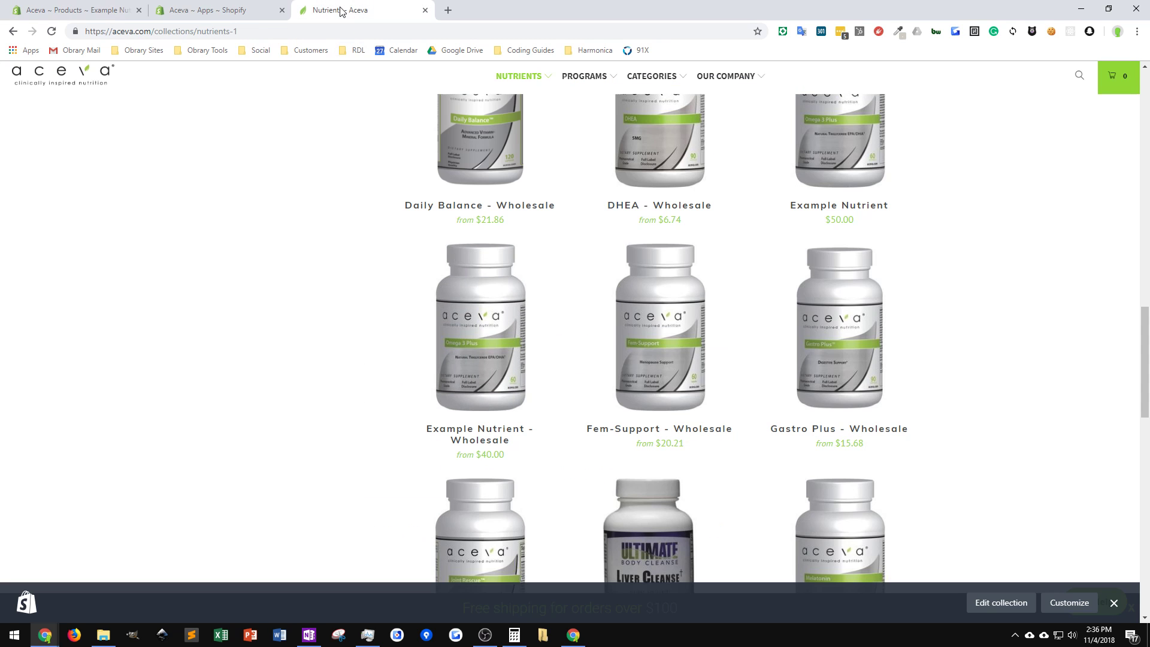
scroll(724, 264, up, 10)
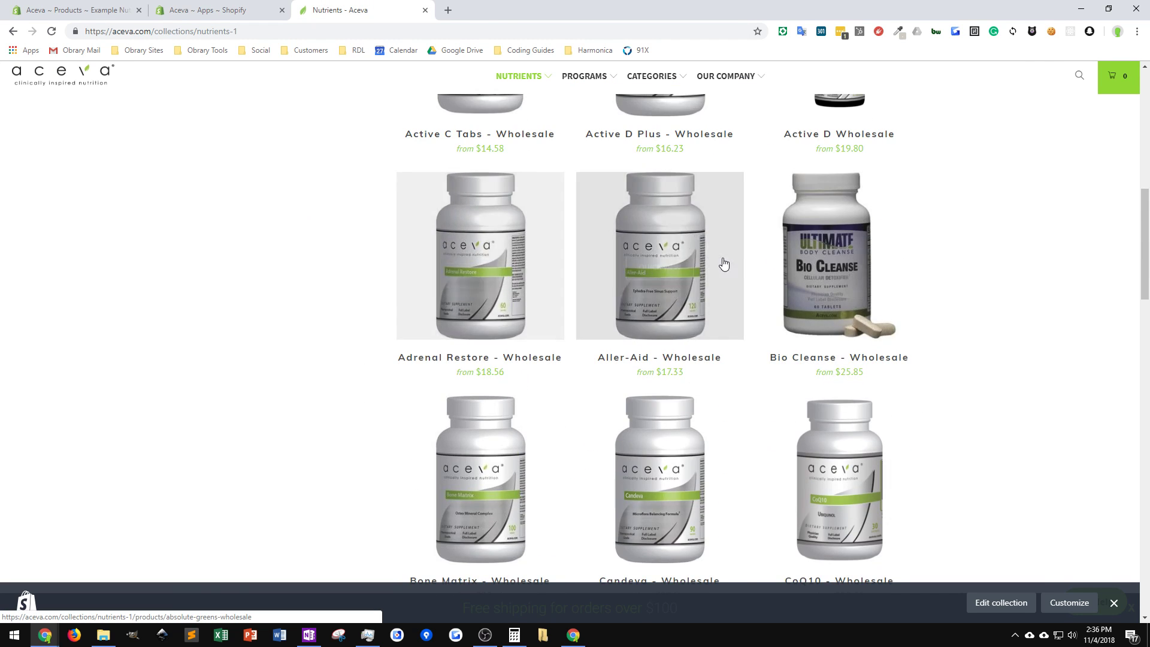
scroll(724, 264, up, 10)
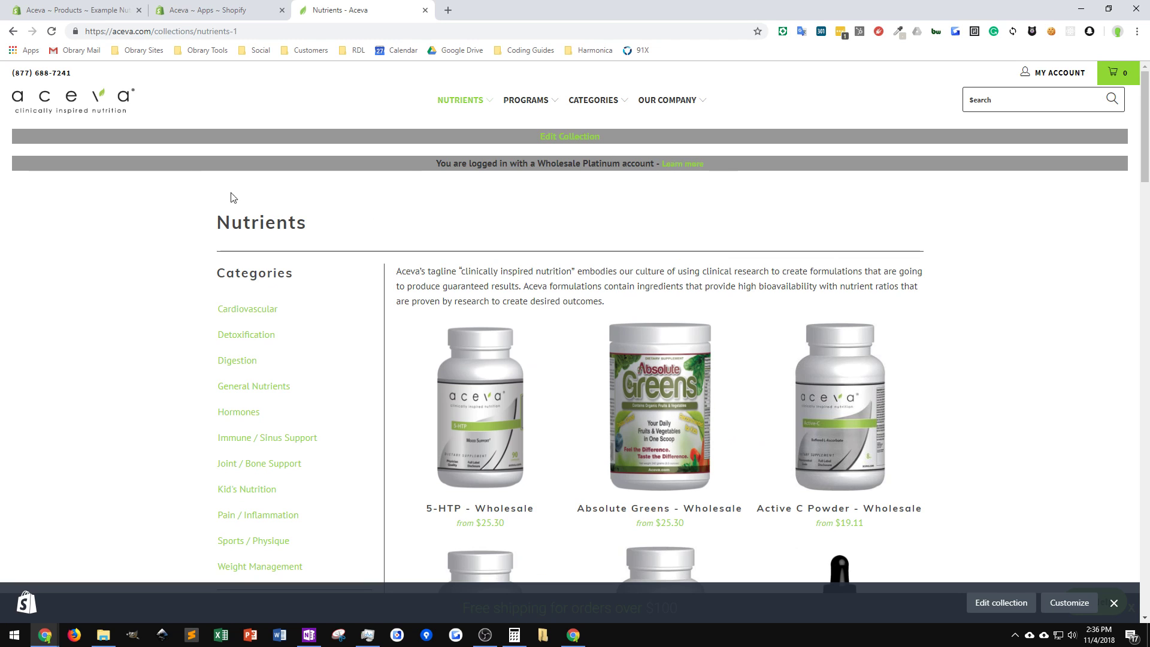
scroll(542, 351, down, 5)
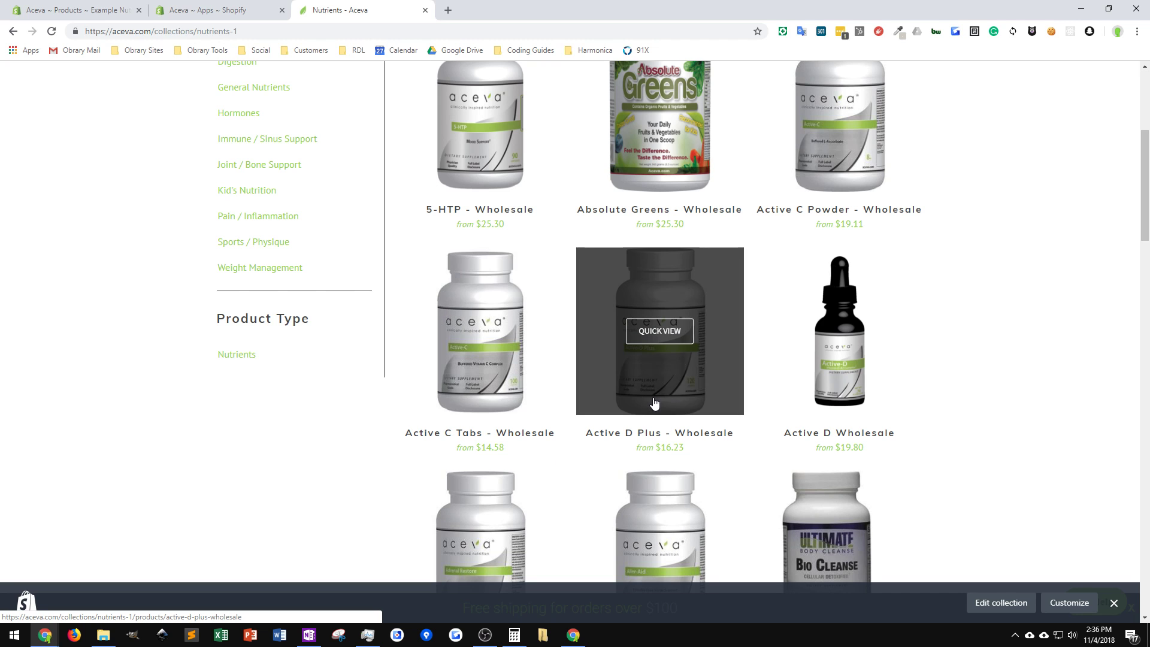
scroll(693, 402, down, 11)
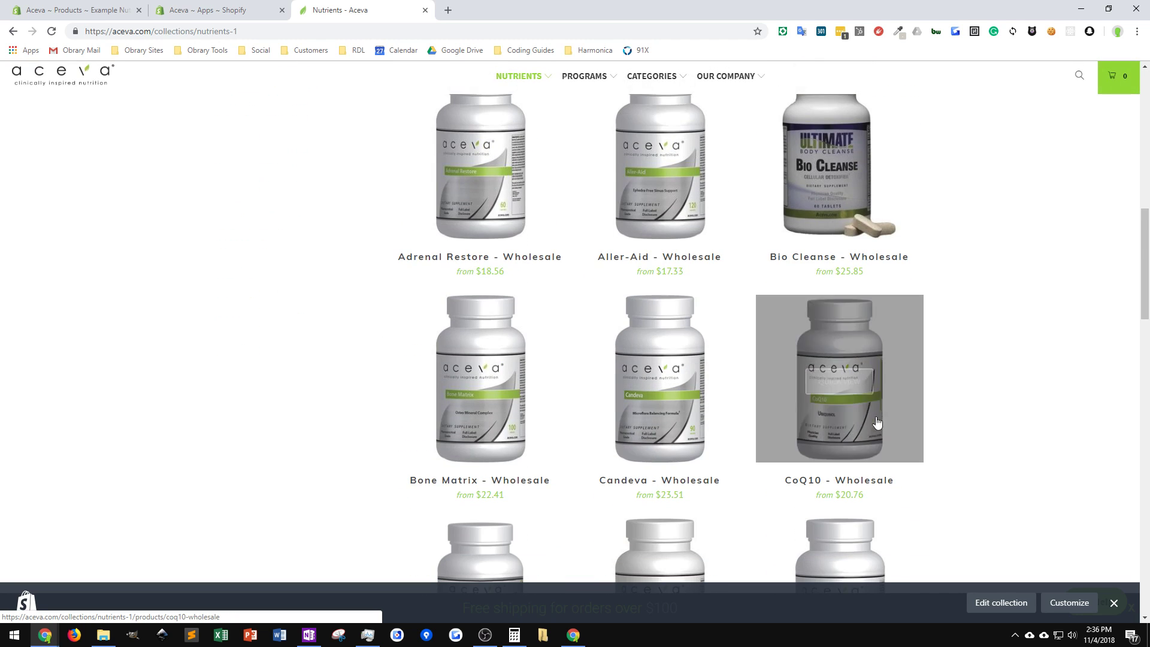
scroll(881, 392, down, 3)
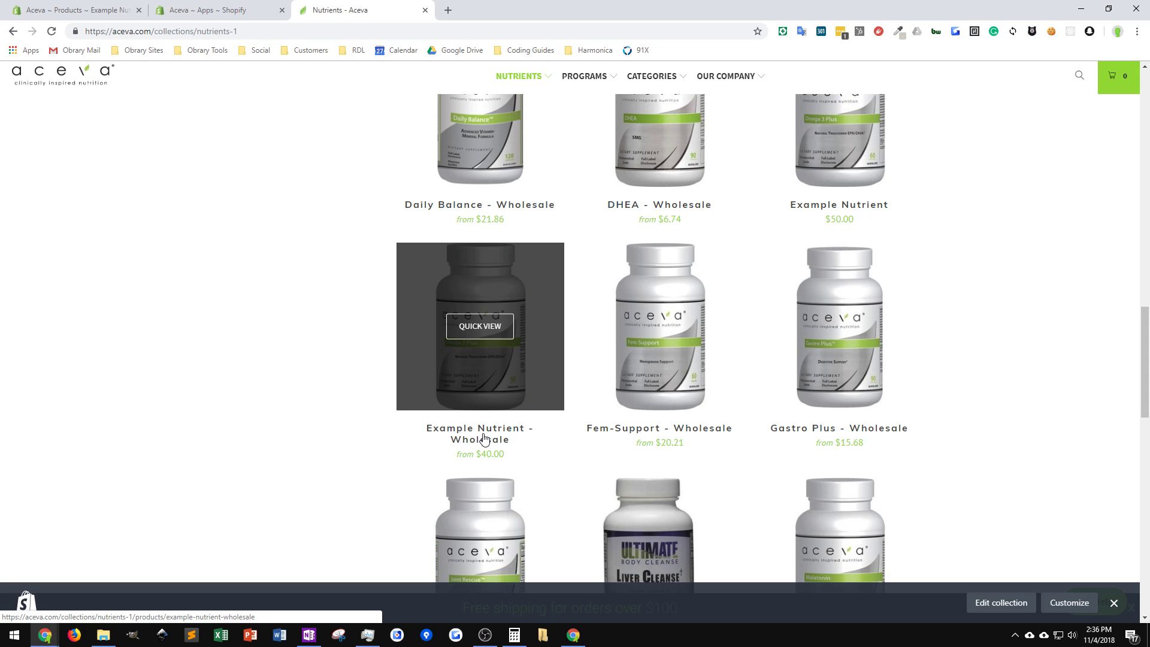
Reload the Nutrients collection and check which Example Nutrient products are listed for the Wholesale Platinum account.
click(51, 32)
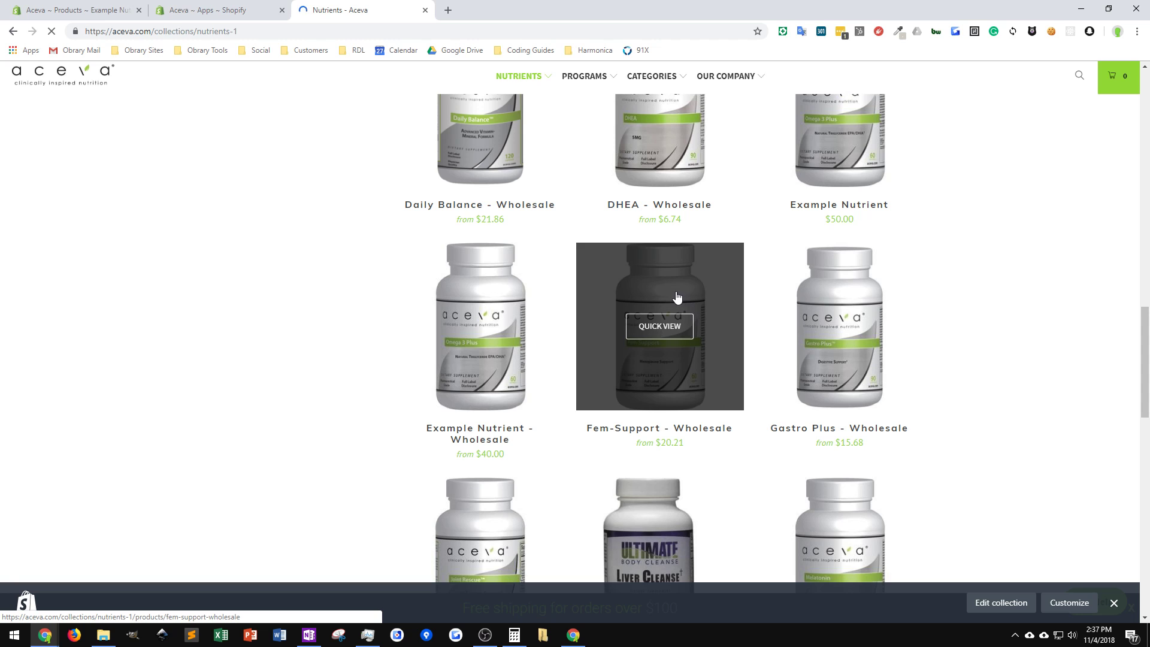
scroll(949, 376, down, 3)
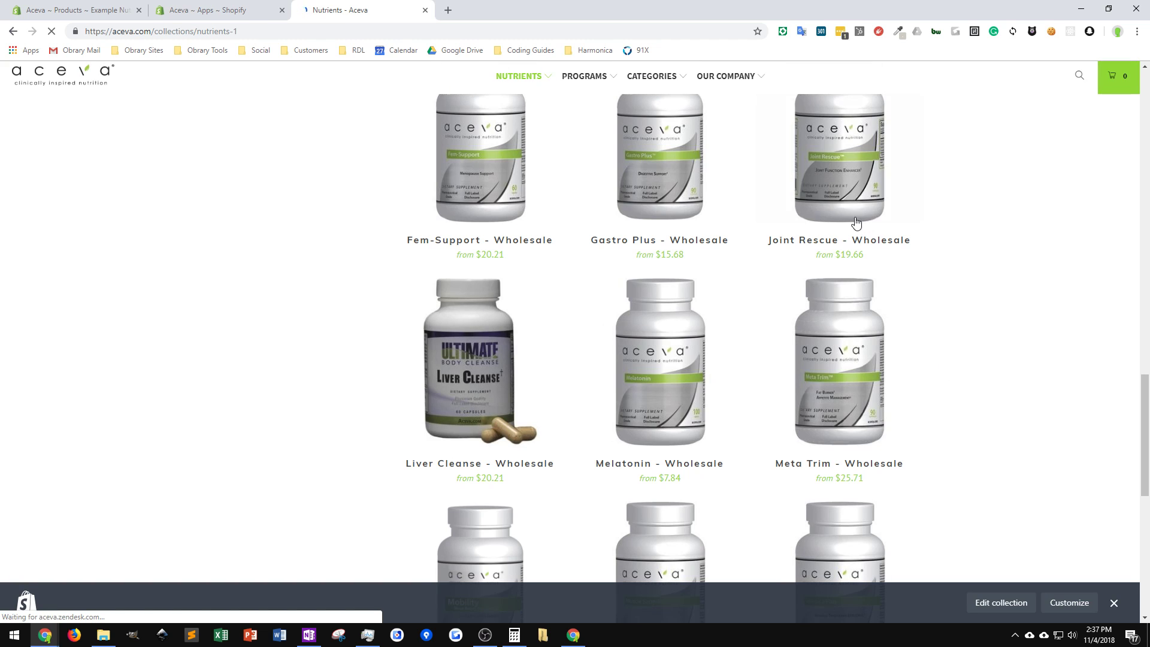
scroll(761, 235, up, 9)
scroll(842, 254, up, 3)
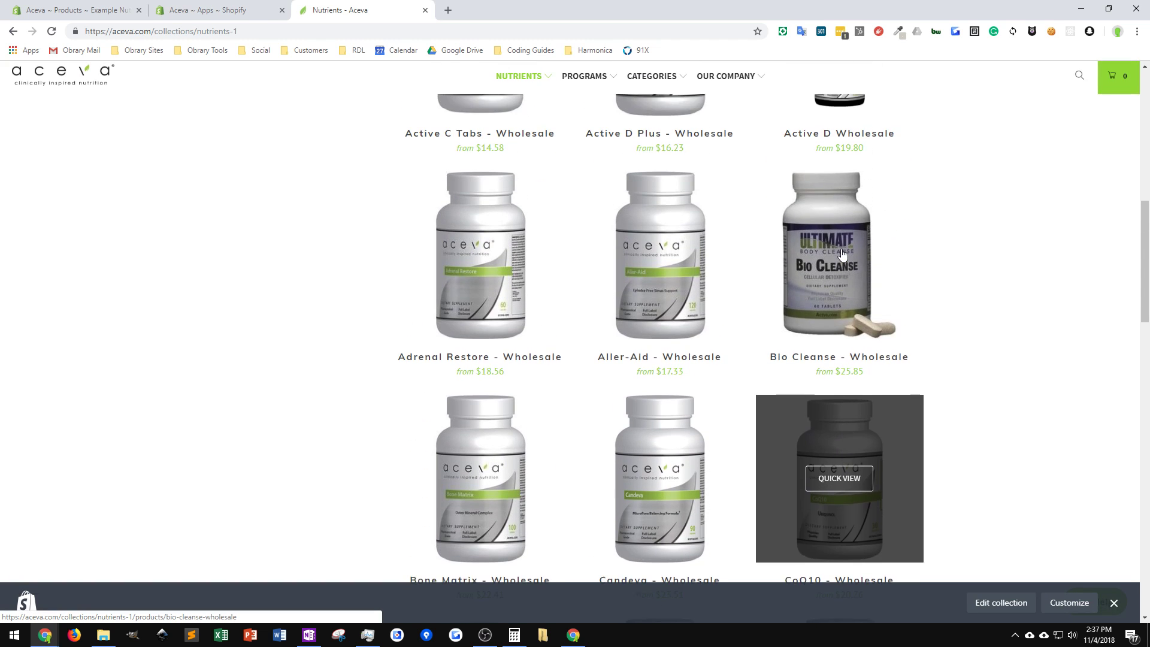
scroll(842, 255, down, 4)
scroll(842, 254, down, 3)
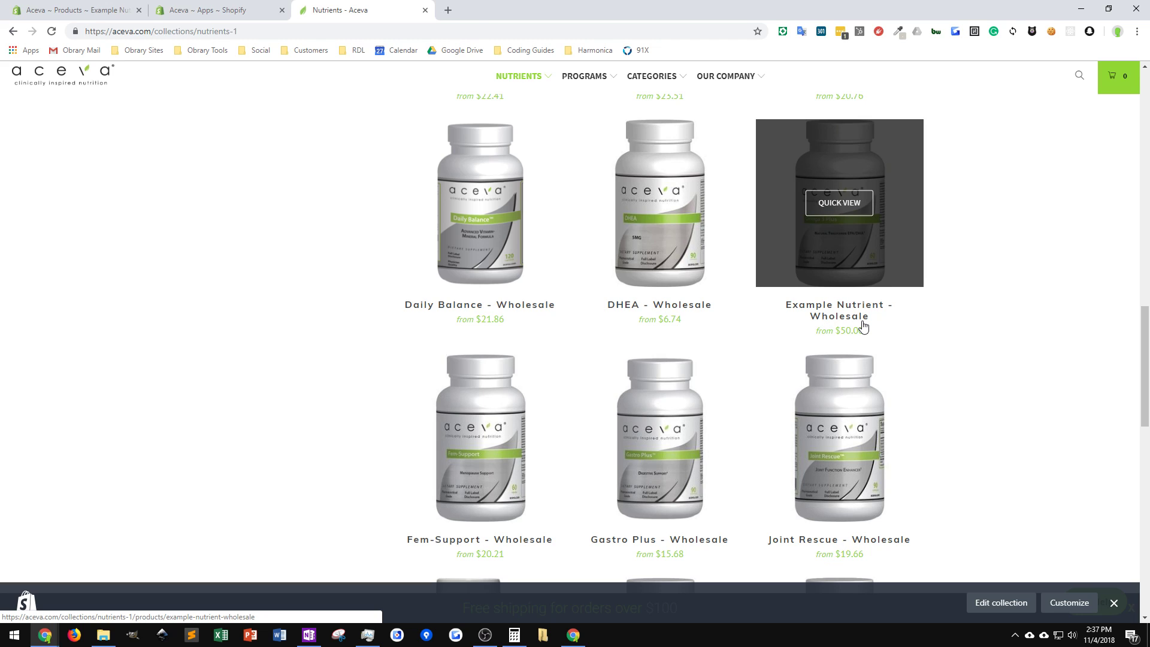
scroll(377, 336, up, 9)
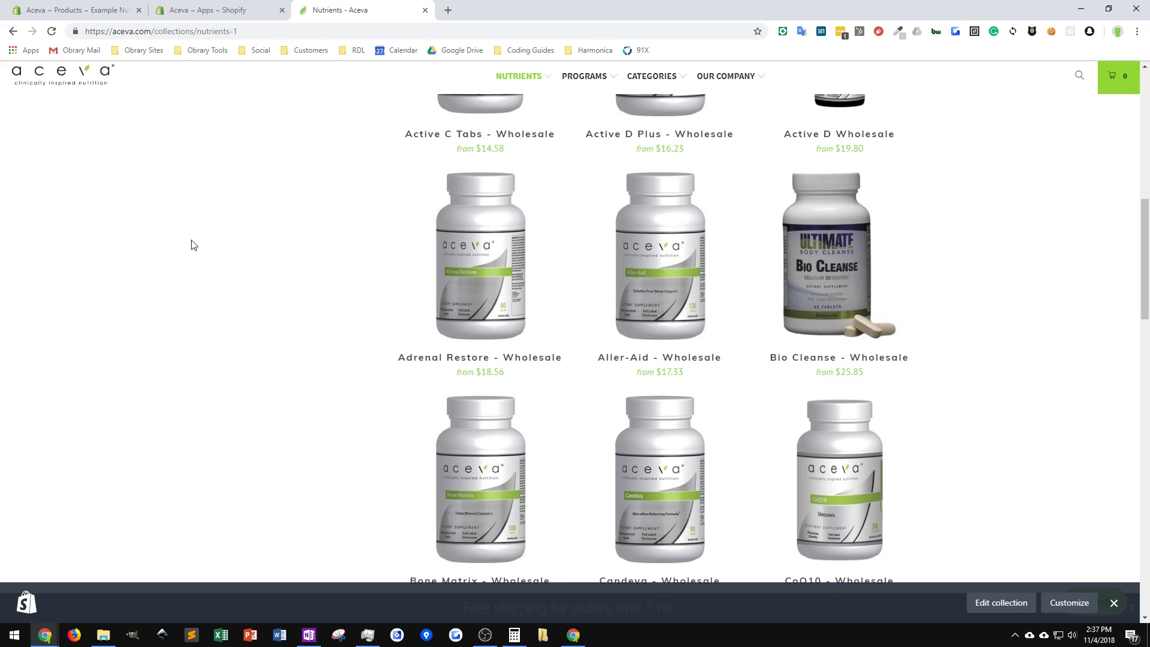
Switch to the Detailed Pricing page of Bold Custom Pricing in the Shopify admin.
click(209, 9)
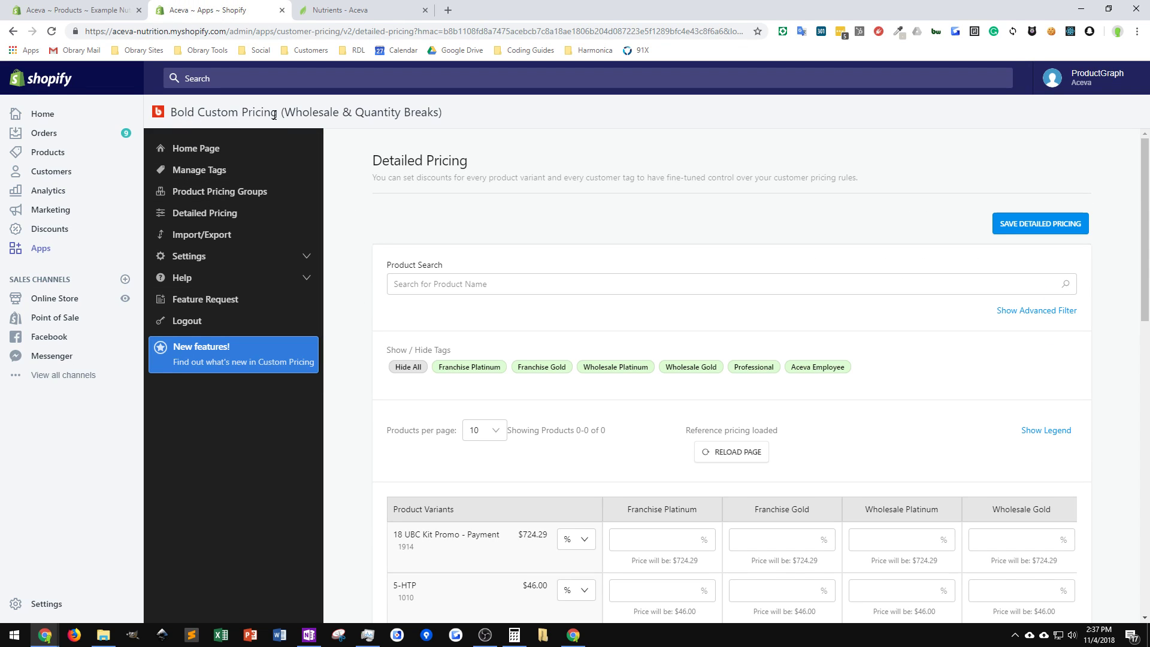